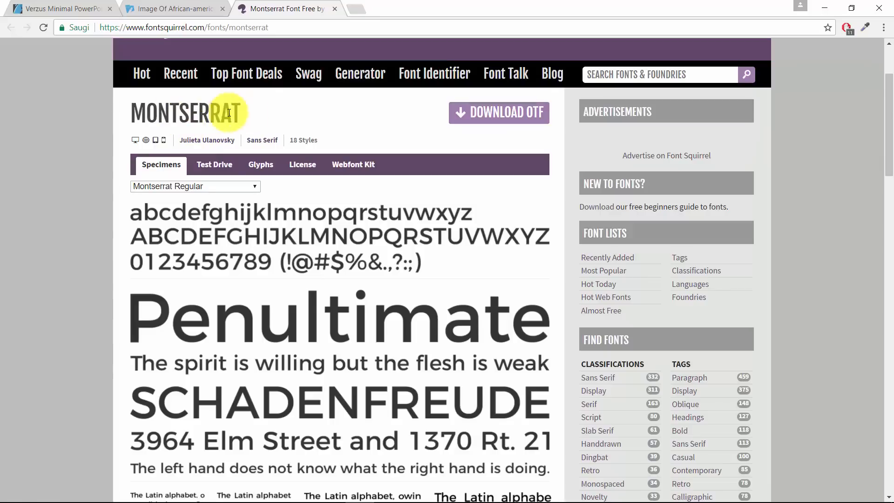
# Check the font name on the Montserrat download page and close that page
pyautogui.moveTo(136, 110); pyautogui.dragTo(245, 116)
pyautogui.click(247, 114)
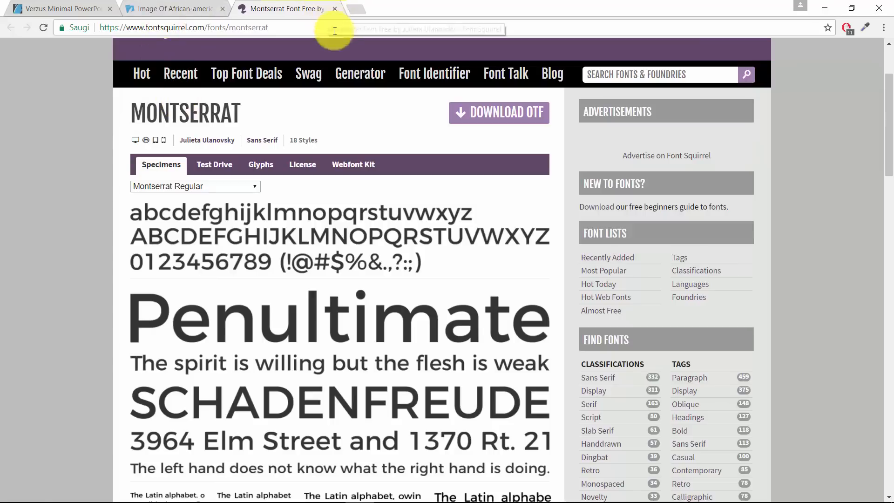
pyautogui.moveTo(359, 495)
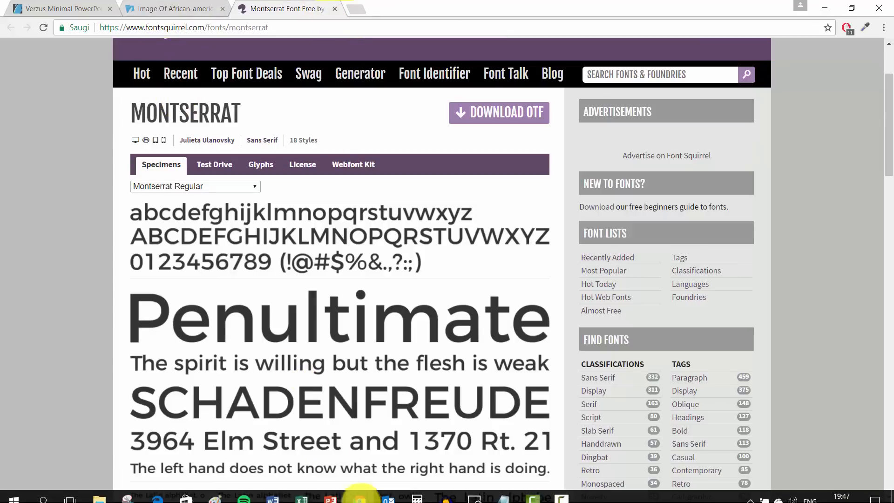
pyautogui.click(334, 9)
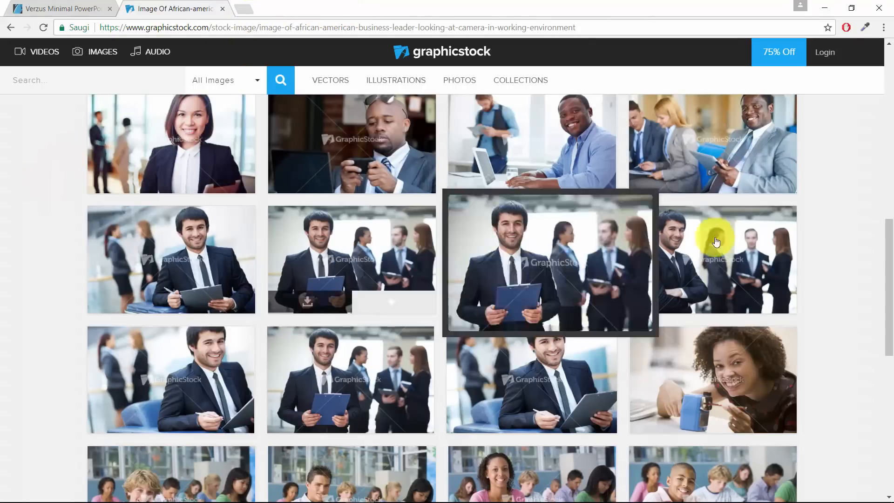
# Browse the similar business portraits on the stock image page
pyautogui.scroll(1, 864, 241)
pyautogui.scroll(2, 864, 237)
pyautogui.scroll(-2, 864, 238)
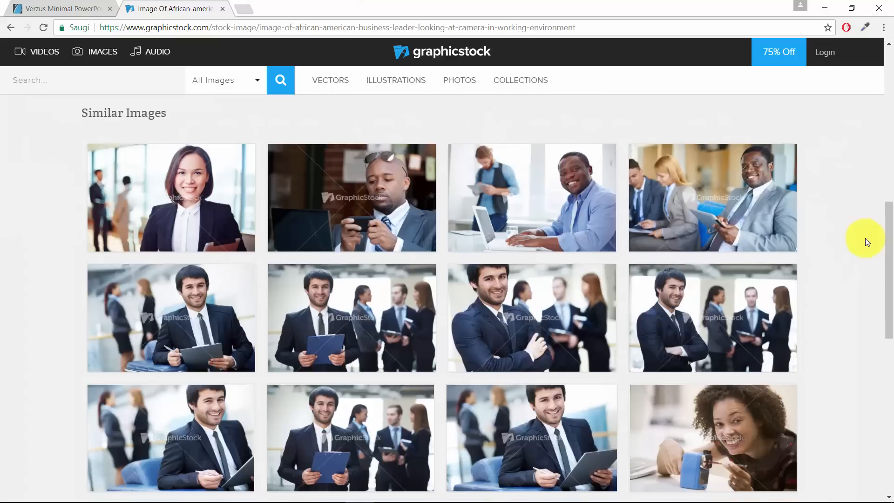
pyautogui.scroll(-2, 848, 222)
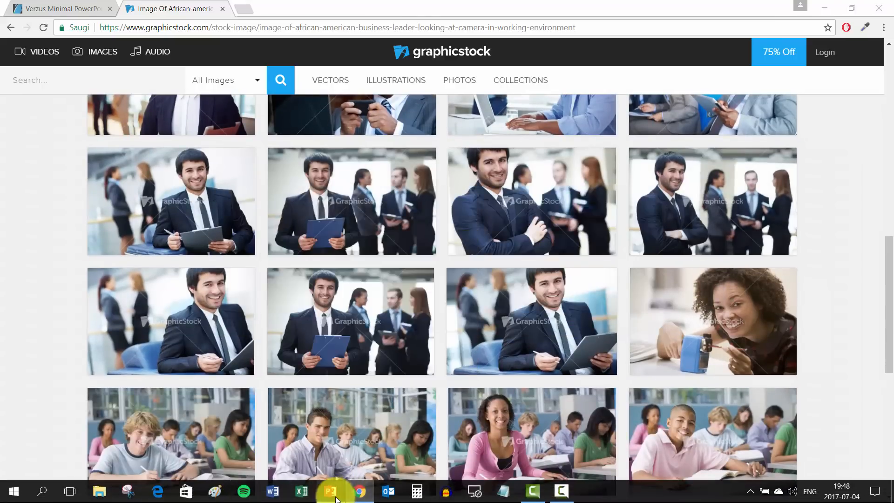
# Switch to PowerPoint to view the Meet Our Team slide, and return to the Verzus Minimal template page in the browser
pyautogui.click(330, 488)
pyautogui.click(96, 345)
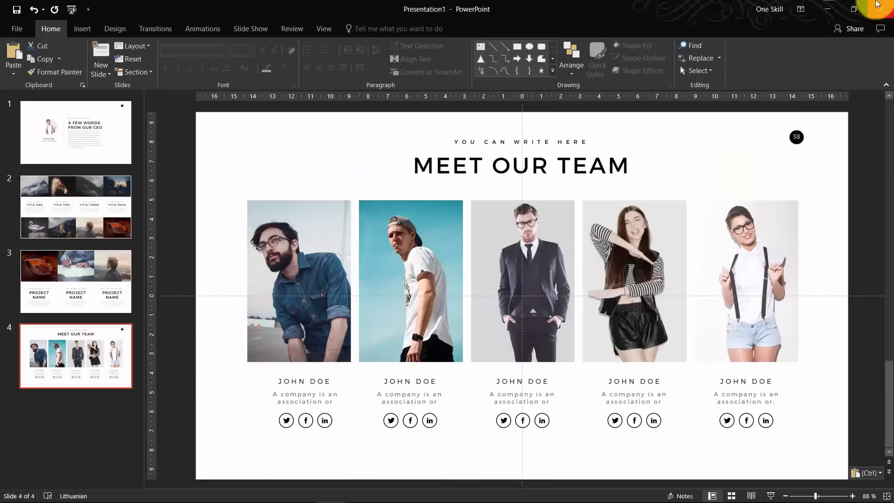
pyautogui.click(827, 9)
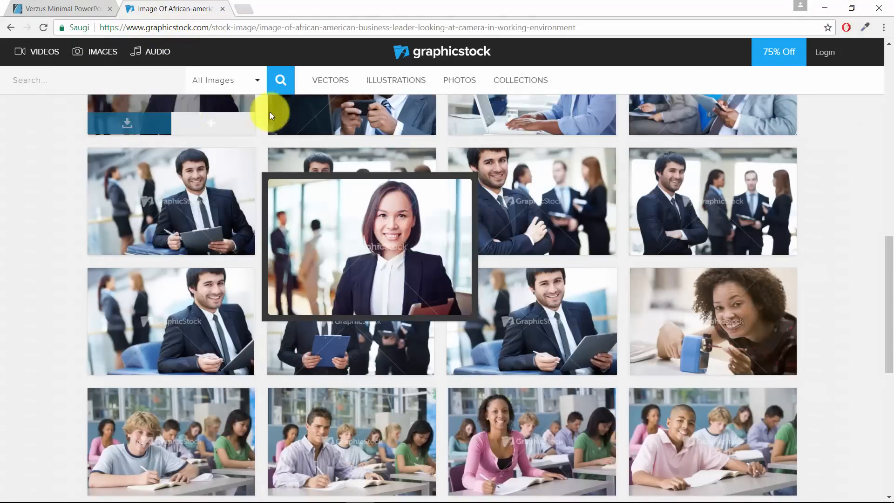
pyautogui.moveTo(352, 83)
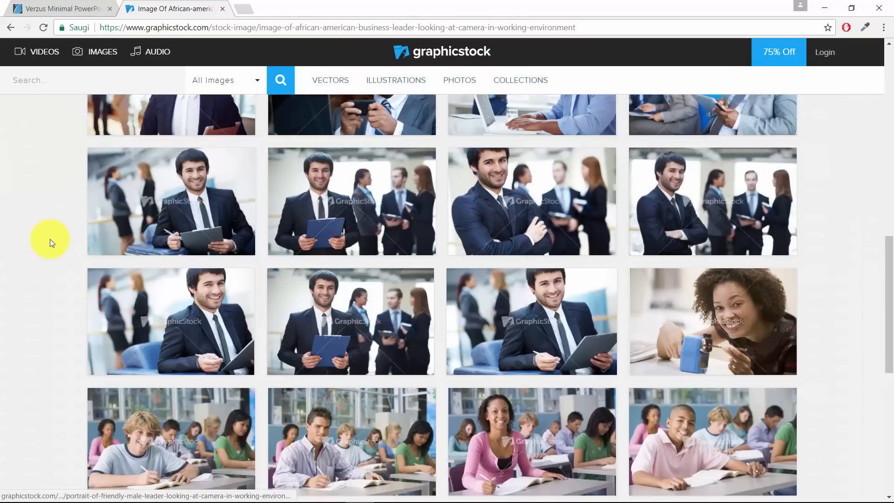
pyautogui.click(76, 12)
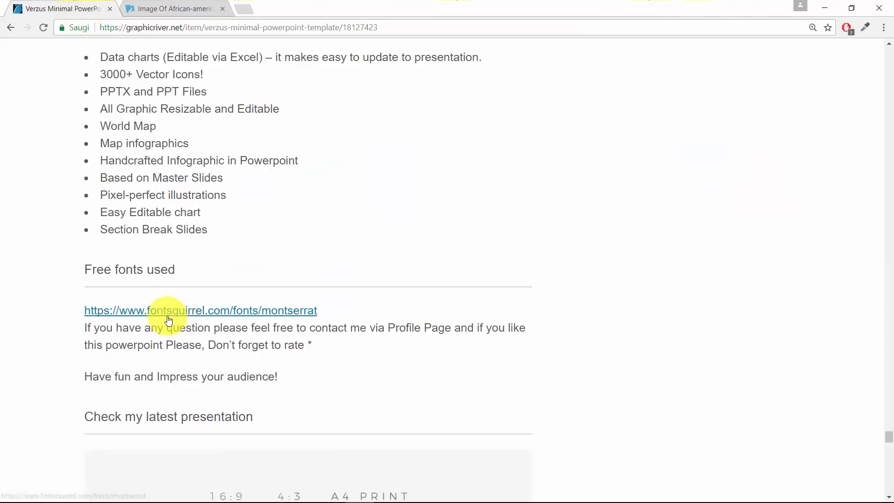
# Switch to PowerPoint and insert a new slide after slide 1, the CEO slide
pyautogui.click(823, 9)
pyautogui.click(334, 491)
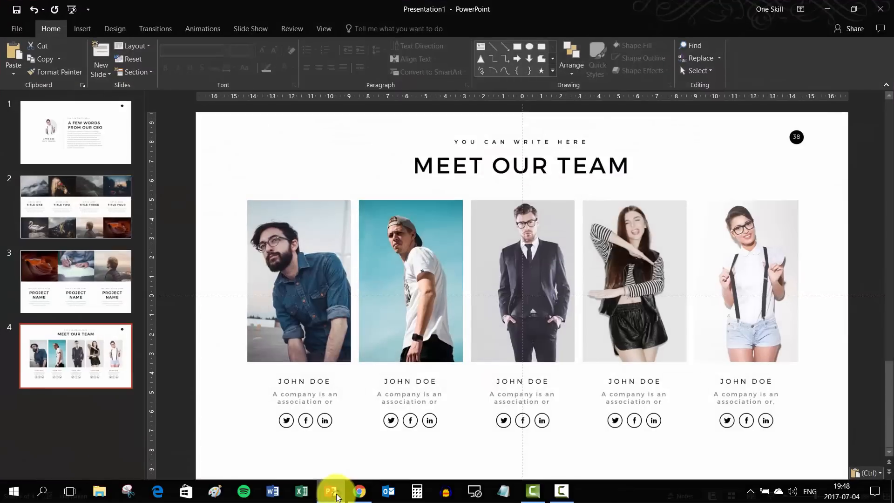
pyautogui.click(96, 134)
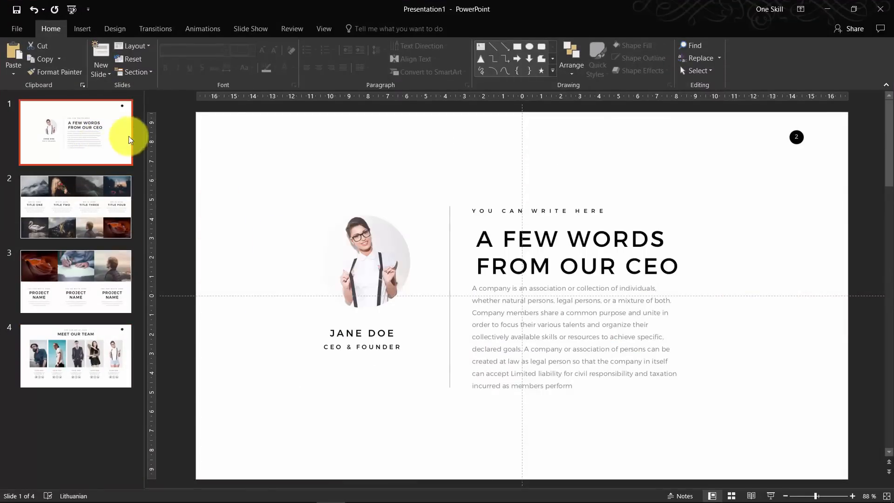
pyautogui.rightClick(100, 169)
pyautogui.click(132, 208)
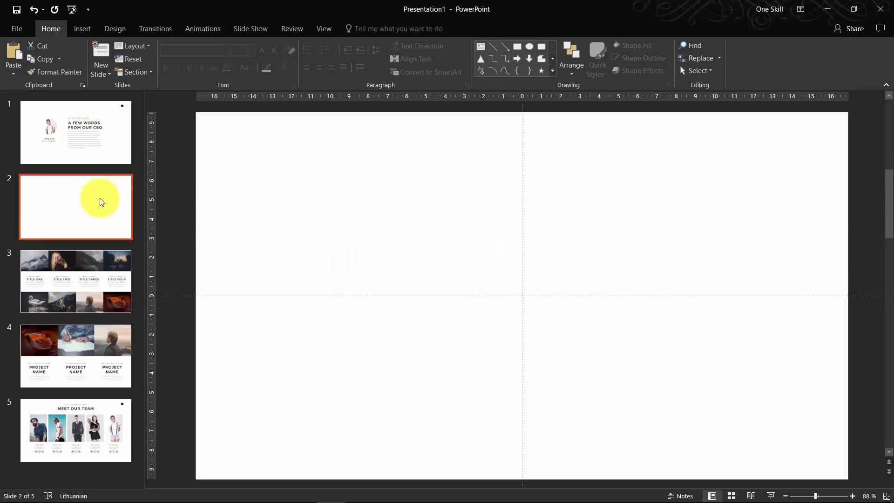
# Apply the Comparison layout to slide 2 and try shifting its title placeholder, undoing the move
pyautogui.rightClick(89, 199)
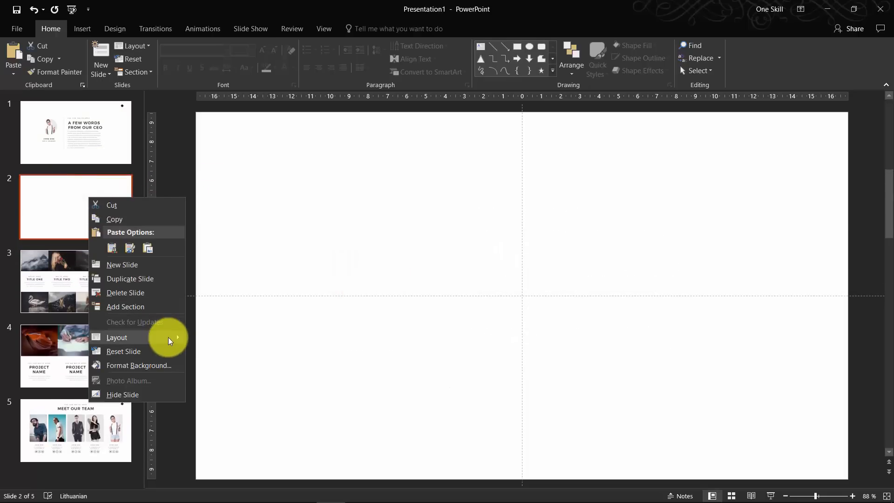
pyautogui.moveTo(168, 337)
pyautogui.click(270, 391)
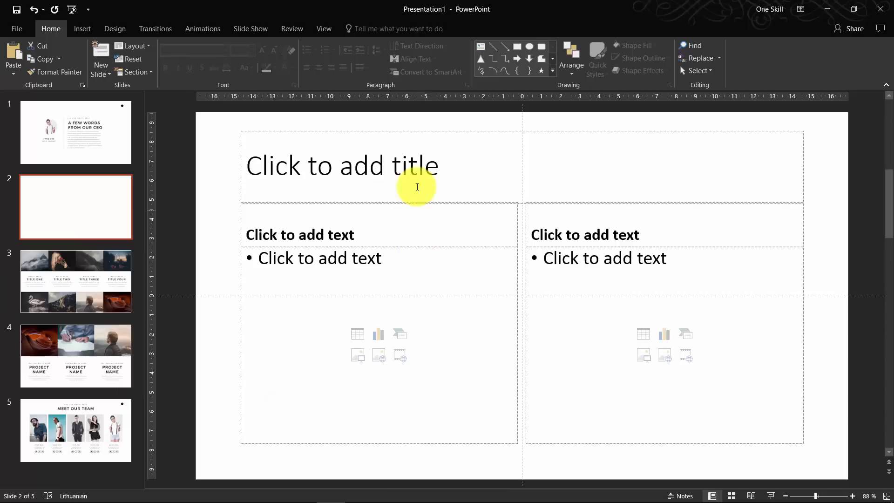
pyautogui.click(462, 138)
pyautogui.moveTo(455, 133); pyautogui.dragTo(485, 140)
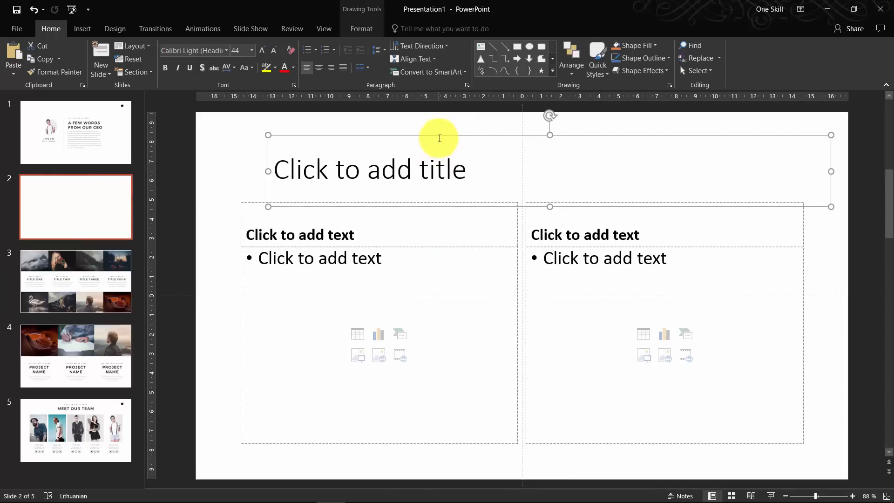
pyautogui.hotkey('ctrl', 'z')
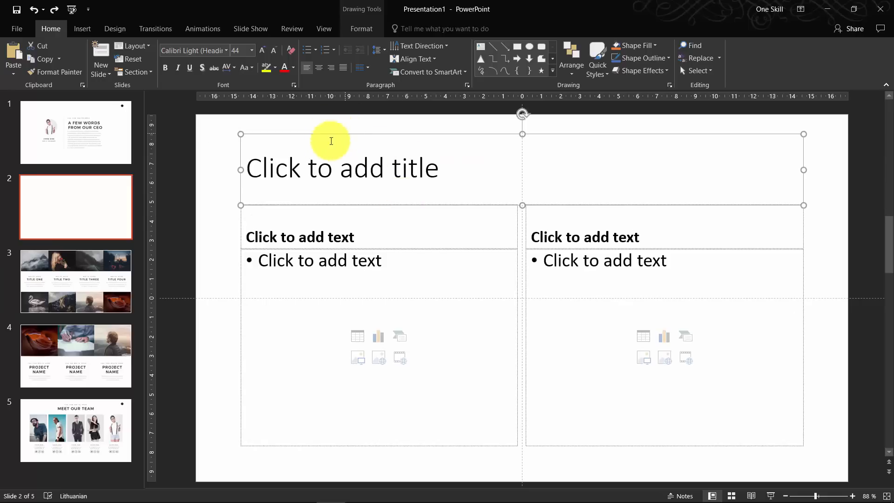
# Change slide 2's layout to Blank
pyautogui.rightClick(91, 198)
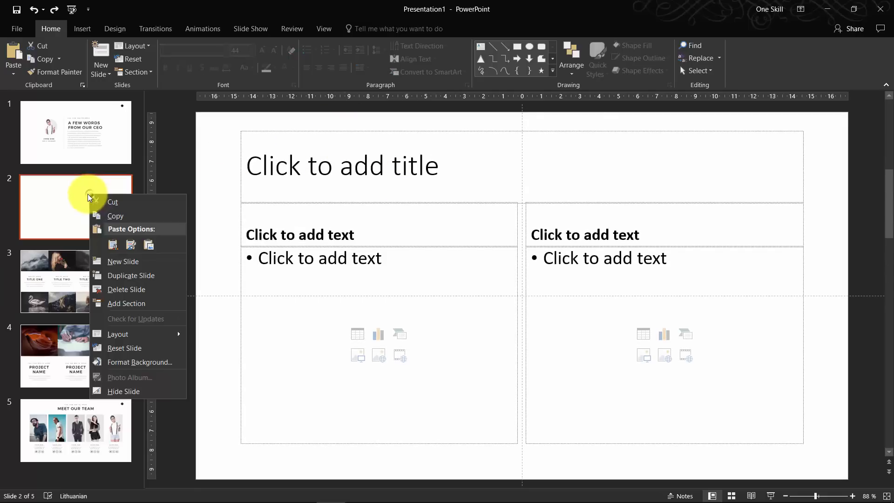
pyautogui.moveTo(155, 338)
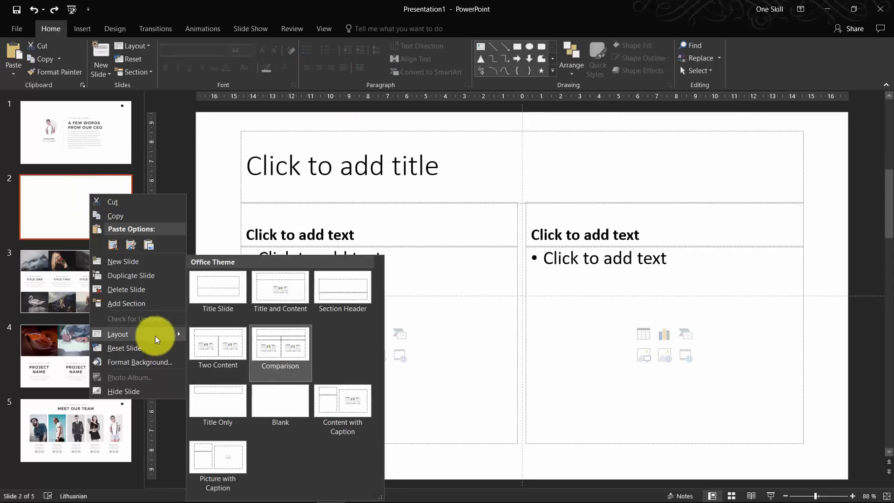
pyautogui.click(268, 400)
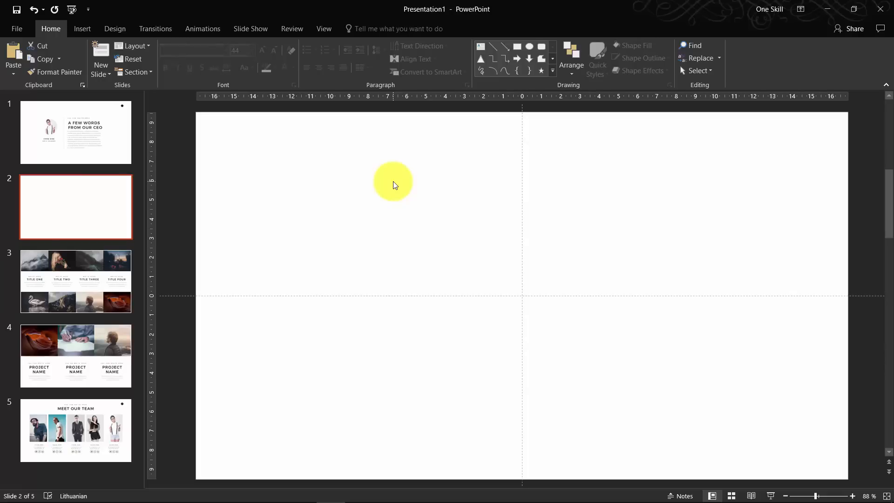
# Insert a text box on slide 1 at the start of the CEO heading and set its font colour to red
pyautogui.click(106, 143)
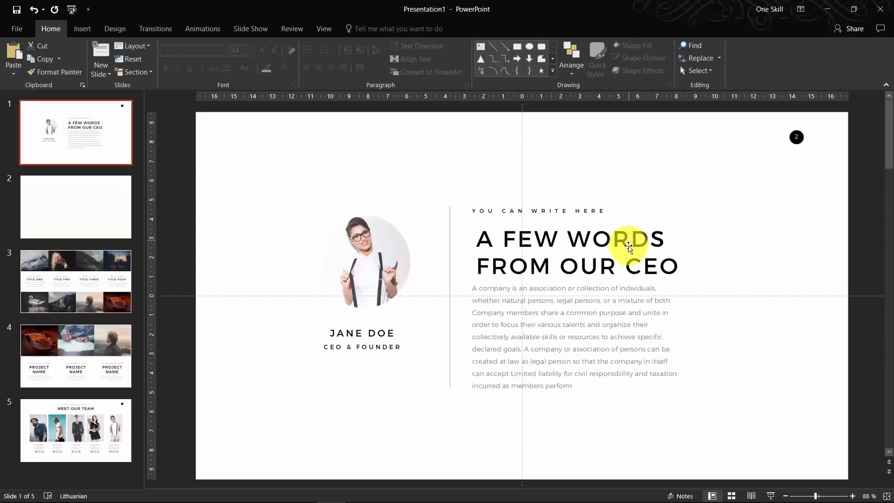
pyautogui.scroll(5, 629, 246)
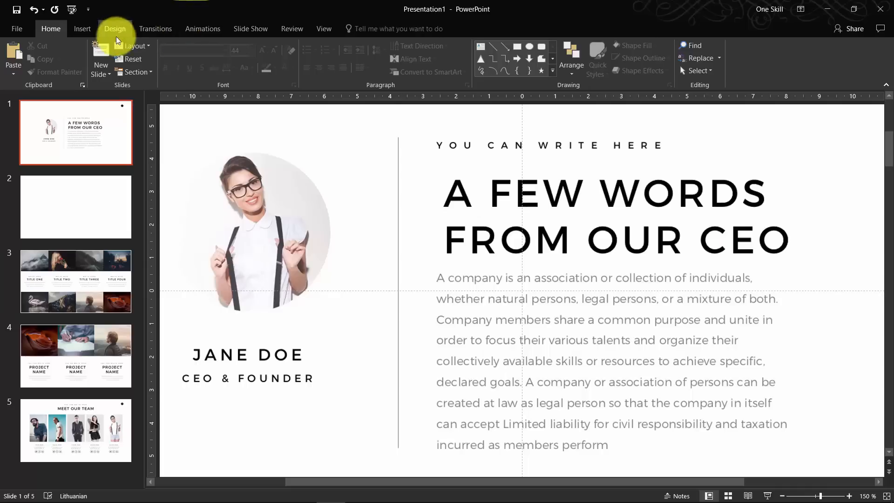
pyautogui.click(83, 30)
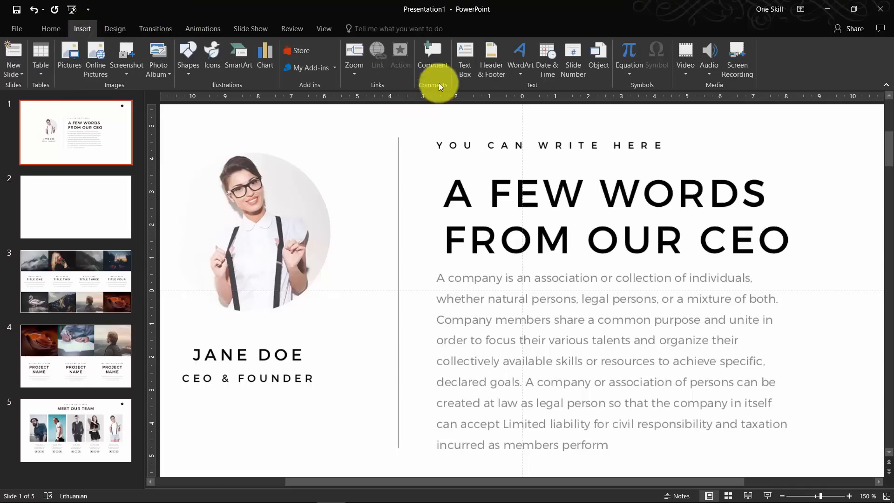
pyautogui.click(465, 57)
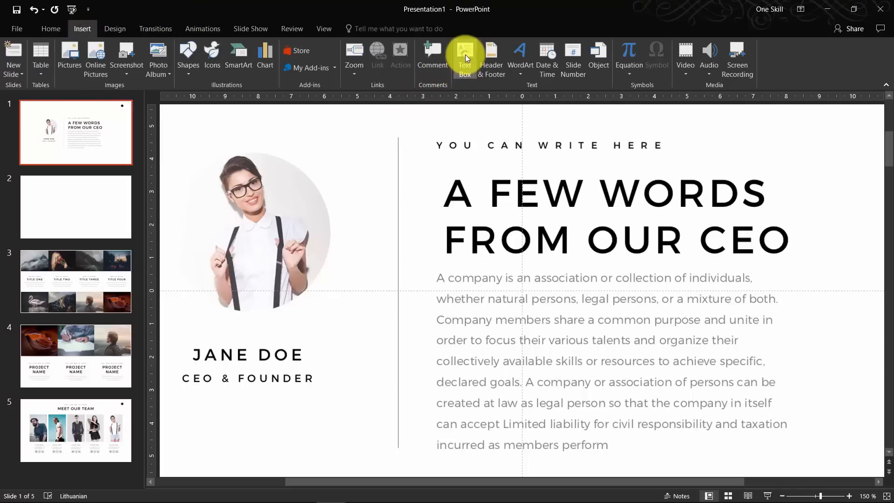
pyautogui.click(429, 176)
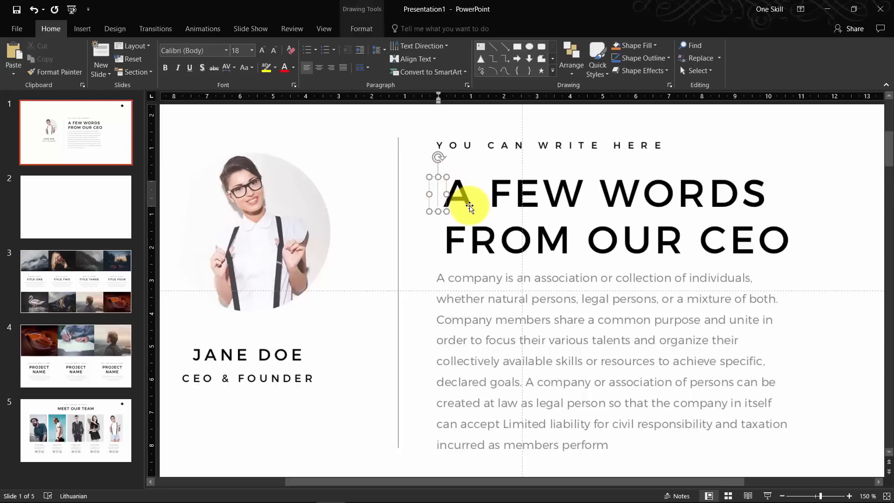
pyautogui.click(284, 71)
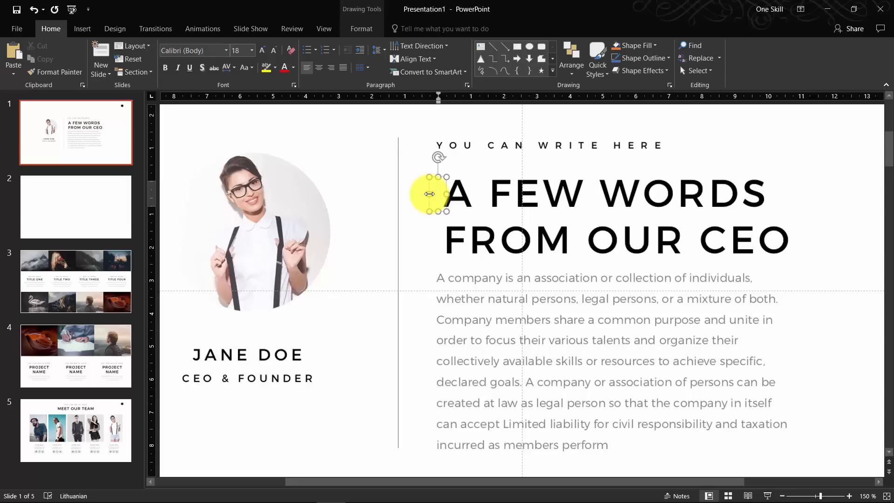
# Enter "A FEW WORDS" in the new text box and move it just above the first line of the heading
pyautogui.press('capslock')
pyautogui.press('capslock')
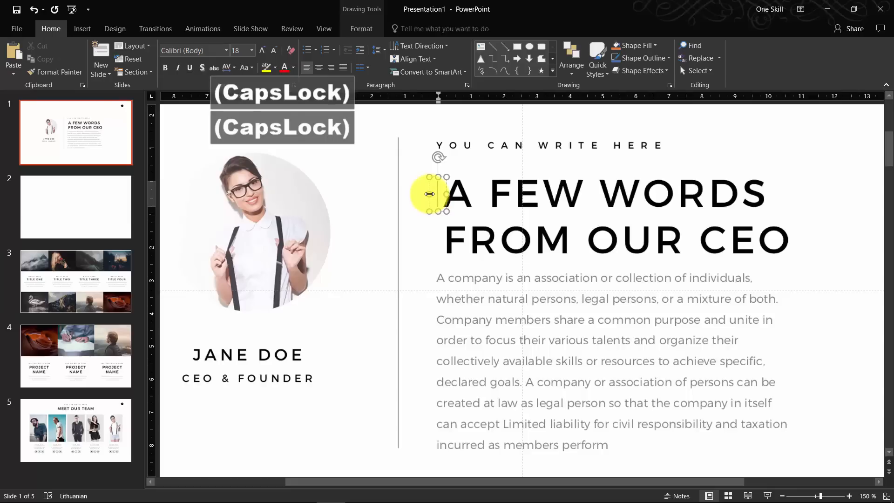
pyautogui.write('A')
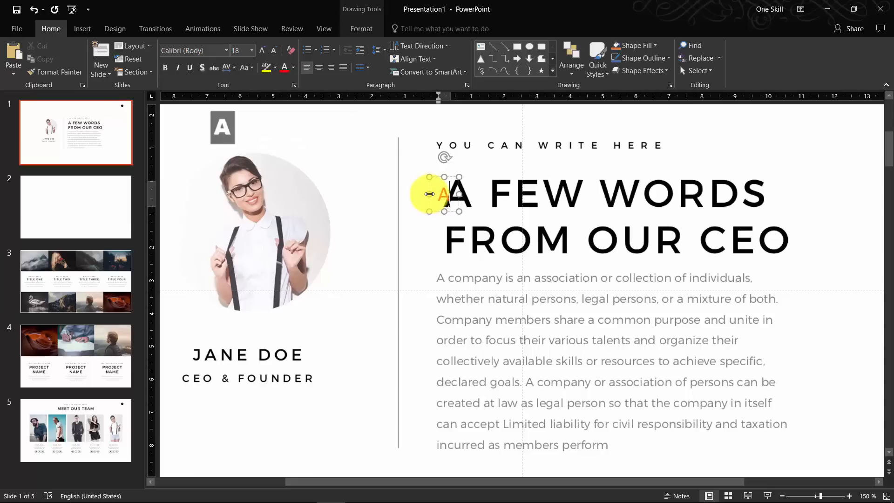
pyautogui.write(' FEW')
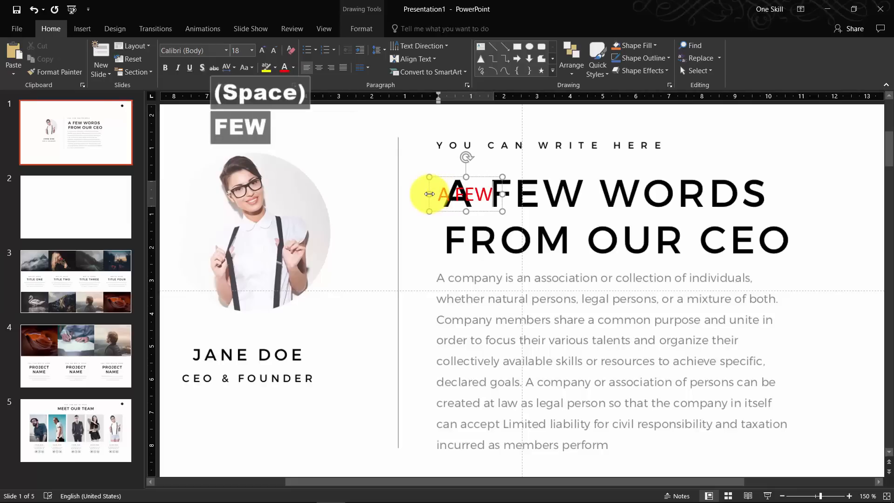
pyautogui.write(' W')
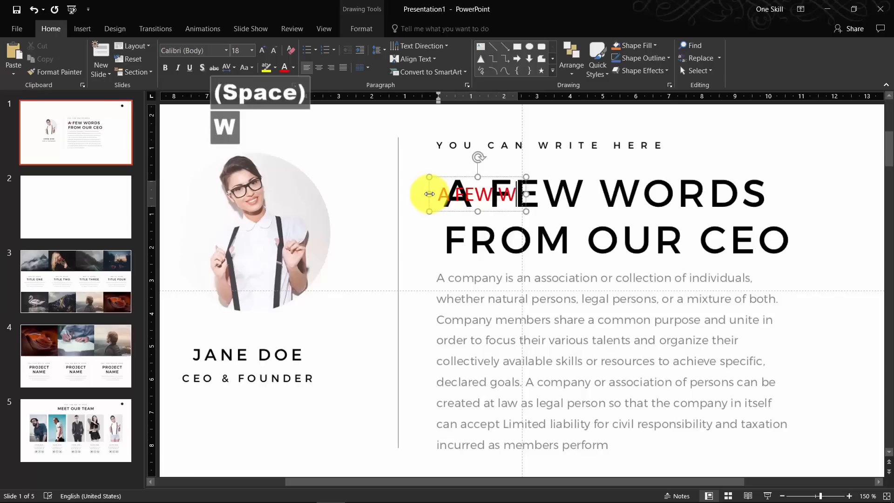
pyautogui.write('ORDS')
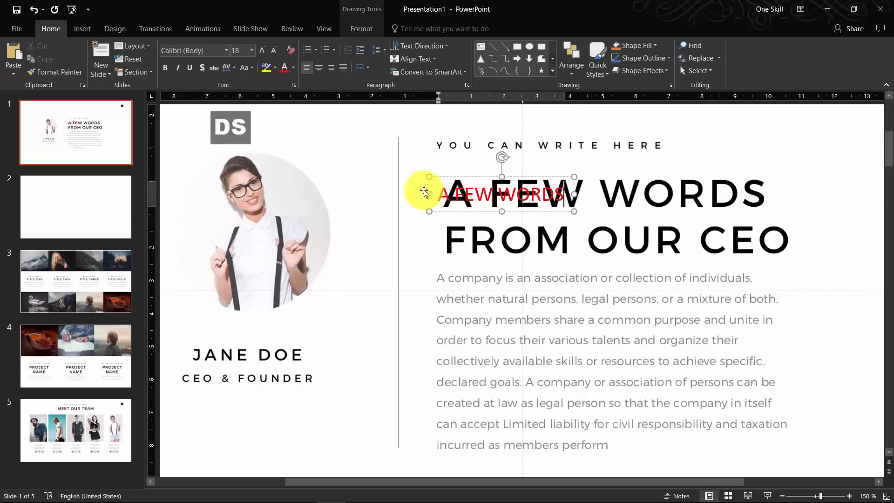
pyautogui.moveTo(458, 174); pyautogui.dragTo(477, 152)
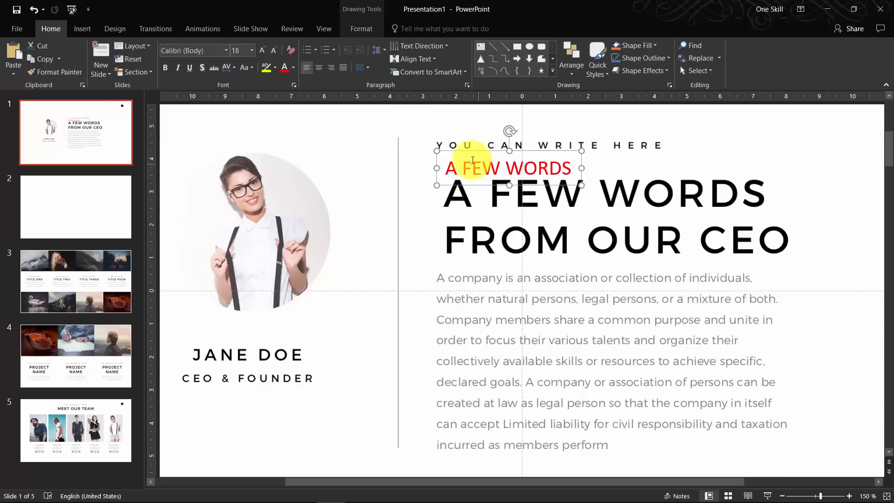
# Set the red text box's font to Montserrat and its size to 30
pyautogui.click(205, 51)
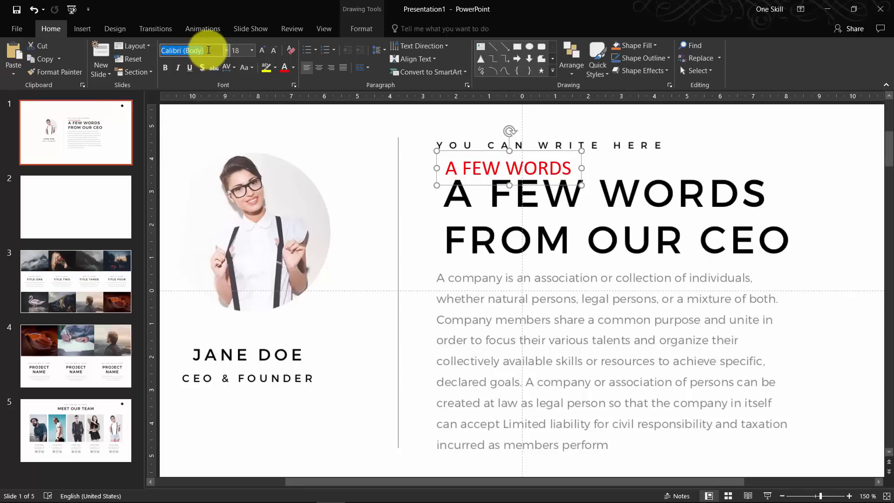
pyautogui.write('Montserrat')
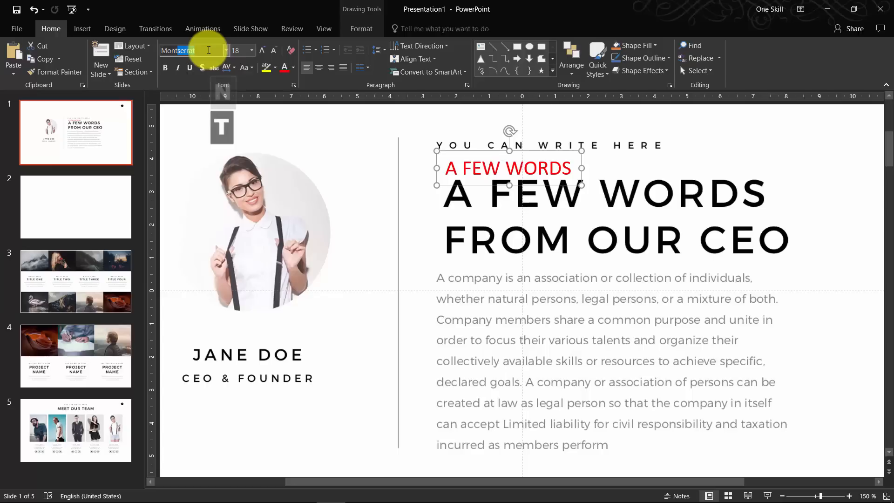
pyautogui.press('Return')
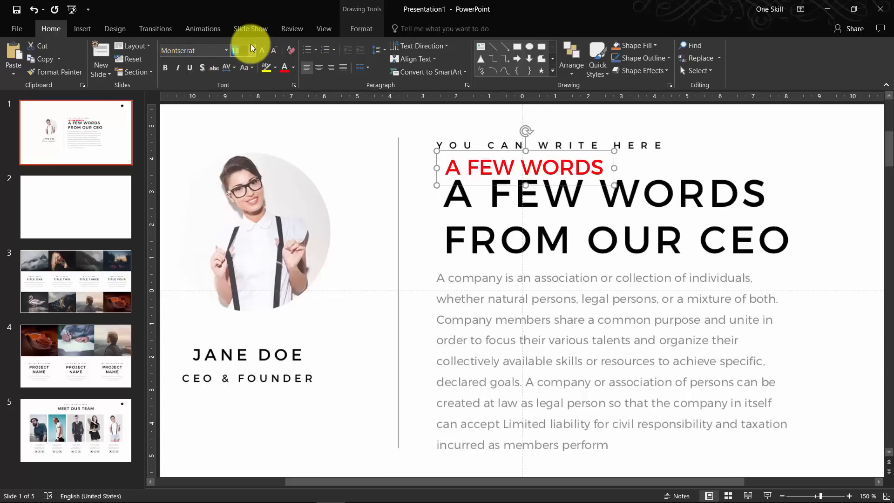
pyautogui.write('30')
pyautogui.press('Return')
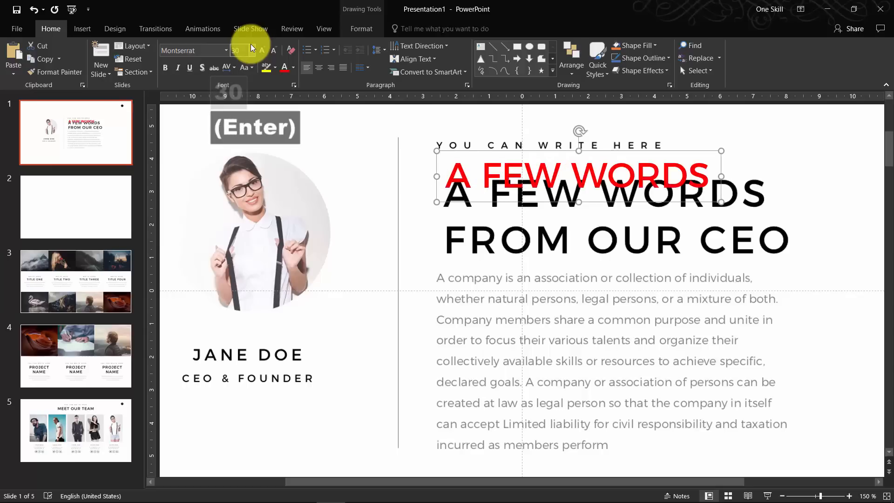
# Move the red text box onto the heading's first line and try font size 31
pyautogui.moveTo(510, 150); pyautogui.dragTo(510, 167)
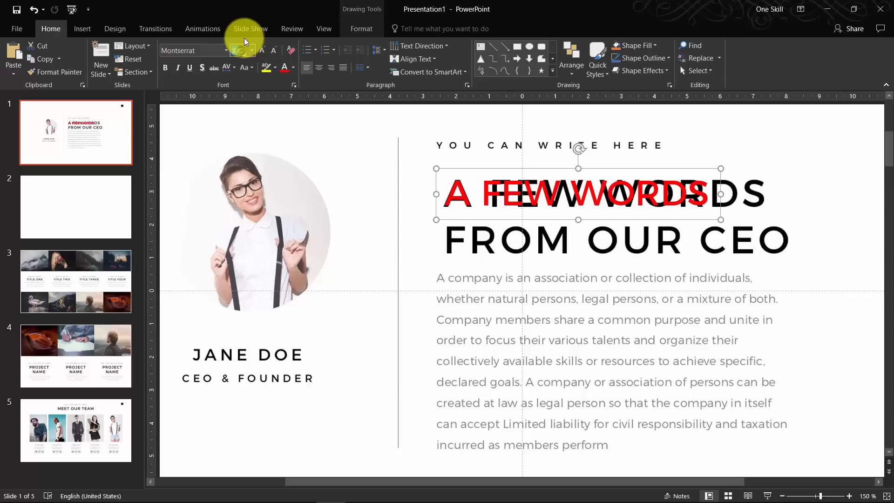
pyautogui.write('31')
pyautogui.press('Return')
pyautogui.press('Up')
pyautogui.press('Left')
pyautogui.press('Left')
# Set the red text's font size to 32 and nudge the box right to line up with the heading's first letter
pyautogui.click(242, 52)
pyautogui.write('32')
pyautogui.press('Return')
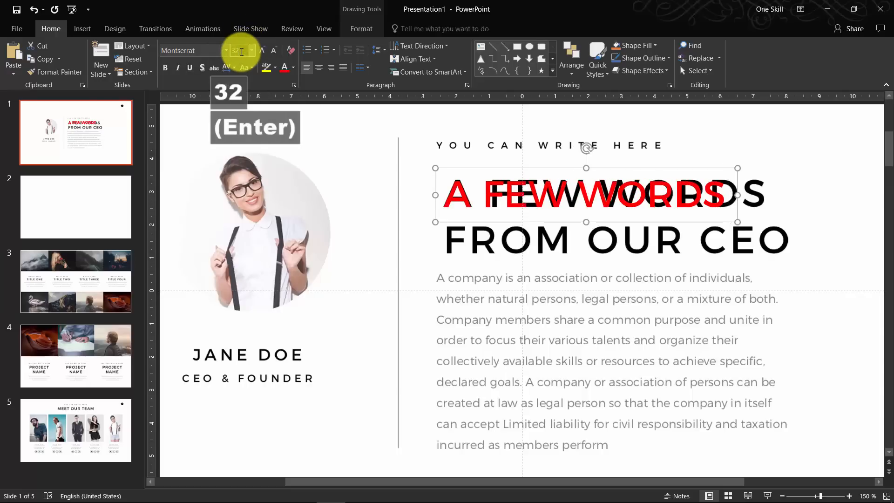
pyautogui.hotkey('ctrl', 'Right')
pyautogui.hotkey('ctrl', 'Right')
pyautogui.hotkey('ctrl', 'Right')
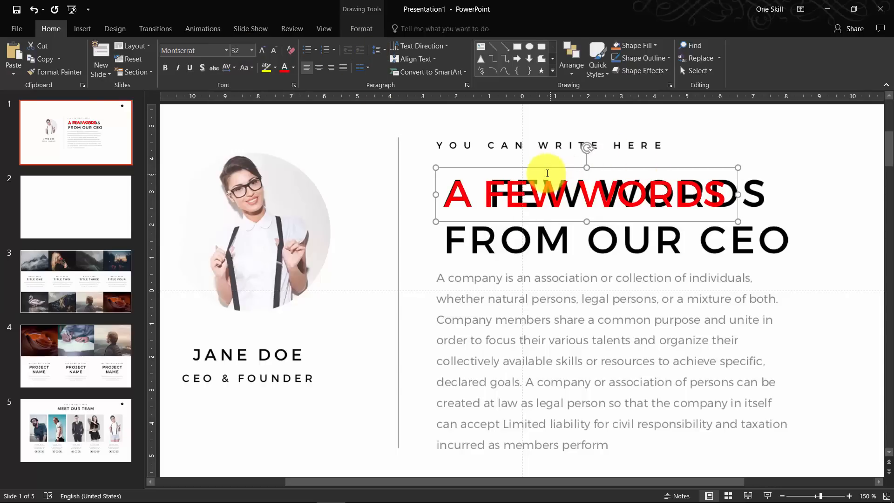
# Move the red text box above the heading's first line and set its character spacing to Loose
pyautogui.moveTo(540, 169); pyautogui.dragTo(508, 142)
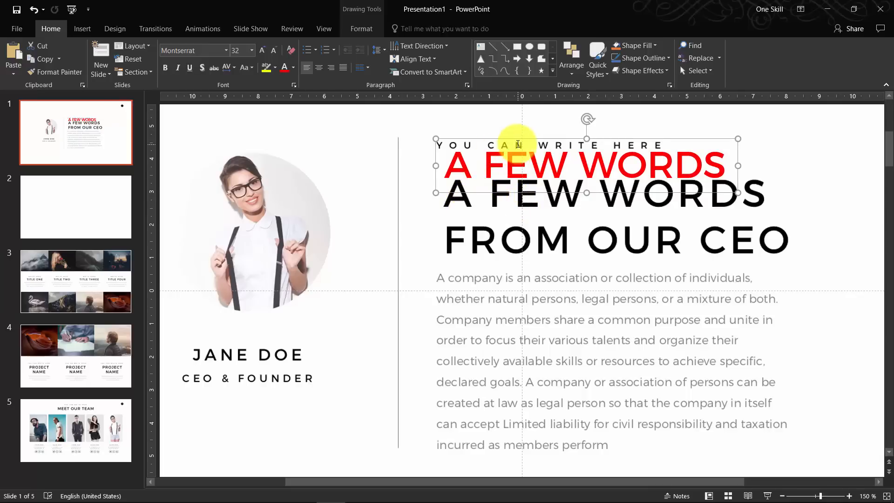
pyautogui.moveTo(513, 140)
pyautogui.mouseDown()
pyautogui.moveTo(511, 128)
pyautogui.moveTo(512, 137)
pyautogui.mouseUp()
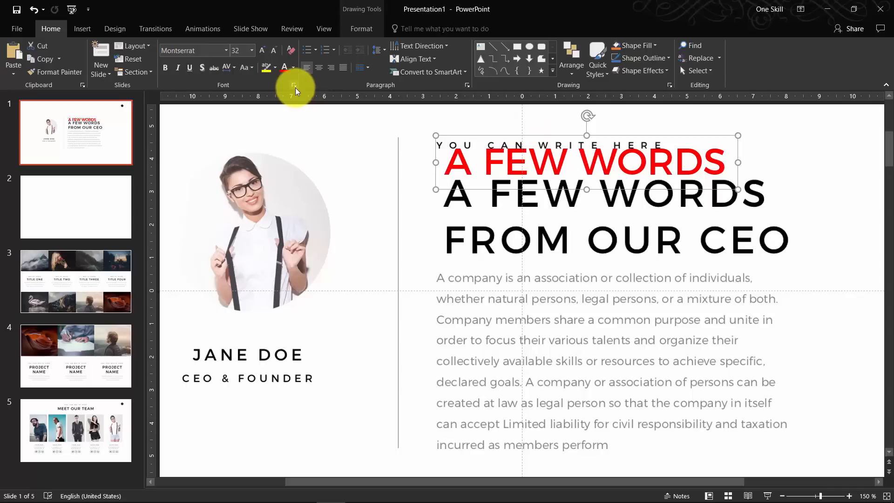
pyautogui.click(234, 68)
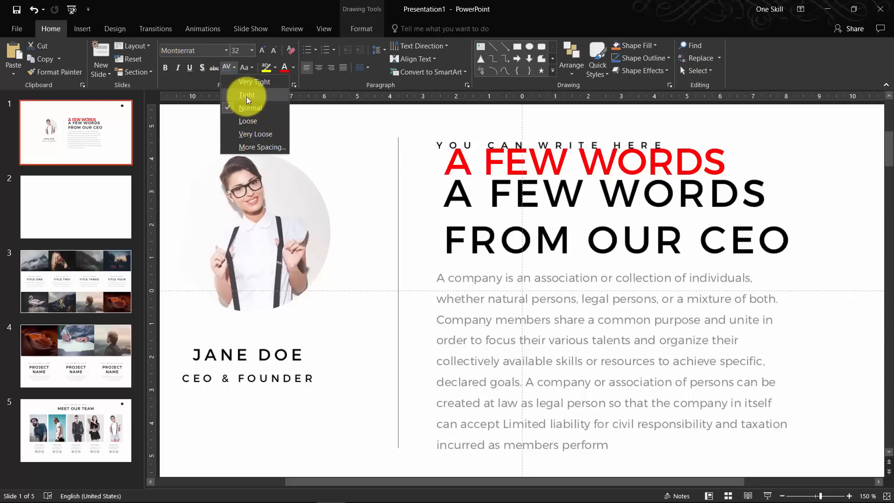
pyautogui.click(249, 121)
# Lower the red text box onto the first line of the black heading, fine-tuning its position in small increments
pyautogui.press('Down')
pyautogui.press('Down')
pyautogui.press('Down')
pyautogui.press('Down')
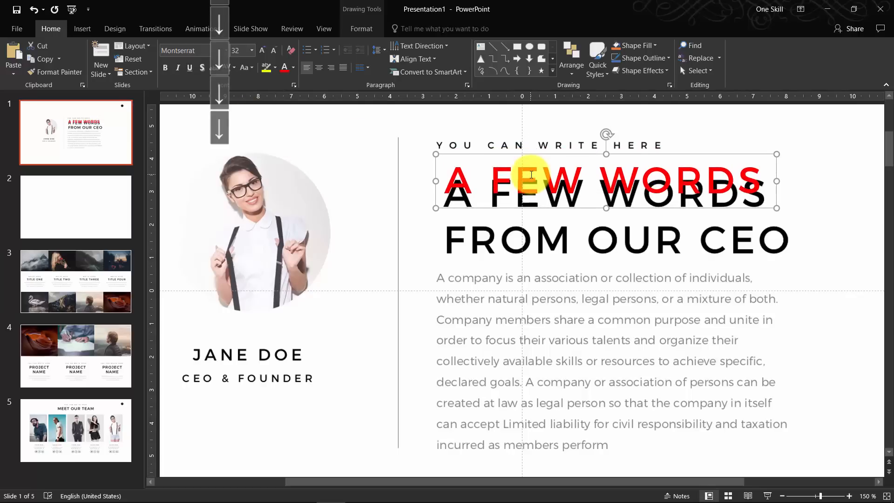
pyautogui.press('Down')
pyautogui.press('Down')
pyautogui.press('Down')
pyautogui.press('Down')
pyautogui.press('Down')
pyautogui.press('Down')
pyautogui.press('Down')
pyautogui.press('Down')
pyautogui.press('Down')
pyautogui.press('Down')
pyautogui.press('Down')
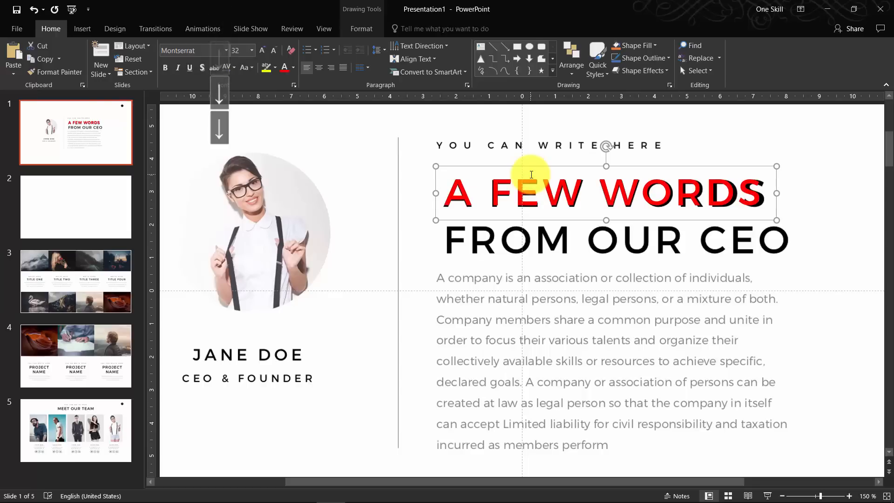
pyautogui.hotkey('ctrl', 'Right')
pyautogui.hotkey('ctrl', 'Left')
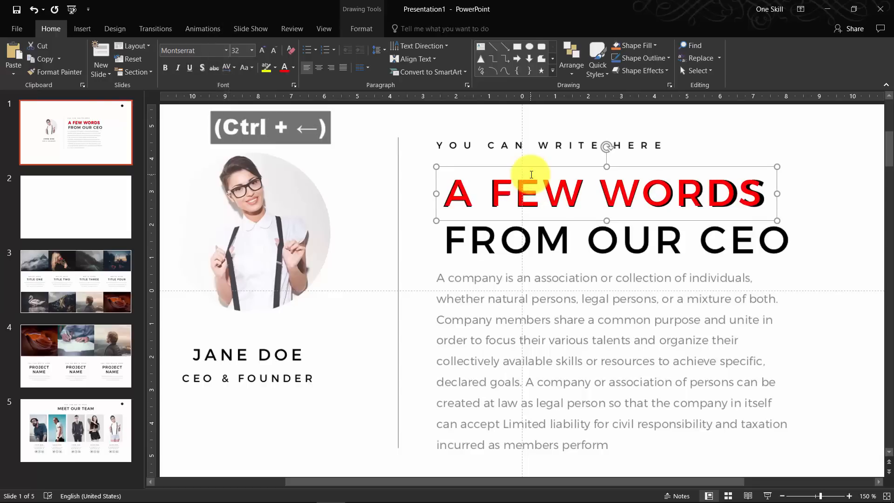
pyautogui.hotkey('ctrl', 'Down')
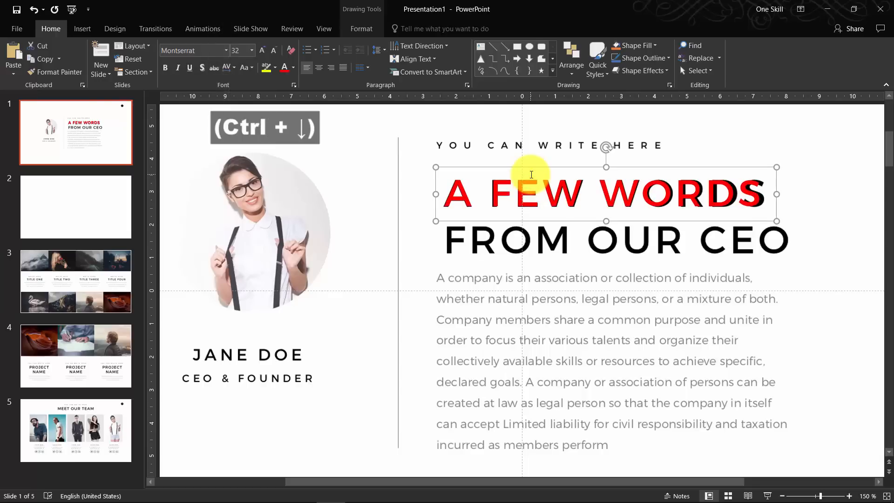
# Try an expanded character spacing of 4 pt on the red text
pyautogui.click(234, 69)
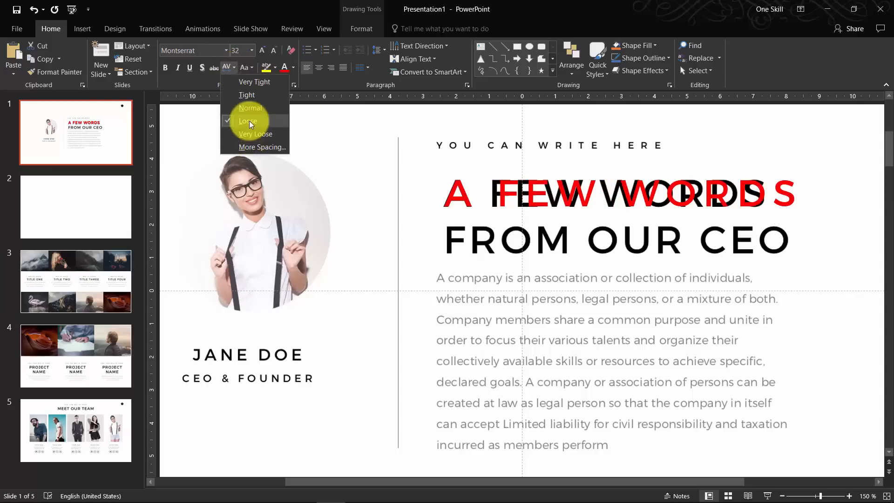
pyautogui.click(257, 147)
pyautogui.moveTo(411, 161); pyautogui.dragTo(255, 113)
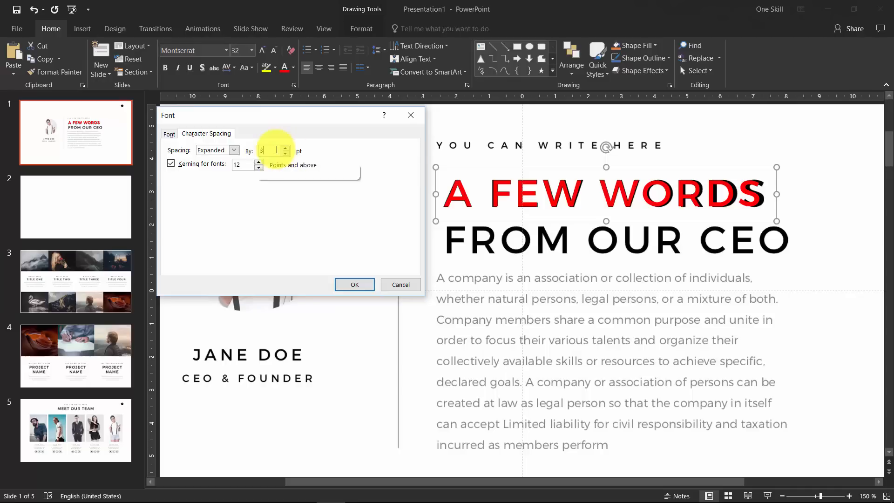
pyautogui.write('4')
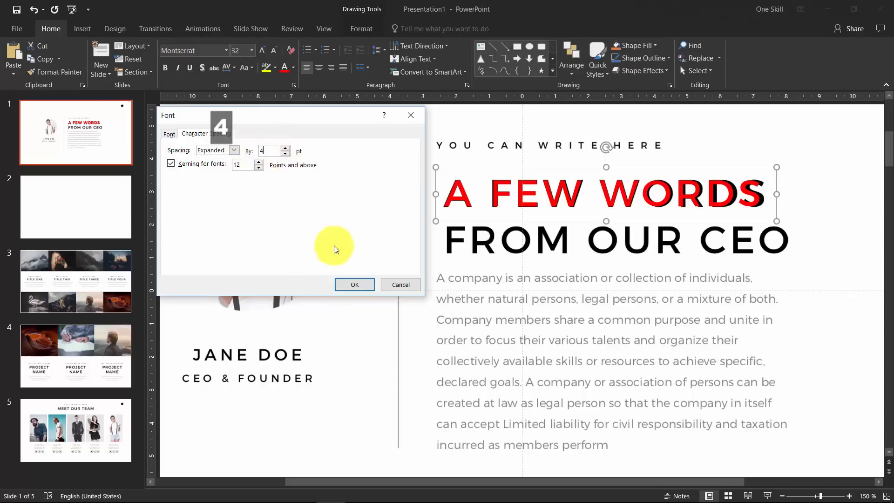
pyautogui.click(363, 283)
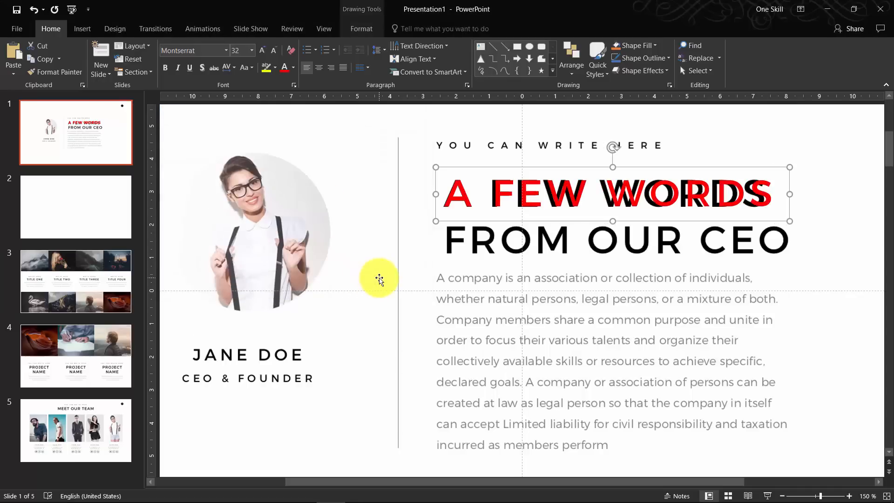
# Nudge the red text box left to compare it with the heading, and undo the nudge and the 4 pt spacing
pyautogui.press('Left')
pyautogui.press('Left')
pyautogui.press('Left')
pyautogui.press('Left')
pyautogui.press('Left')
pyautogui.press('Left')
pyautogui.press('Left')
pyautogui.press('Left')
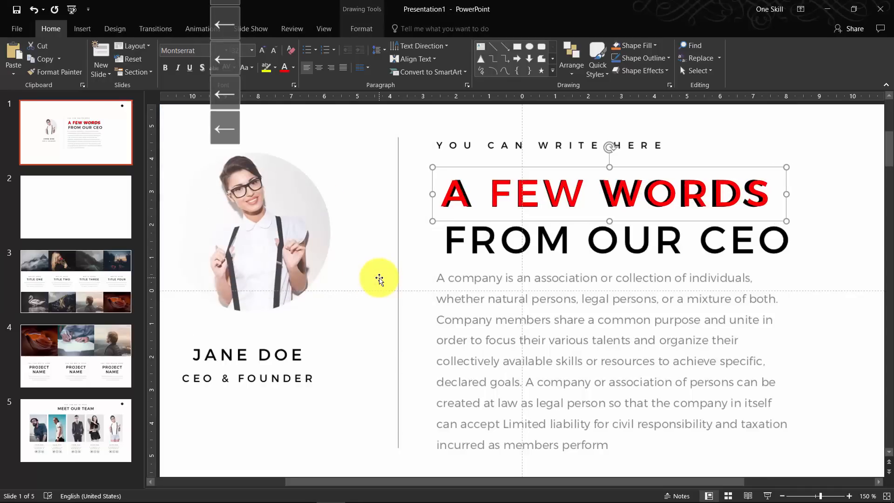
pyautogui.hotkey('ctrl', 'z')
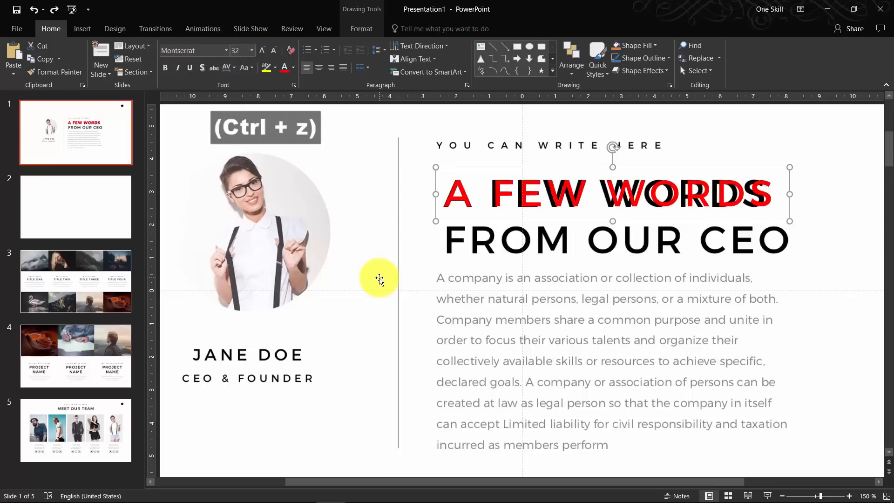
pyautogui.hotkey('ctrl', 'z')
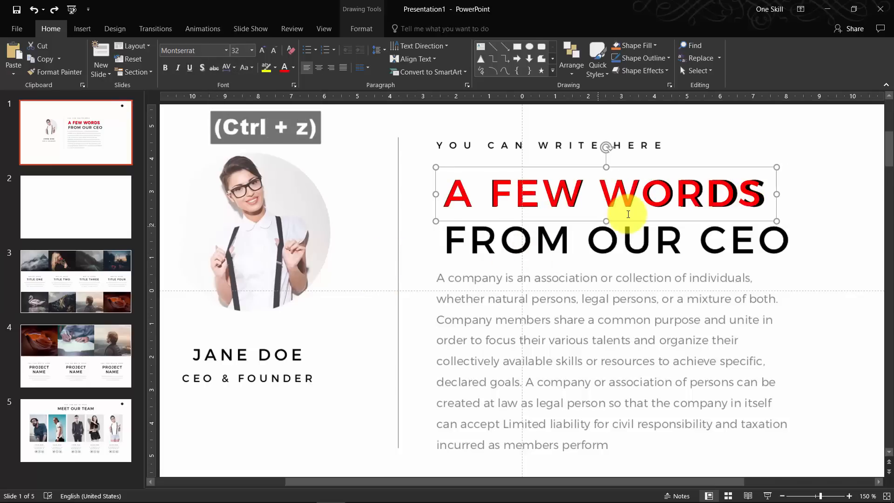
# Nudge the red text box right and back left to compare its letter spacing with the black heading
pyautogui.press('Right')
pyautogui.press('Right')
pyautogui.press('Right')
pyautogui.press('Right')
pyautogui.press('Right')
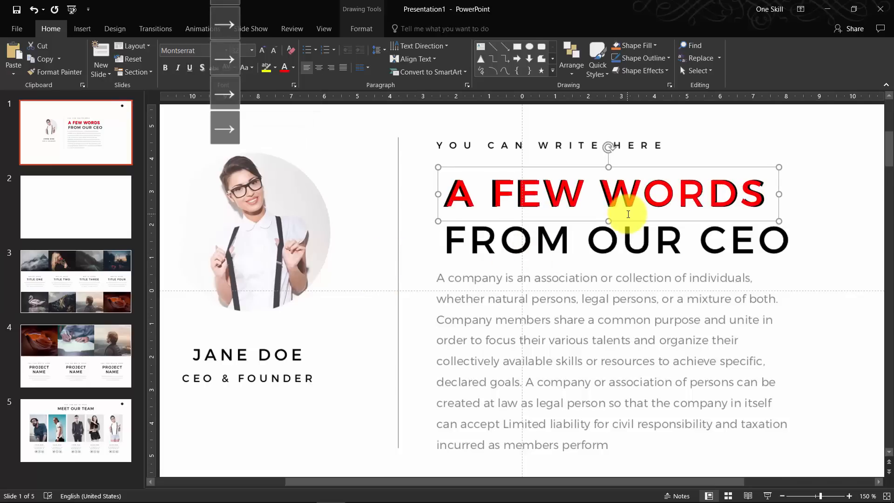
pyautogui.press('Left')
pyautogui.press('Left')
pyautogui.press('Left')
pyautogui.press('Left')
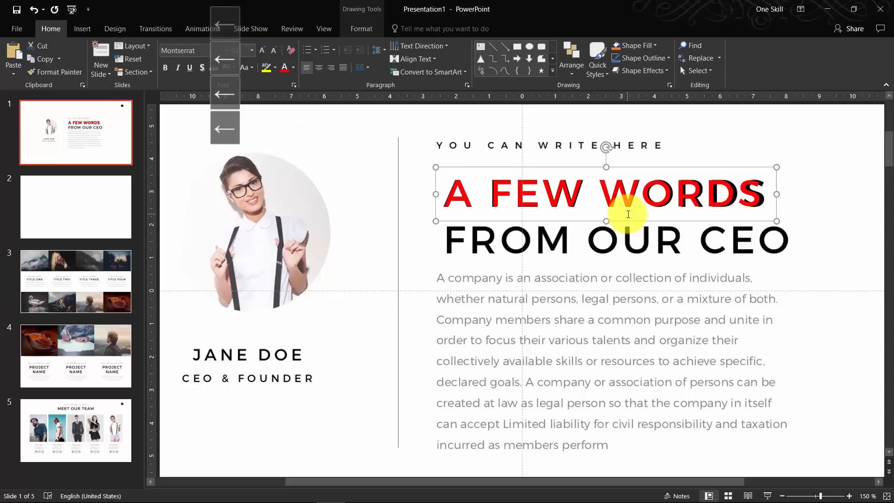
# Set the red text's expanded character spacing to 3,5 pt and nudge the box left over the heading
pyautogui.click(235, 65)
pyautogui.click(257, 147)
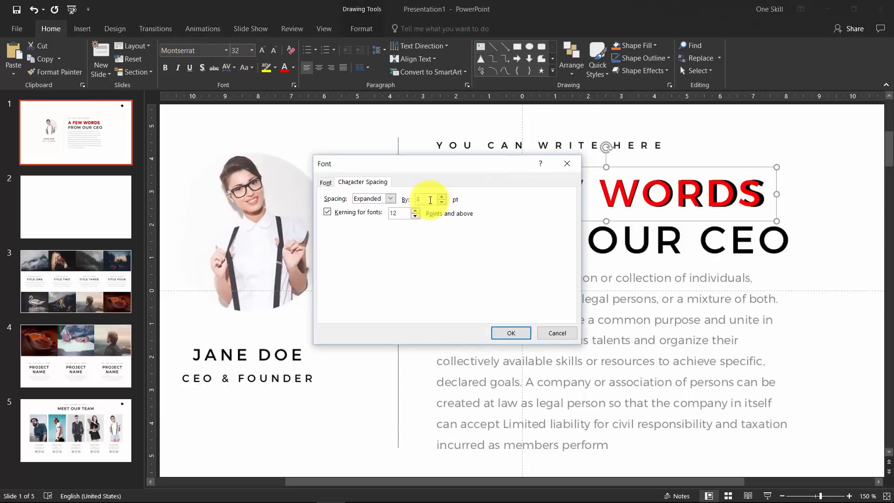
pyautogui.write(',5')
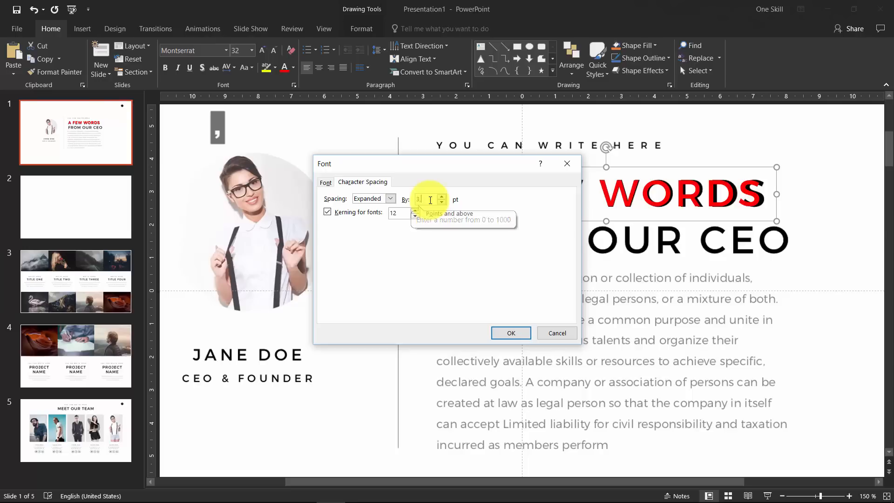
pyautogui.click(512, 333)
pyautogui.press('Left')
pyautogui.press('Left')
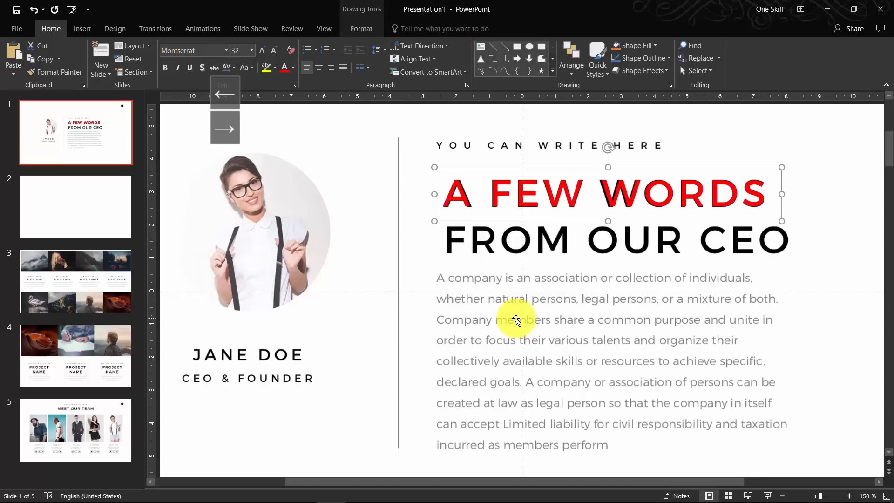
pyautogui.press('Left')
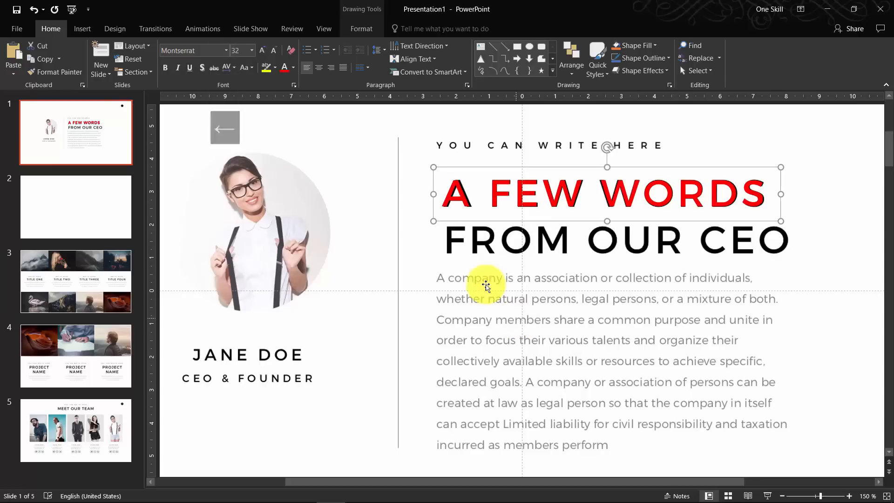
# Set the red text's expanded character spacing to 3,4 pt and nudge the box into line with the heading
pyautogui.click(234, 67)
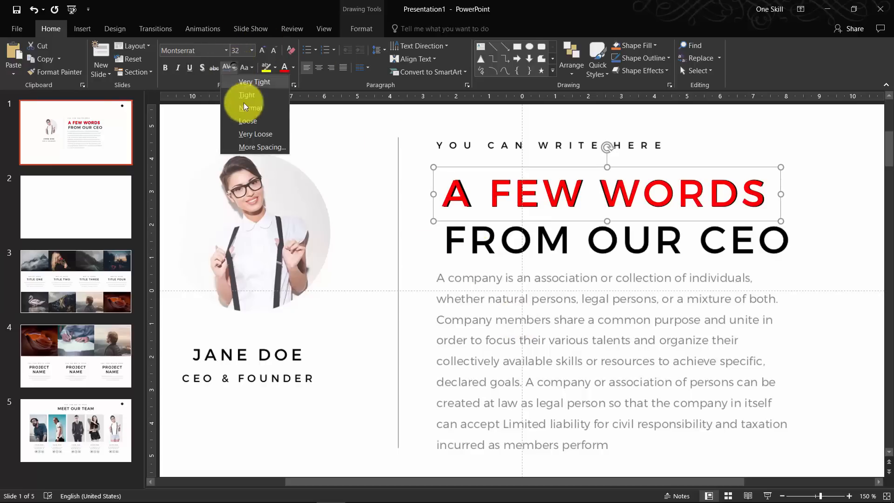
pyautogui.click(256, 147)
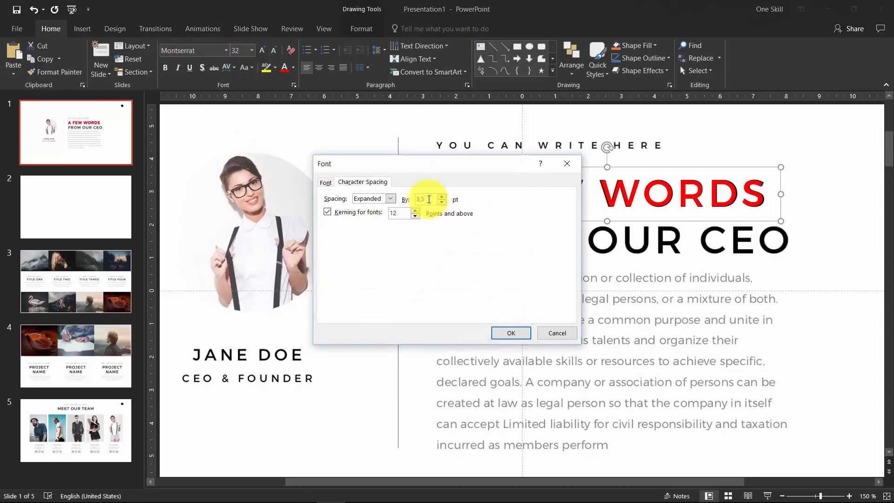
pyautogui.press('BackSpace')
pyautogui.press('BackSpace')
pyautogui.press('BackSpace')
pyautogui.press('BackSpace')
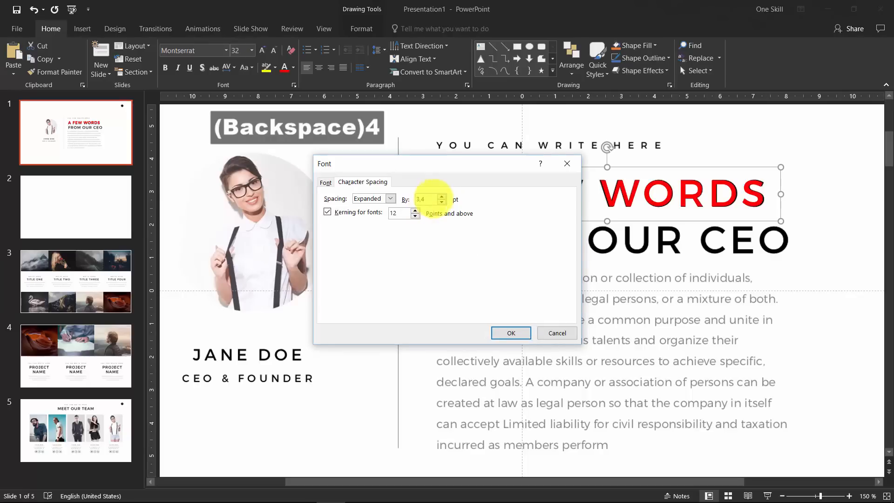
pyautogui.click(507, 333)
pyautogui.press('Right')
pyautogui.press('Right')
pyautogui.press('Right')
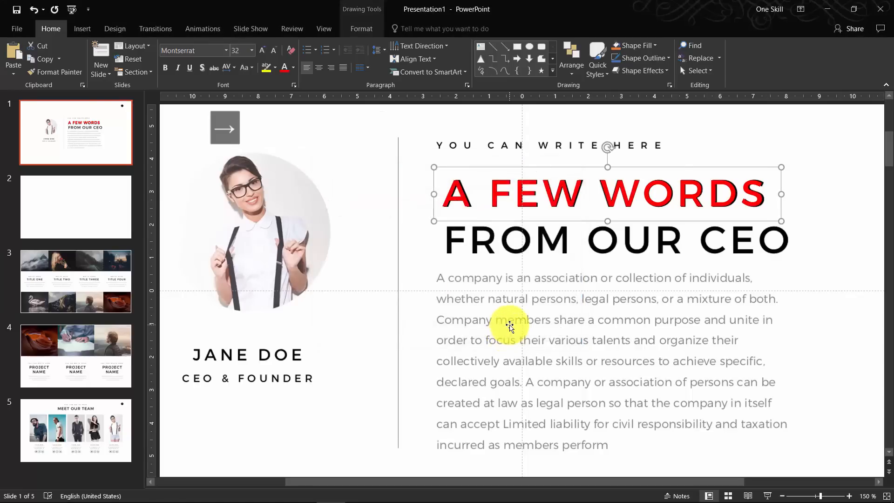
pyautogui.press('Left')
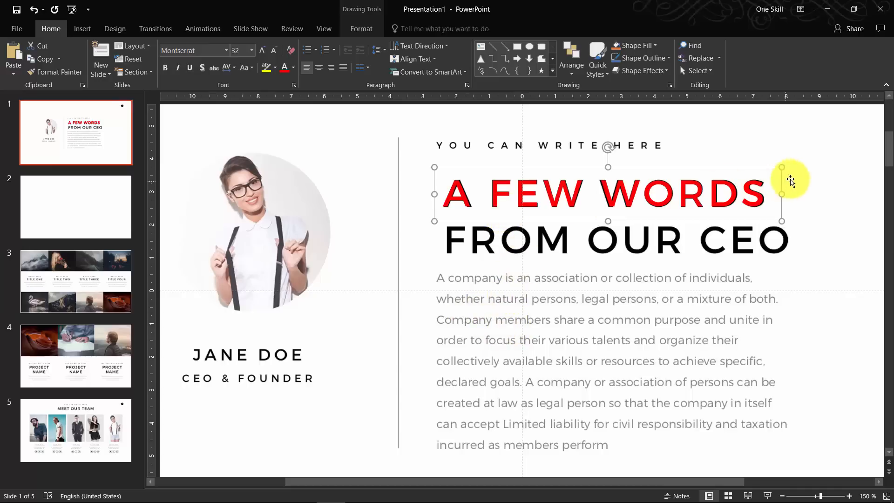
# Add a second line reading "FROM OUR CEO" below "A FEW WORDS" in the red text box
pyautogui.click(763, 190)
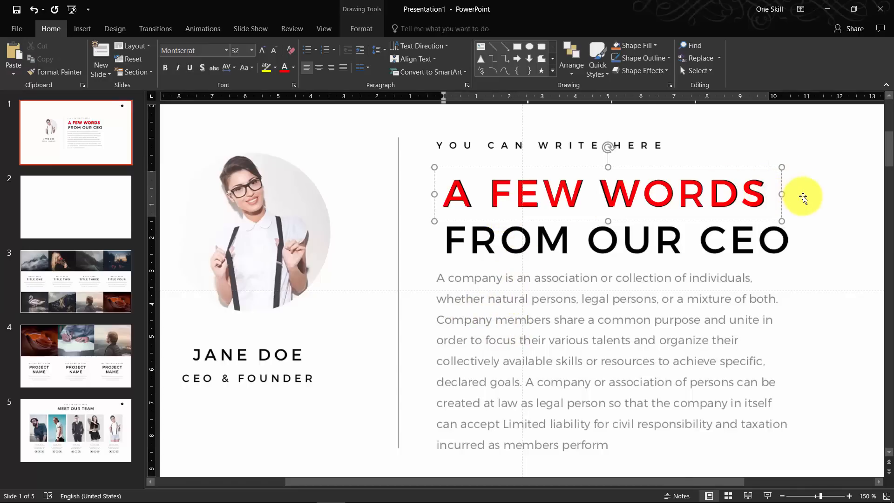
pyautogui.press('Return')
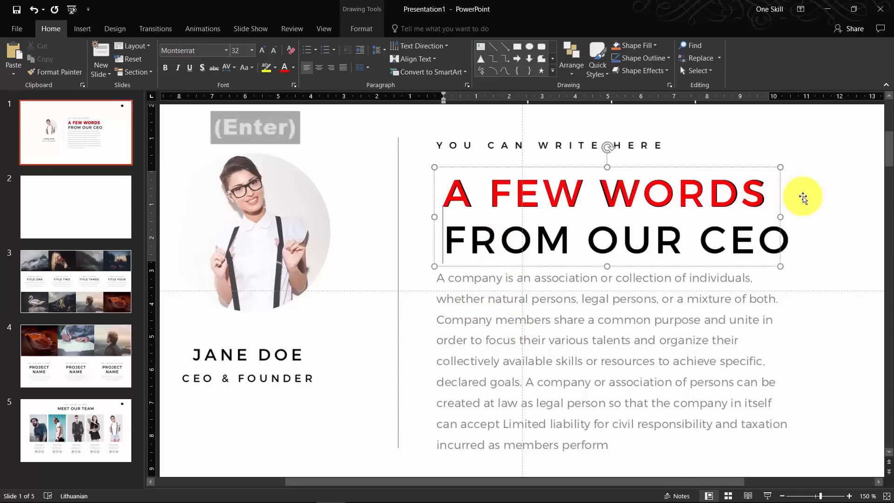
pyautogui.write('FROM OUR ')
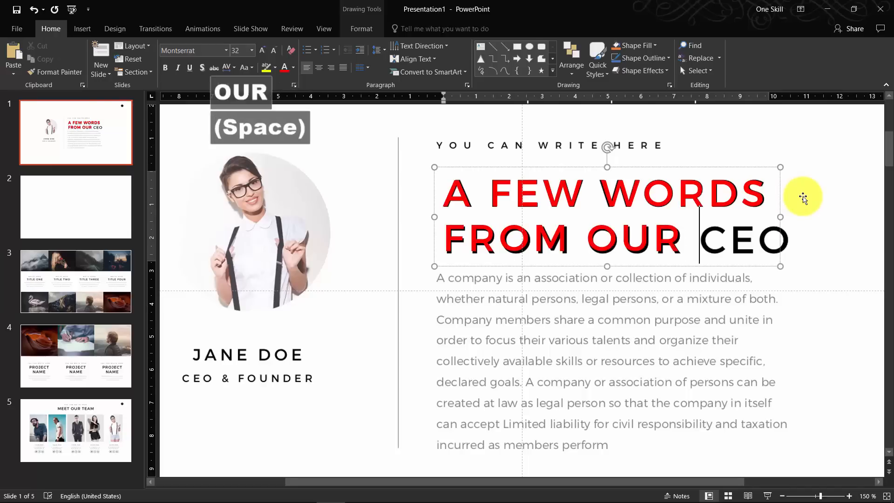
pyautogui.write('CEO')
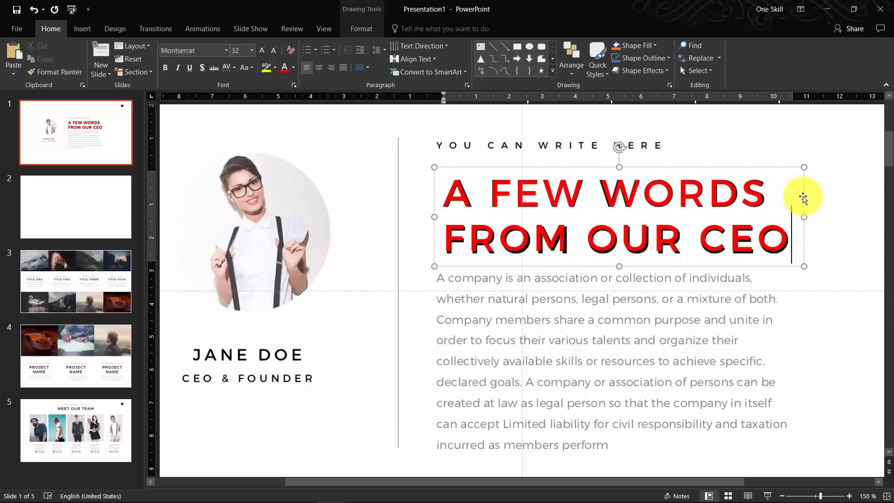
pyautogui.click(589, 168)
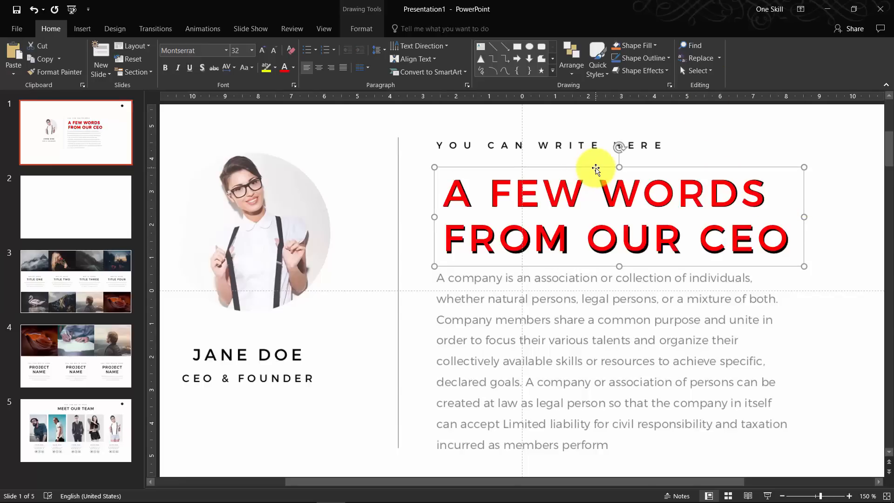
pyautogui.hotkey('ctrl', 'x')
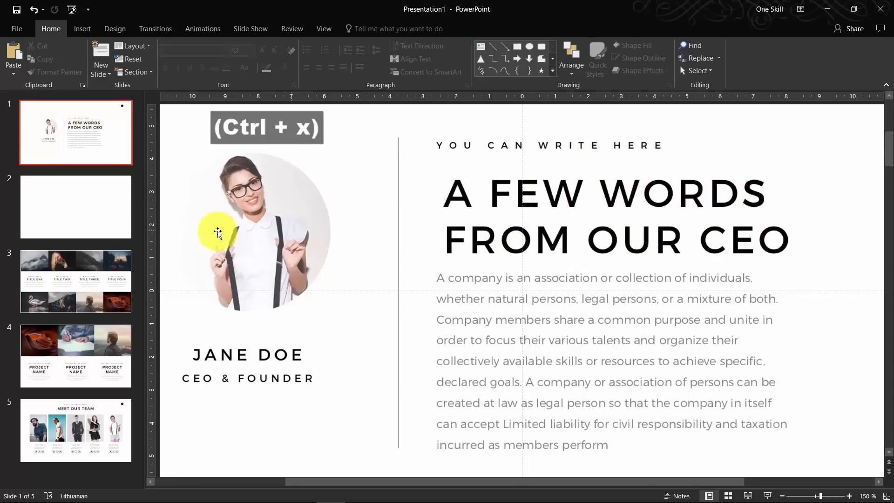
pyautogui.click(100, 205)
pyautogui.hotkey('ctrl', 'z')
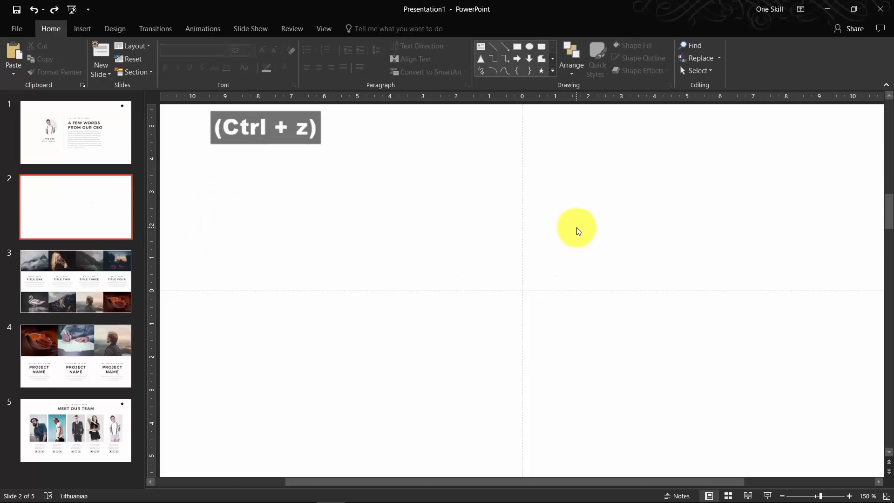
# Cut the red "A FEW WORDS FROM OUR CEO" text box from slide 1 and paste it onto blank slide 2
pyautogui.click(110, 129)
pyautogui.click(530, 192)
pyautogui.click(525, 167)
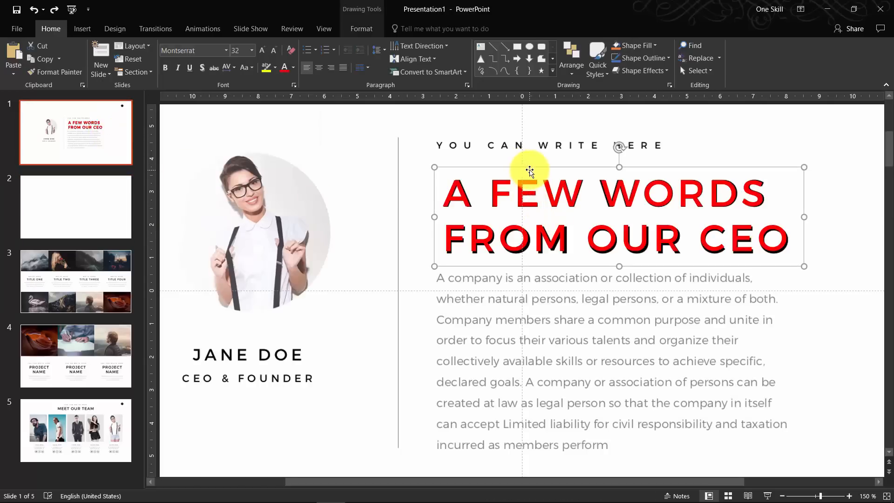
pyautogui.hotkey('ctrl', 'x')
pyautogui.click(114, 200)
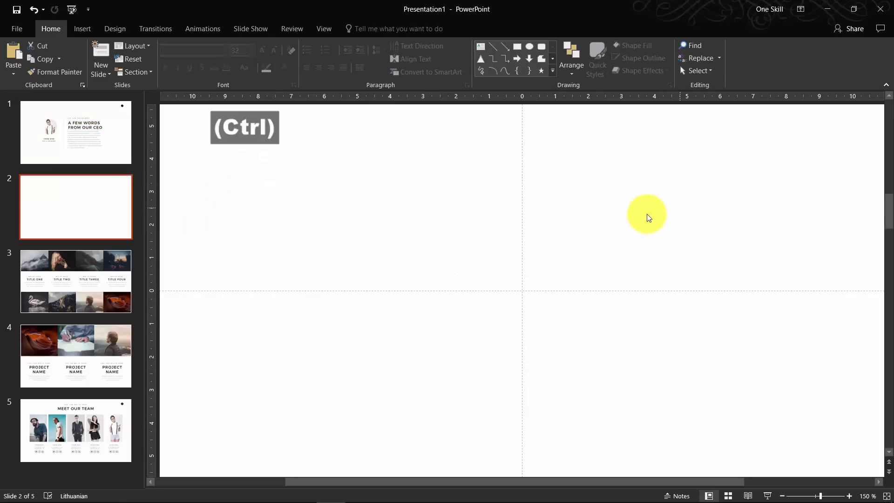
pyautogui.hotkey('ctrl', 'v')
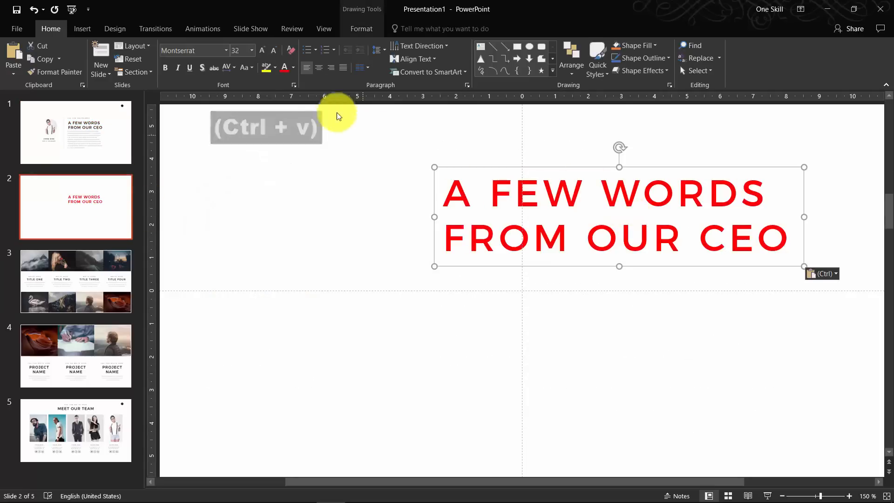
# Try a black font color on the pasted heading on slide 2 and compare it with the heading on slide 1
pyautogui.click(293, 68)
pyautogui.click(292, 92)
pyautogui.click(337, 177)
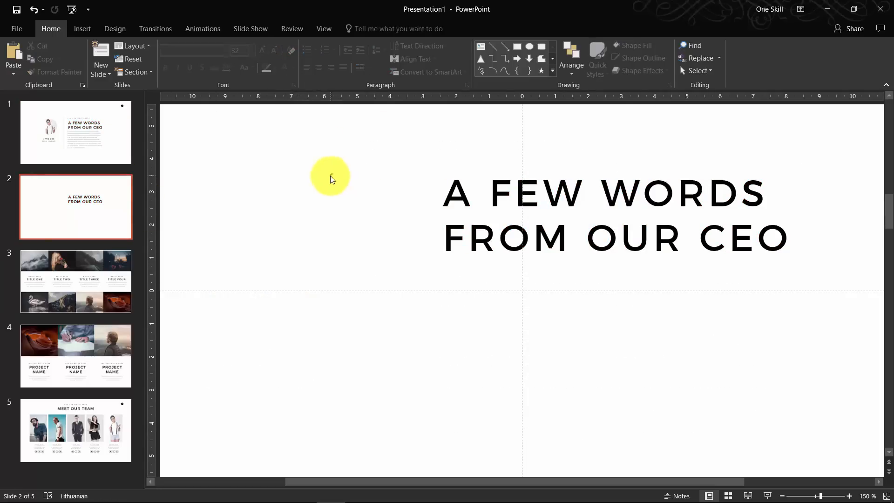
pyautogui.click(109, 136)
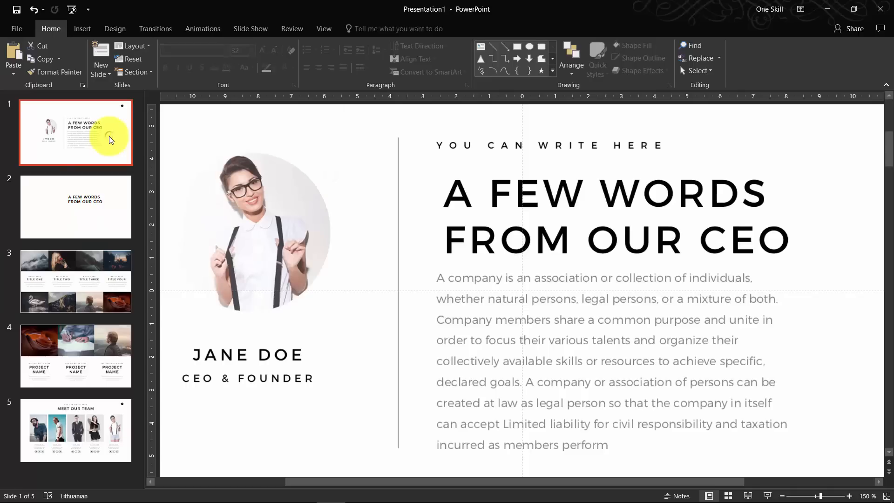
pyautogui.click(90, 219)
# Undo the heading's black recoloring and its paste on slide 2, and return to slide 1
pyautogui.click(454, 197)
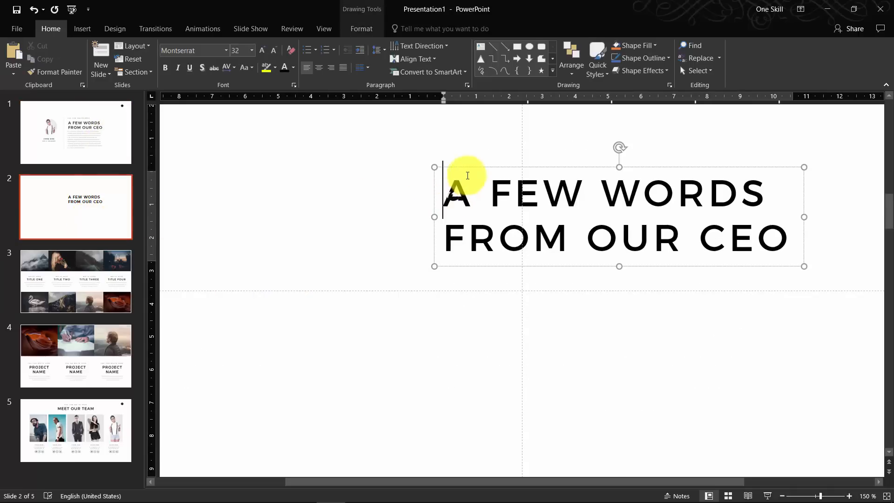
pyautogui.click(466, 171)
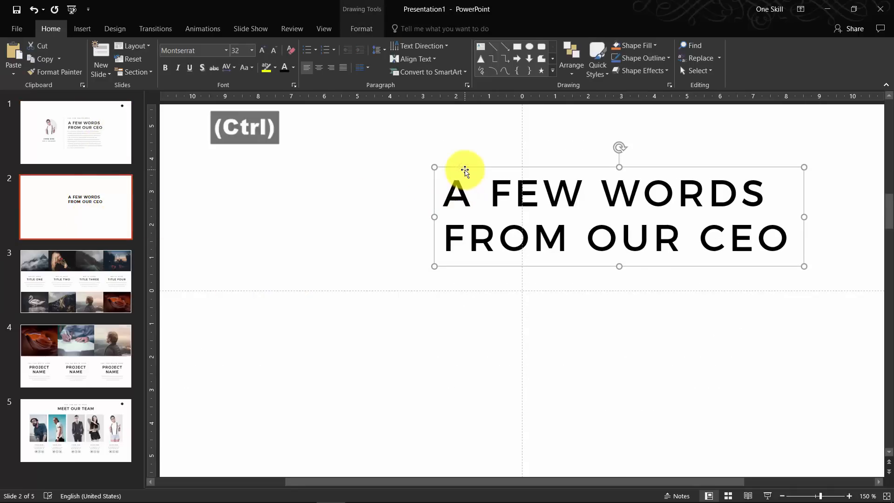
pyautogui.hotkey('ctrl', 'z')
pyautogui.hotkey('ctrl', 'z')
pyautogui.click(101, 146)
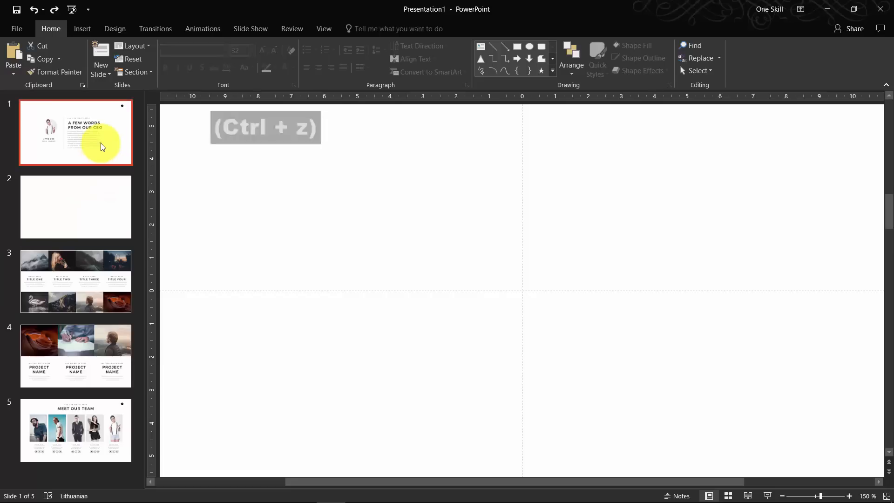
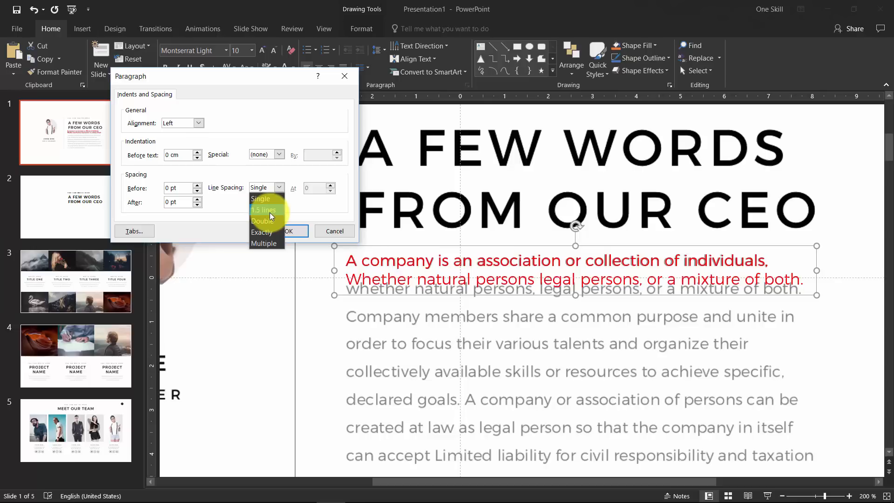
# Try a line spacing of 1.5 lines on the two red body text lines and undo it
pyautogui.click(270, 212)
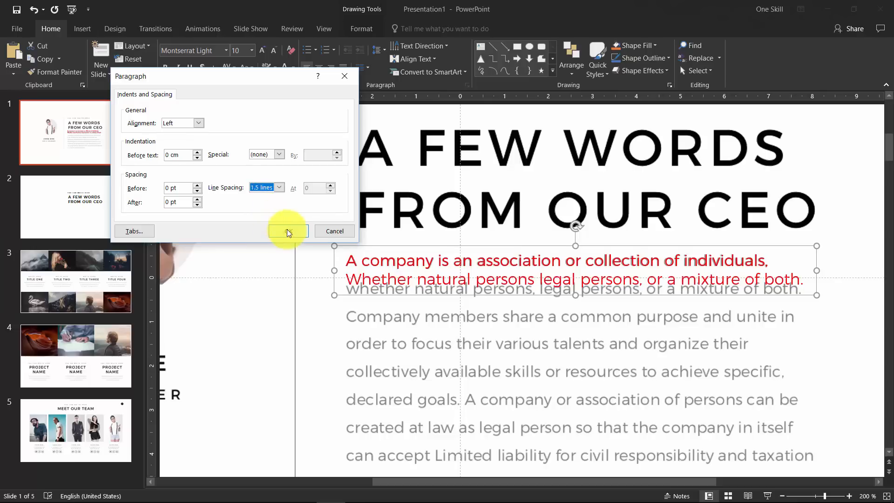
pyautogui.click(287, 229)
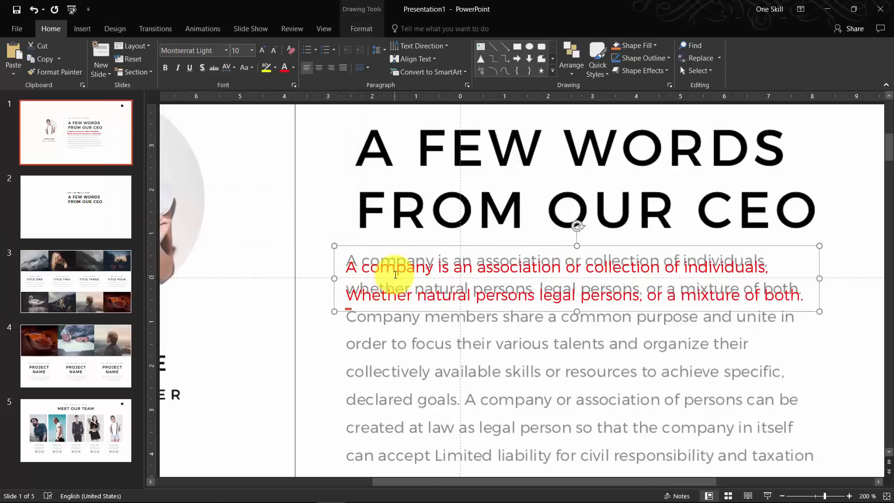
pyautogui.hotkey('ctrl', 'z')
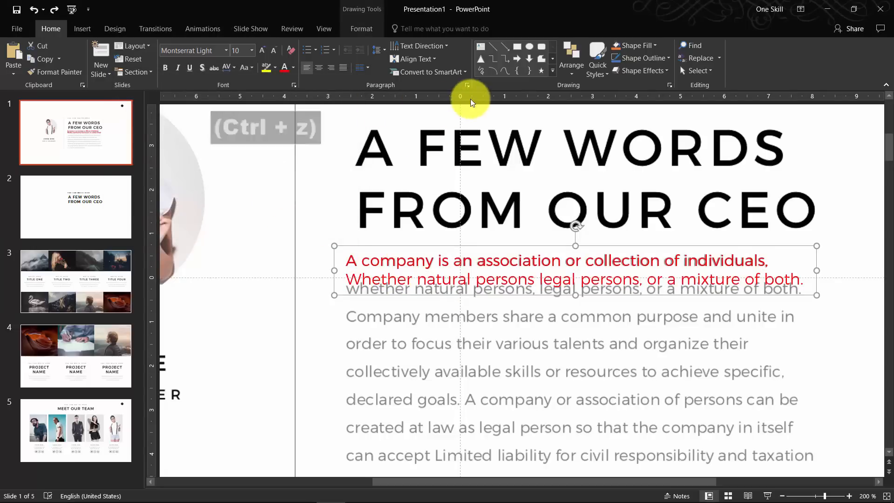
# Set the paragraph spacing after to 5 pt for the red body text
pyautogui.click(466, 85)
pyautogui.moveTo(383, 171); pyautogui.dragTo(220, 74)
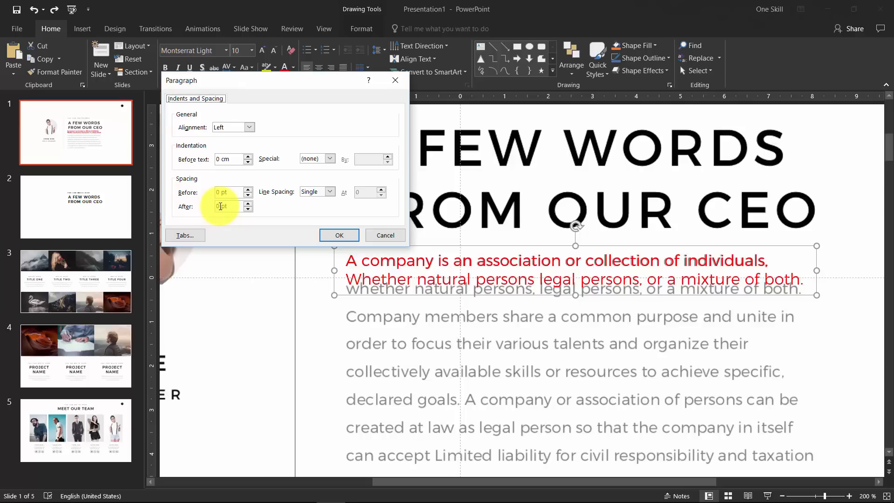
pyautogui.doubleClick(221, 207)
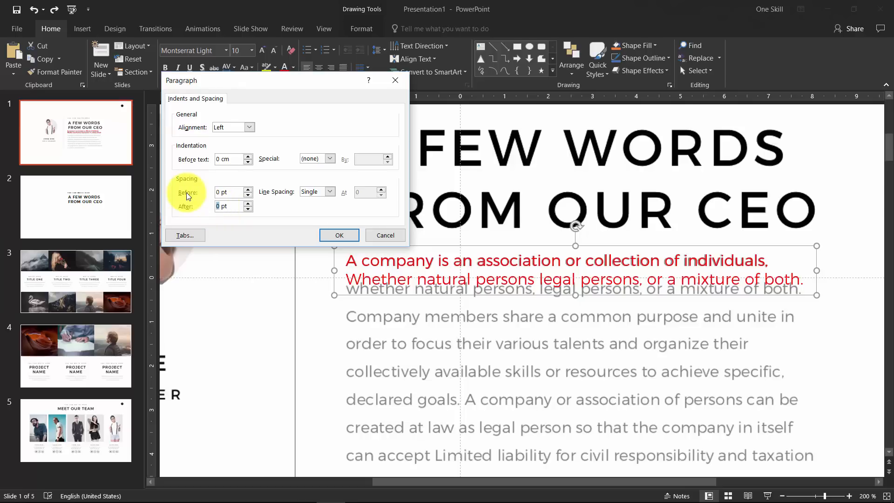
pyautogui.write('5')
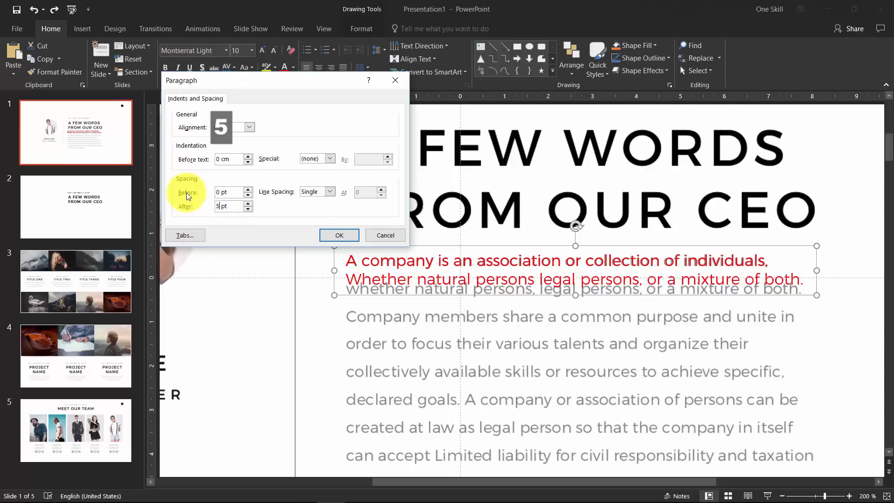
pyautogui.click(342, 234)
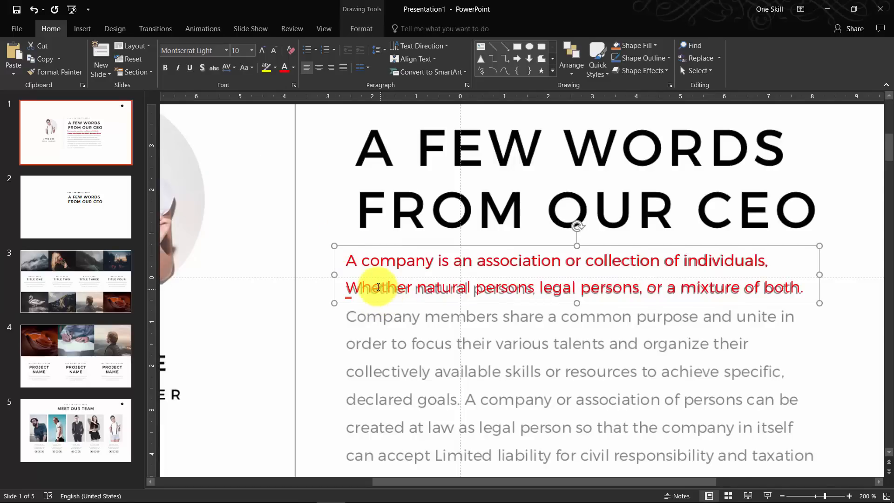
# Set the paragraph spacing after to 6 pt for the red body text
pyautogui.click(467, 85)
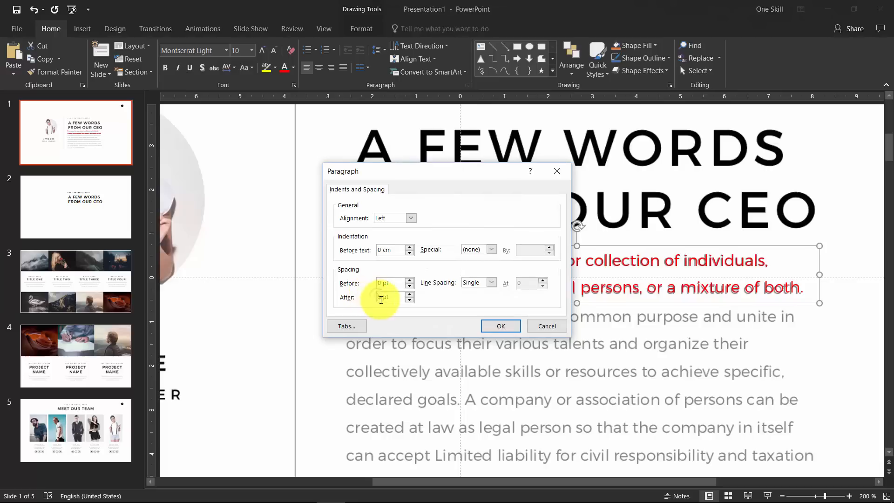
pyautogui.write('6')
pyautogui.moveTo(428, 171); pyautogui.dragTo(263, 113)
pyautogui.click(338, 268)
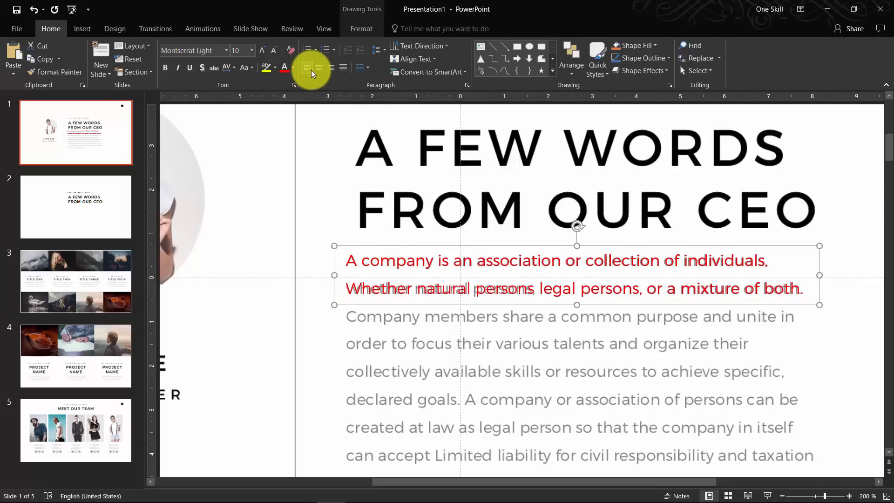
# Nudge the red body text box left and right to line it up with the gray paragraph underneath
pyautogui.press('Right')
pyautogui.press('Left')
pyautogui.press('Left')
pyautogui.press('Left')
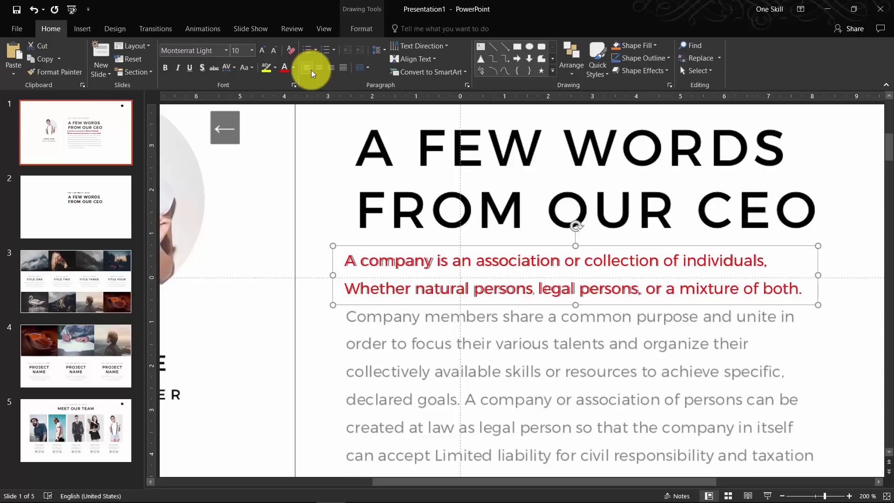
pyautogui.press('Right')
pyautogui.press('Right')
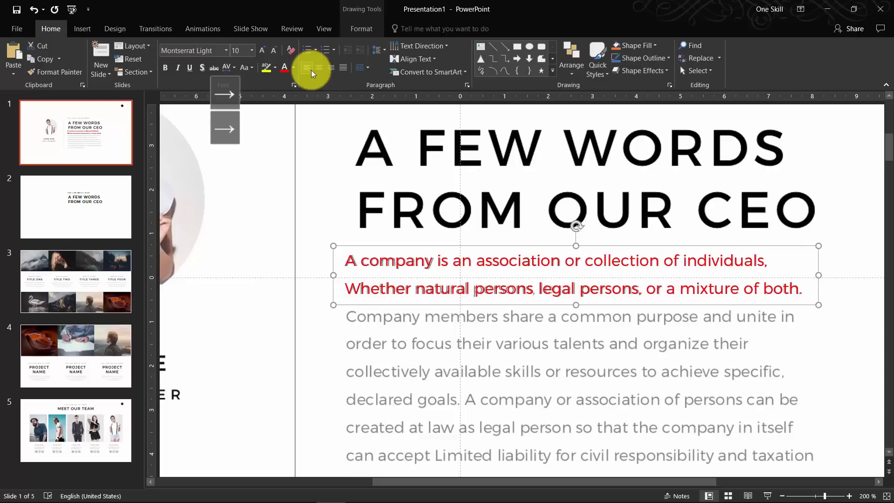
pyautogui.press('Right')
pyautogui.press('Right')
pyautogui.press('Left')
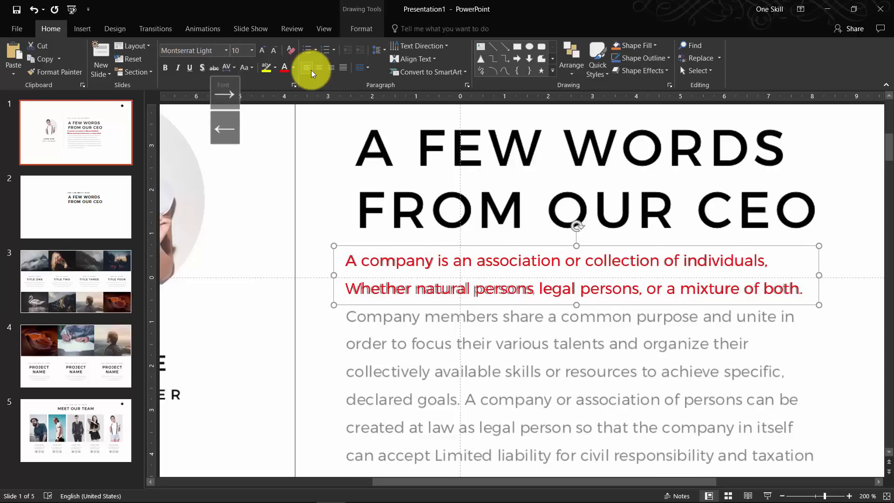
# Examine the red body text against the gray paragraph up close and check its character spacing settings
pyautogui.keyDown('ctrl'); pyautogui.scroll(5, 387, 304); pyautogui.keyUp('ctrl')
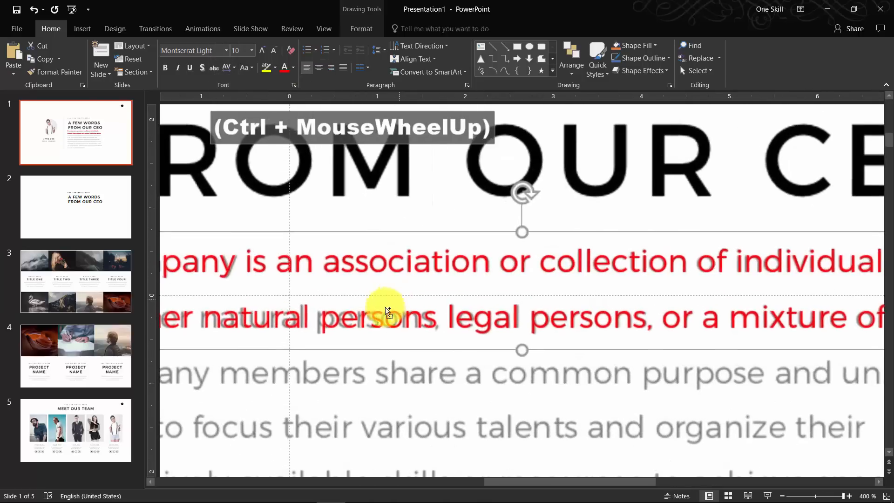
pyautogui.moveTo(491, 480); pyautogui.dragTo(465, 484)
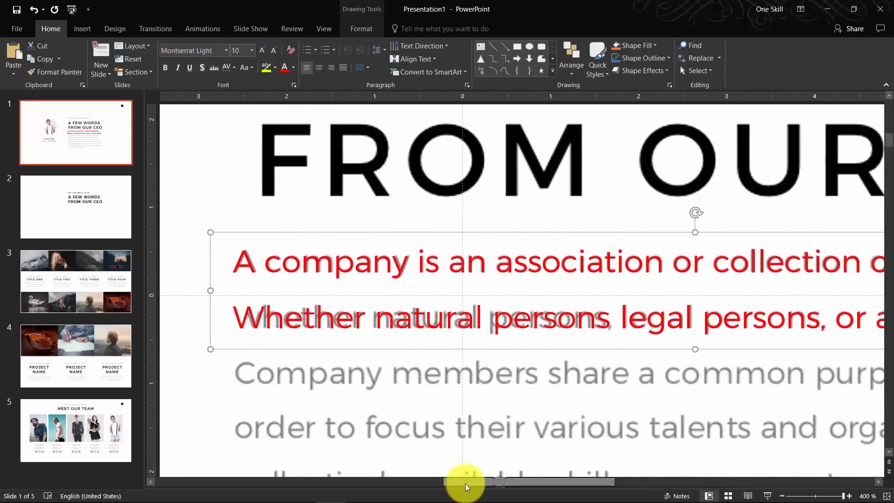
pyautogui.click(271, 315)
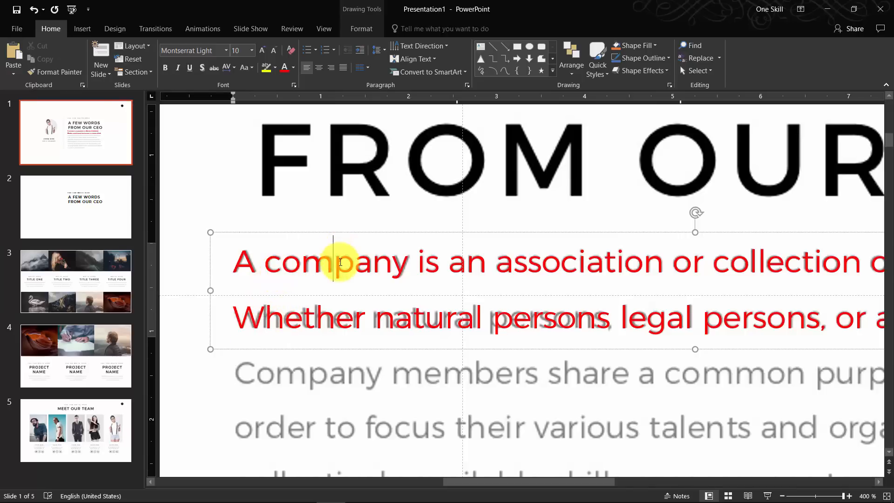
pyautogui.click(315, 315)
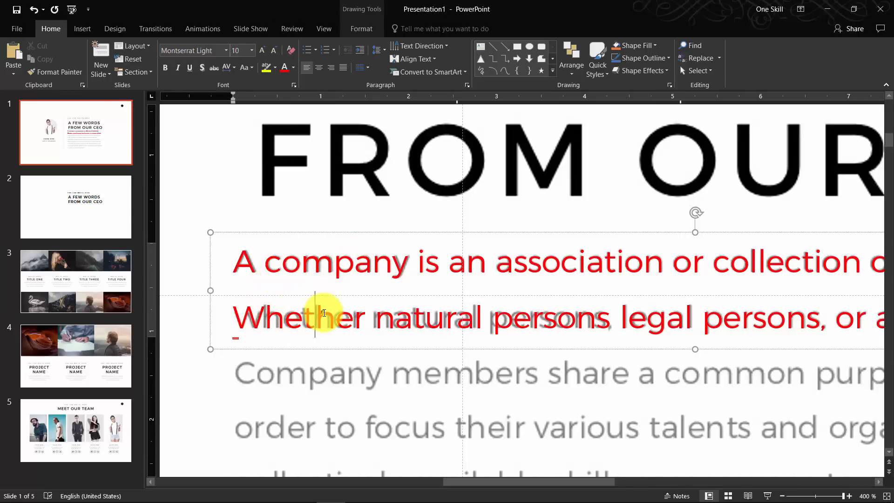
pyautogui.click(277, 232)
pyautogui.click(235, 69)
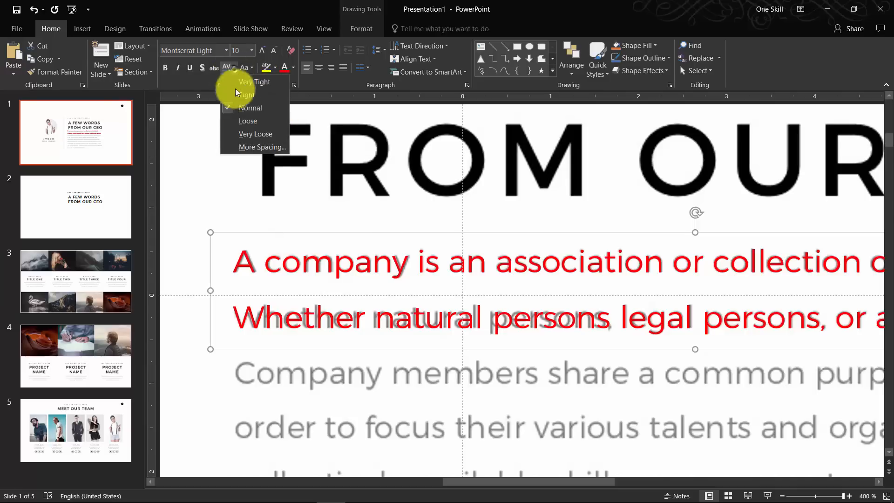
pyautogui.click(255, 146)
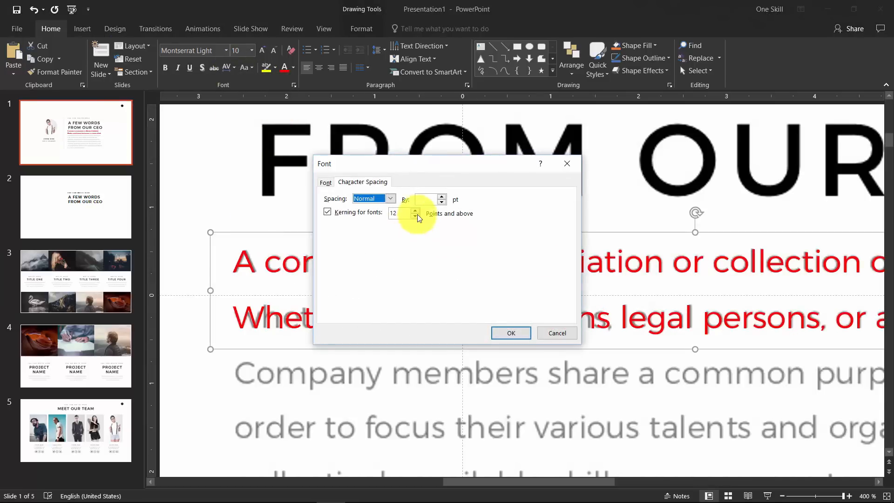
pyautogui.click(551, 332)
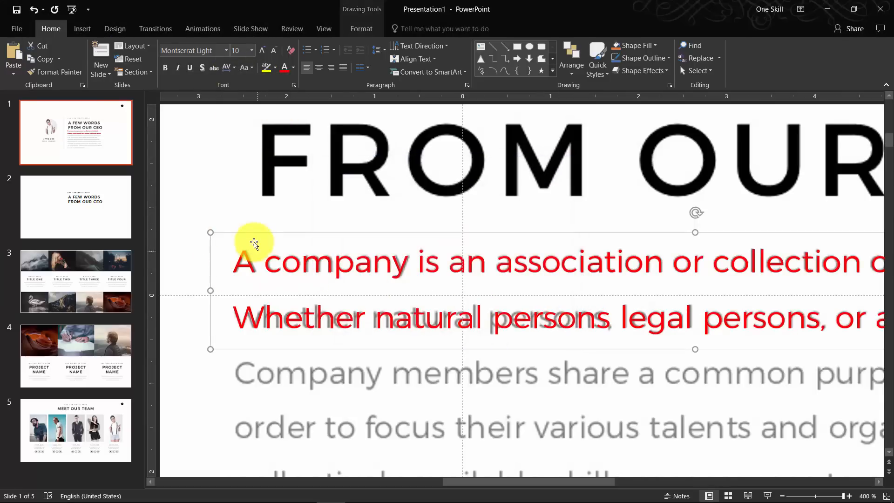
pyautogui.click(250, 263)
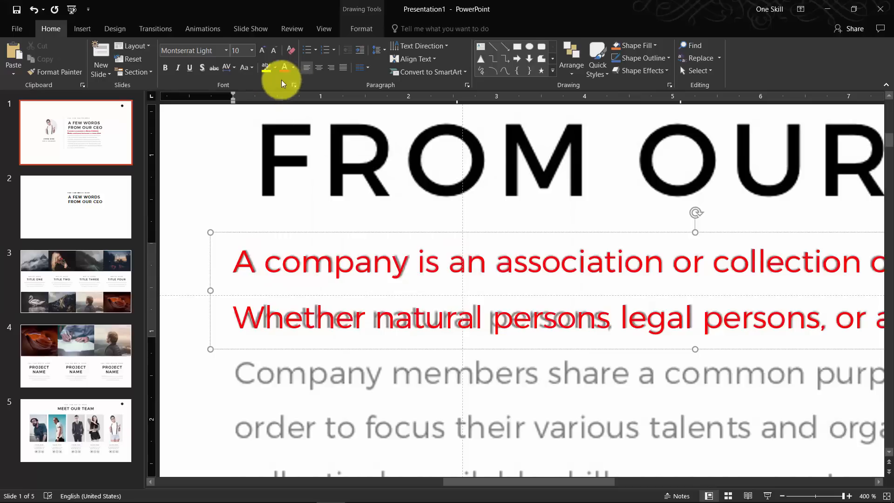
pyautogui.click(235, 70)
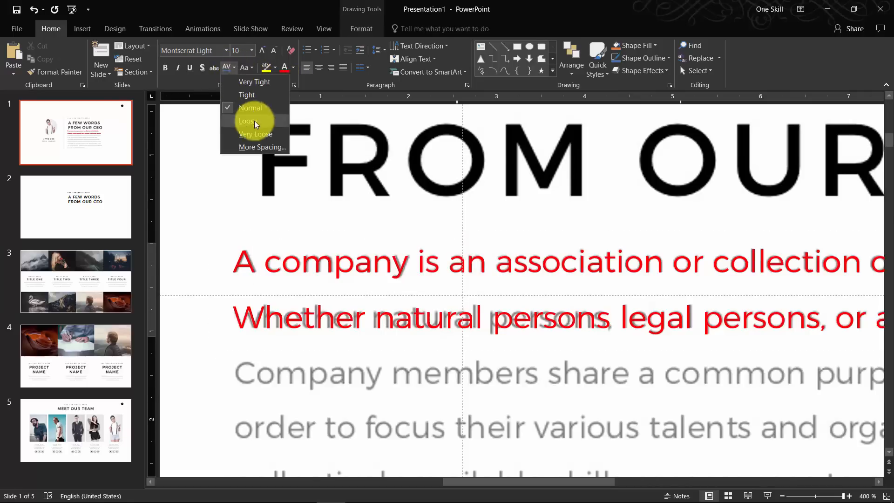
pyautogui.click(252, 147)
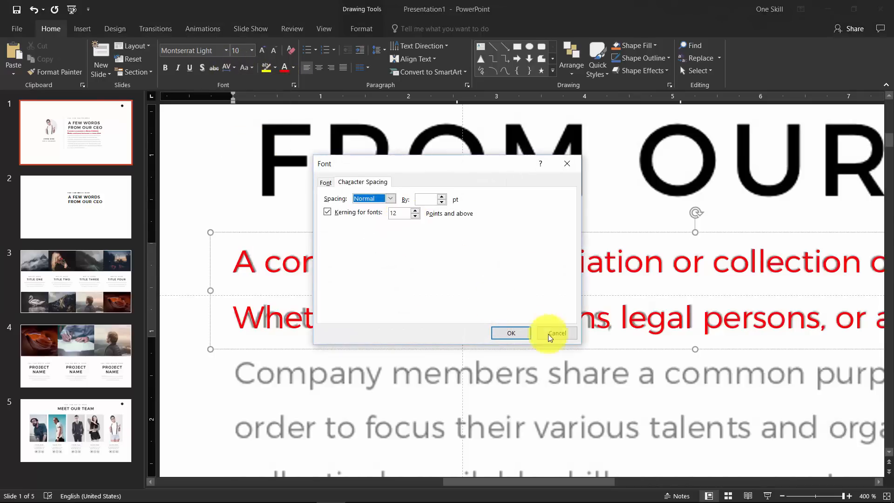
pyautogui.click(556, 333)
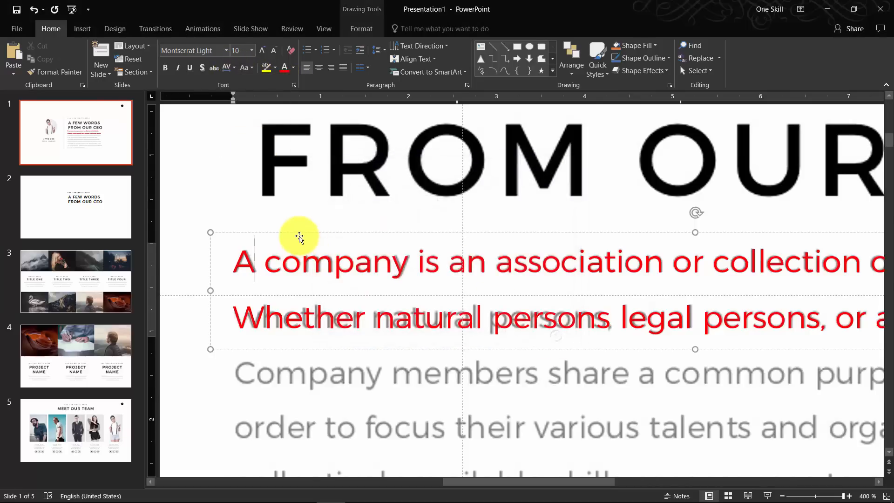
# Nudge the red body text box left and back right to realign it with the gray paragraph at the left edge
pyautogui.click(235, 69)
pyautogui.click(249, 108)
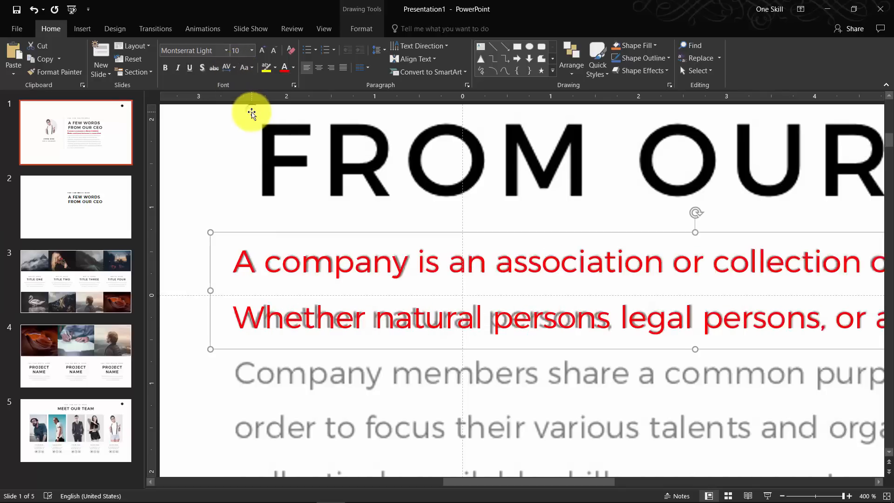
pyautogui.press('Left')
pyautogui.press('Left')
pyautogui.press('Left')
pyautogui.press('Left')
pyautogui.press('Left')
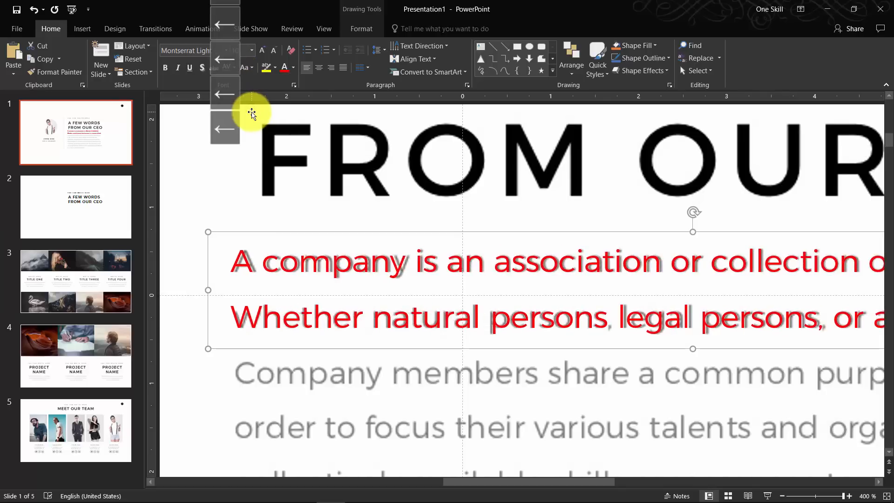
pyautogui.press('Right')
pyautogui.press('Right')
pyautogui.press('Right')
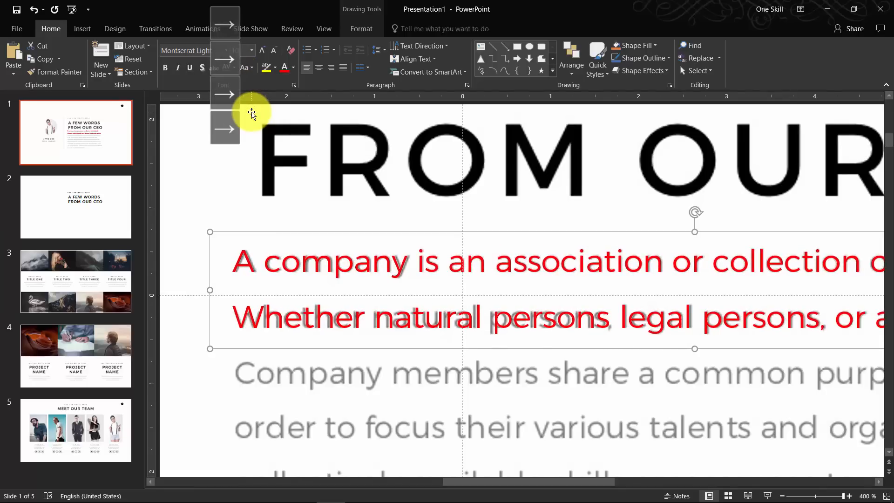
pyautogui.press('Right')
pyautogui.press('Right')
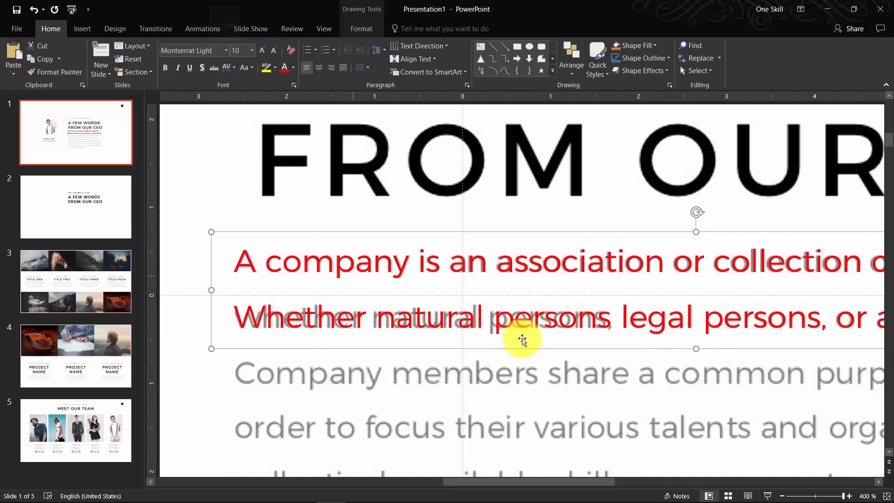
# Compare the words "legal" and "Whether" in the red second line with the gray text underneath
pyautogui.click(666, 318)
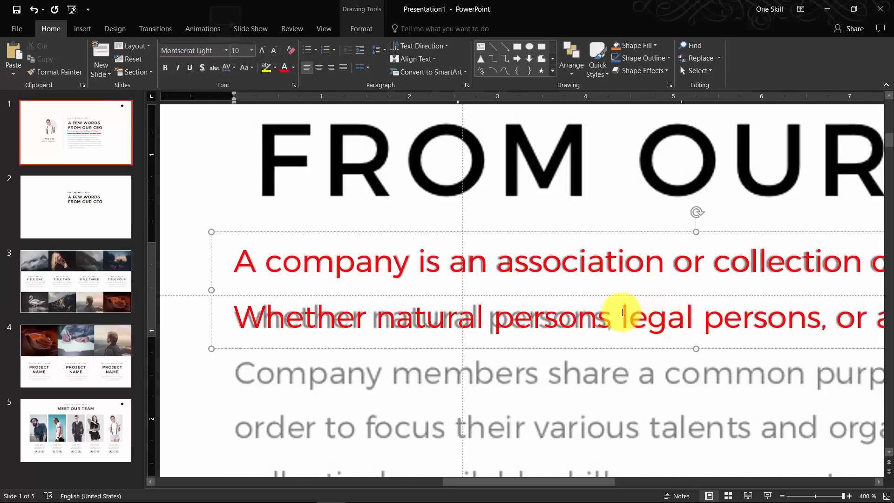
pyautogui.moveTo(622, 318); pyautogui.dragTo(689, 328)
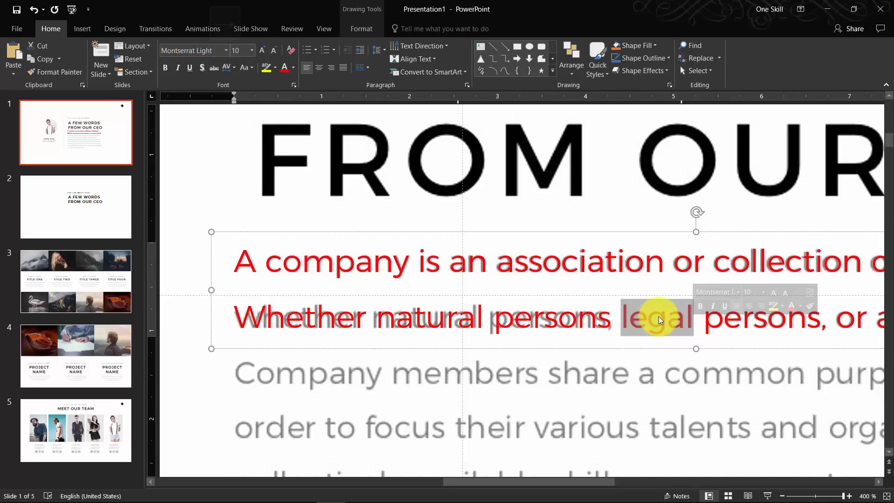
pyautogui.click(667, 319)
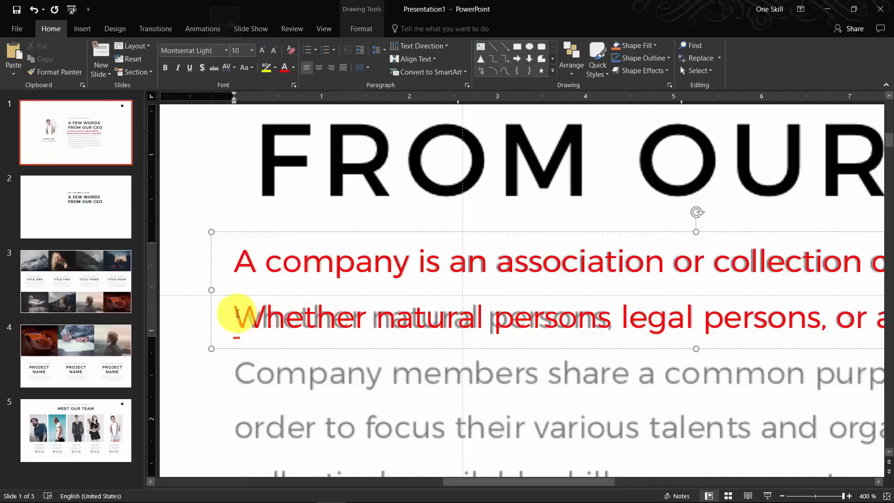
pyautogui.moveTo(235, 314); pyautogui.dragTo(366, 318)
pyautogui.click(282, 322)
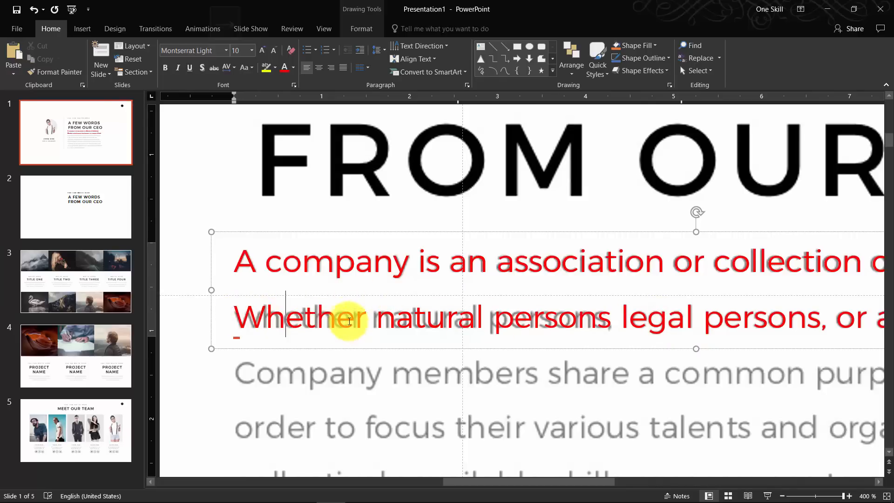
pyautogui.press('ctrl')
pyautogui.scroll(-10, 351, 307)
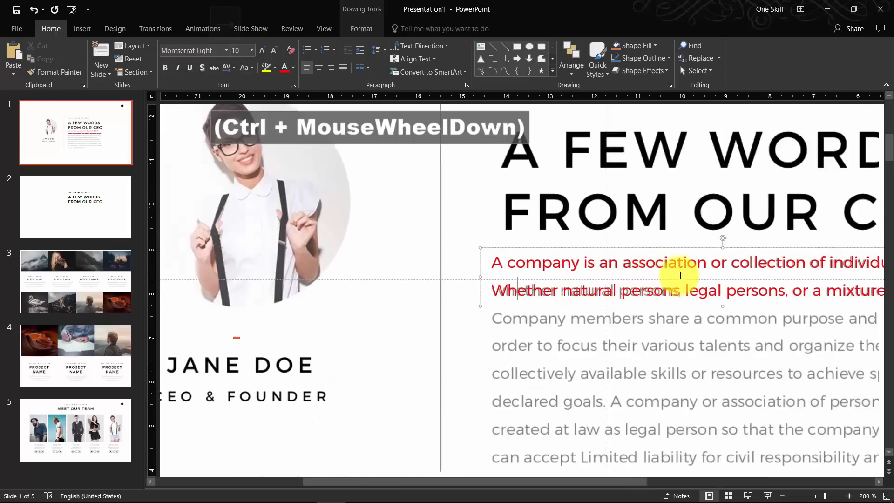
pyautogui.scroll(-3, 671, 274)
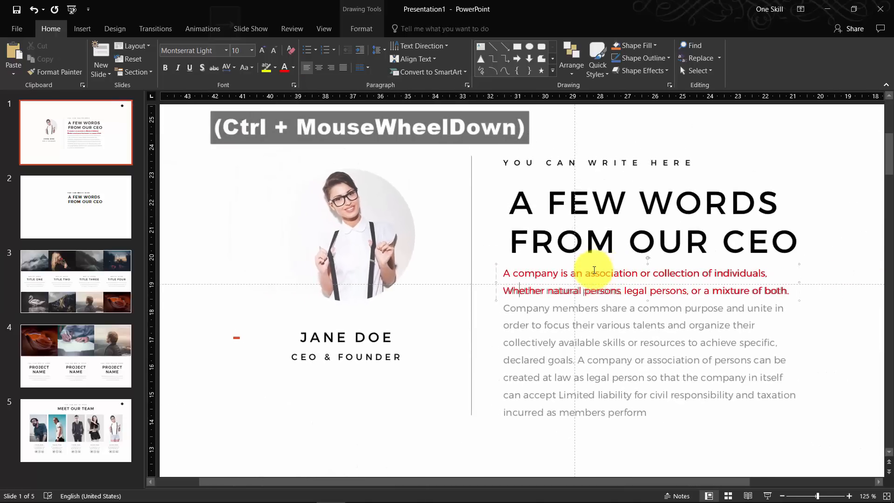
# Try copying the red body text box from slide 1 onto slide 2
pyautogui.scroll(3, 509, 274)
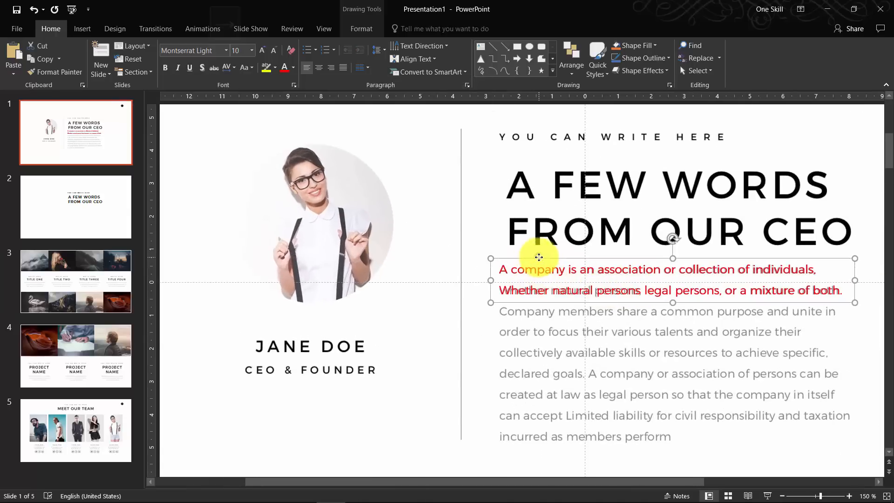
pyautogui.hotkey('ctrl', 'c')
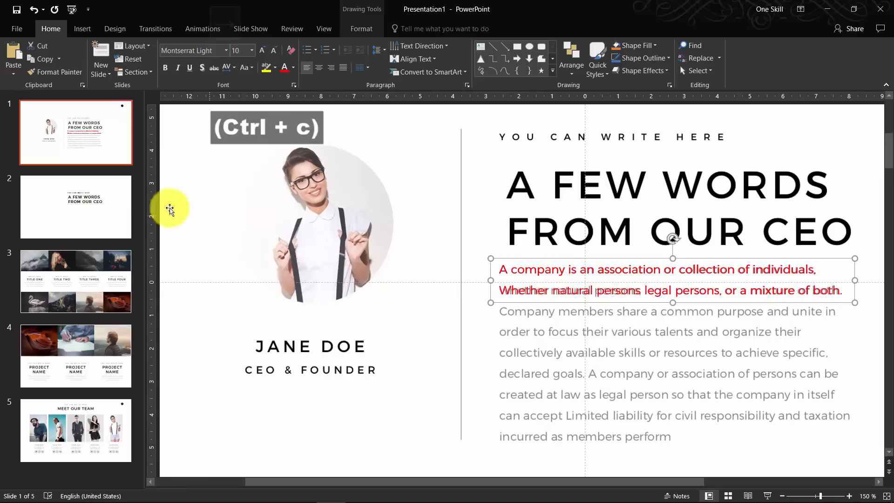
pyautogui.click(110, 206)
pyautogui.hotkey('ctrl', 'v')
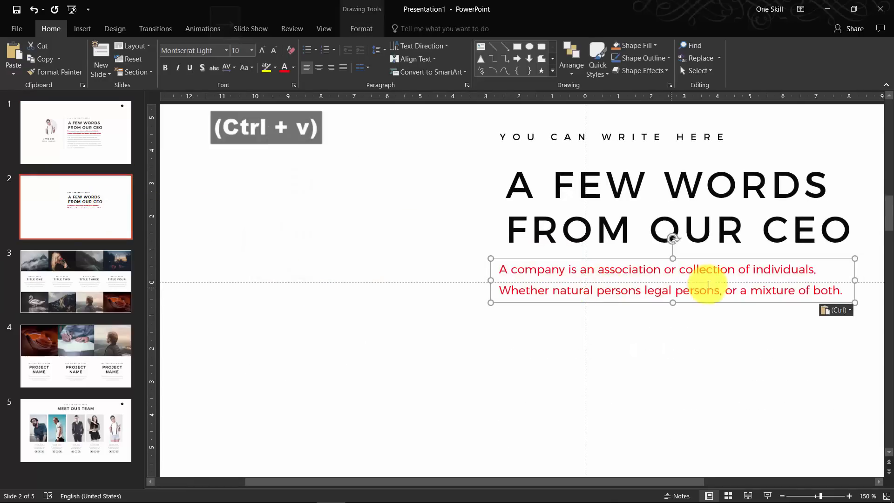
pyautogui.click(845, 311)
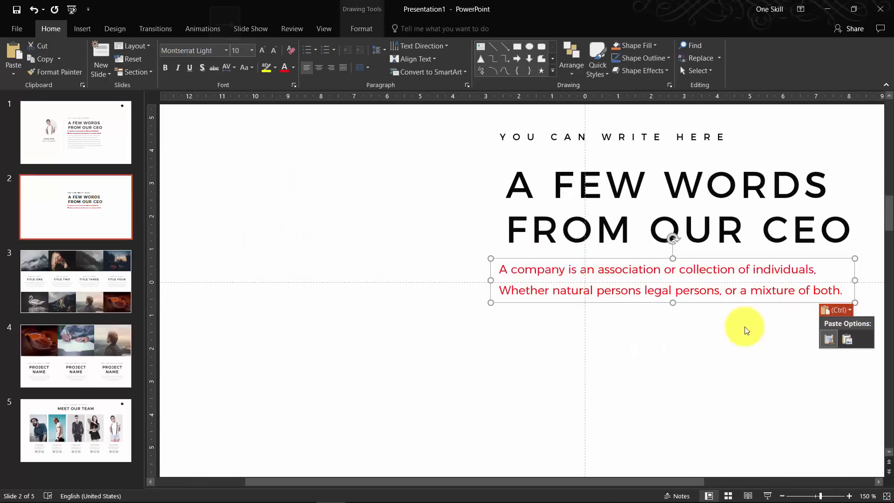
# Delete the pasted red body text box from slide 2
pyautogui.click(100, 145)
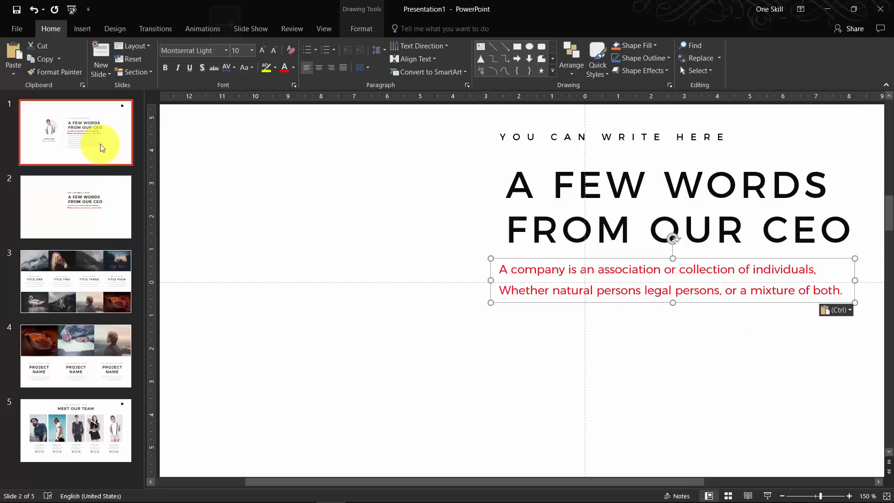
pyautogui.click(530, 290)
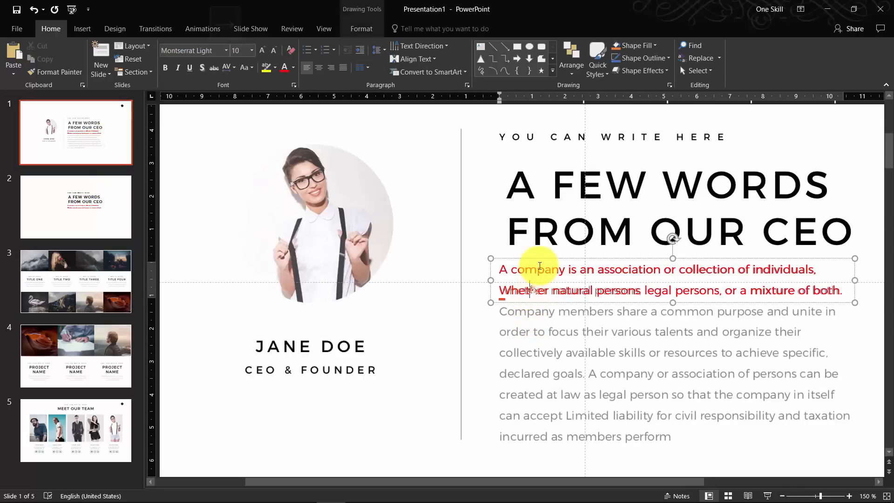
pyautogui.click(538, 258)
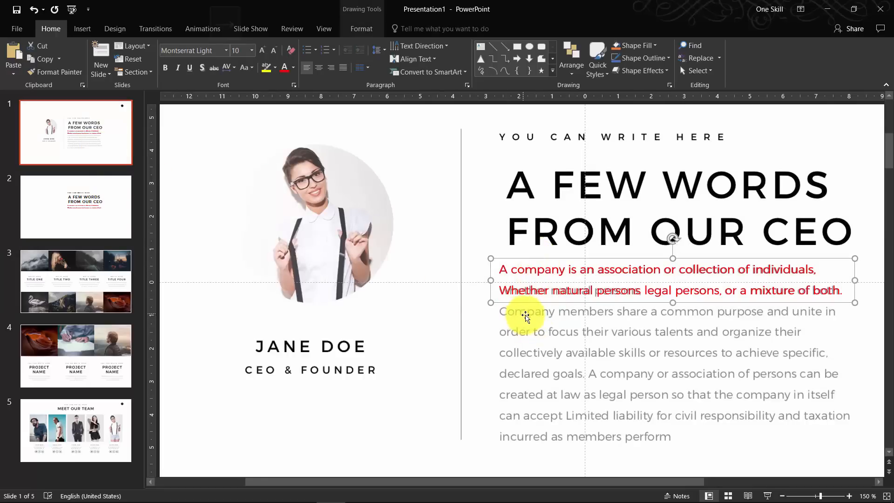
pyautogui.press('pagedown')
pyautogui.hotkey('ctrl', 'v')
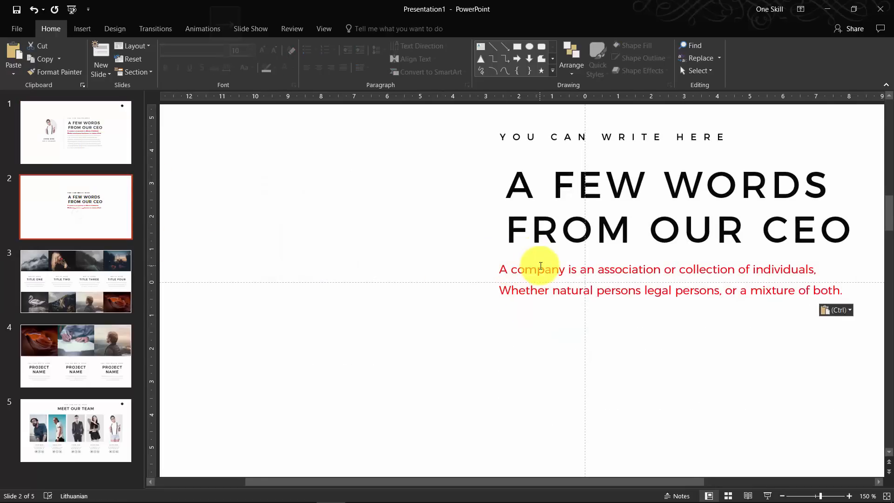
pyautogui.click(538, 260)
pyautogui.press('Delete')
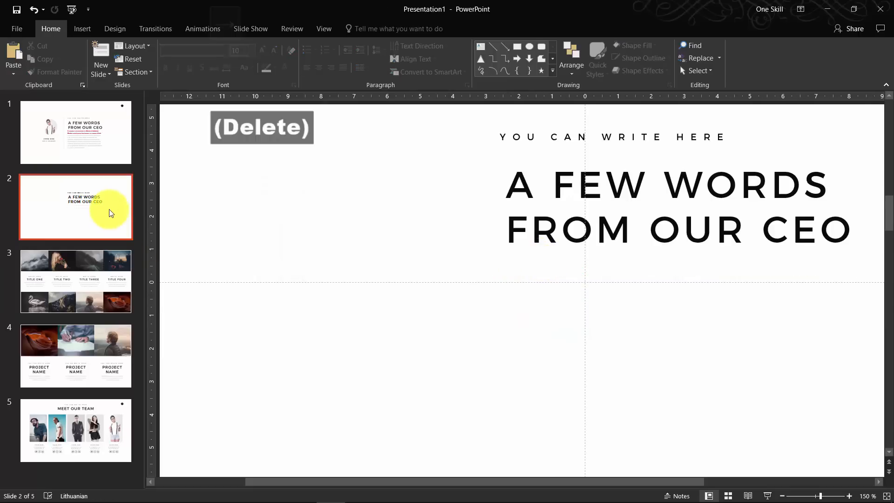
# Recolor slide 1's red body text with the Eyedropper, sampling the gray of the original paragraph
pyautogui.click(104, 146)
pyautogui.click(533, 261)
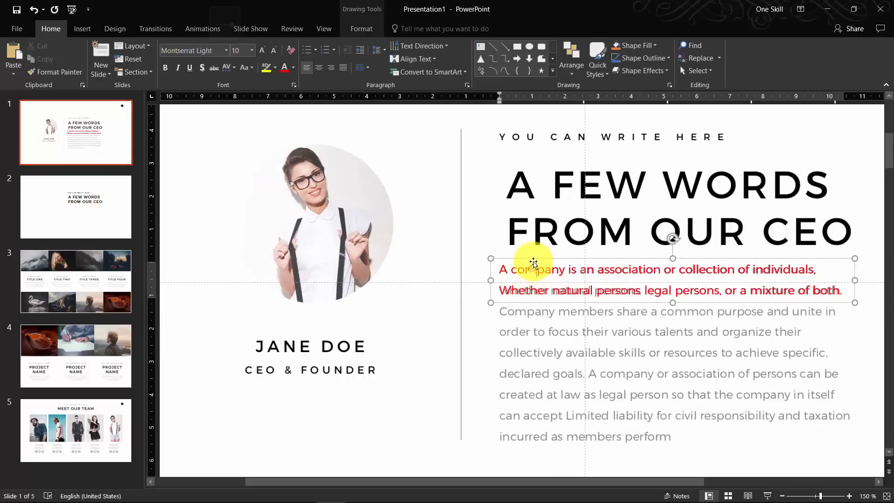
pyautogui.click(533, 261)
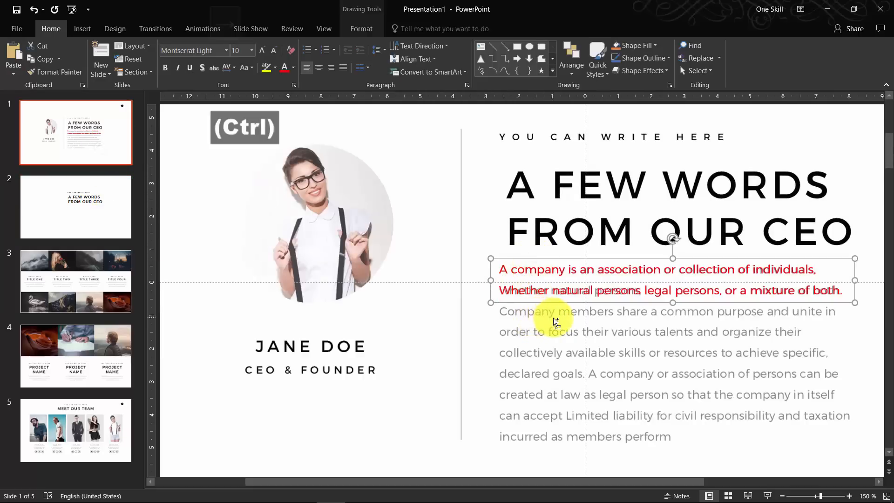
pyautogui.keyDown('ctrl'); pyautogui.scroll(10, 549, 319); pyautogui.keyUp('ctrl')
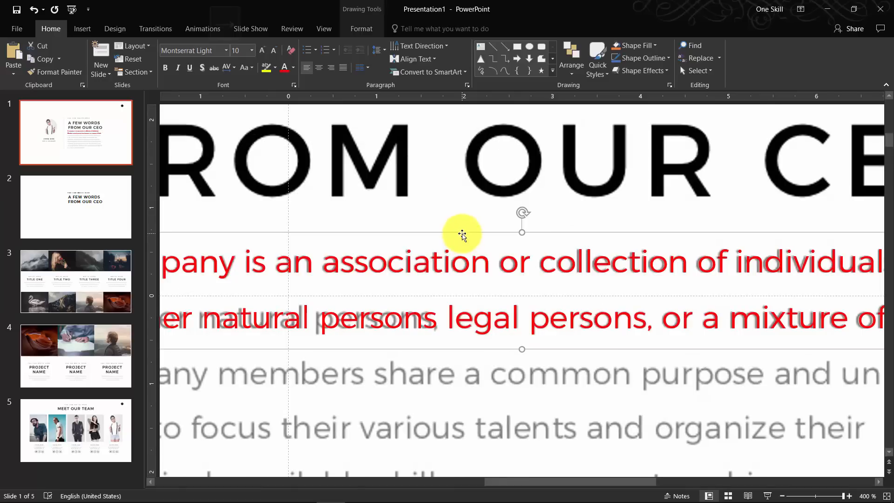
pyautogui.click(294, 68)
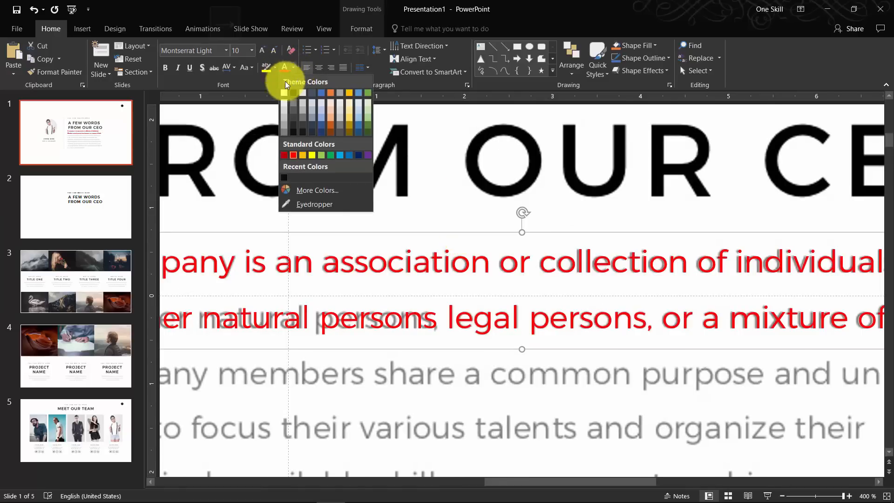
pyautogui.click(316, 202)
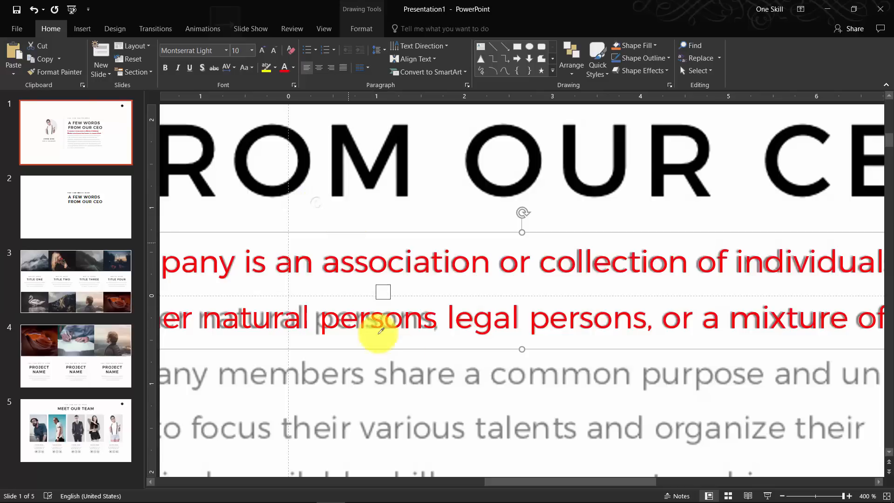
pyautogui.click(393, 361)
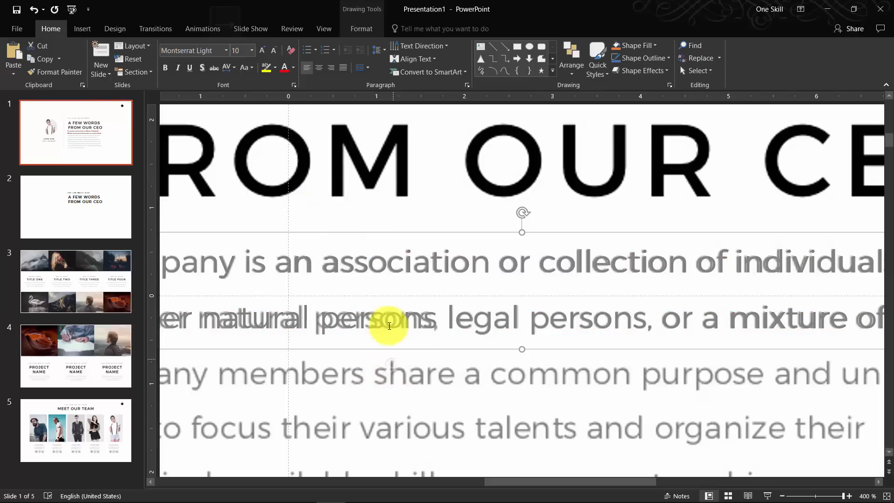
# Move the recolored two-line body text box from slide 1 to slide 2 beneath the heading
pyautogui.scroll(-2, 389, 321)
pyautogui.scroll(-1, 402, 304)
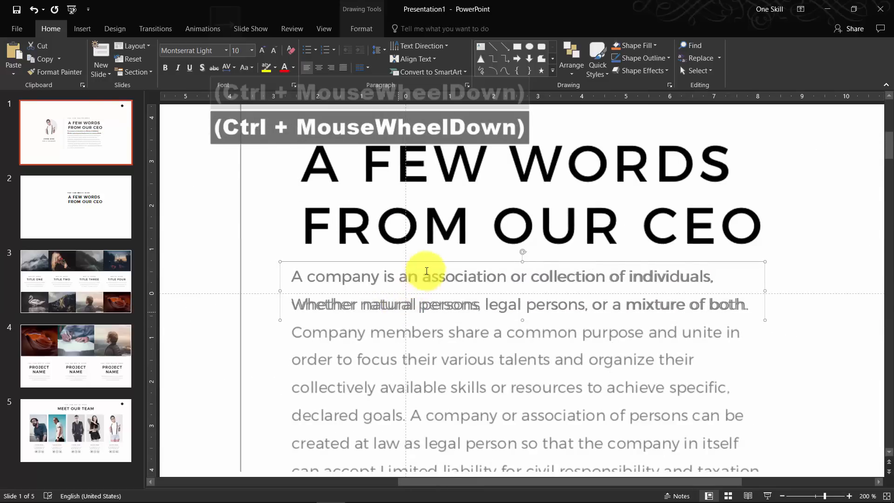
pyautogui.click(703, 273)
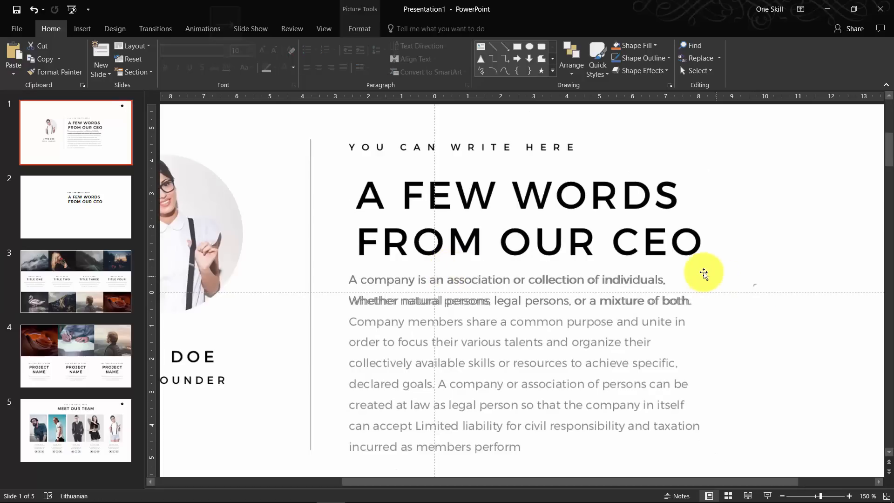
pyautogui.hotkey('ctrl', 'x')
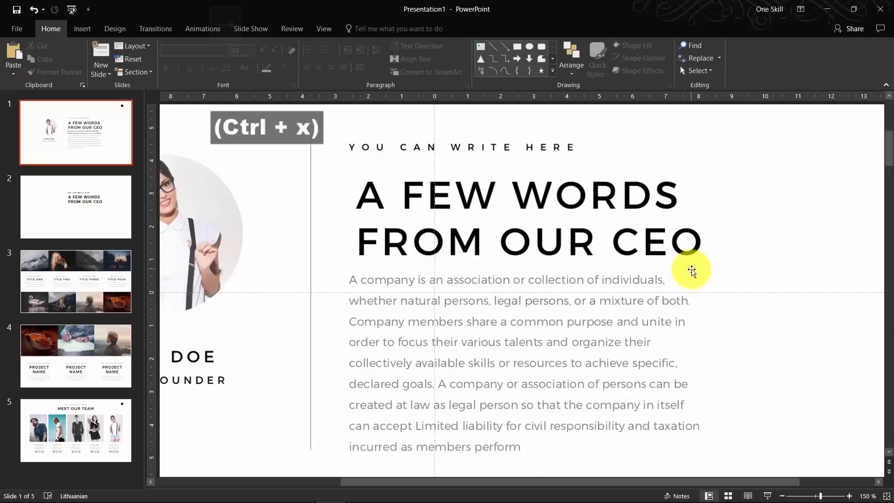
pyautogui.click(104, 216)
pyautogui.hotkey('ctrl', 'v')
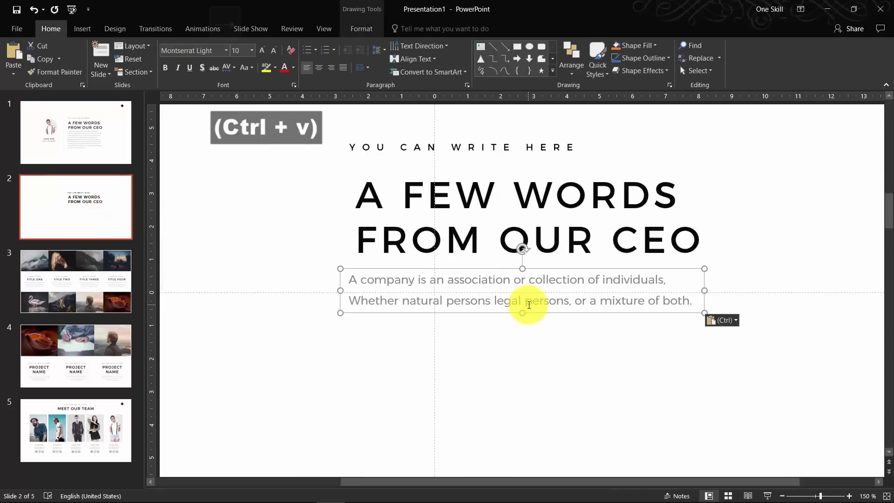
# Compare the rebuilt slide 2 with the reference slide 1 in the slide show
pyautogui.click(767, 496)
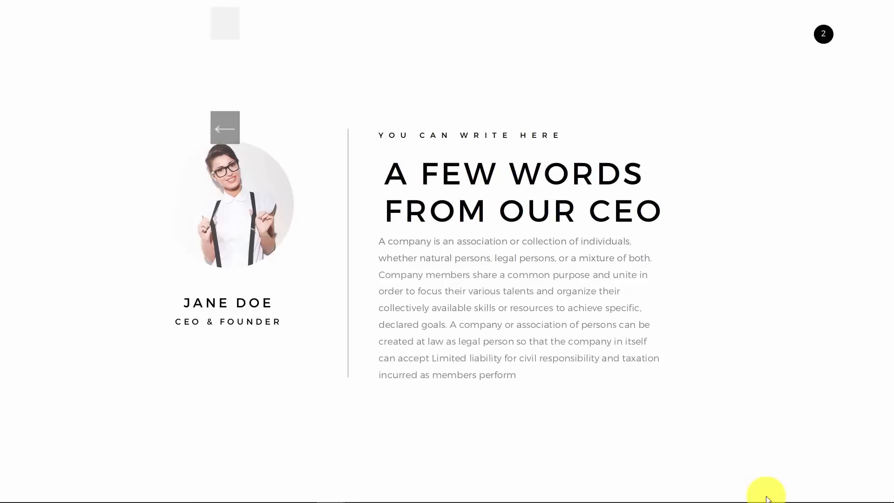
pyautogui.press('Escape')
pyautogui.keyDown('ctrl'); pyautogui.scroll(-5, 529, 265); pyautogui.keyUp('ctrl')
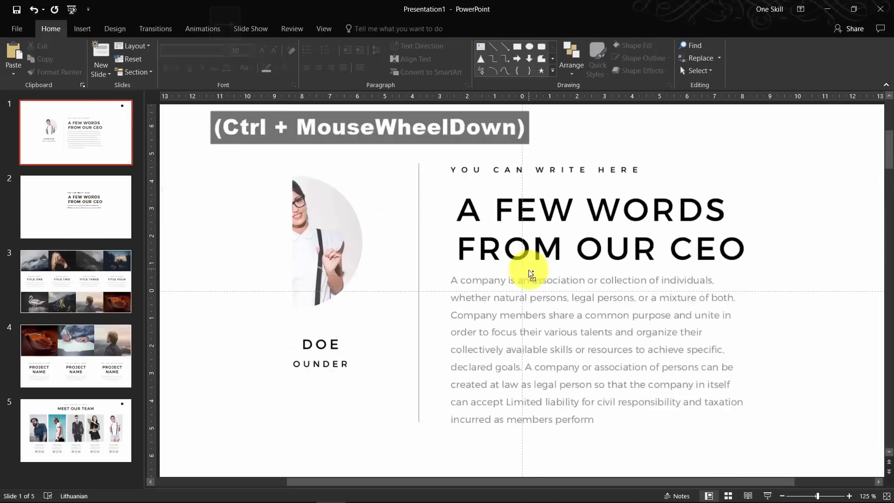
# Extend slide 2's body text by pasting four more copies of its two lines below the existing ones
pyautogui.click(87, 200)
pyautogui.click(574, 285)
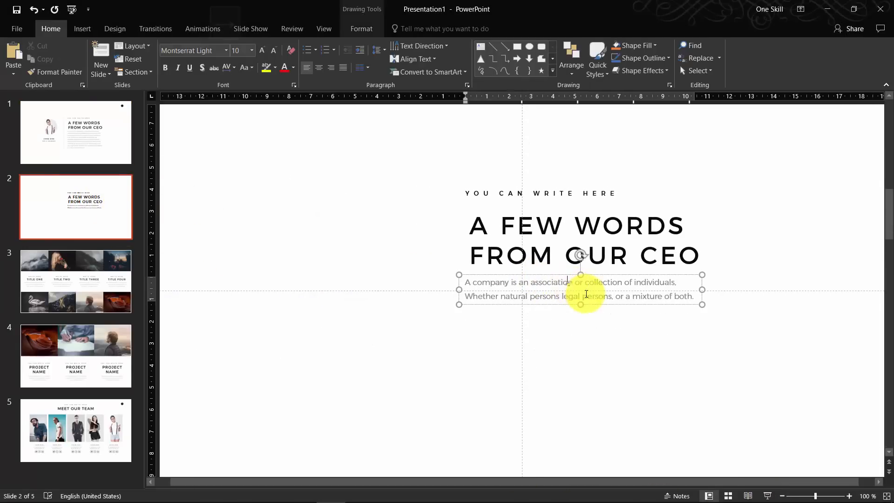
pyautogui.hotkey('ctrl', 'a')
pyautogui.hotkey('ctrl', 'c')
pyautogui.click(694, 303)
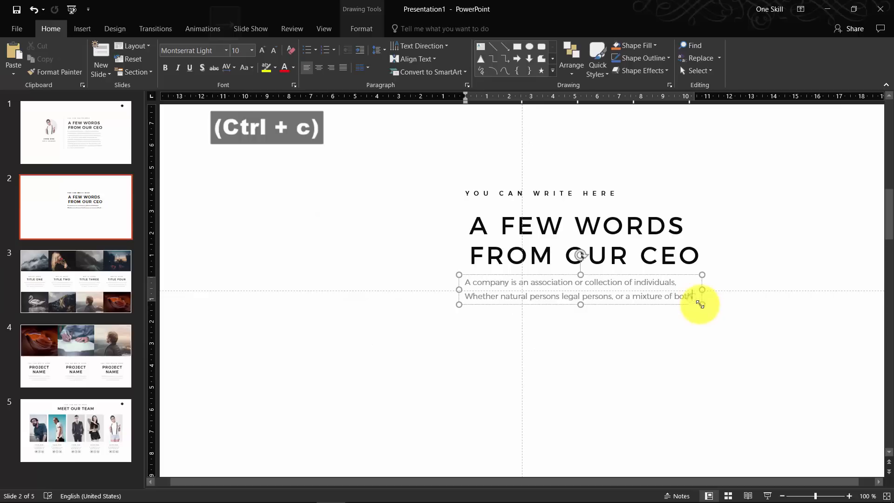
pyautogui.press('Right')
pyautogui.press('Return')
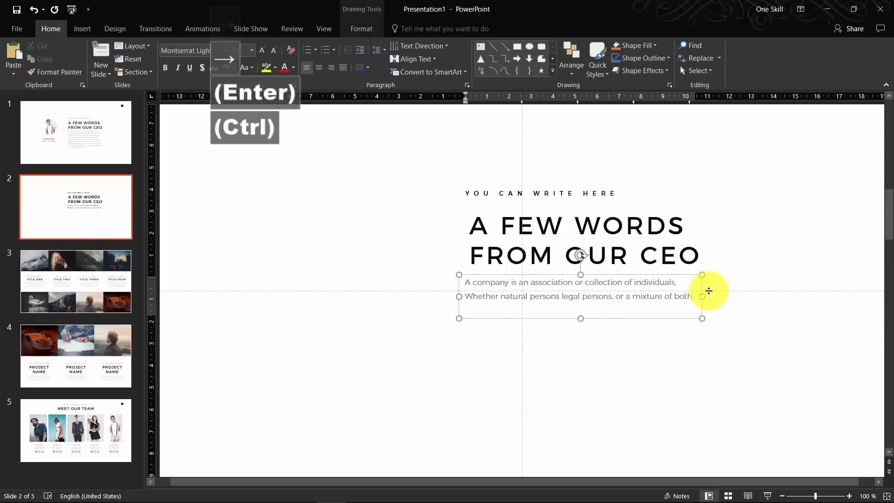
pyautogui.hotkey('ctrl', 'v')
pyautogui.hotkey('ctrl', 'v')
pyautogui.hotkey('ctrl', 'v')
pyautogui.hotkey('ctrl', 'v')
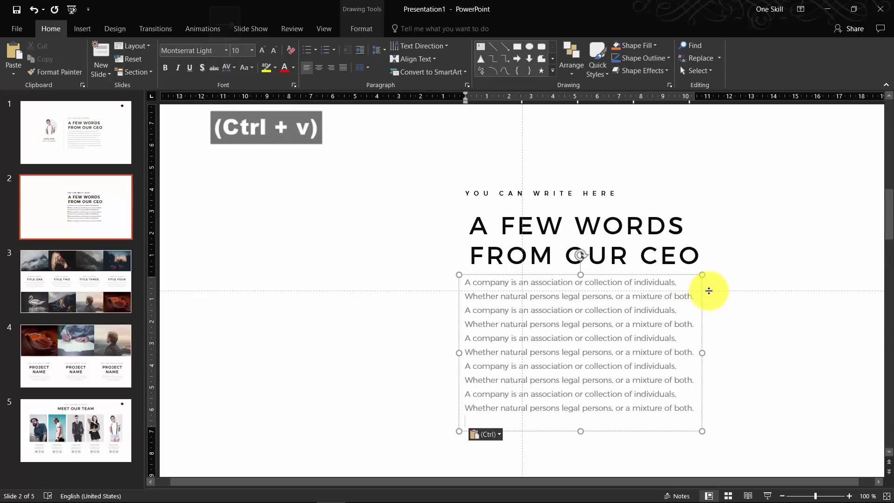
# Check slide 2 in the slide show, and trace slide 1's vertical divider with a straight line about 9.38 cm long
pyautogui.click(767, 495)
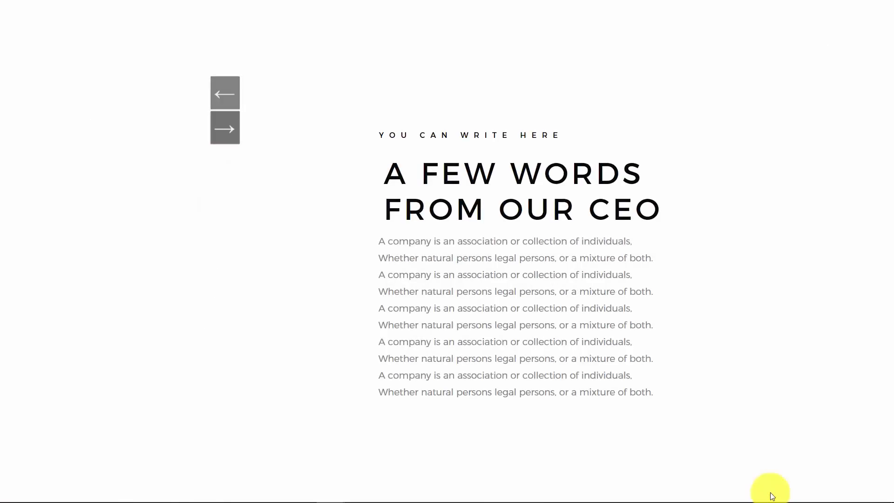
pyautogui.press('Escape')
pyautogui.click(103, 122)
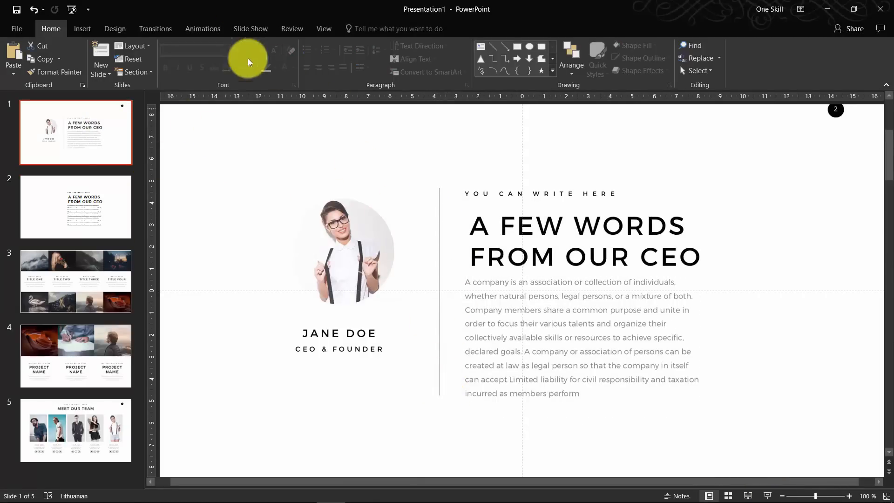
pyautogui.click(88, 30)
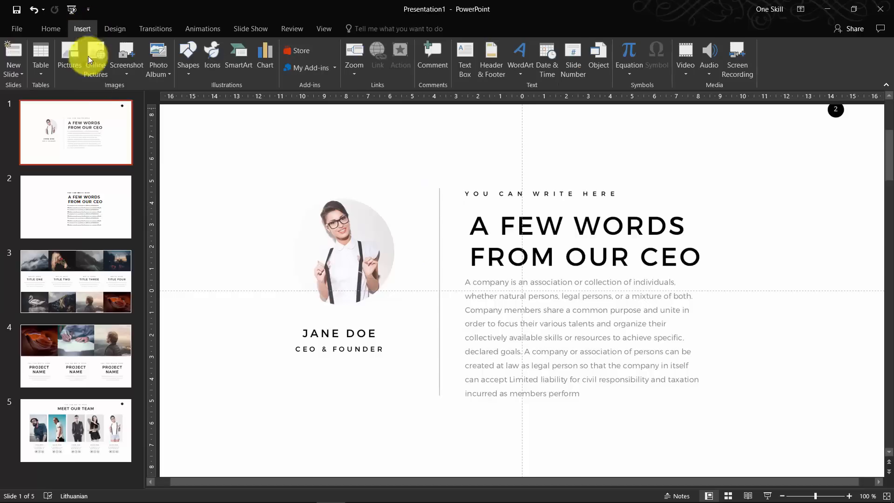
pyautogui.click(188, 71)
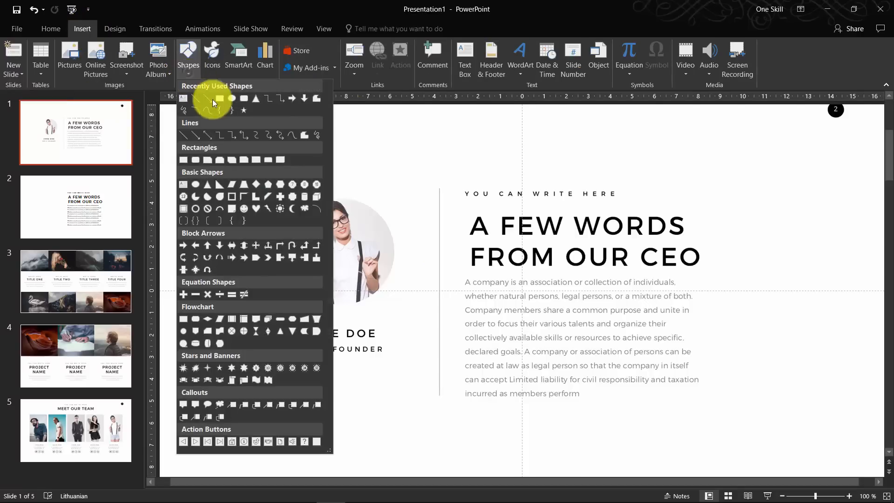
pyautogui.click(197, 99)
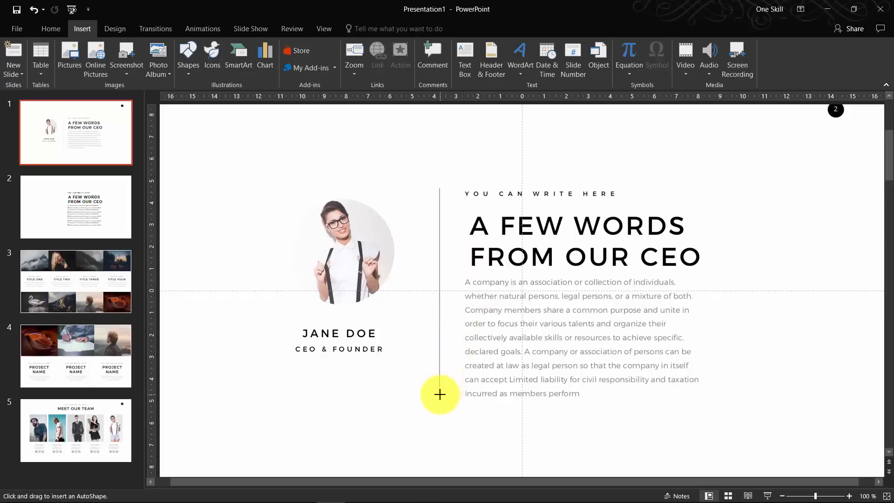
pyautogui.moveTo(439, 394); pyautogui.dragTo(439, 394)
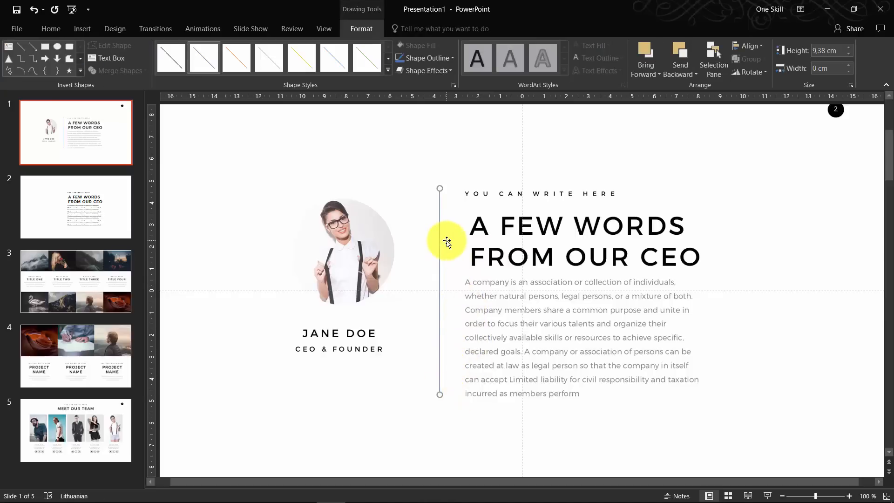
# Move the newly traced vertical line from slide 1 to slide 2
pyautogui.hotkey('ctrl', 'x')
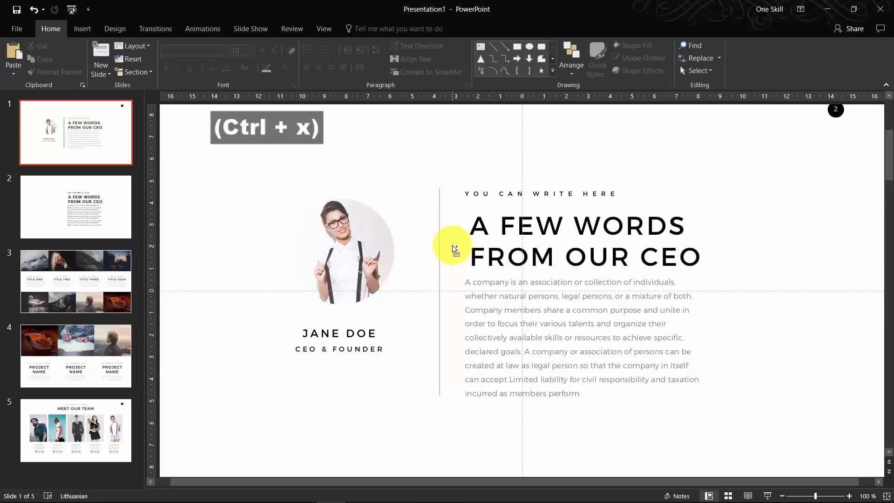
pyautogui.click(84, 204)
pyautogui.hotkey('ctrl', 'v')
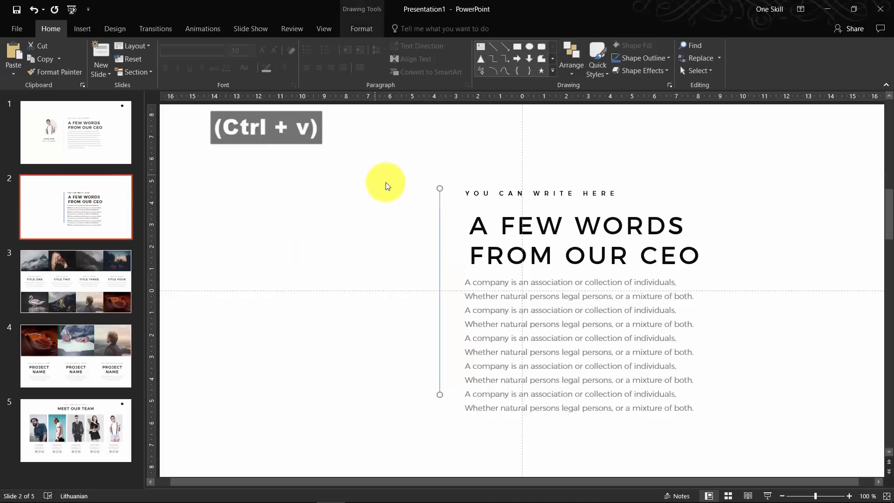
# Set the outline of slide 2's vertical divider line to a gray theme color and preview the slide in the slide show
pyautogui.click(362, 29)
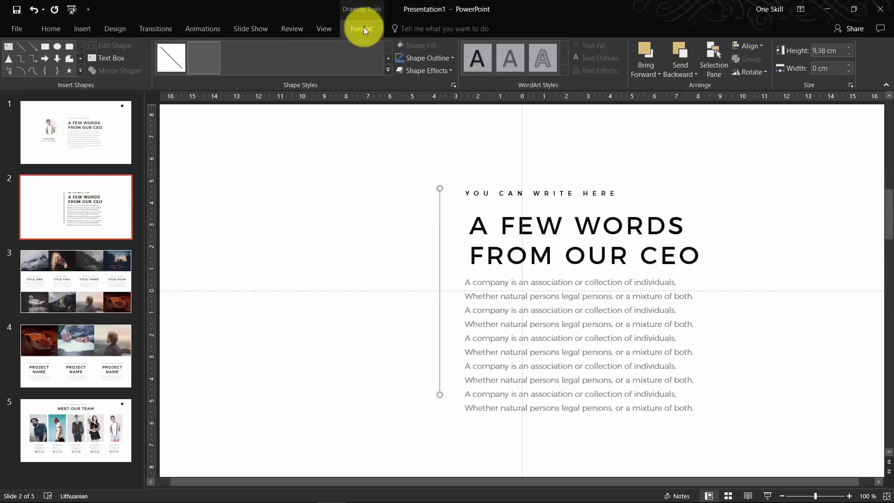
pyautogui.click(451, 58)
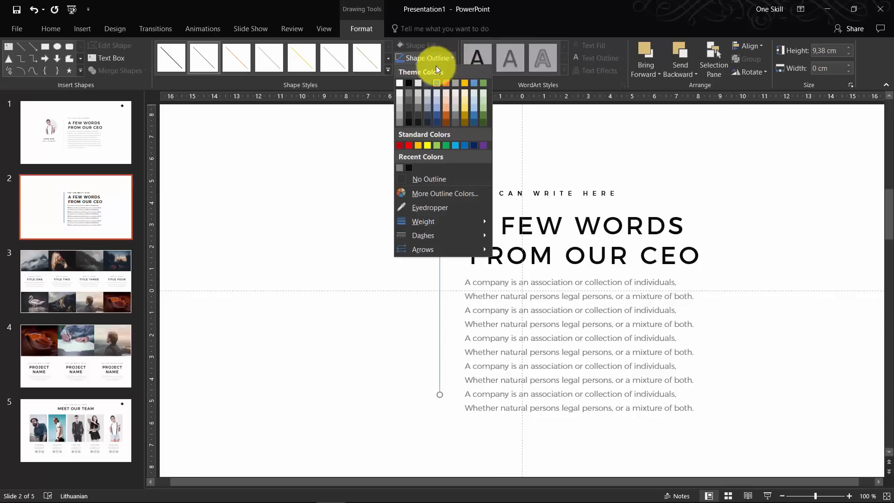
pyautogui.click(398, 112)
pyautogui.click(372, 188)
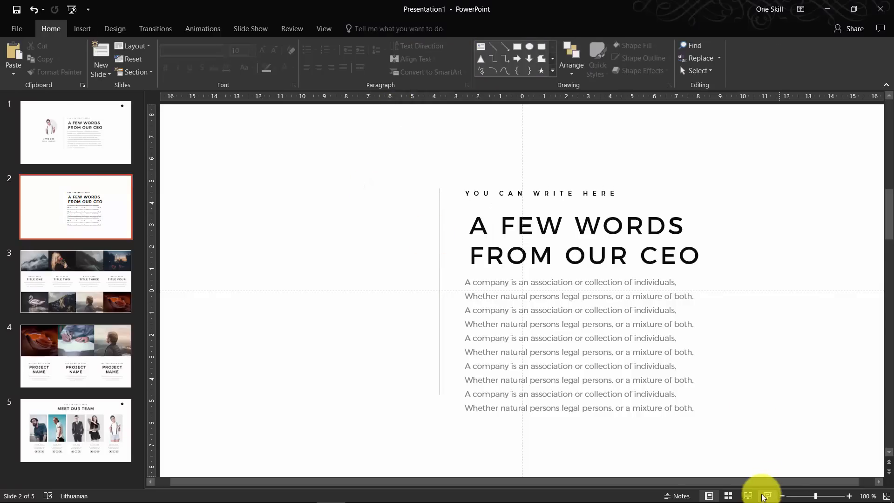
pyautogui.click(767, 496)
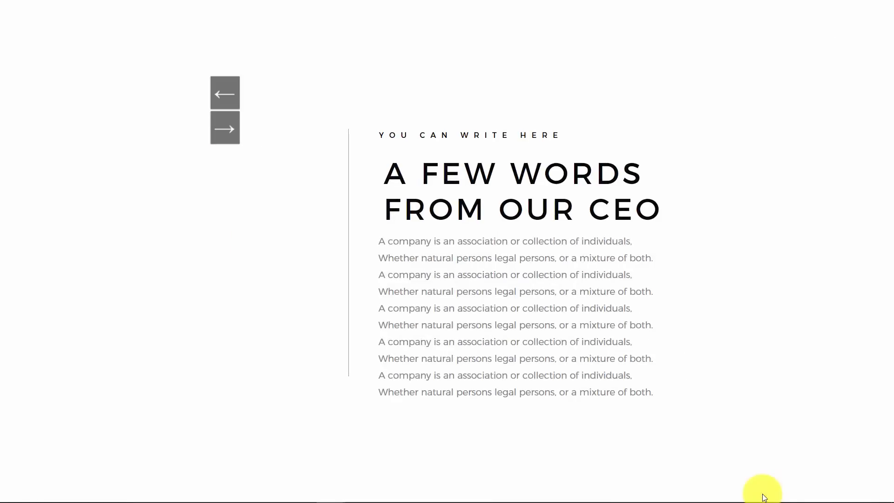
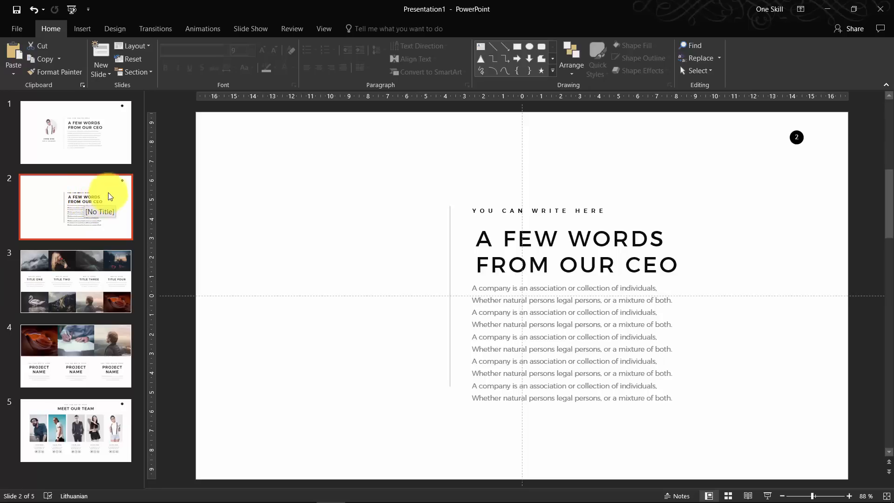
# Apply the 1_Blank layout to slide 2
pyautogui.rightClick(110, 192)
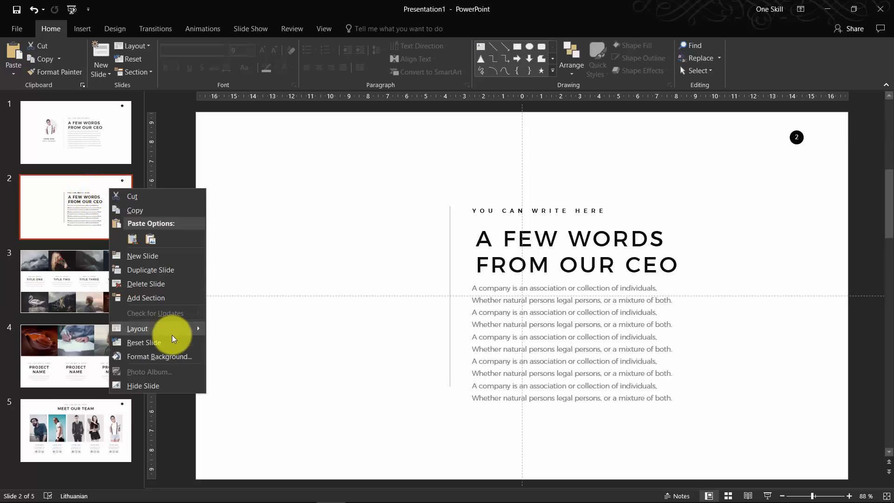
pyautogui.moveTo(172, 333)
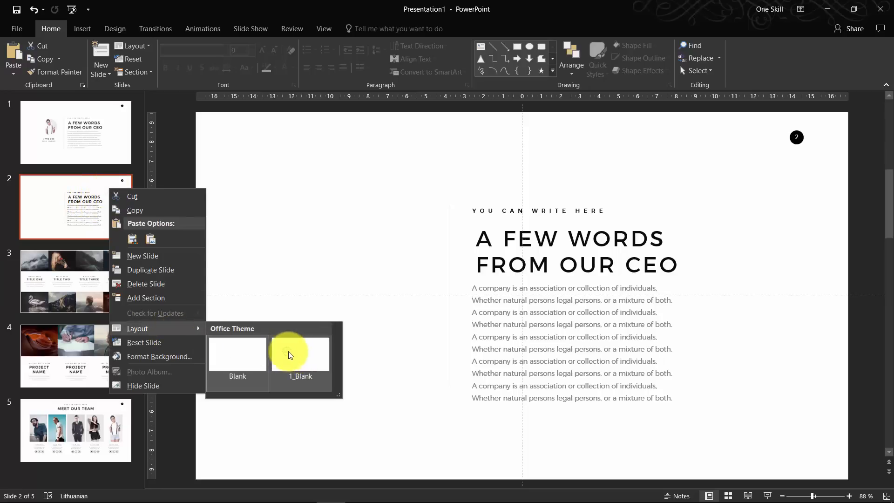
pyautogui.click(299, 356)
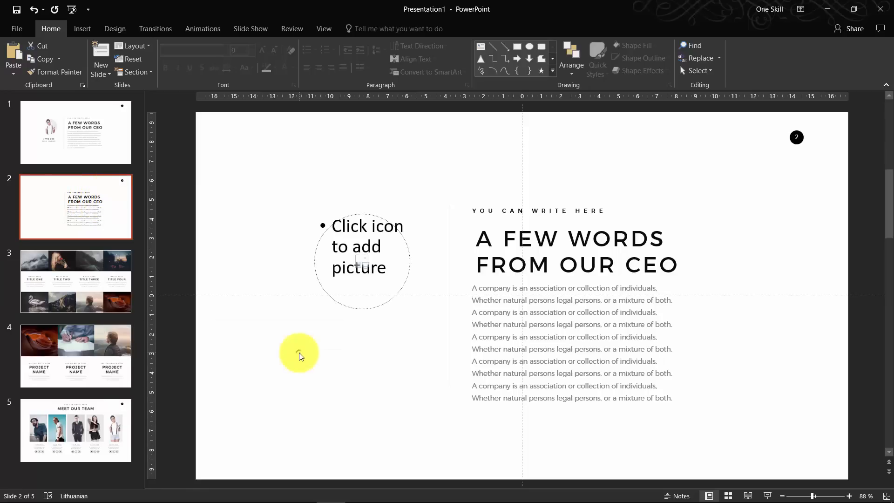
# Insert 0o1a5641-1771.jpg from the people folder on the Desktop into slide 2's circular picture placeholder
pyautogui.click(364, 261)
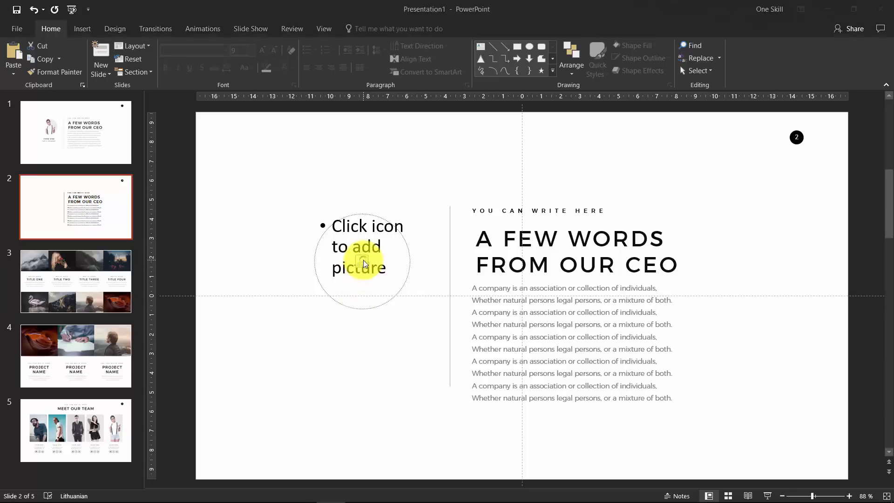
pyautogui.scroll(5, 90, 83)
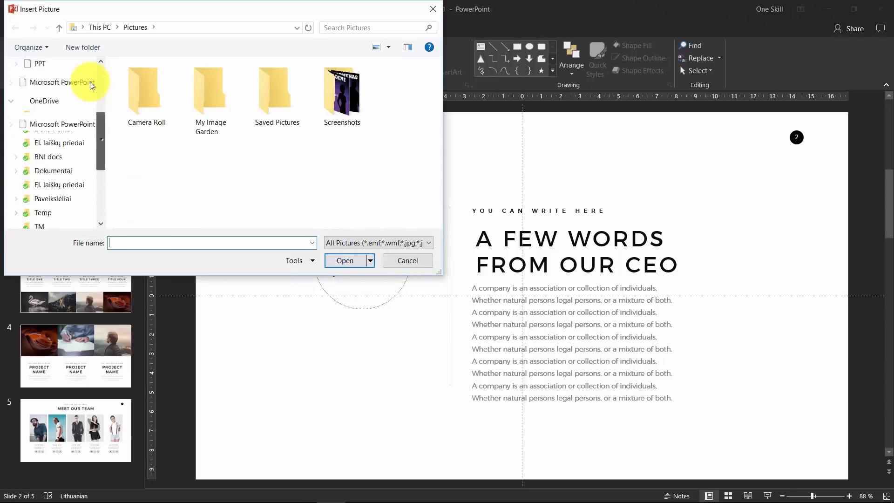
pyautogui.click(59, 101)
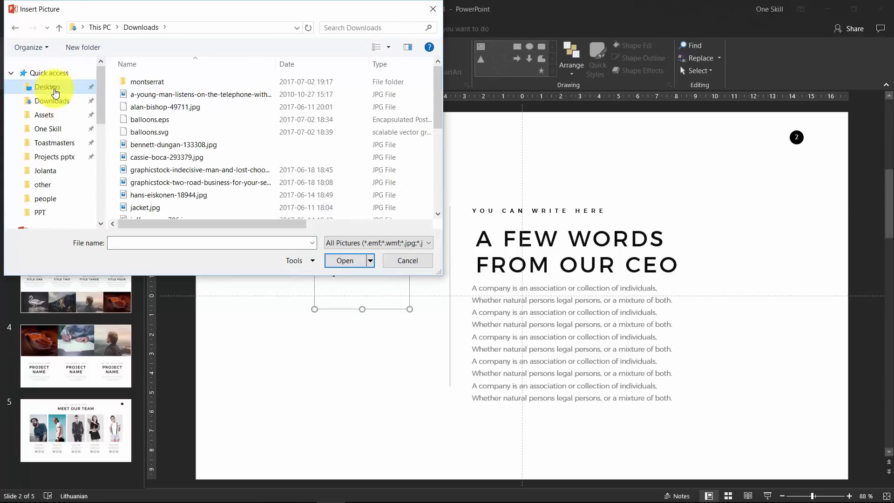
pyautogui.click(48, 87)
pyautogui.doubleClick(140, 96)
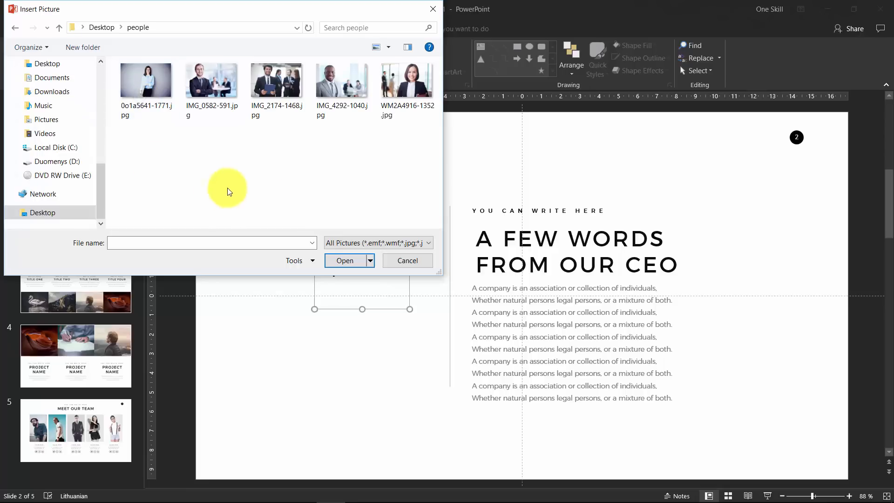
pyautogui.click(154, 78)
pyautogui.click(348, 260)
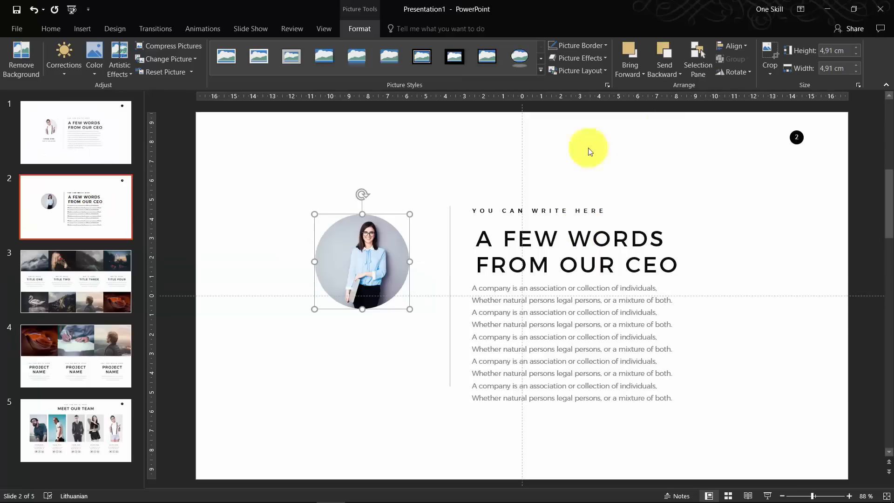
# Enlarge and reposition the photo inside its circular crop on slide 2 so the woman's head and shoulders fill the circle
pyautogui.click(371, 174)
pyautogui.click(370, 237)
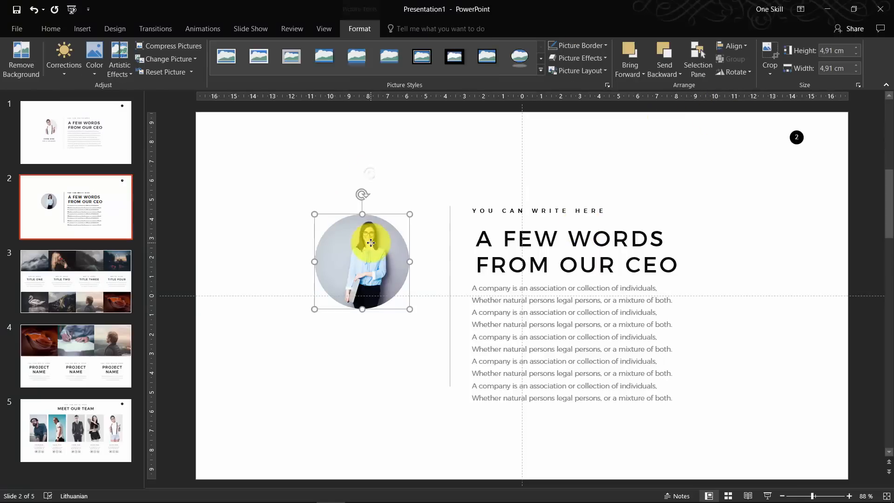
pyautogui.click(769, 47)
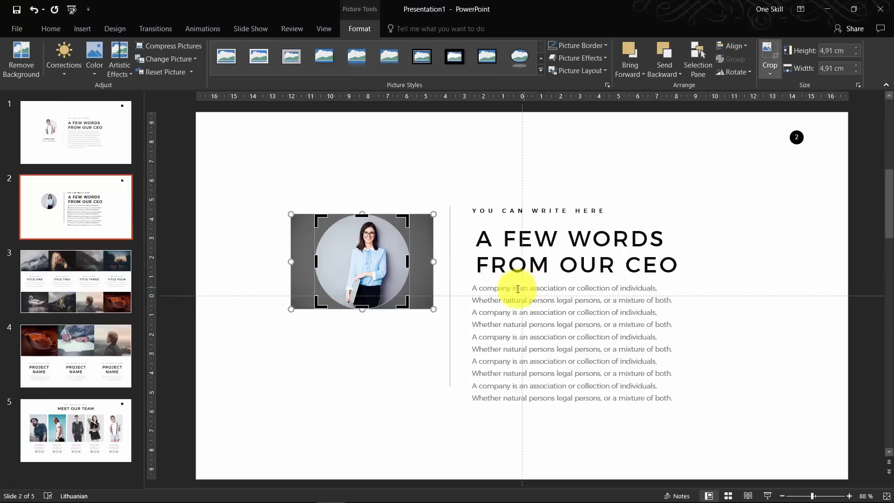
pyautogui.moveTo(293, 311); pyautogui.dragTo(174, 387)
pyautogui.moveTo(281, 338); pyautogui.dragTo(320, 331)
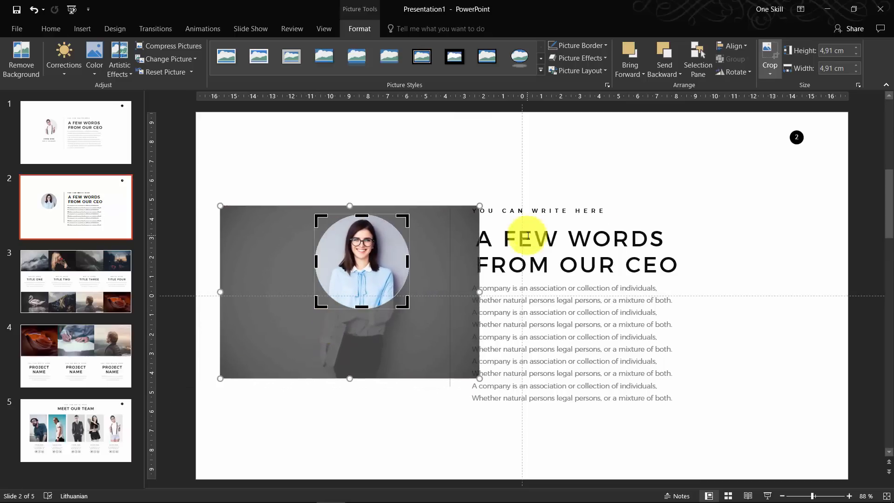
pyautogui.click(769, 48)
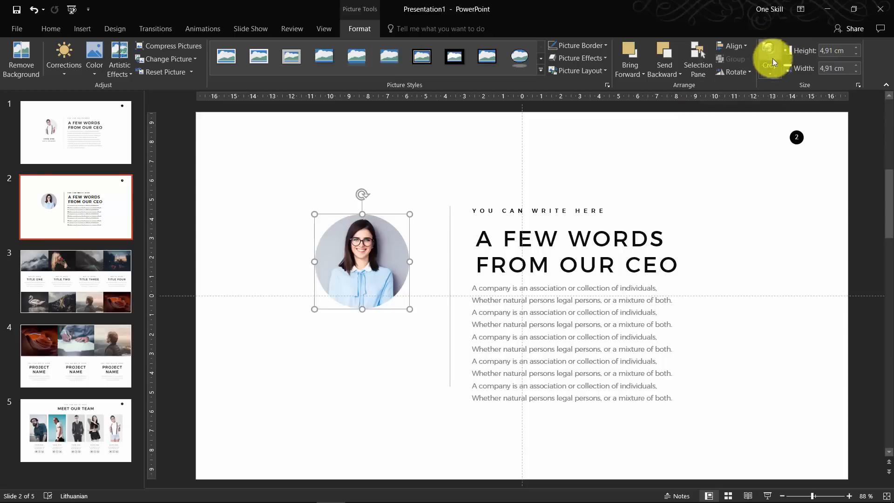
pyautogui.click(480, 157)
# Compare slide 2's portrait layout with the reference name and job title on slide 1 in the slide show
pyautogui.click(768, 496)
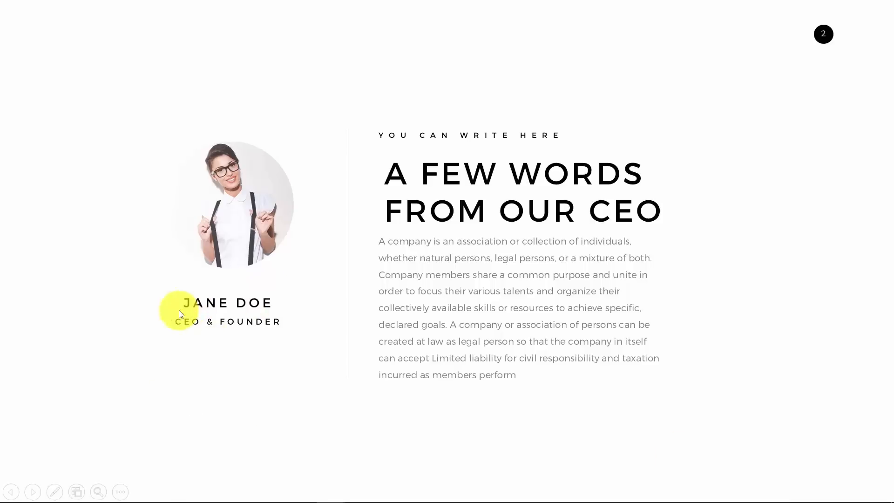
pyautogui.press('Escape')
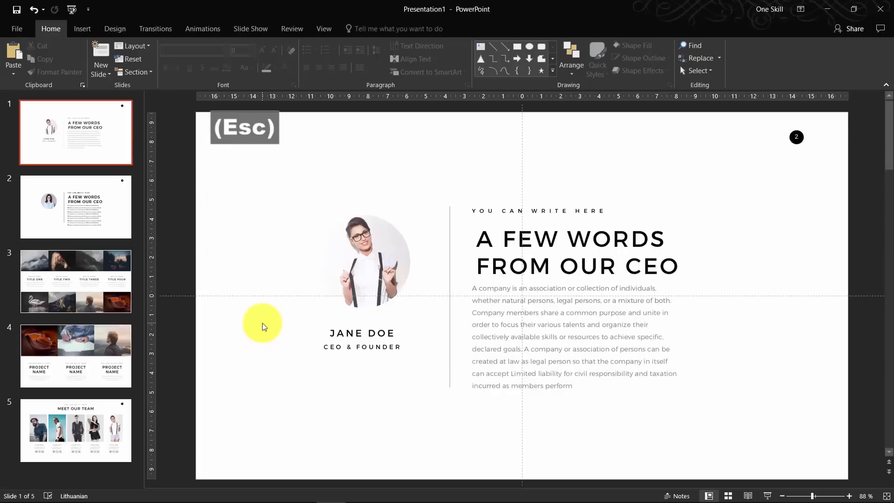
pyautogui.click(508, 236)
# Copy slide 2's two-line heading text box to slide 1 and place it below the CEO & FOUNDER line
pyautogui.click(93, 211)
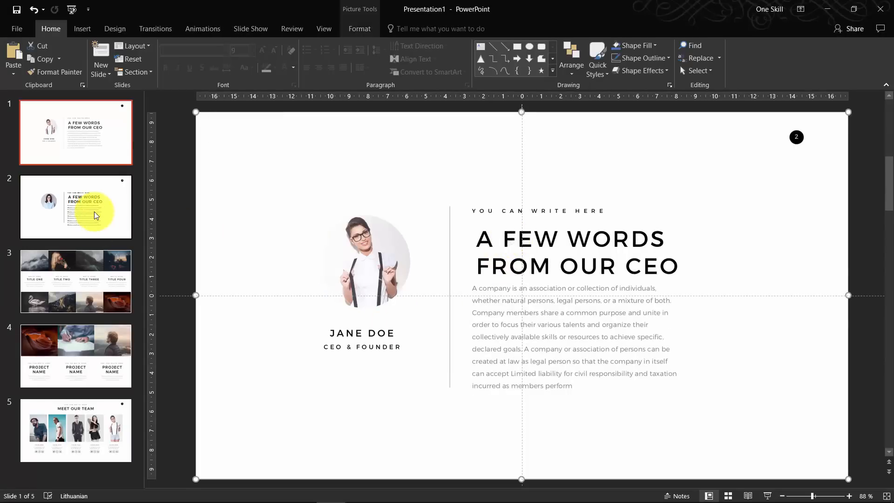
pyautogui.click(486, 228)
pyautogui.click(485, 207)
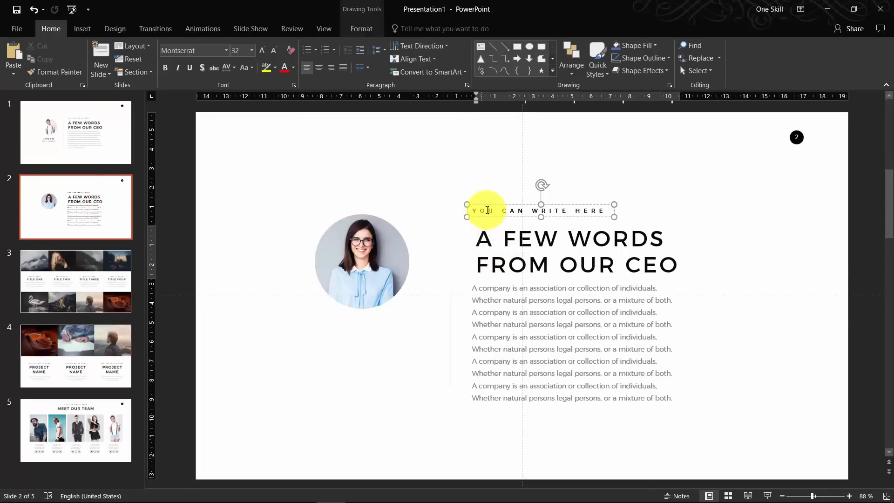
pyautogui.click(495, 229)
pyautogui.click(494, 225)
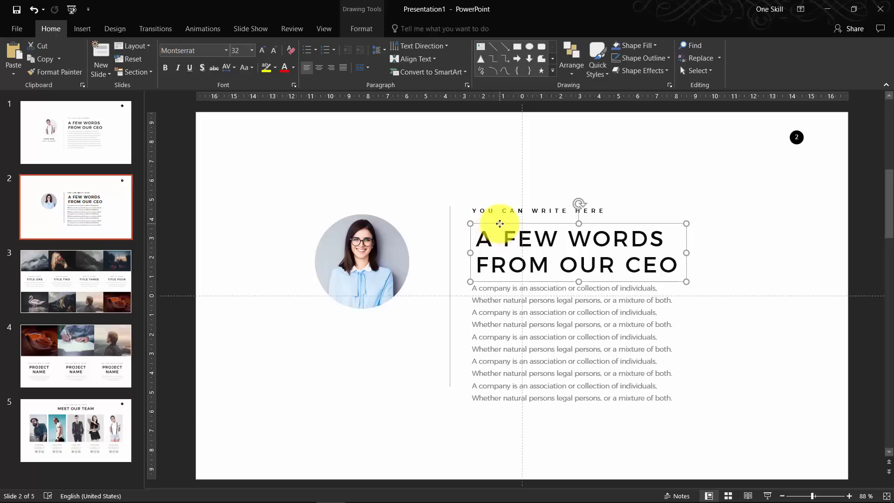
pyautogui.hotkey('ctrl', 'c')
pyautogui.click(84, 210)
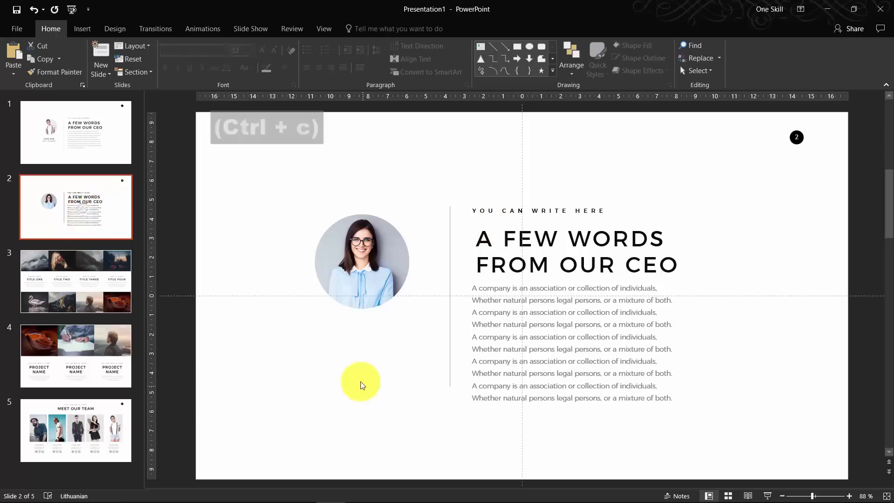
pyautogui.click(36, 119)
pyautogui.hotkey('ctrl', 'v')
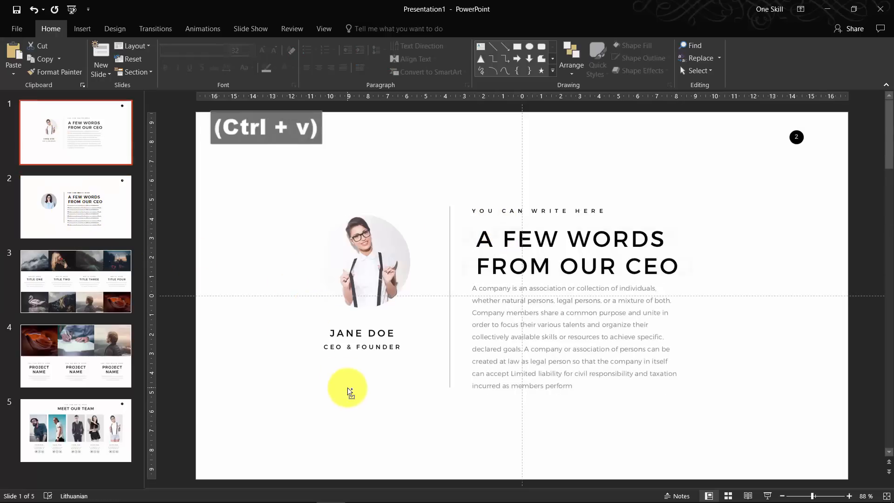
pyautogui.moveTo(489, 240); pyautogui.dragTo(286, 357)
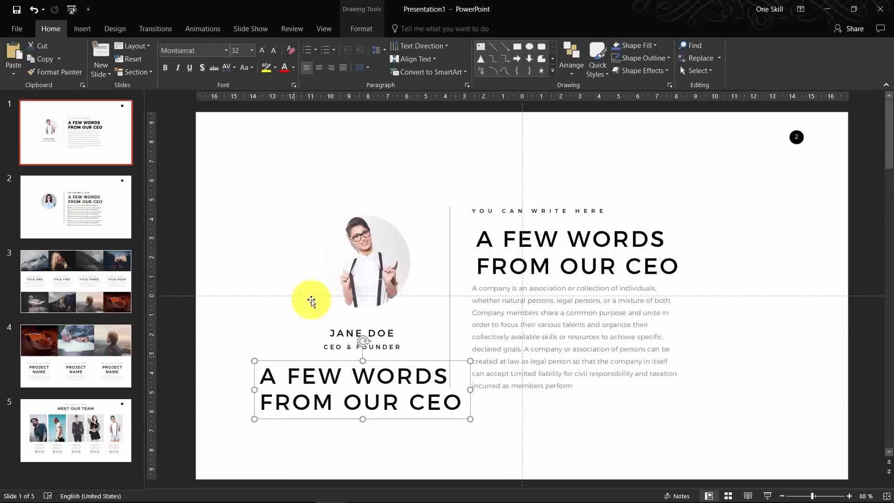
# Recolor the pasted heading text on slide 1 red
pyautogui.click(284, 68)
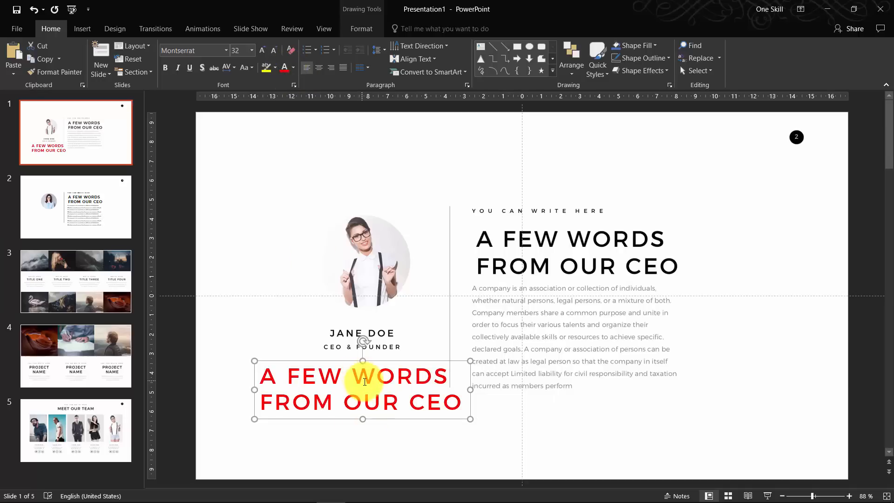
pyautogui.scroll(1, 361, 373)
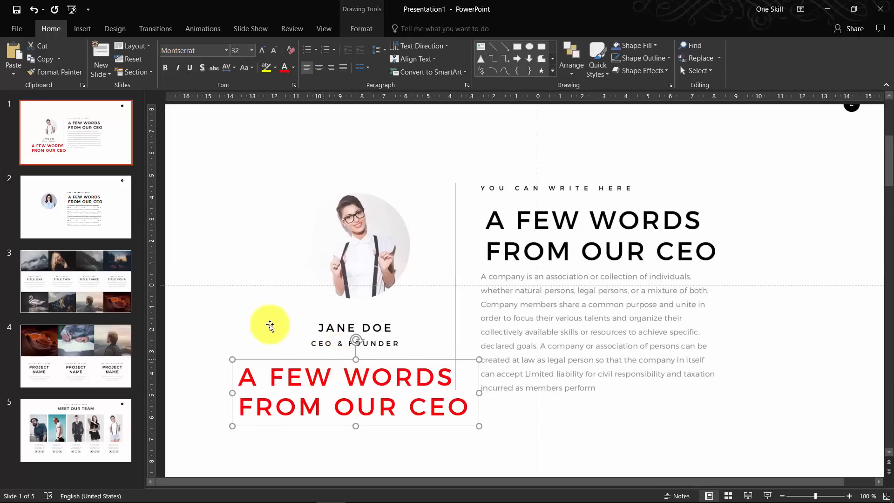
# Replace the red heading text on slide 1 with the same uppercase placeholder name as the black caption under the portrait
pyautogui.click(340, 375)
pyautogui.hotkey('ctrl', 'a')
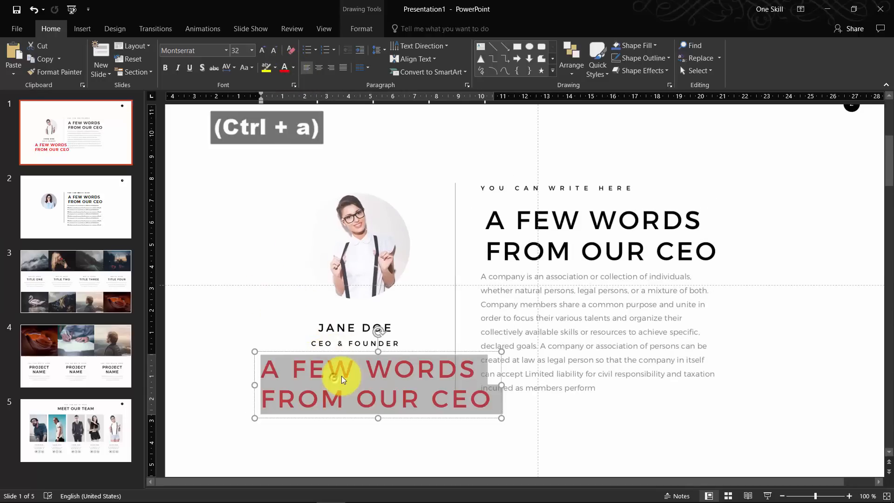
pyautogui.write('J')
pyautogui.press('capslock')
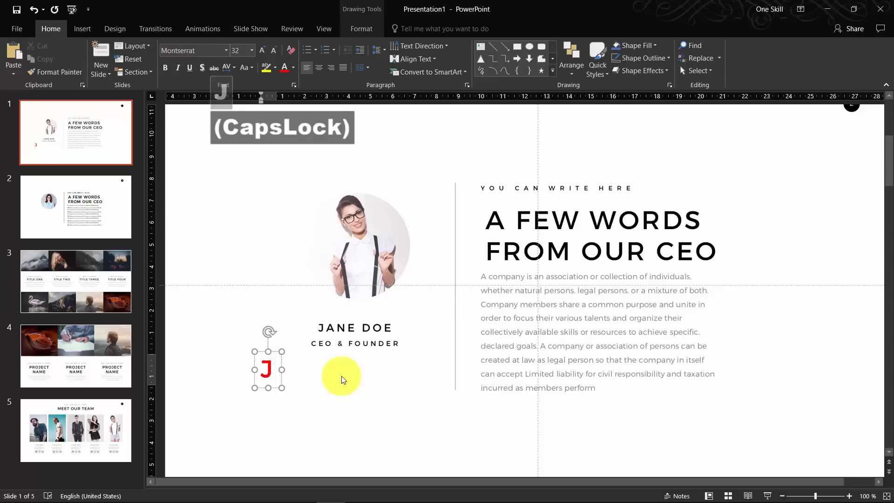
pyautogui.write('ANE DOE')
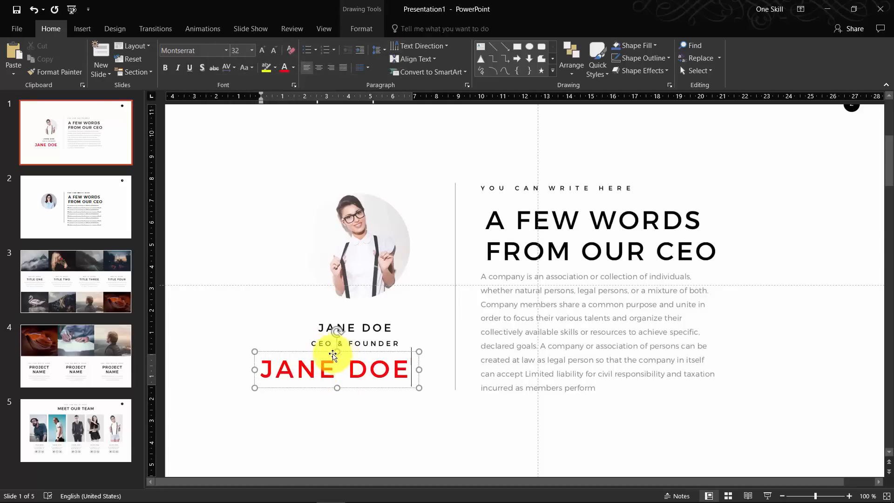
# Set the font size of the red name text box to 15
pyautogui.click(242, 50)
pyautogui.write('15')
pyautogui.press('Return')
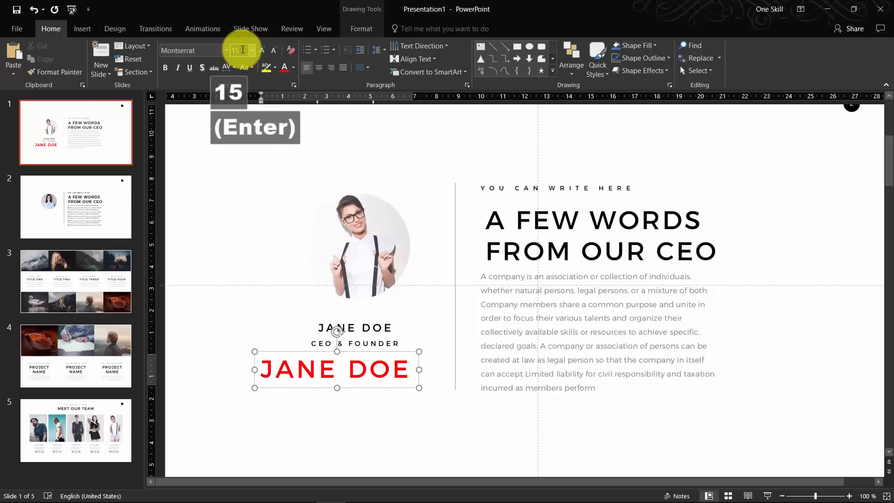
pyautogui.click(297, 352)
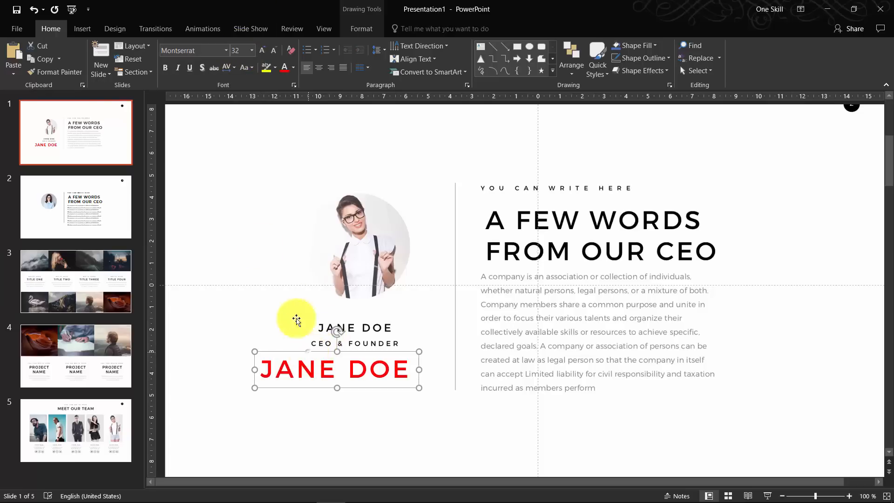
pyautogui.write('15')
pyautogui.press('Return')
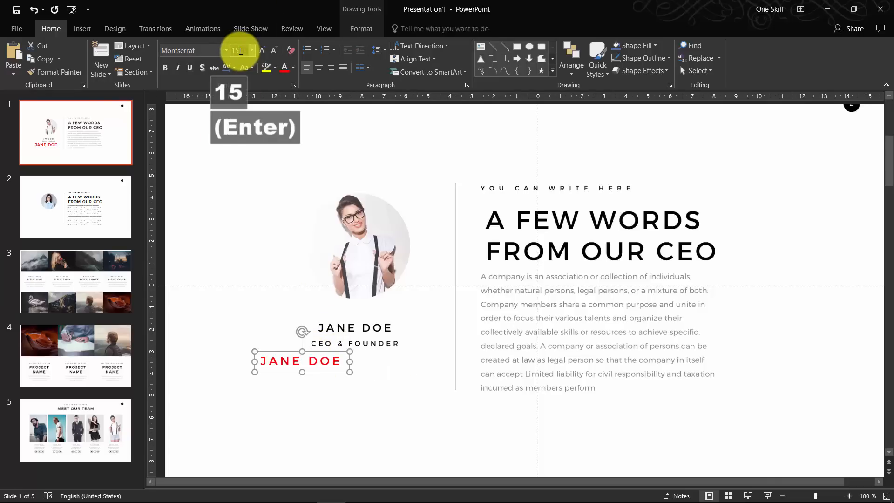
# Place the red name directly over the black name caption above the CEO & FOUNDER line, adjusting it horizontally in small increments
pyautogui.moveTo(317, 339); pyautogui.dragTo(367, 306)
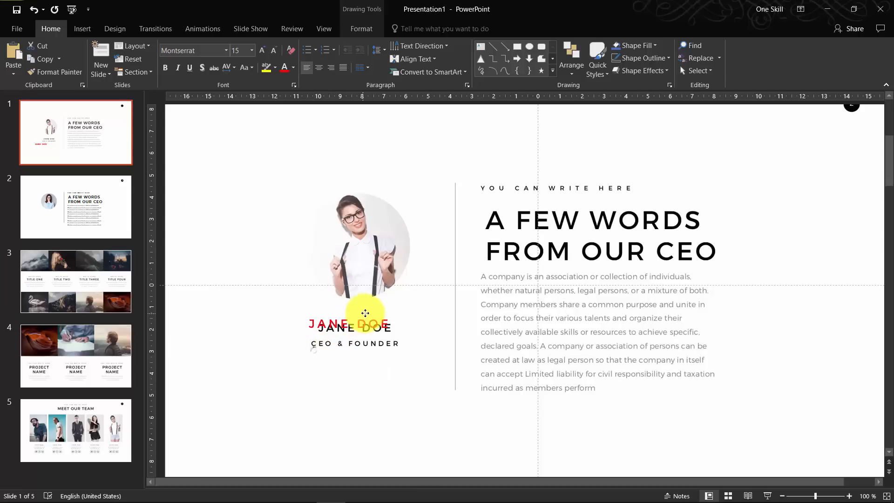
pyautogui.scroll(5, 491, 315)
pyautogui.scroll(15, 492, 315)
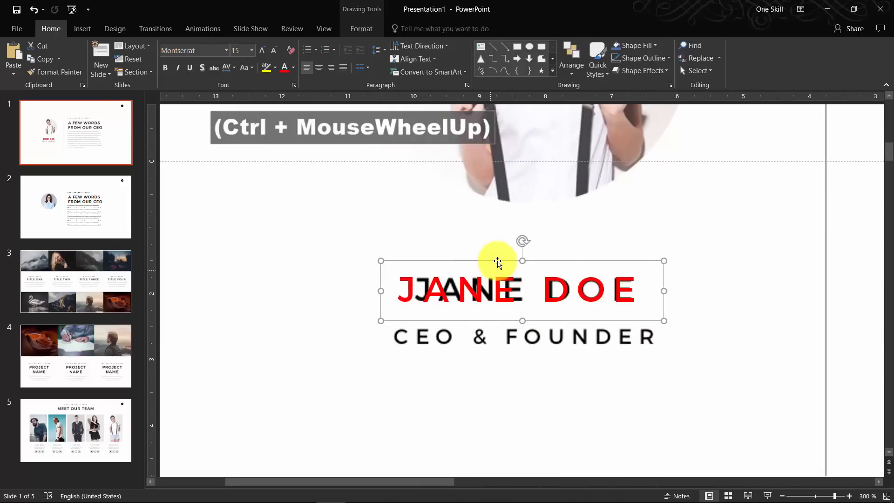
pyautogui.press('Right')
pyautogui.press('Right')
pyautogui.press('Right')
pyautogui.press('Right')
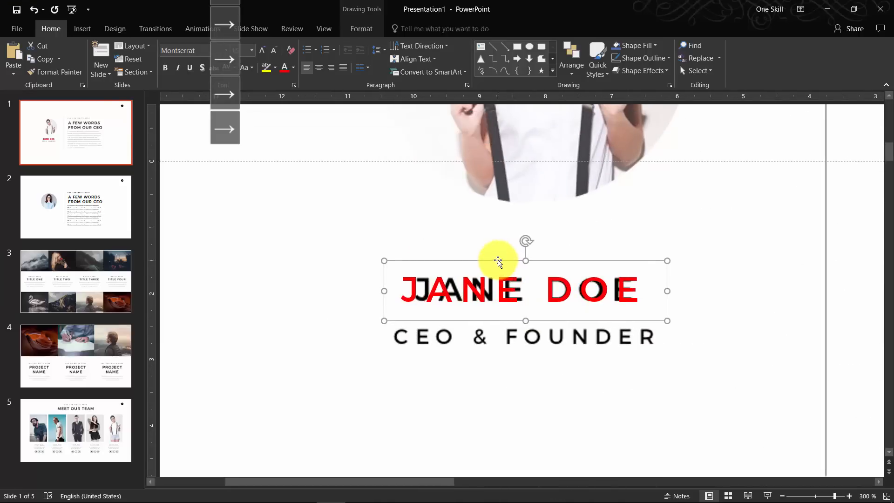
pyautogui.press('Left')
pyautogui.press('Left')
pyautogui.press('Left')
pyautogui.press('Left')
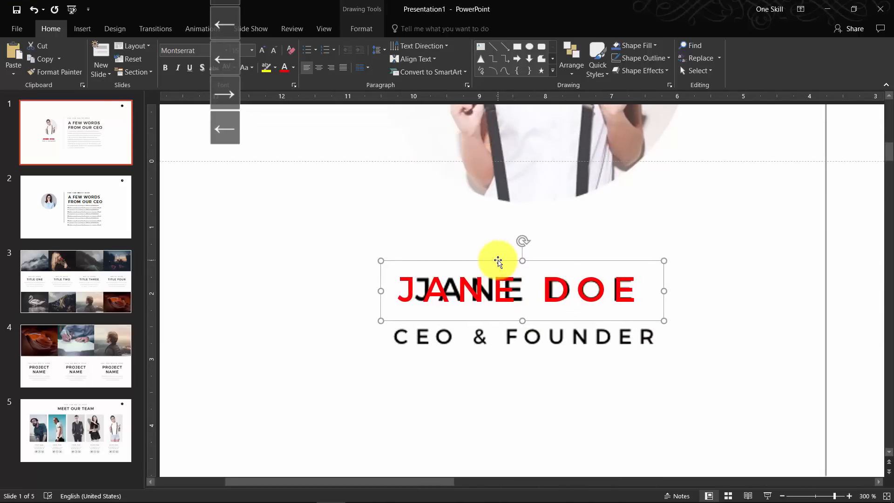
pyautogui.press('Left')
pyautogui.press('Left')
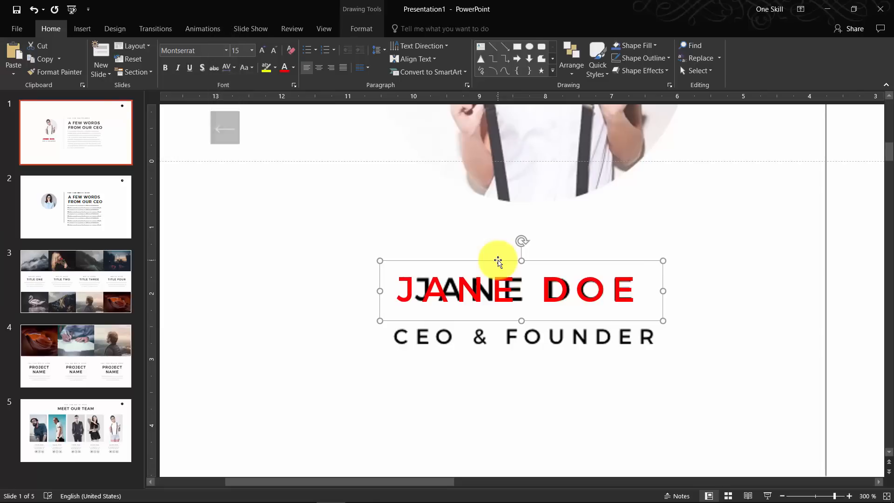
pyautogui.click(234, 66)
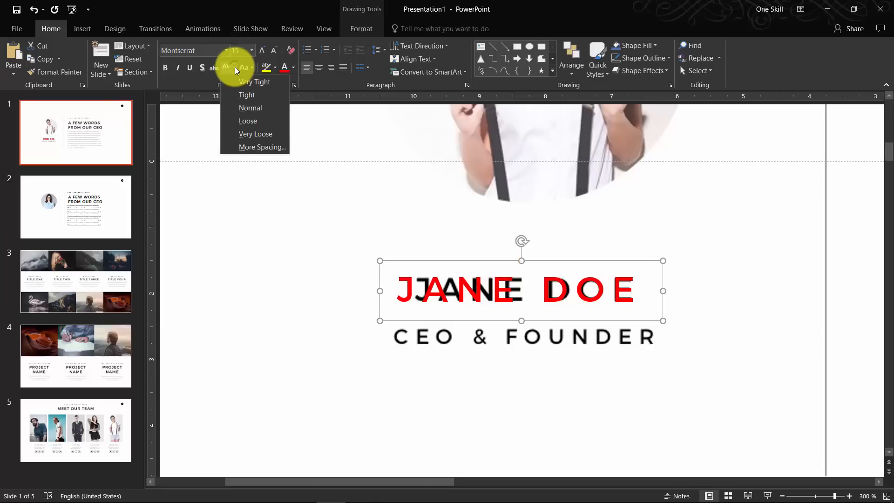
pyautogui.click(250, 110)
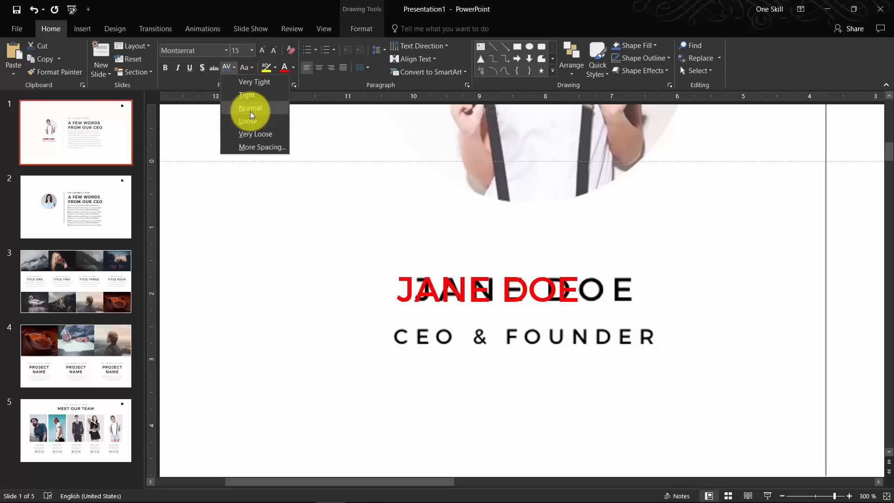
pyautogui.click(440, 281)
pyautogui.click(440, 261)
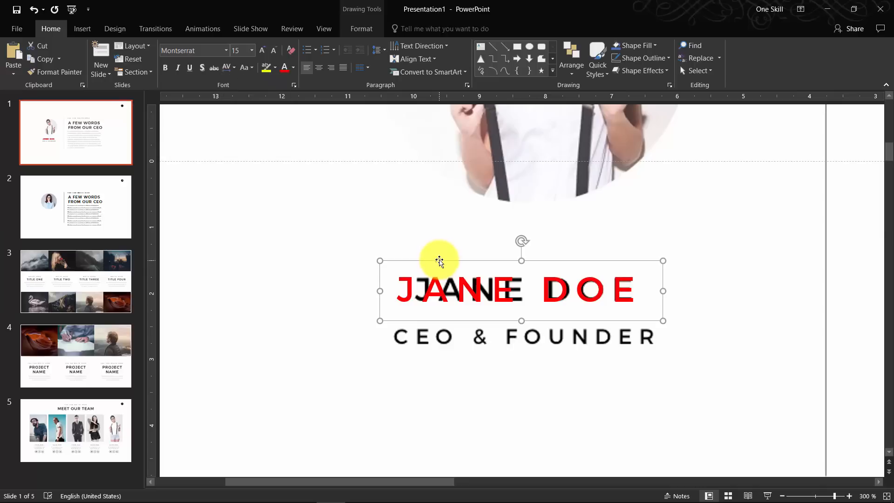
# Align the first letter of the red name with that of the black caption and set its character spacing to Normal
pyautogui.moveTo(440, 260); pyautogui.dragTo(454, 261)
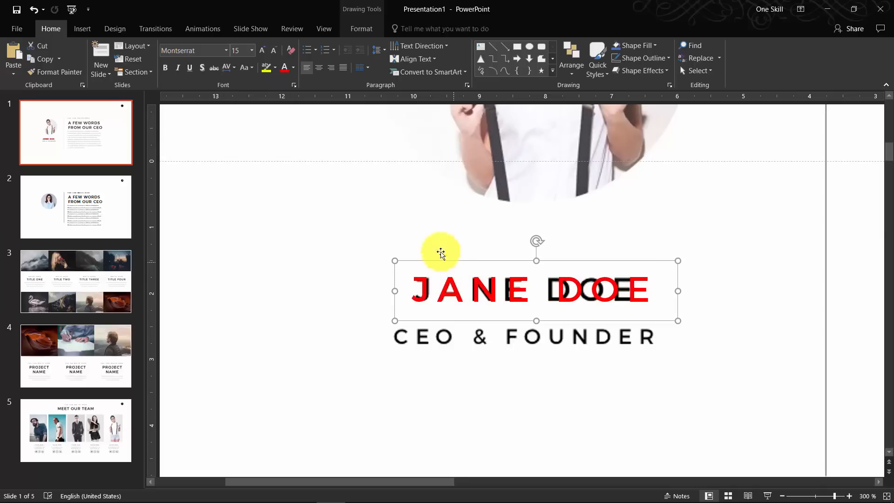
pyautogui.click(250, 67)
pyautogui.click(233, 69)
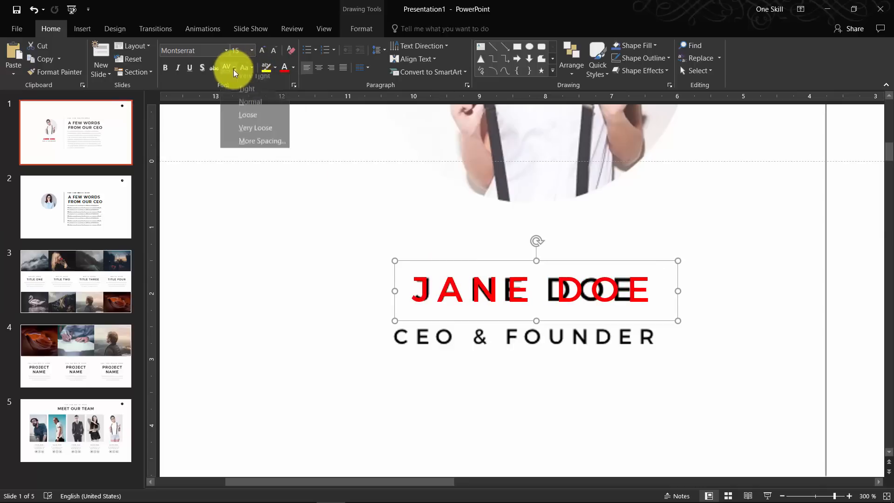
pyautogui.click(253, 110)
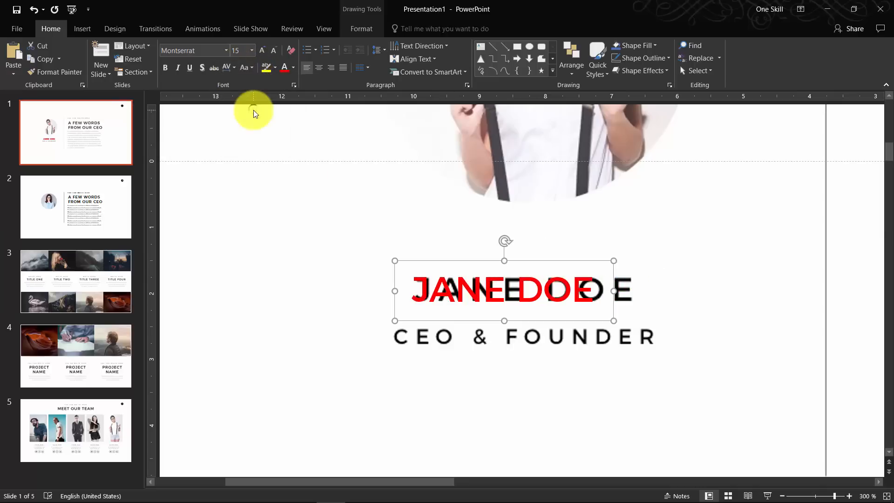
# Try Loose character spacing on the red name and return it to Normal
pyautogui.click(250, 69)
pyautogui.click(231, 68)
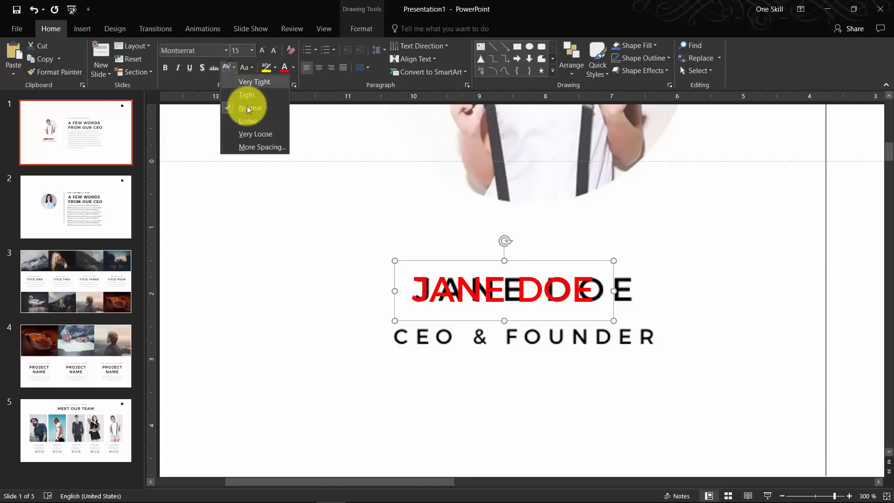
pyautogui.click(252, 118)
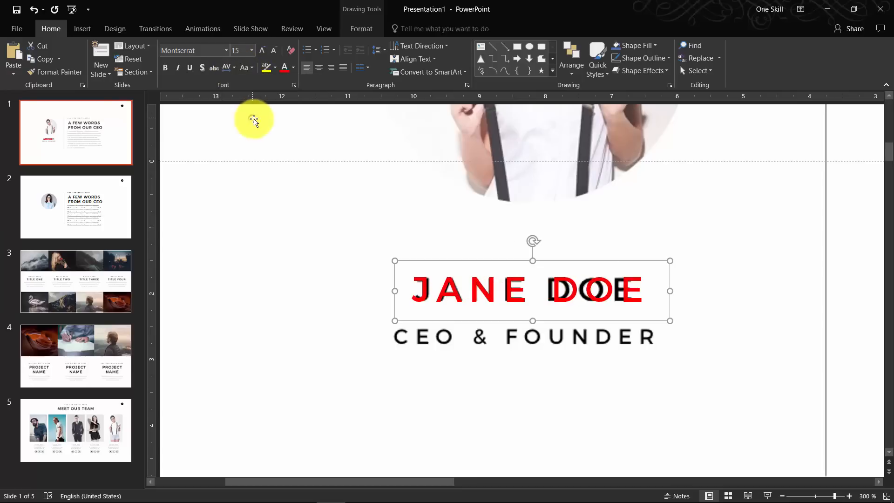
pyautogui.click(233, 70)
pyautogui.click(251, 109)
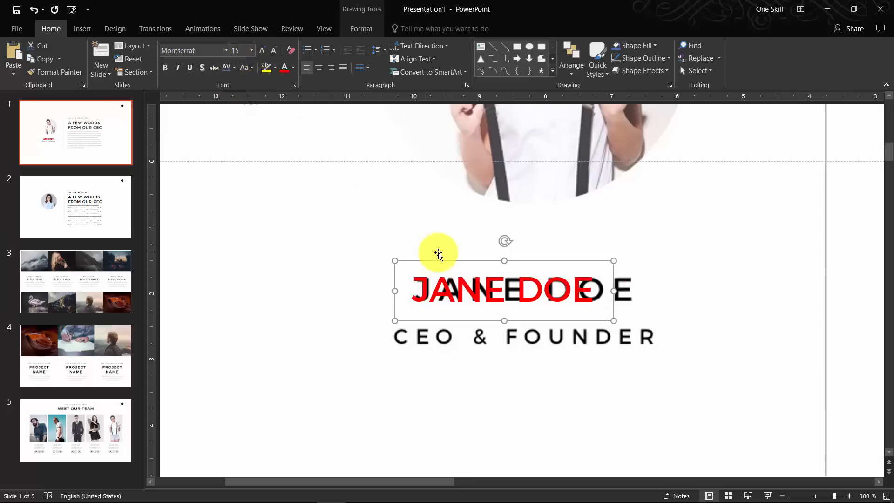
# Refine the red name's first-letter alignment over the black caption and expand its character spacing by 2 pt
pyautogui.moveTo(440, 262); pyautogui.dragTo(444, 258)
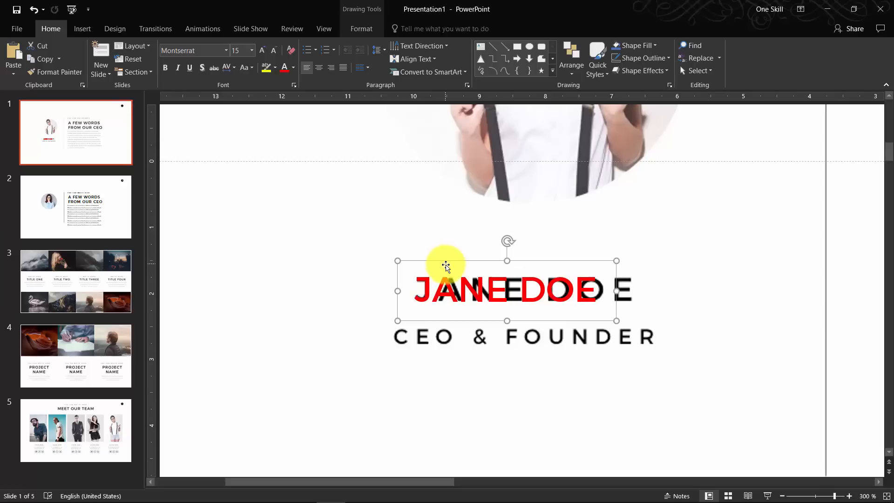
pyautogui.click(233, 68)
pyautogui.click(263, 145)
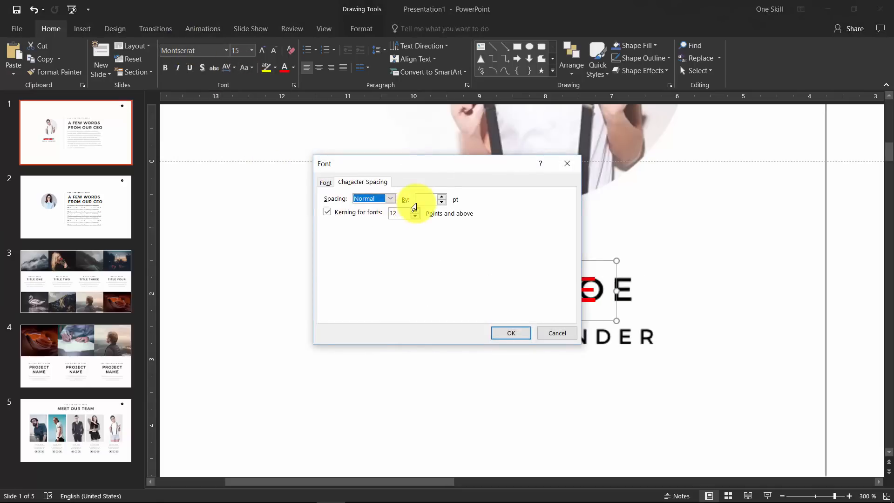
pyautogui.write('2')
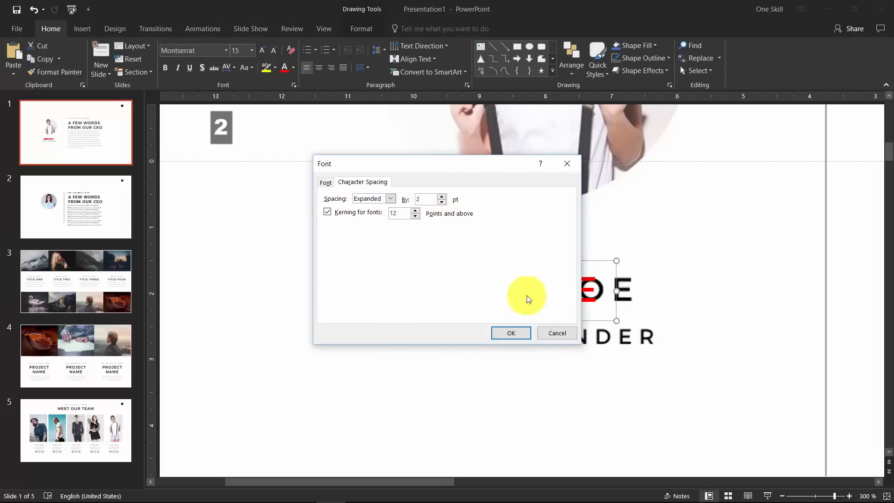
pyautogui.click(511, 333)
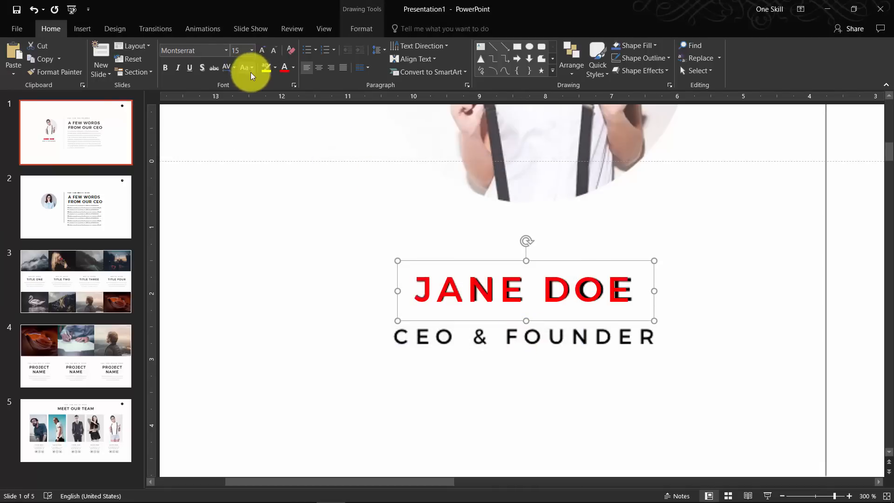
# Try expanding the red name's character spacing by 3 pt
pyautogui.click(230, 67)
pyautogui.click(275, 147)
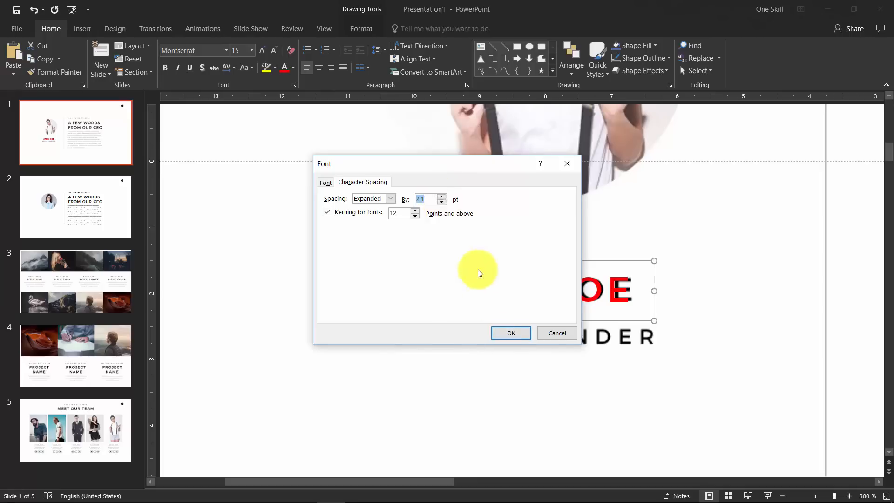
pyautogui.write('1')
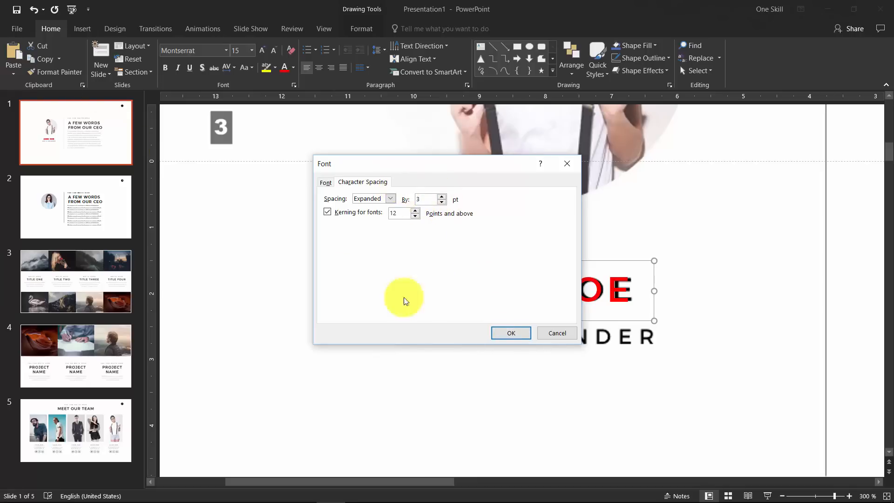
pyautogui.click(511, 333)
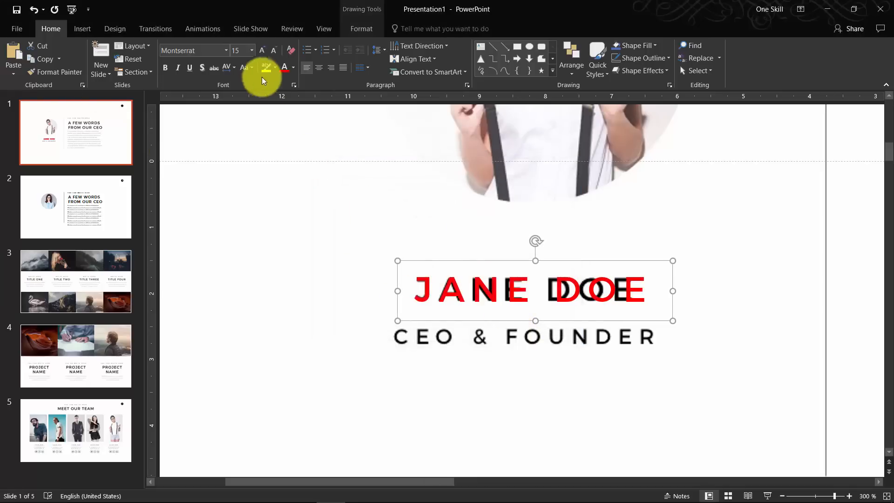
# Try reducing the red name's expanded character spacing to 2,5 pt
pyautogui.click(233, 69)
pyautogui.click(261, 147)
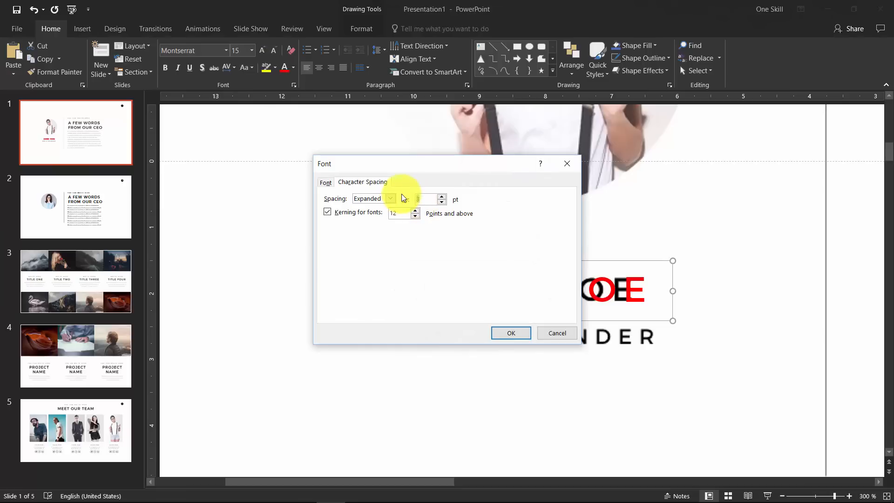
pyautogui.write('2,5')
pyautogui.click(509, 333)
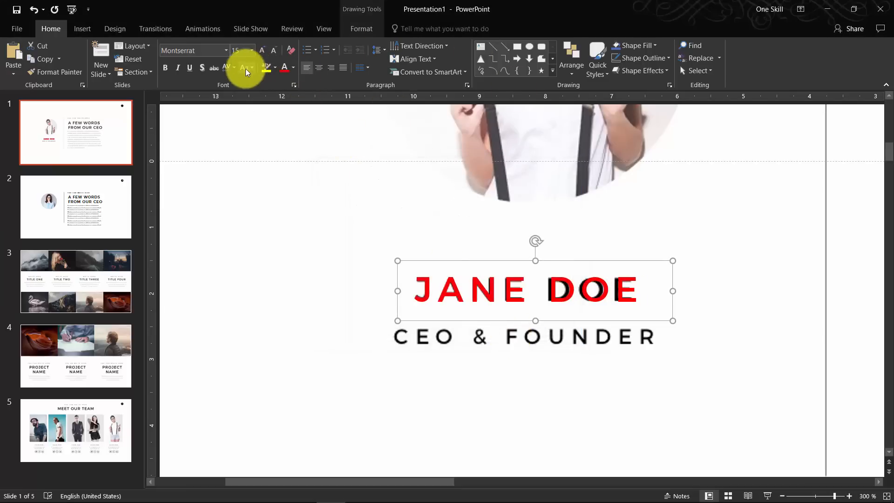
# Try an expanded character spacing of 2,4 pt on the red name
pyautogui.click(233, 68)
pyautogui.click(258, 148)
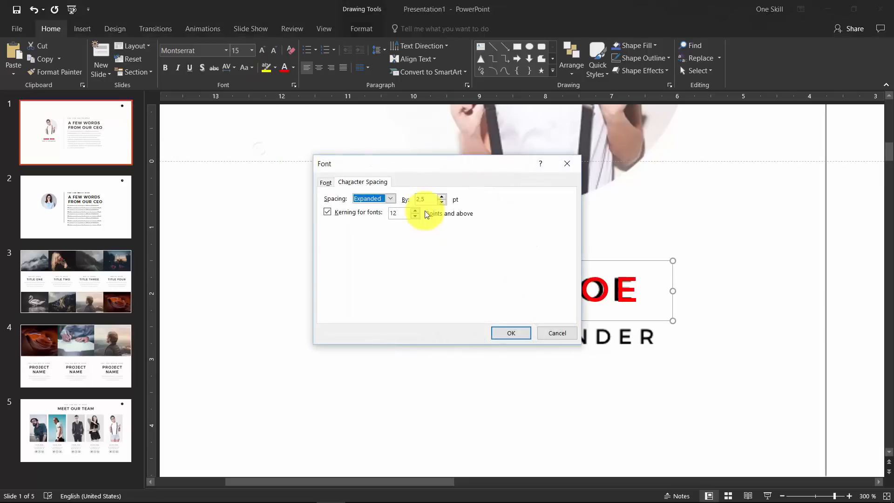
pyautogui.press('BackSpace')
pyautogui.write('4')
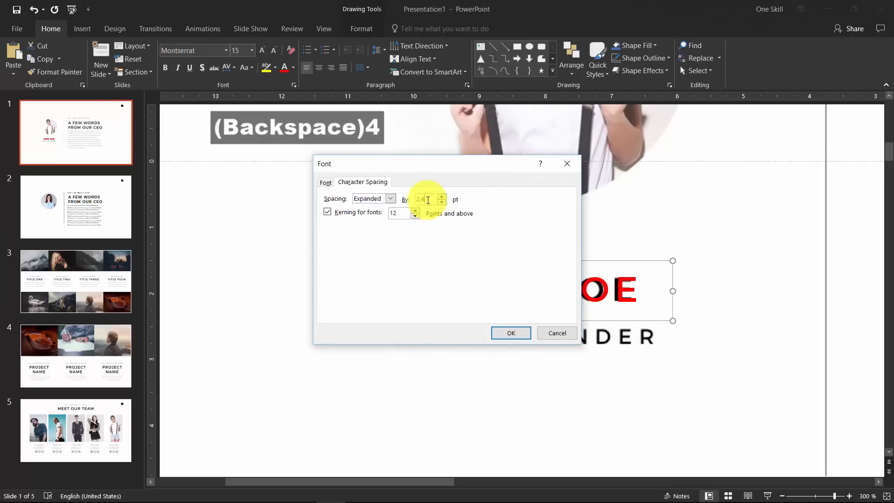
pyautogui.click(516, 334)
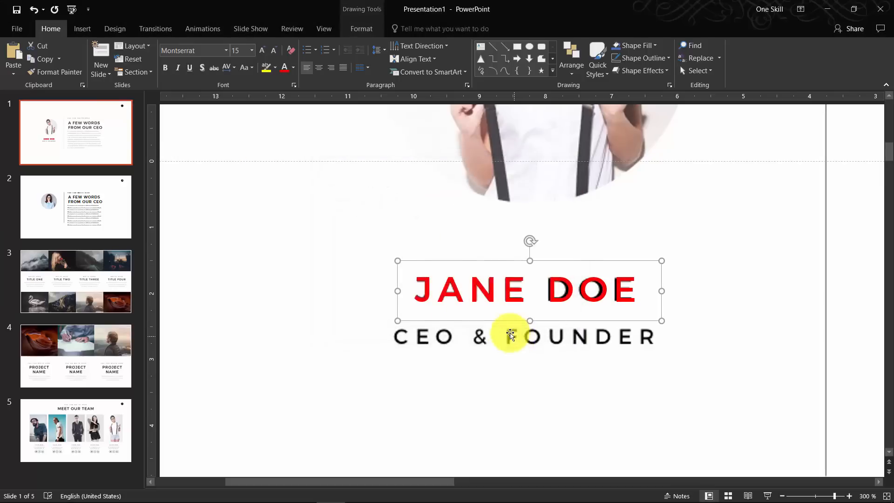
# Set the red name's expanded character spacing to 2,3 pt to match the black caption's letter spacing
pyautogui.click(235, 68)
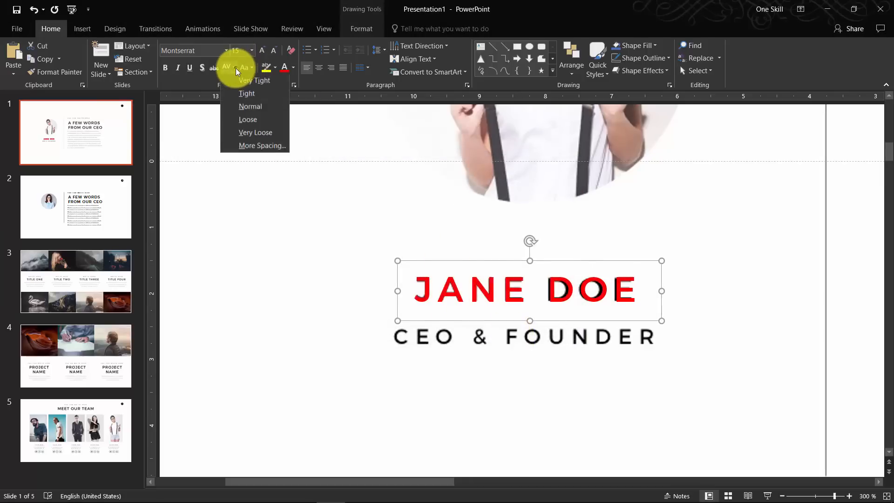
pyautogui.click(266, 149)
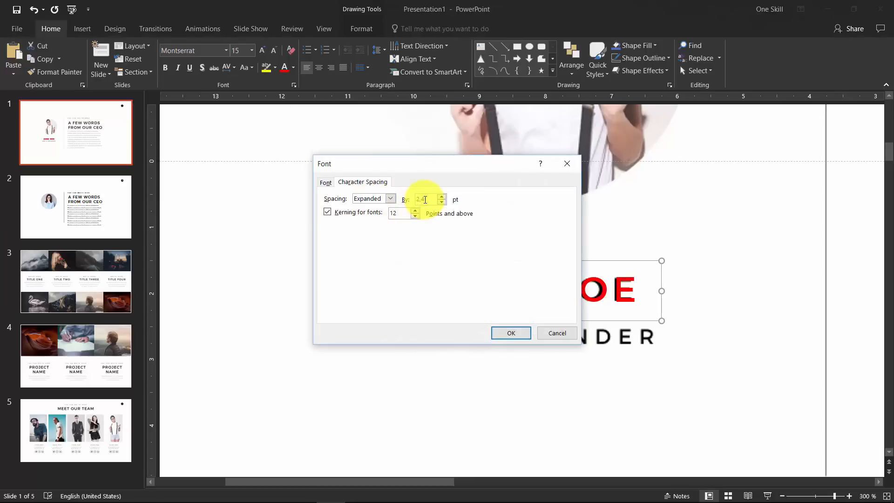
pyautogui.press('BackSpace')
pyautogui.write('3')
pyautogui.click(511, 332)
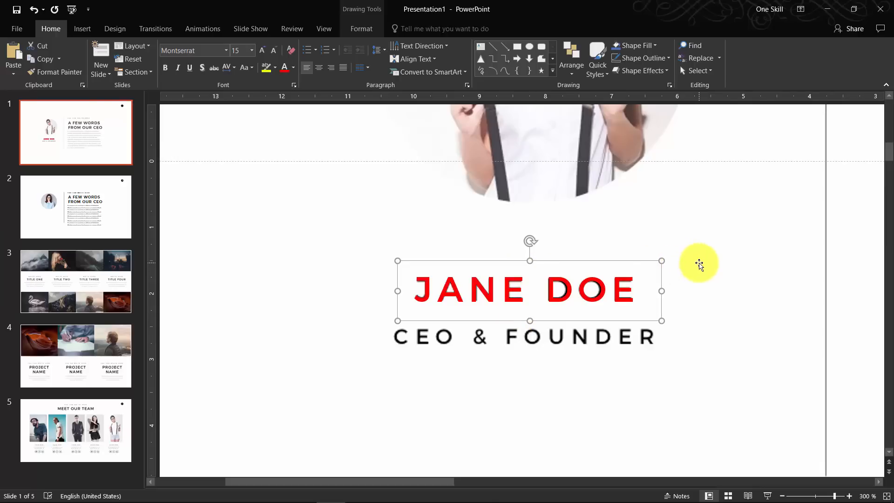
# Recolour the red name text black by sampling the original CEO & FOUNDER caption with the Eyedropper
pyautogui.click(699, 264)
pyautogui.click(593, 264)
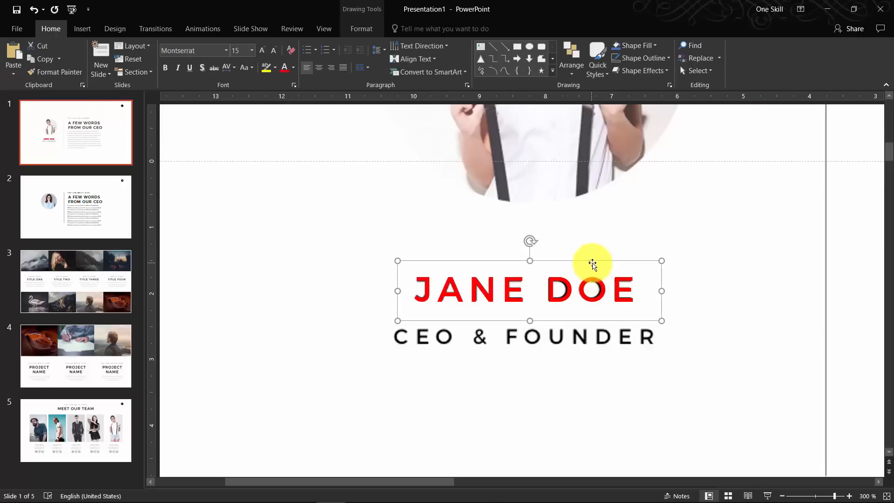
pyautogui.click(293, 68)
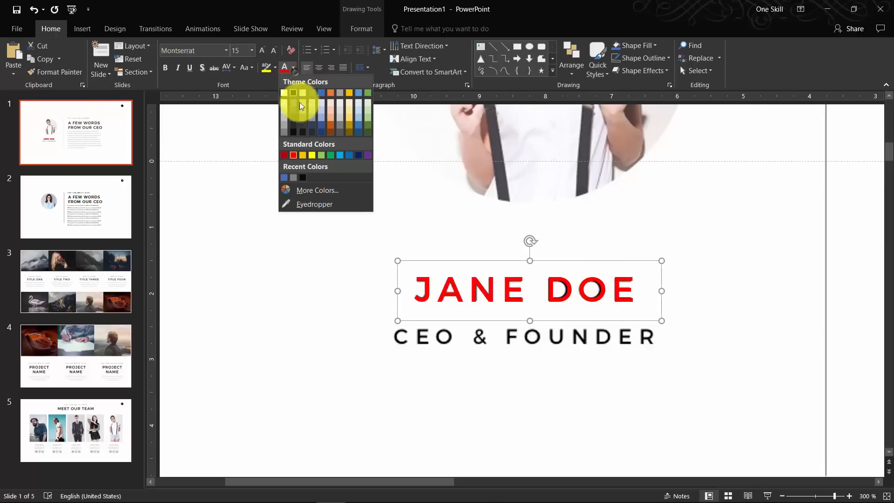
pyautogui.click(319, 200)
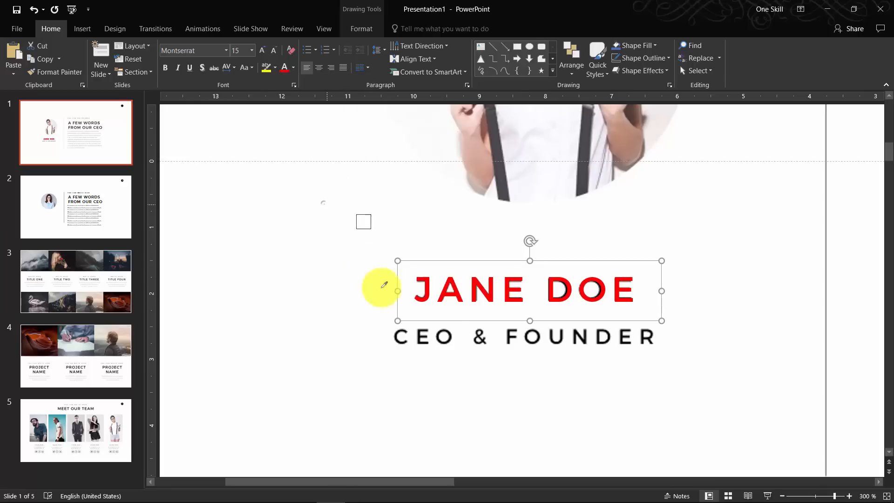
pyautogui.click(451, 336)
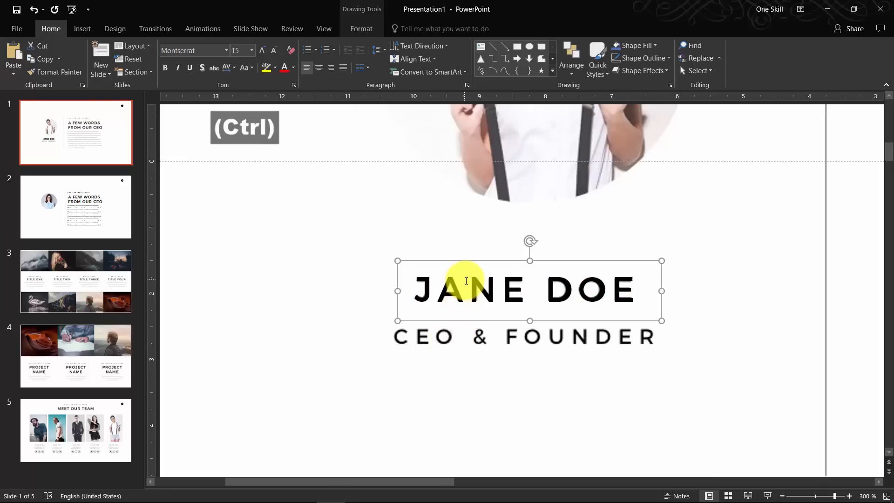
# Move the name text box from slide 1 to slide 2, beneath the circular portrait
pyautogui.hotkey('ctrl', 'x')
pyautogui.hscroll(5, 466, 283)
pyautogui.click(95, 213)
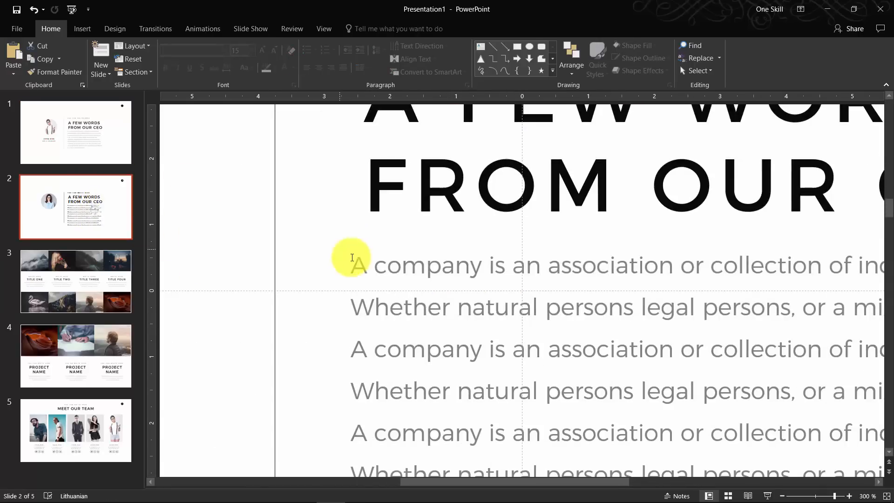
pyautogui.scroll(-5, 289, 266)
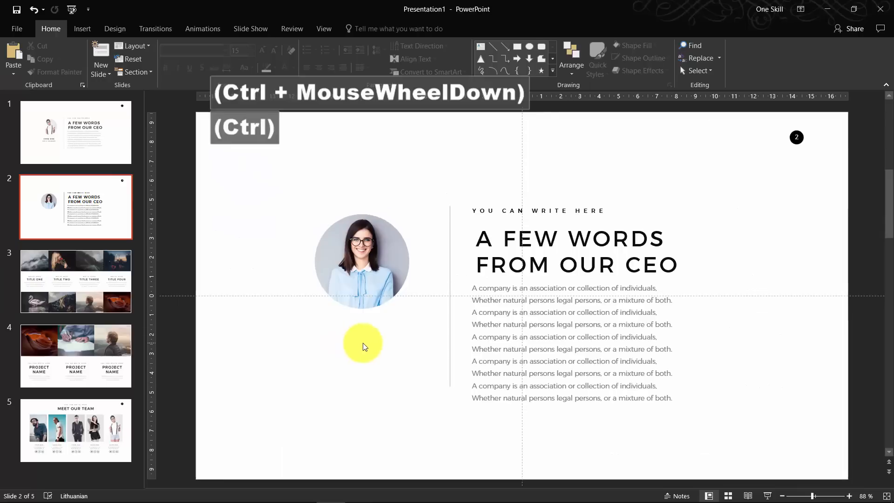
pyautogui.hotkey('ctrl', 'v')
pyautogui.click(357, 331)
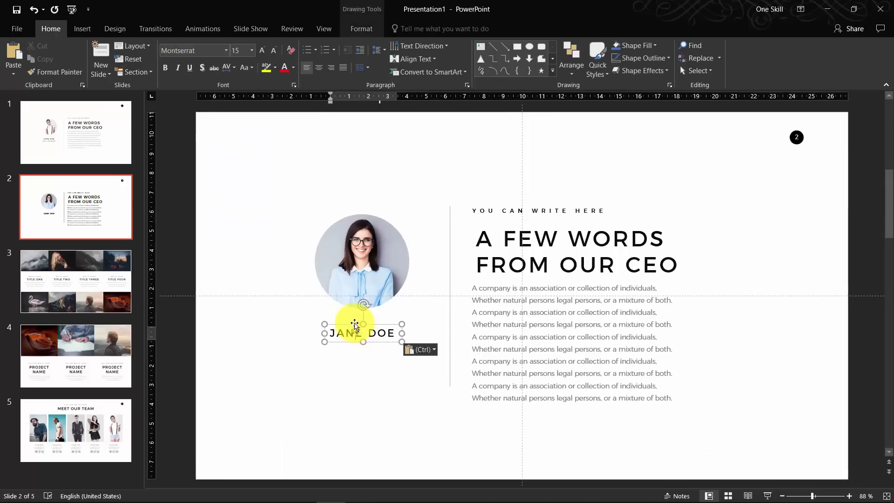
# Copy the name text box back to slide 1, place it below the CEO & FOUNDER caption and colour it red
pyautogui.hotkey('ctrl', 'c')
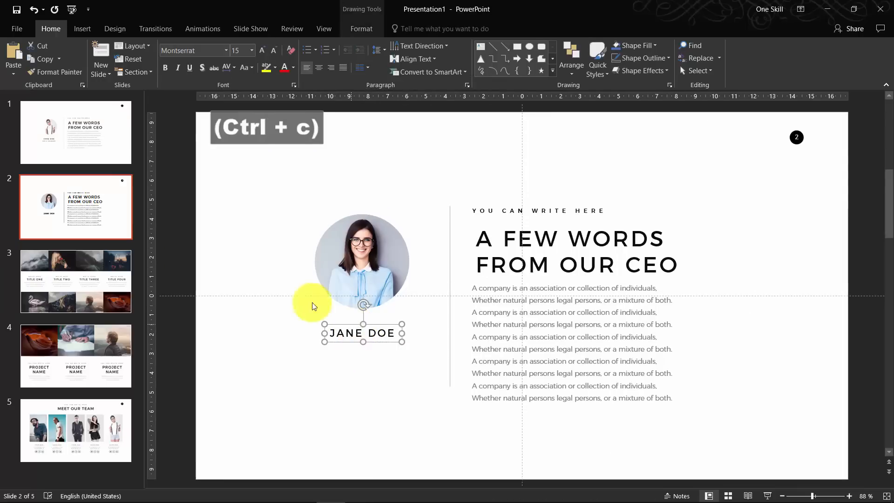
pyautogui.click(73, 148)
pyautogui.hotkey('ctrl', 'v')
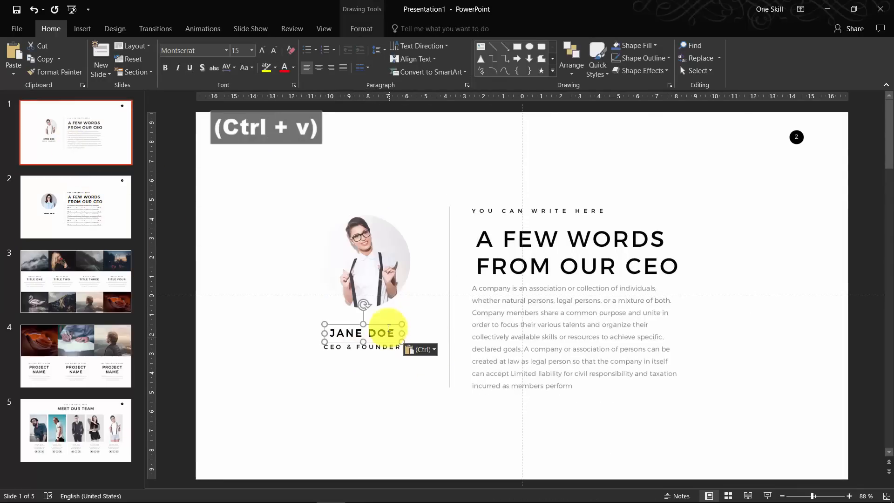
pyautogui.moveTo(387, 325); pyautogui.dragTo(391, 364)
pyautogui.scroll(6, 391, 366)
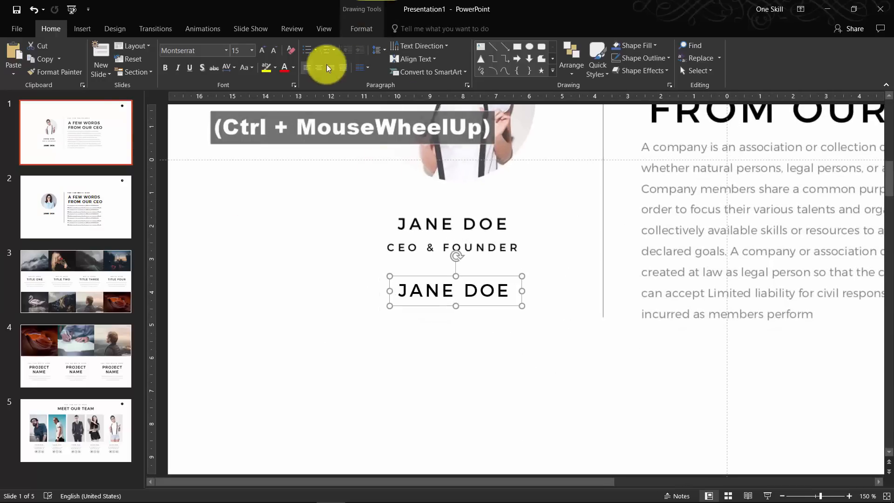
pyautogui.click(284, 67)
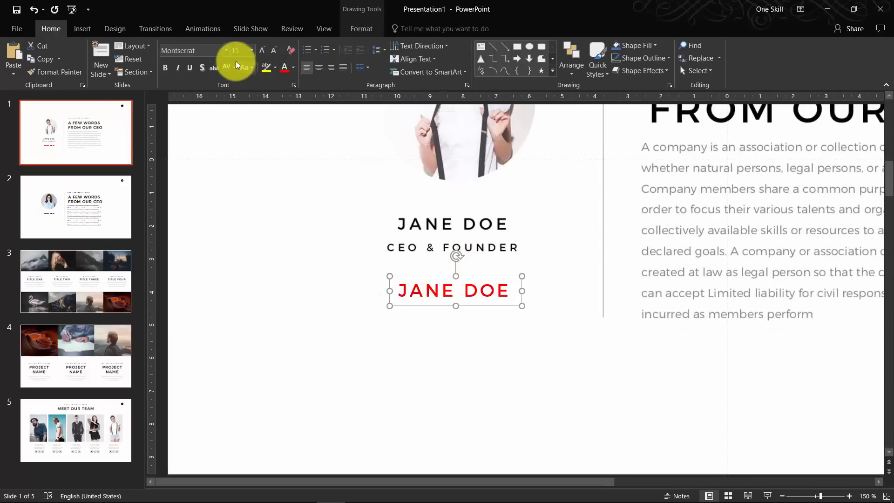
# Replace the copied red text with "CEO & FOUNDER"
pyautogui.click(430, 291)
pyautogui.hotkey('ctrl', 'a')
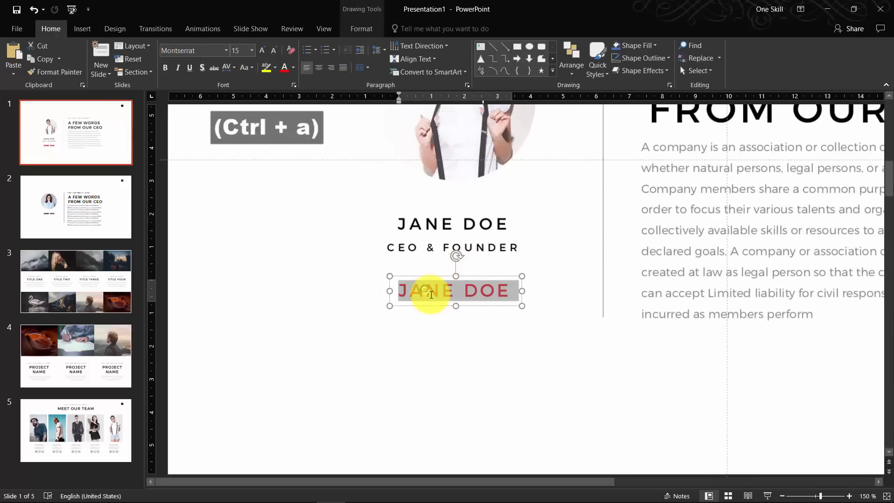
pyautogui.write('CEO')
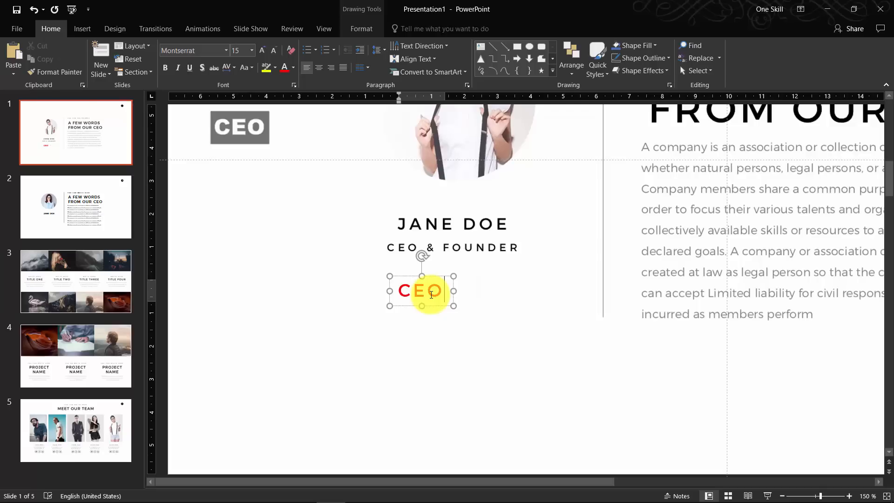
pyautogui.write(' & ')
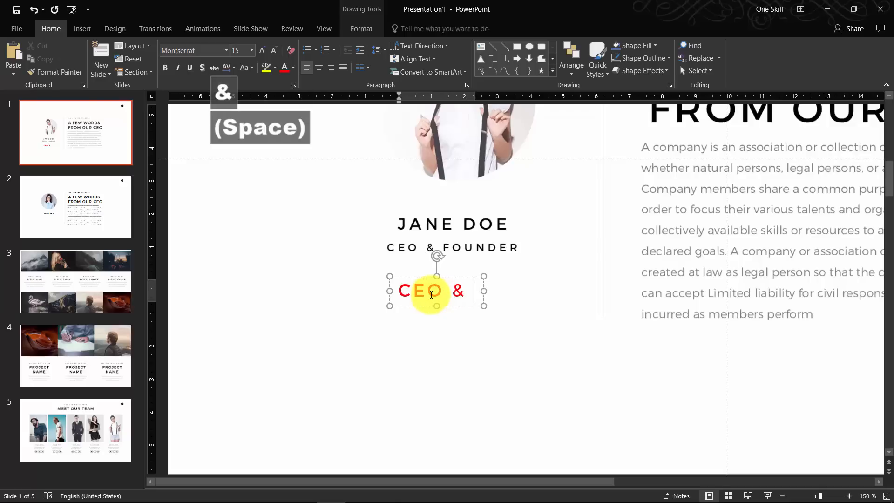
pyautogui.write('FOUNDER')
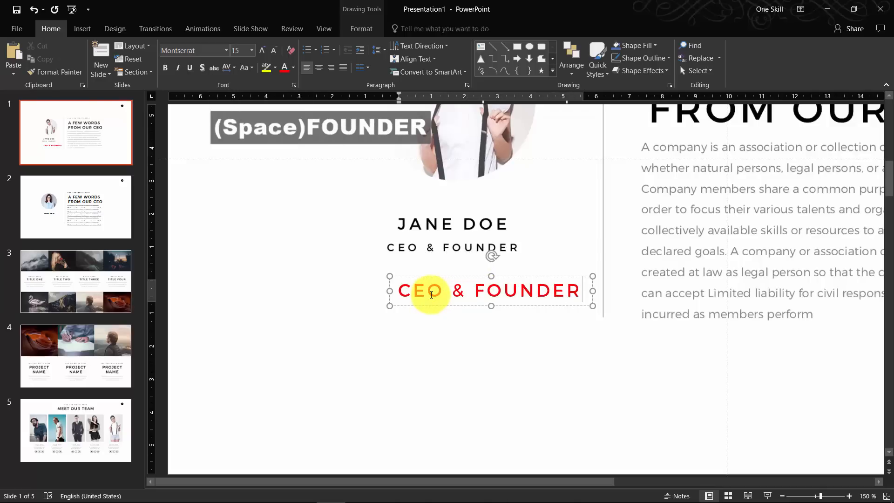
# Reduce the red CEO & FOUNDER text, trying font size 10 and settling on 9
pyautogui.click(409, 276)
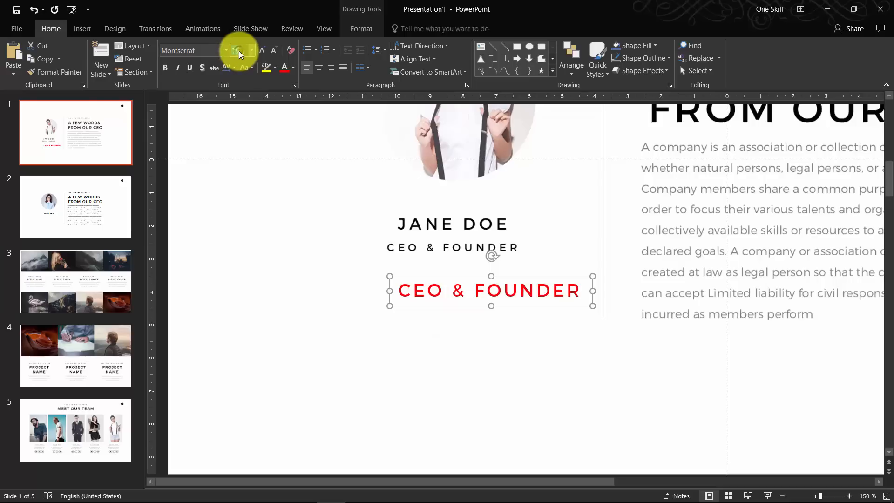
pyautogui.write('10')
pyautogui.press('Return')
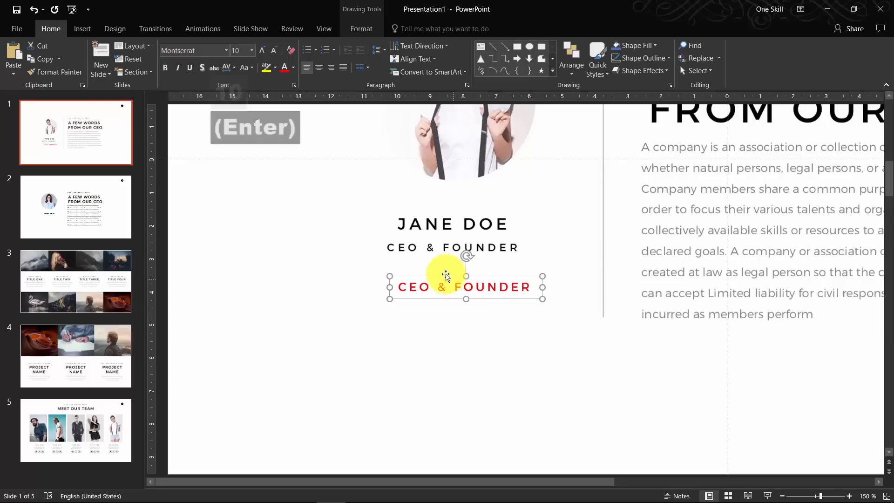
pyautogui.click(250, 50)
pyautogui.write('9')
pyautogui.press('Return')
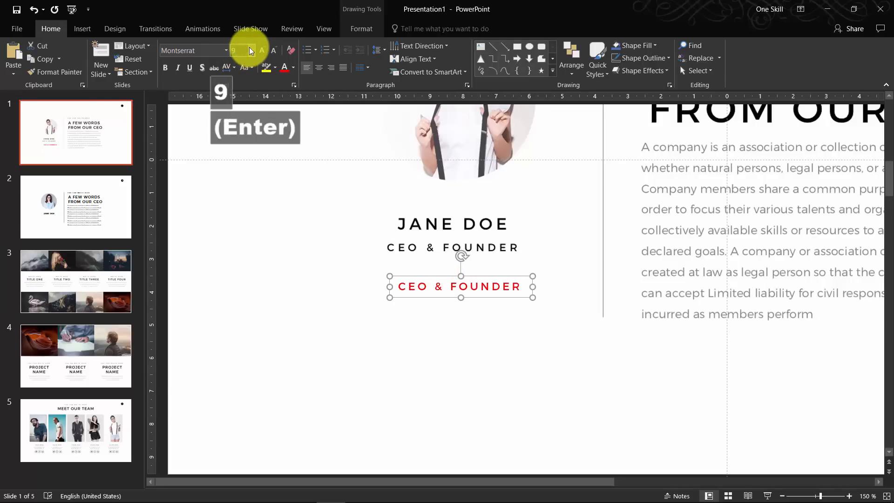
# Place the red CEO & FOUNDER text over the original caption and set its character spacing to Loose
pyautogui.keyDown('ctrl'); pyautogui.scroll(15, 469, 282); pyautogui.keyUp('ctrl')
pyautogui.moveTo(481, 270); pyautogui.dragTo(459, 193)
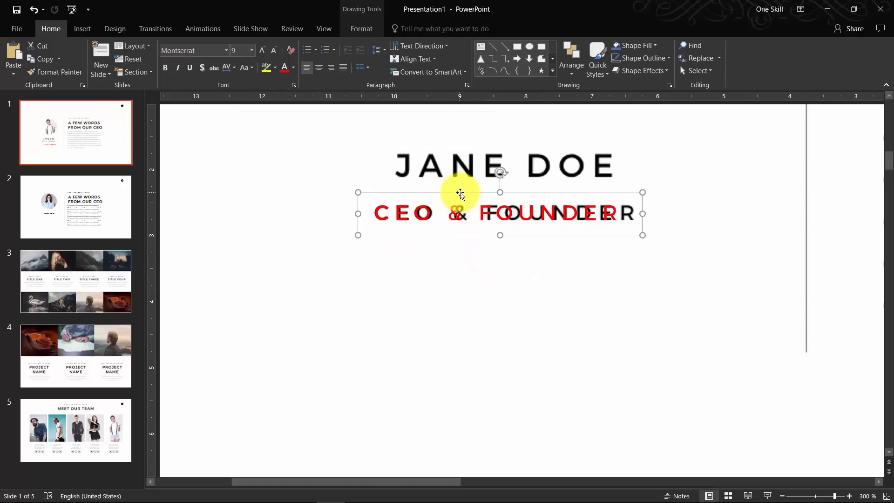
pyautogui.click(234, 67)
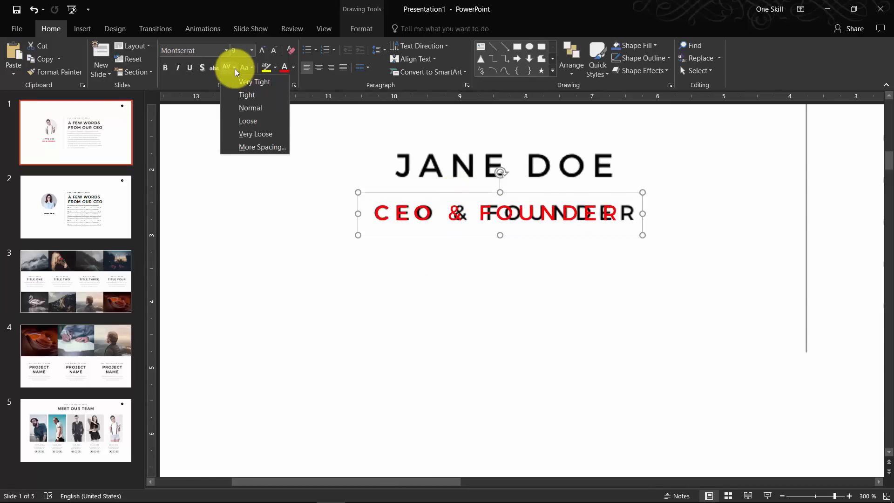
pyautogui.click(255, 123)
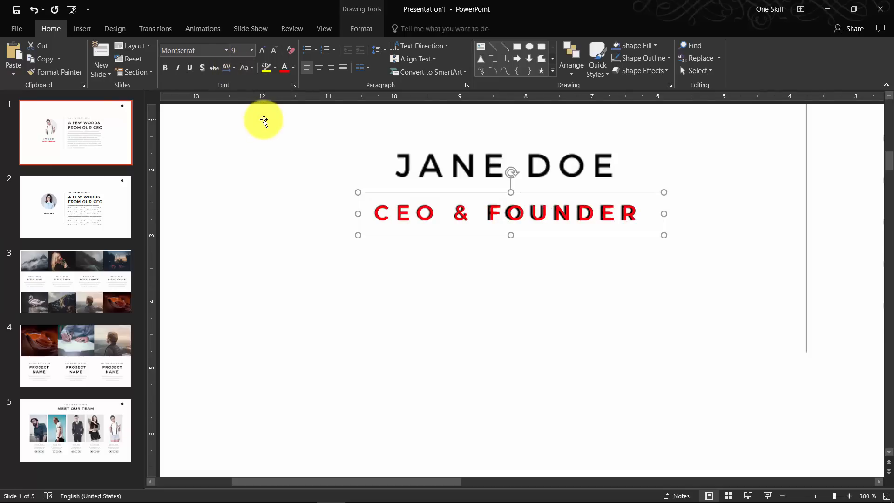
# Nudge the red CEO & FOUNDER text slightly left to align it with the original caption
pyautogui.press('Left')
pyautogui.press('Left')
pyautogui.press('Left')
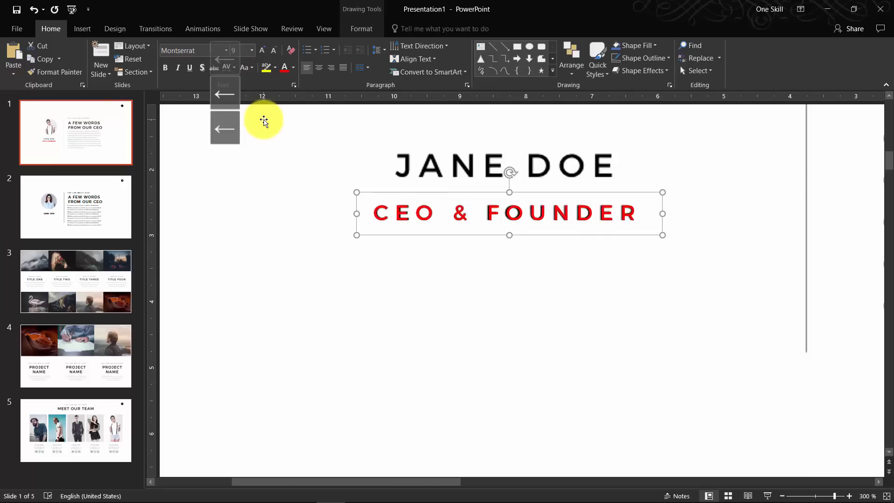
pyautogui.press('Right')
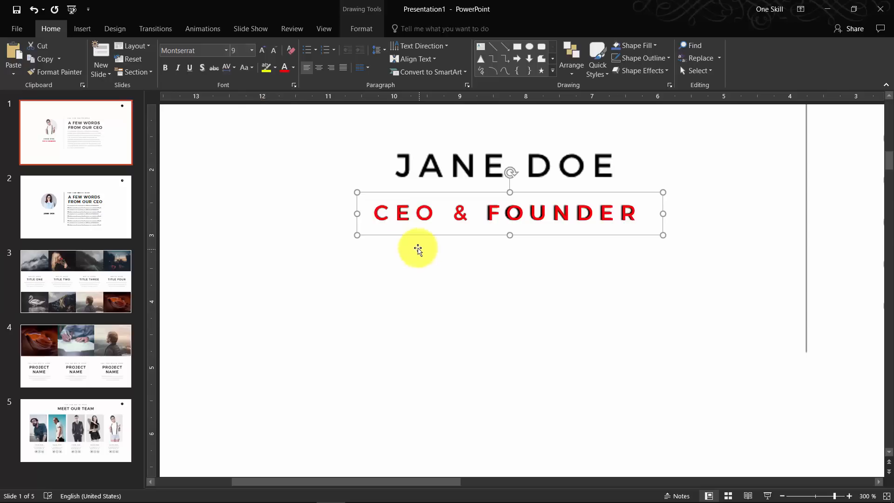
# Move the red CEO & FOUNDER text box from slide 1 to slide 2, beneath the name
pyautogui.hotkey('ctrl', 'x')
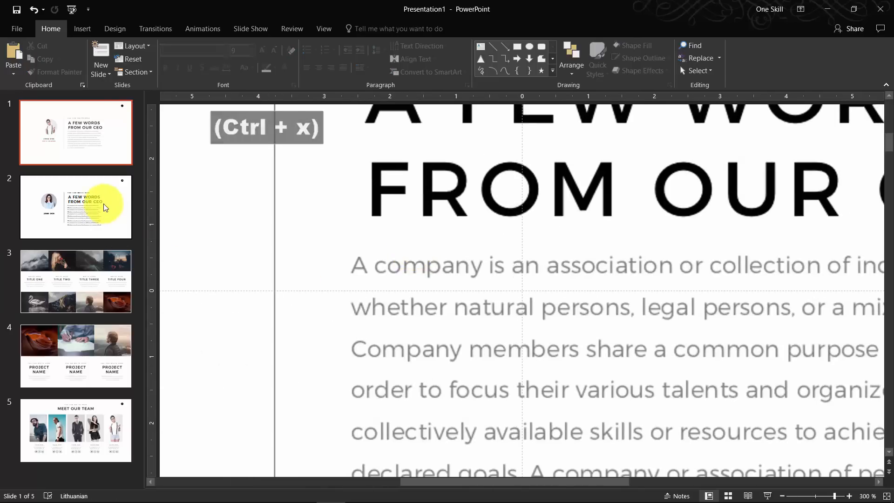
pyautogui.click(99, 199)
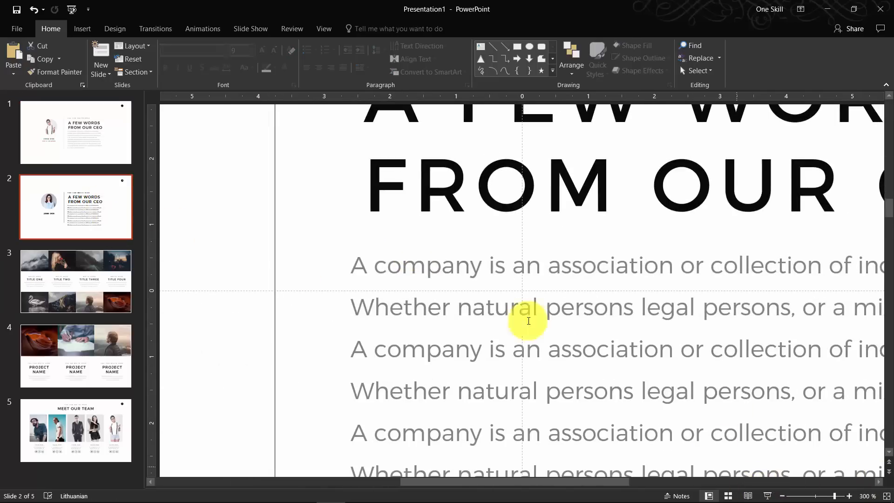
pyautogui.keyDown('ctrl'); pyautogui.scroll(-5, 507, 288); pyautogui.keyUp('ctrl')
pyautogui.keyDown('ctrl'); pyautogui.scroll(-3, 507, 288); pyautogui.keyUp('ctrl')
pyautogui.click(887, 496)
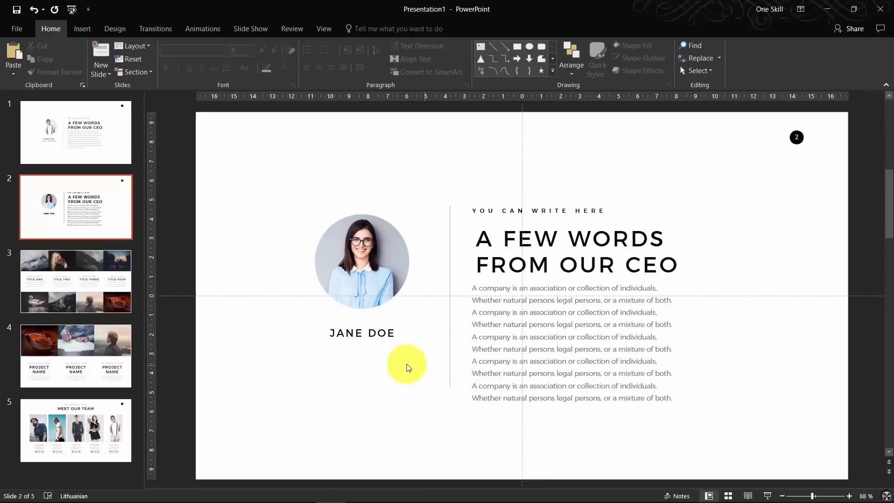
pyautogui.hotkey('ctrl', 'v')
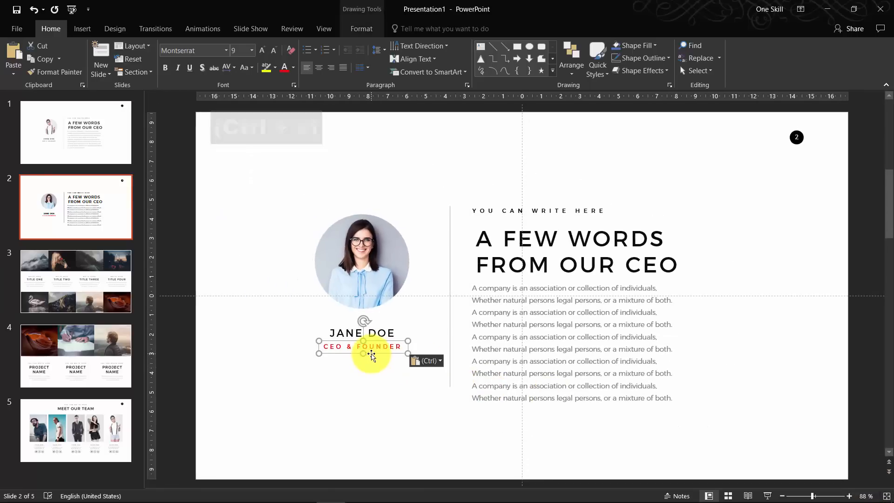
# Recolour slide 2's CEO & FOUNDER text black by sampling the name above it with the Eyedropper
pyautogui.keyDown('ctrl'); pyautogui.scroll(5, 358, 368); pyautogui.keyUp('ctrl')
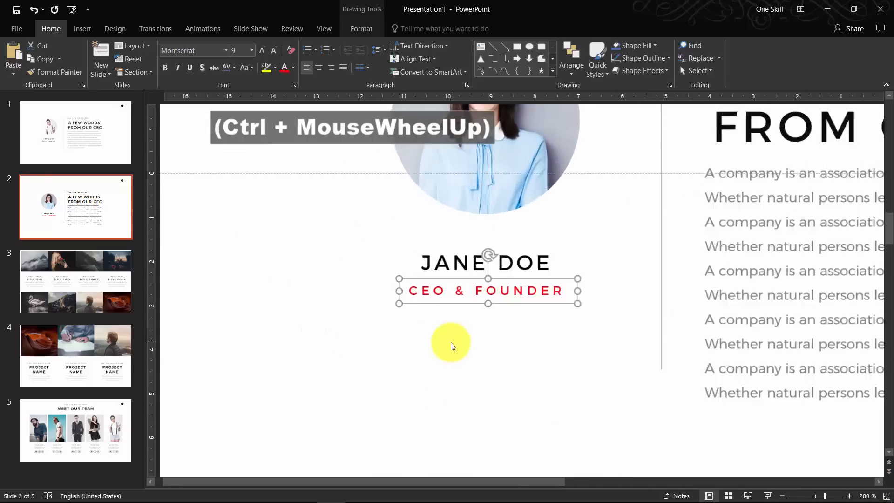
pyautogui.click(293, 67)
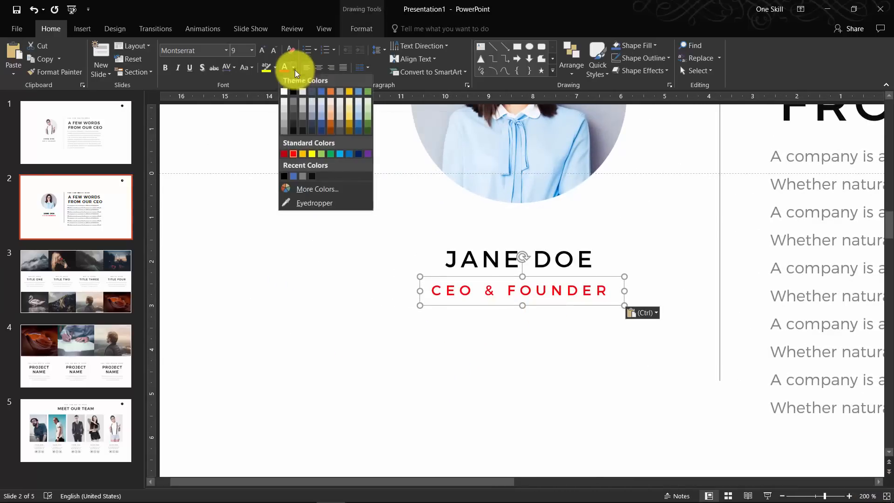
pyautogui.click(325, 204)
pyautogui.click(456, 253)
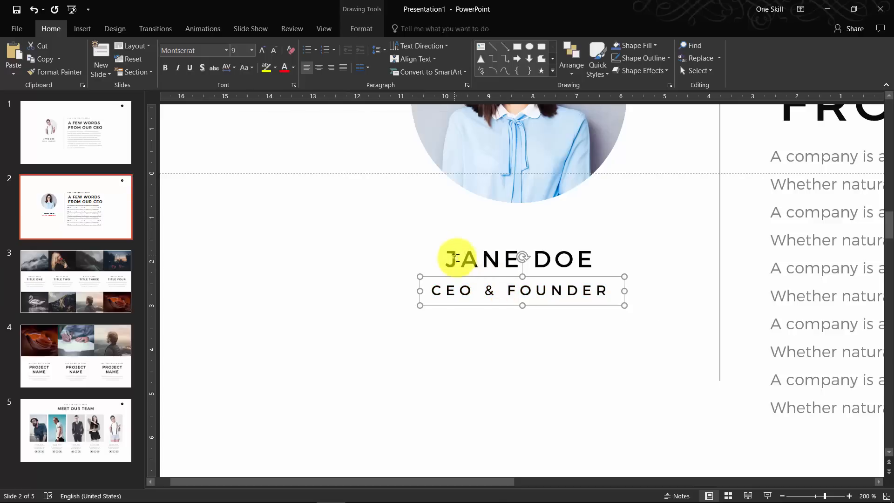
pyautogui.click(391, 242)
# Run the slide show from slide 2 and compare the rebuilt slide with the original slide 1
pyautogui.keyDown('ctrl'); pyautogui.scroll(-3, 612, 268); pyautogui.keyUp('ctrl')
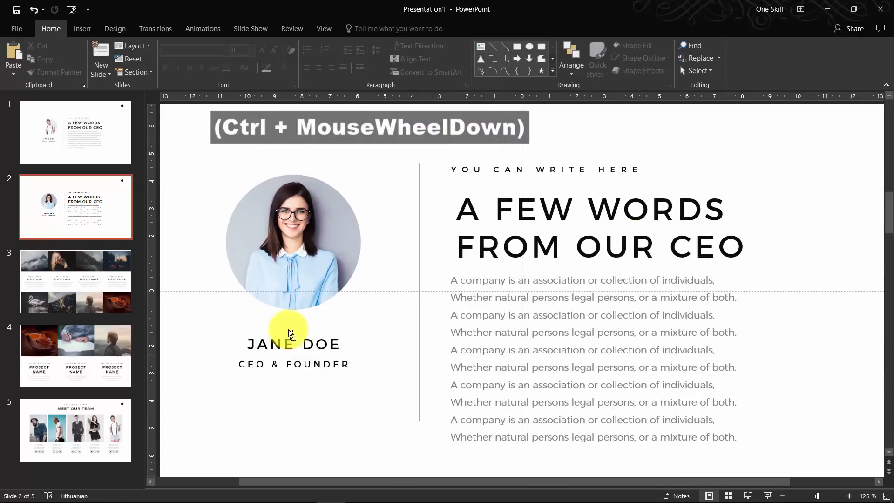
pyautogui.keyDown('ctrl'); pyautogui.scroll(-3, 291, 303); pyautogui.keyUp('ctrl')
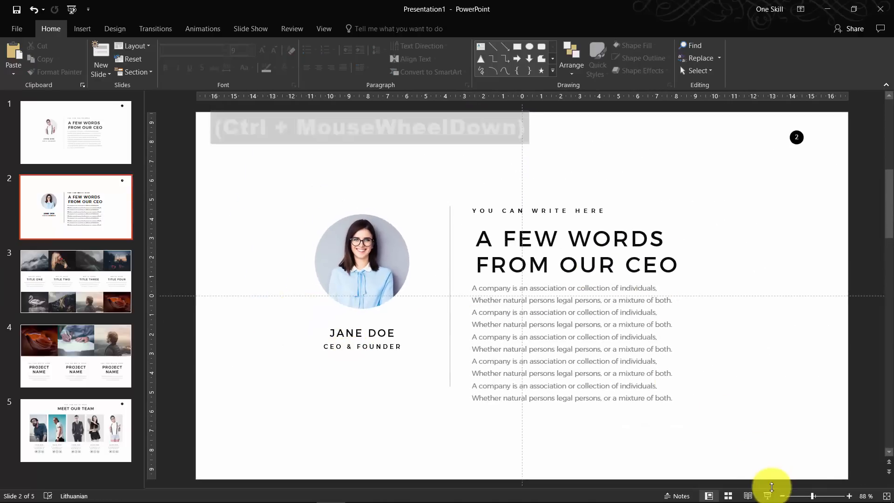
pyautogui.click(768, 496)
pyautogui.press('Left')
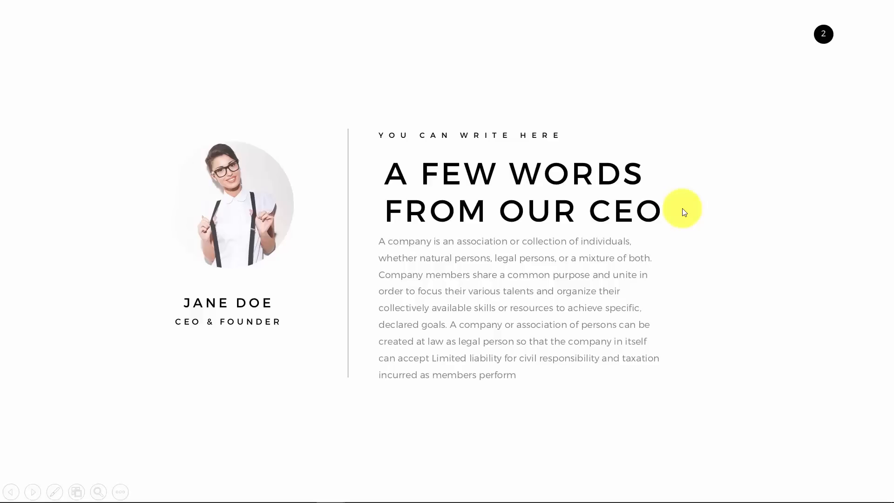
pyautogui.press('Right')
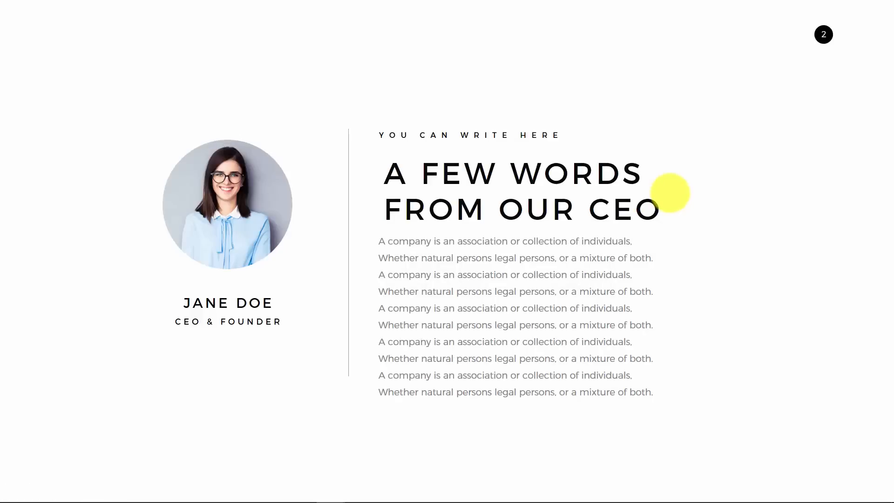
pyautogui.press('Left')
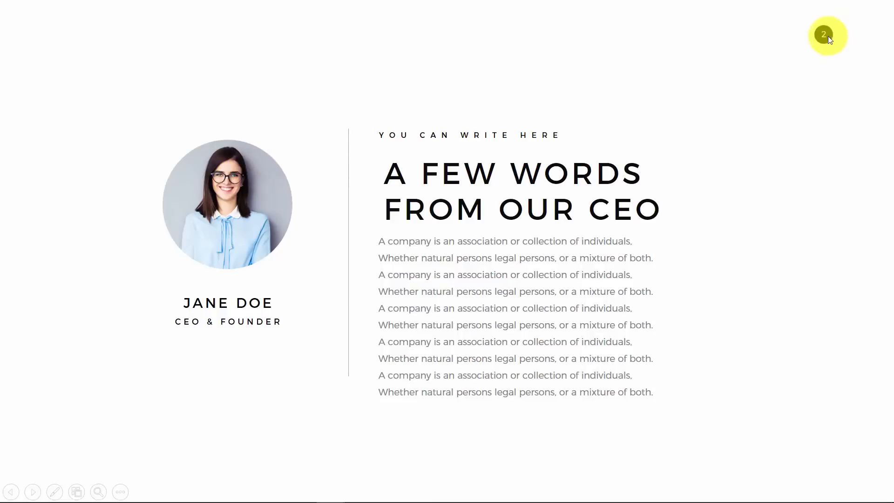
# End the slide show and add a new slide after slide 3 with the Blank layout
pyautogui.press('Escape')
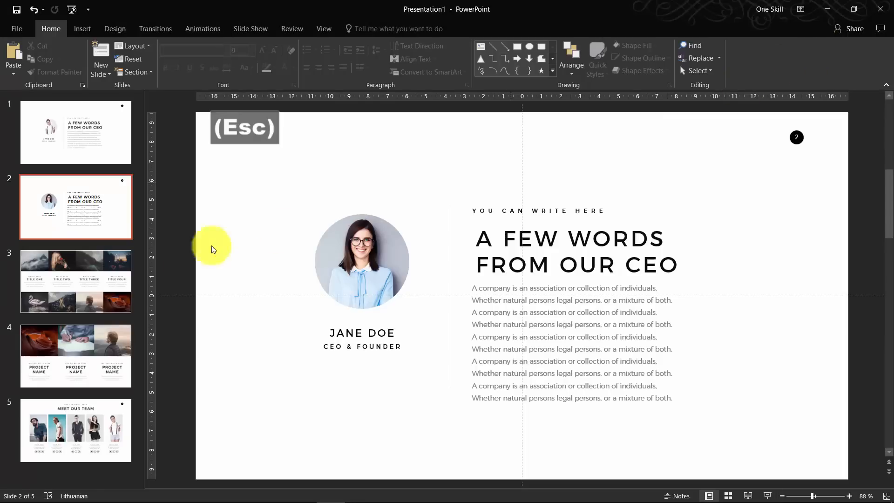
pyautogui.click(108, 280)
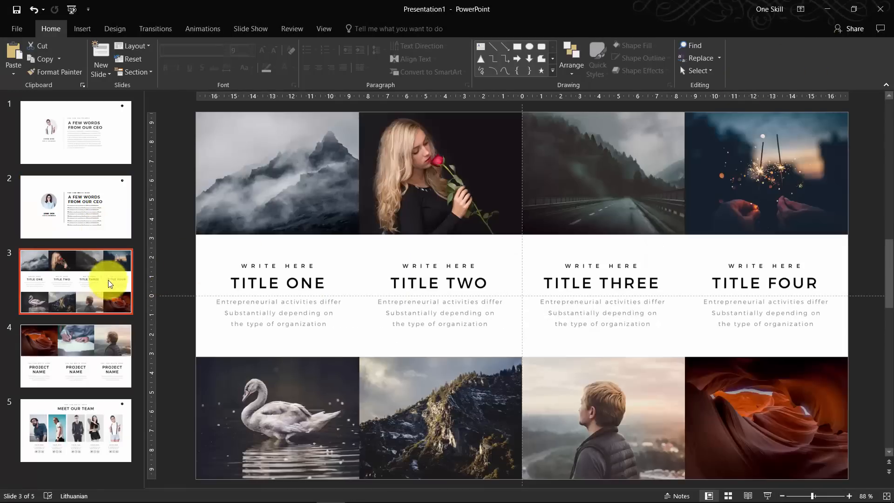
pyautogui.rightClick(99, 319)
pyautogui.click(132, 354)
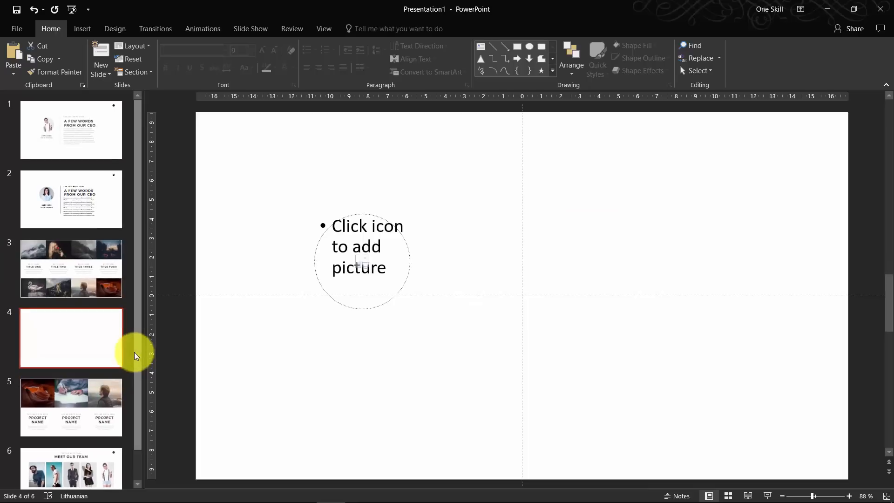
pyautogui.rightClick(88, 330)
pyautogui.moveTo(149, 270)
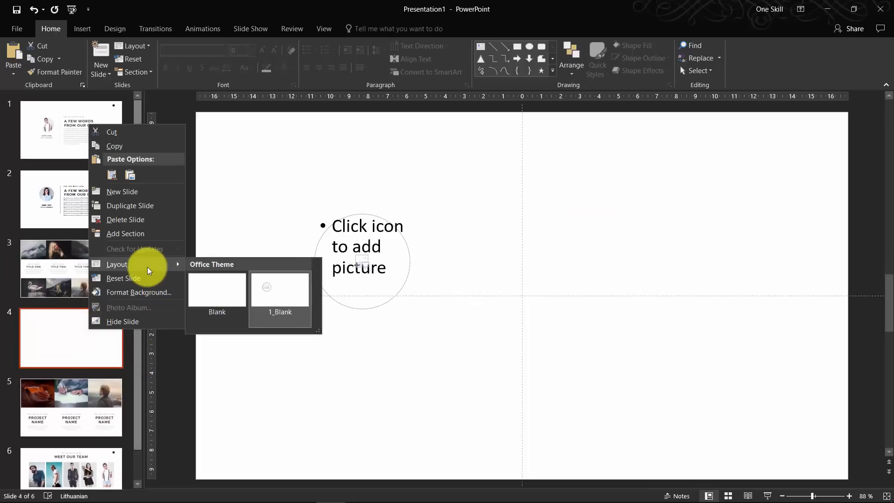
pyautogui.click(217, 290)
# Draw a rectangle about 8.25 cm wide and 5.2 cm high on blank slide 4 and shift it toward the slide's upper-left corner
pyautogui.click(96, 257)
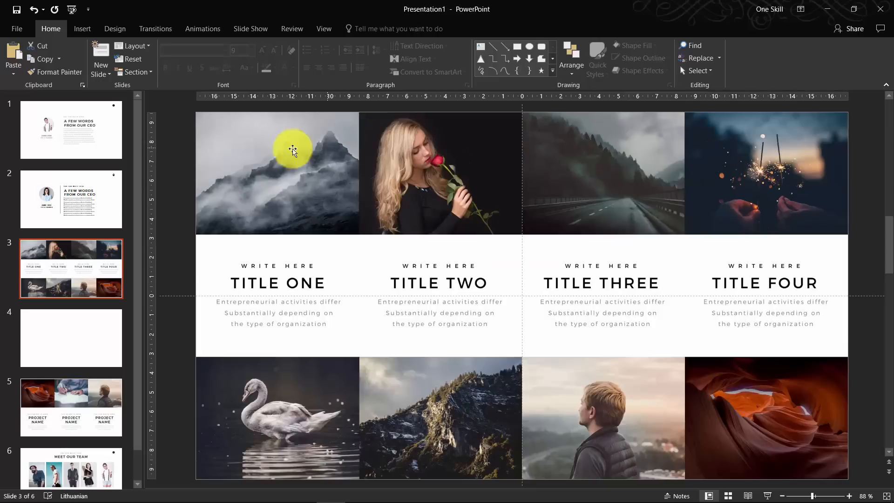
pyautogui.click(84, 344)
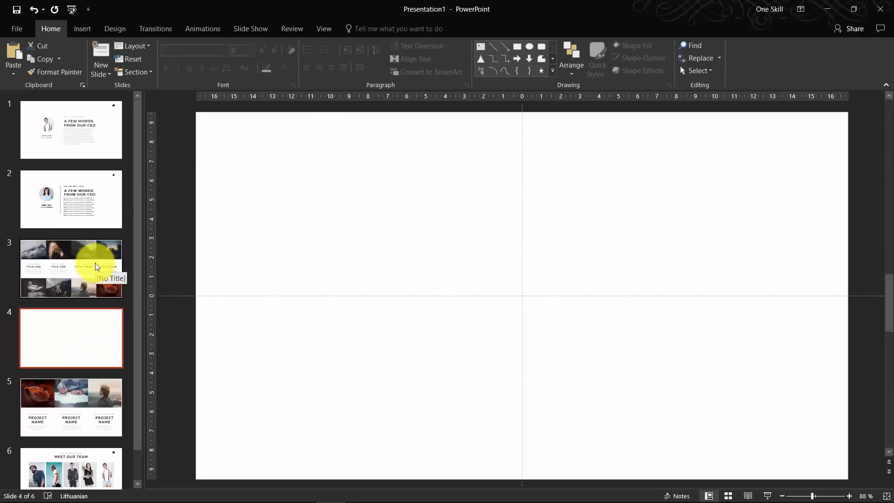
pyautogui.click(82, 29)
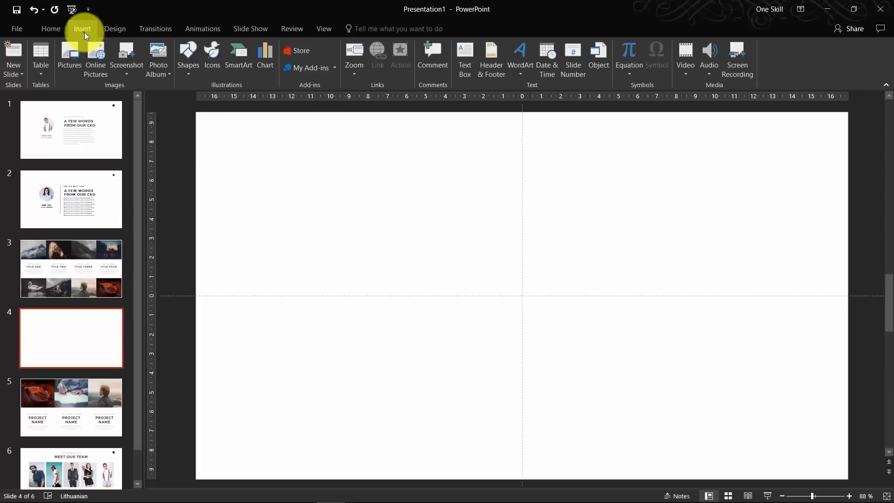
pyautogui.click(188, 81)
pyautogui.click(216, 104)
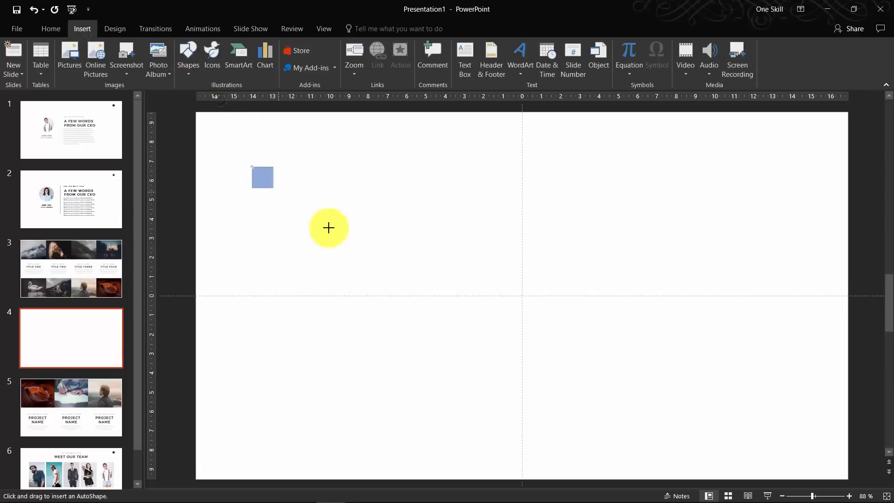
pyautogui.moveTo(328, 228); pyautogui.dragTo(410, 267)
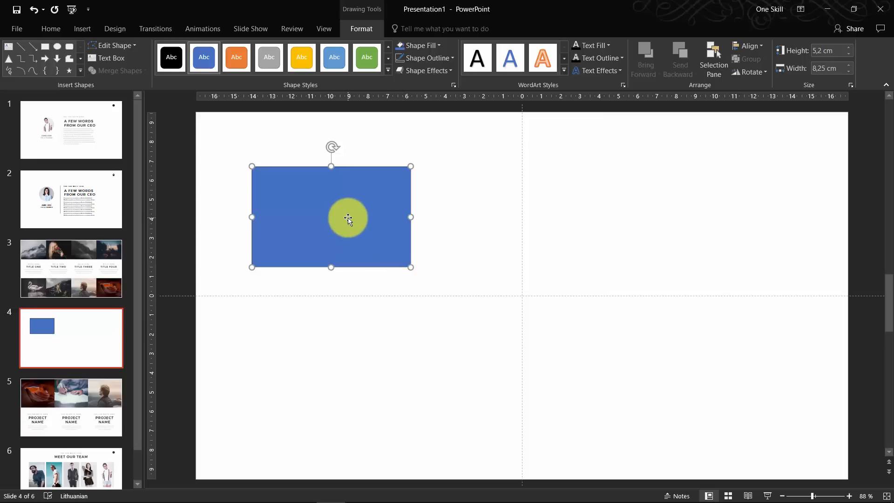
pyautogui.moveTo(348, 219); pyautogui.dragTo(329, 190)
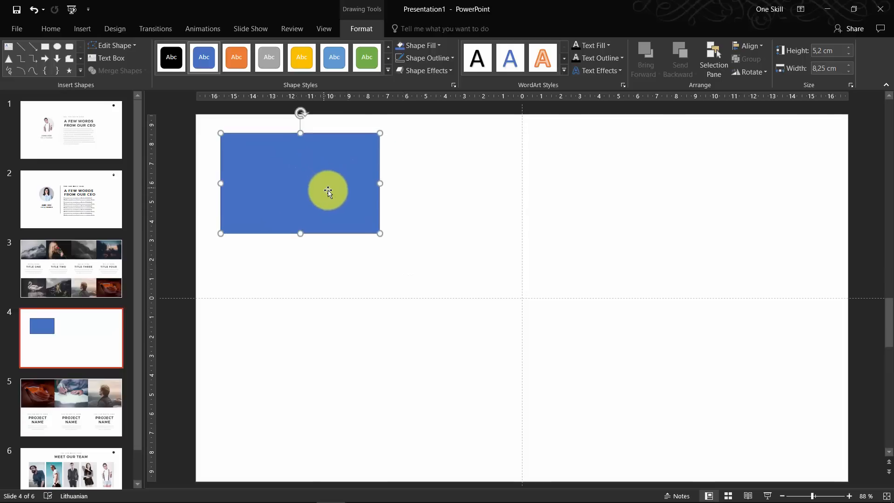
# Transfer the blue rectangle to slide 3 and align it with the upper-left corner of the mountain photo
pyautogui.hotkey('ctrl', 'x')
pyautogui.click(111, 263)
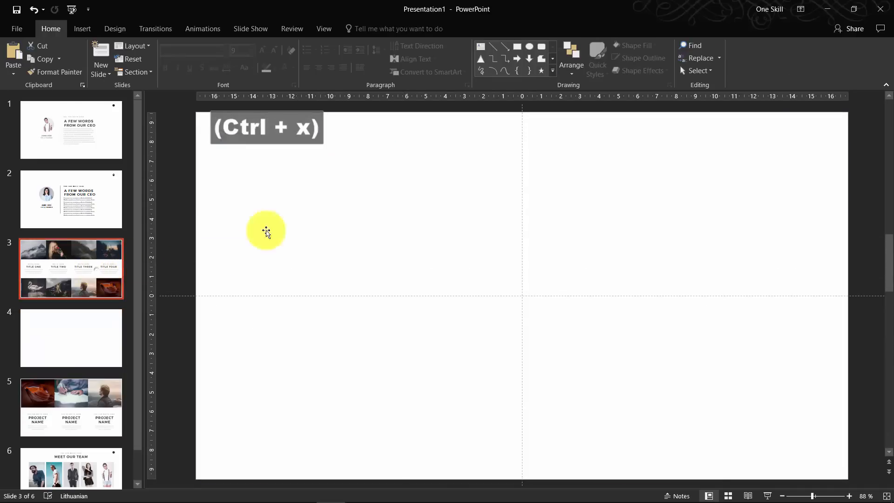
pyautogui.hotkey('ctrl', 'v')
pyautogui.moveTo(325, 190); pyautogui.dragTo(296, 164)
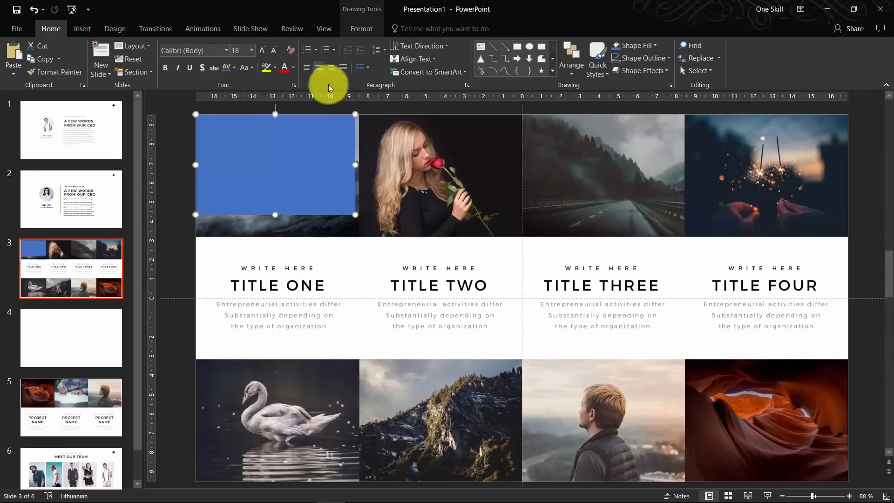
# Remove the outline from the blue rectangle
pyautogui.click(362, 31)
pyautogui.click(438, 59)
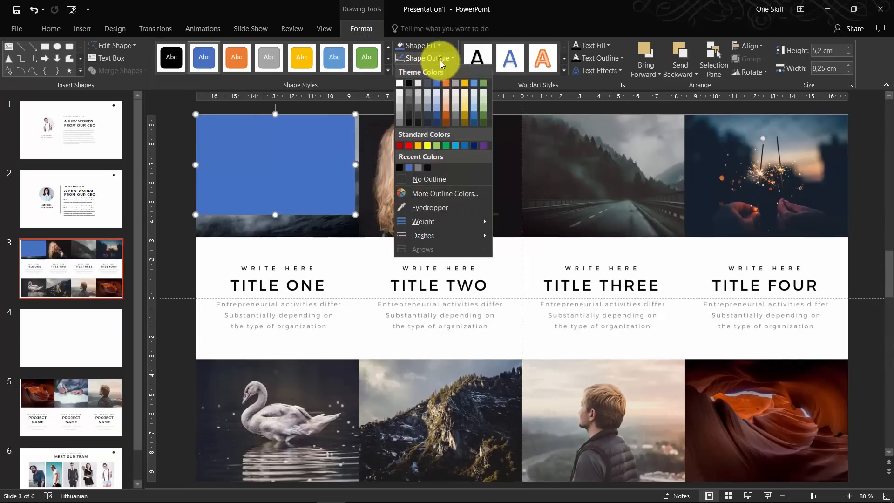
pyautogui.click(429, 179)
# Give the rectangle a semi-transparent red fill and resize it to about 8.47 by 6.29 cm so it covers the mountain photo
pyautogui.click(432, 45)
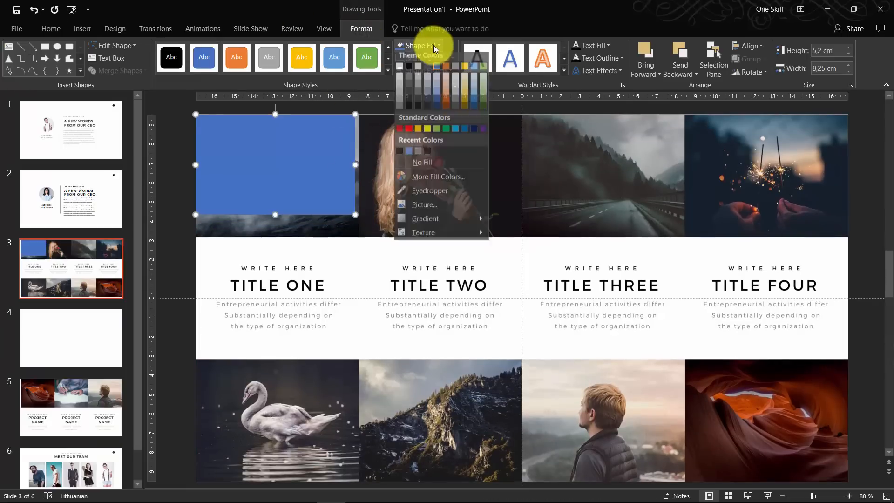
pyautogui.click(441, 180)
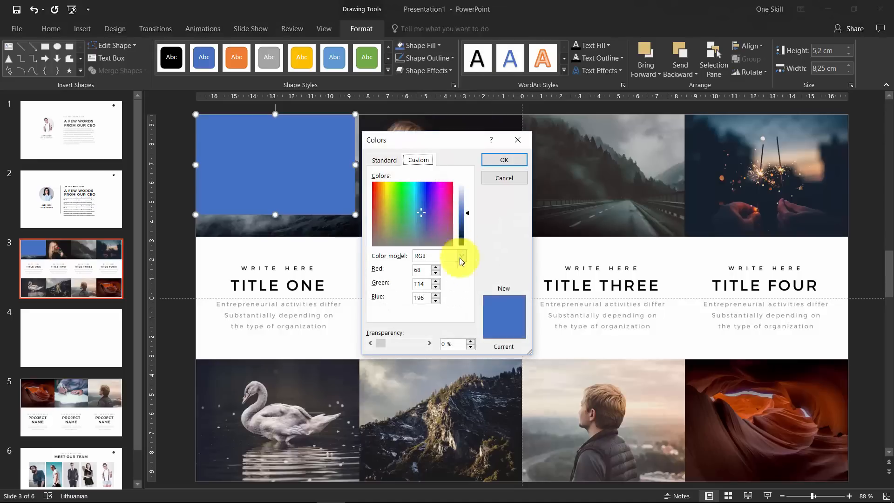
pyautogui.click(498, 161)
pyautogui.click(420, 46)
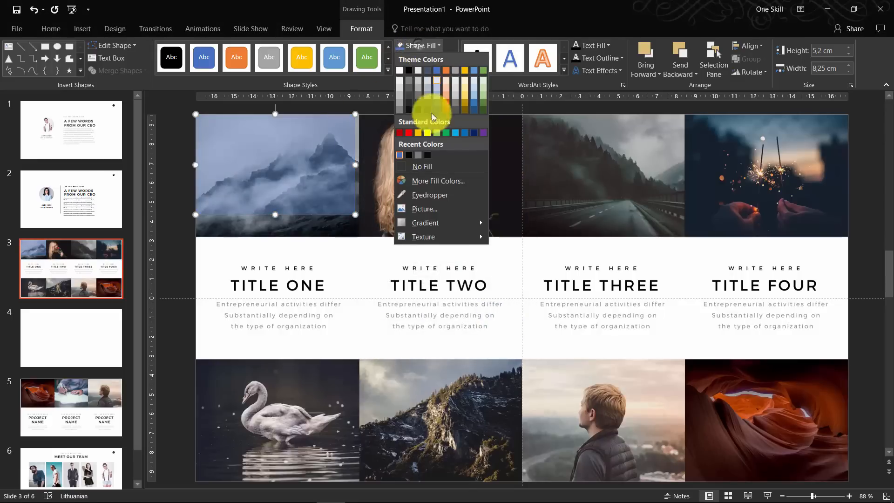
pyautogui.click(409, 132)
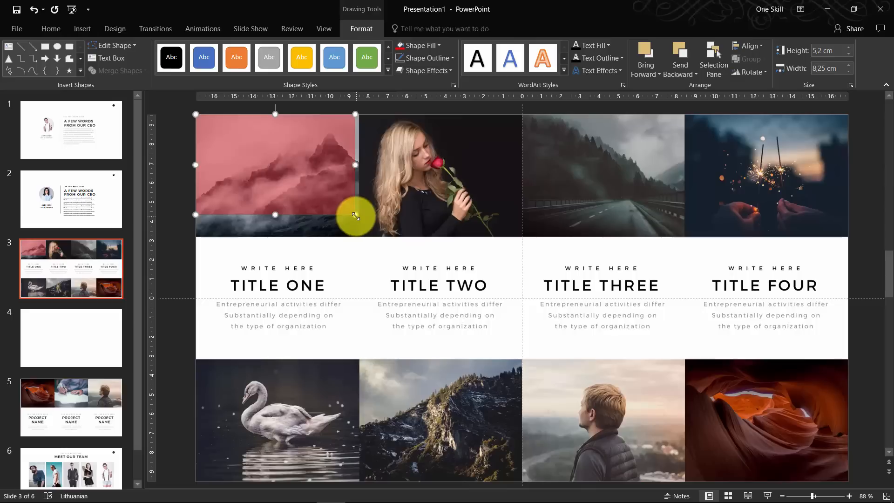
pyautogui.moveTo(355, 214); pyautogui.dragTo(359, 234)
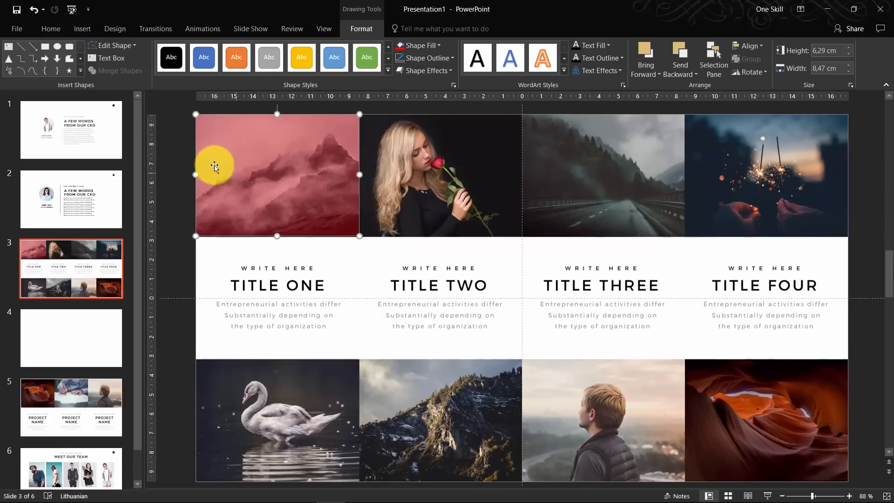
pyautogui.click(183, 144)
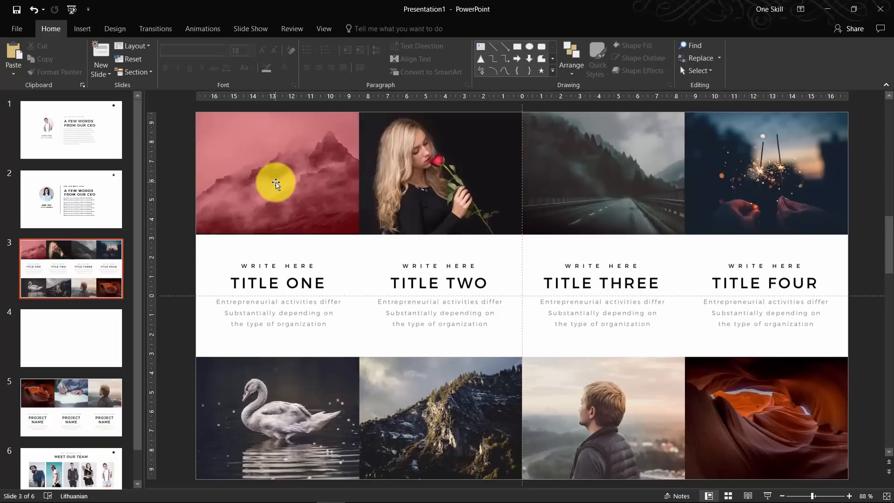
# Move the red rectangle from slide 3 to blank slide 4
pyautogui.click(274, 186)
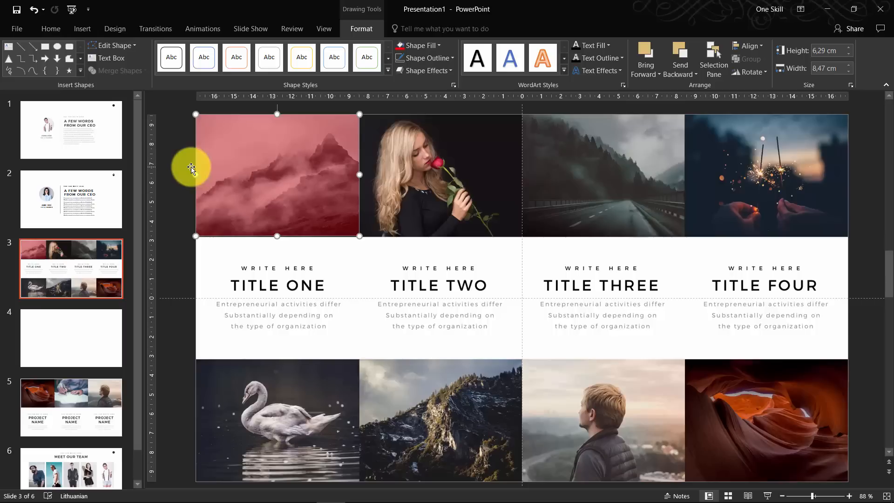
pyautogui.press('ctrl')
pyautogui.hotkey('ctrl', 'x')
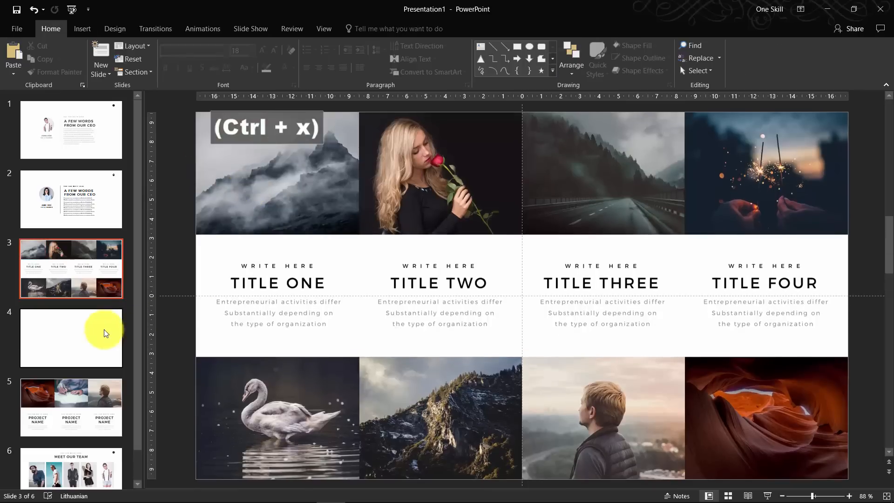
pyautogui.click(104, 329)
pyautogui.hotkey('ctrl', 'v')
# Stretch the red rectangle on slide 4 to nearly half the slide's width and height, keeping its upper-left corner in place
pyautogui.moveTo(359, 174); pyautogui.dragTo(518, 205)
pyautogui.moveTo(354, 236); pyautogui.dragTo(385, 273)
pyautogui.click(620, 223)
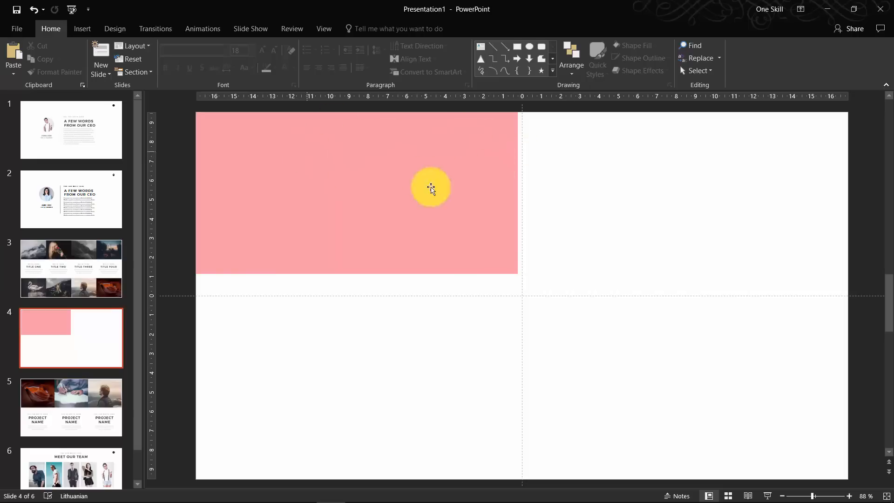
# Open the custom slide size settings from the Slide Master, copy the slide width value and close the settings
pyautogui.click(324, 29)
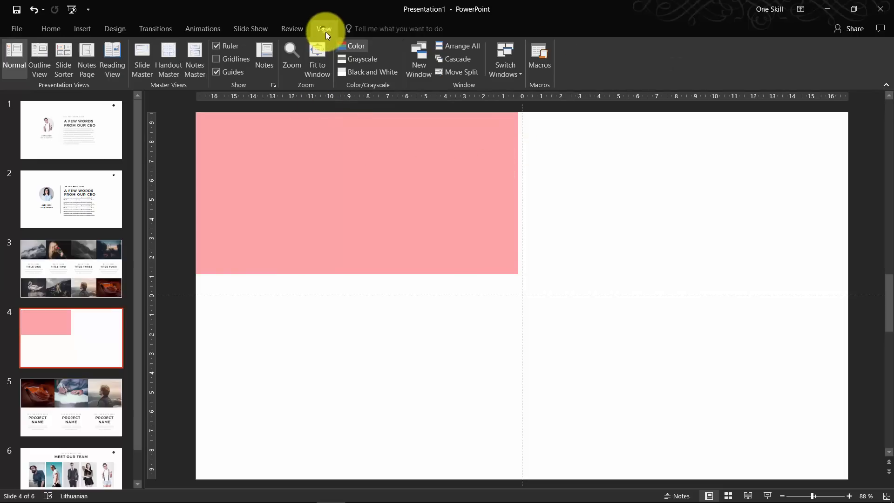
pyautogui.click(140, 72)
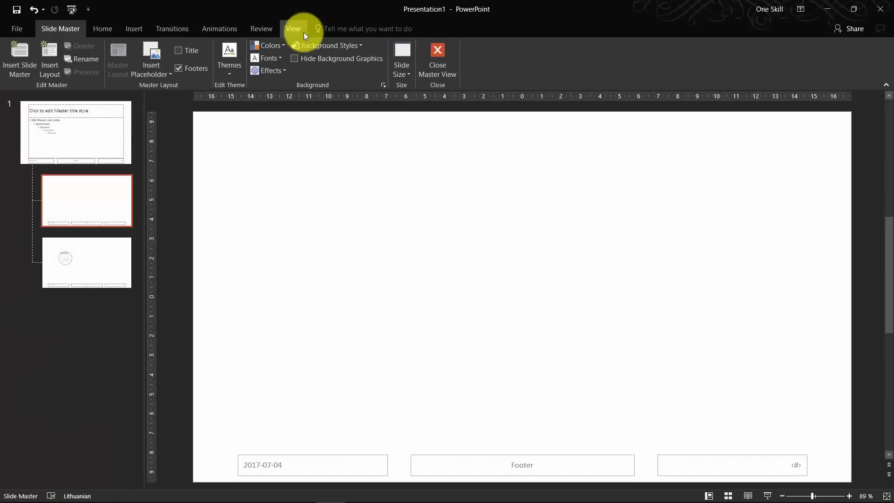
pyautogui.click(292, 29)
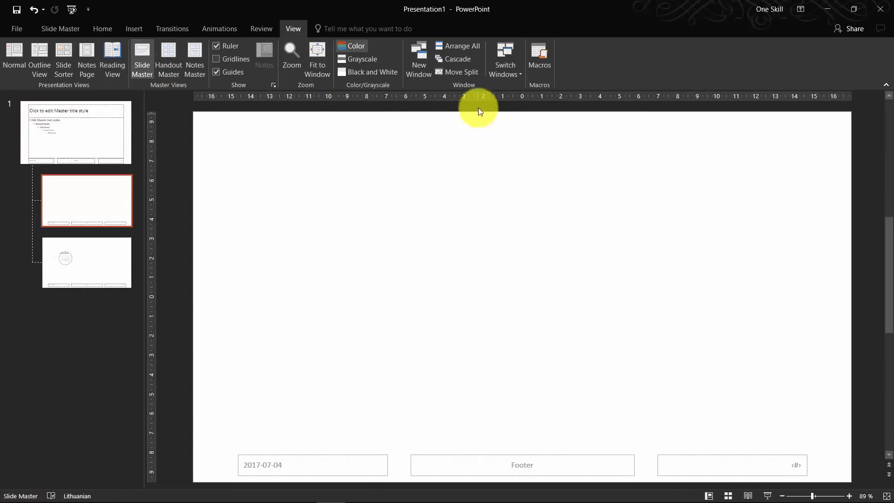
pyautogui.click(144, 58)
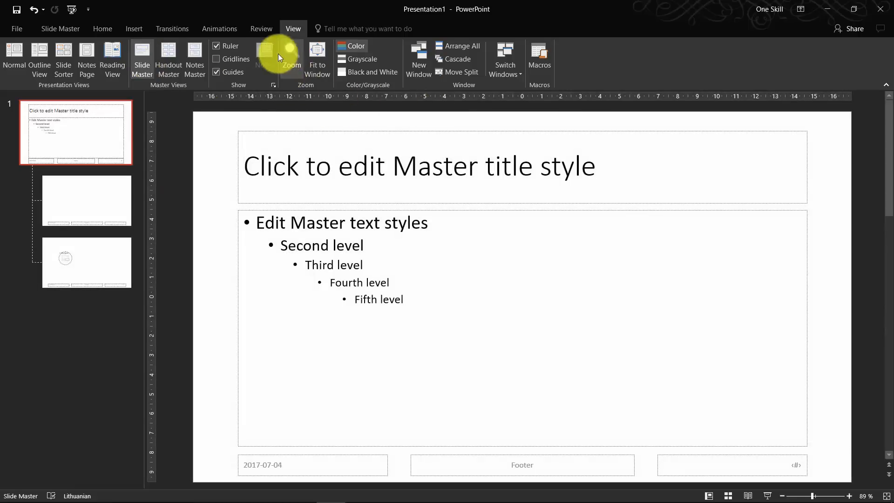
pyautogui.click(46, 30)
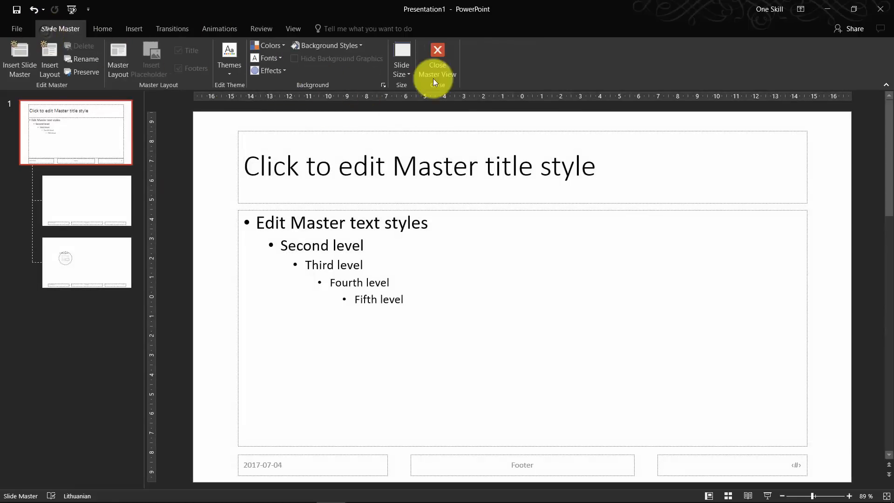
pyautogui.click(408, 73)
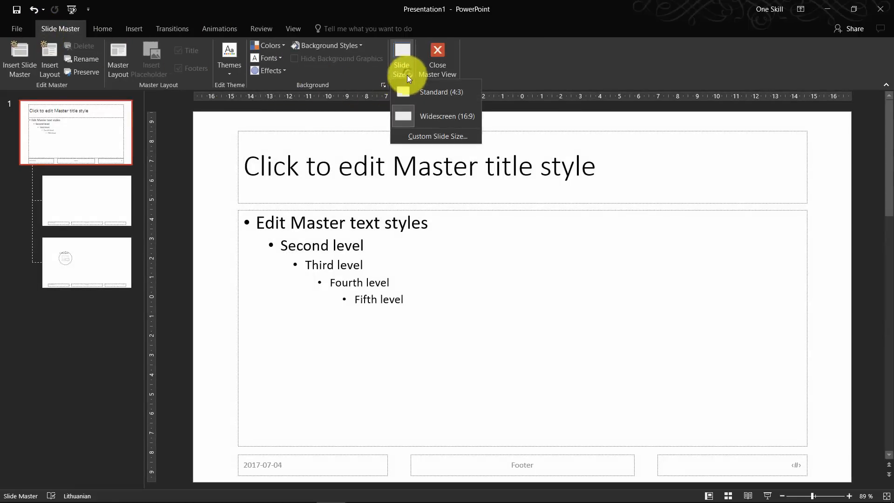
pyautogui.click(428, 134)
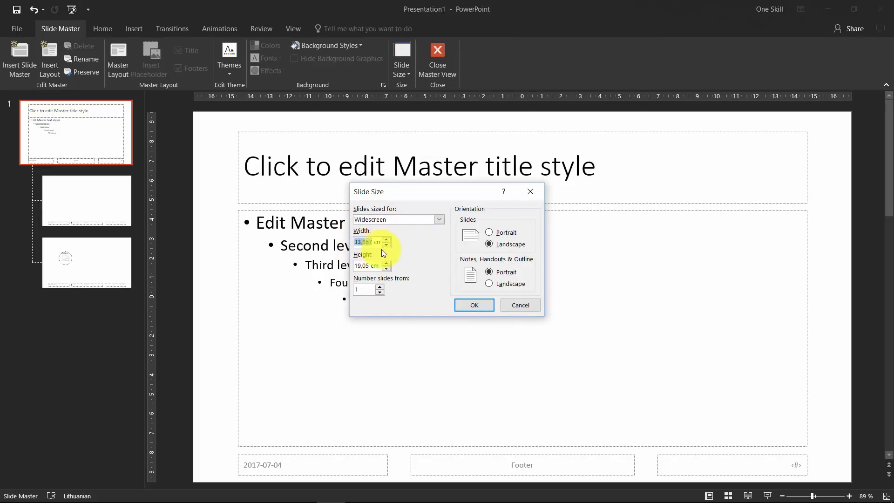
pyautogui.hotkey('ctrl', 'c')
pyautogui.click(472, 305)
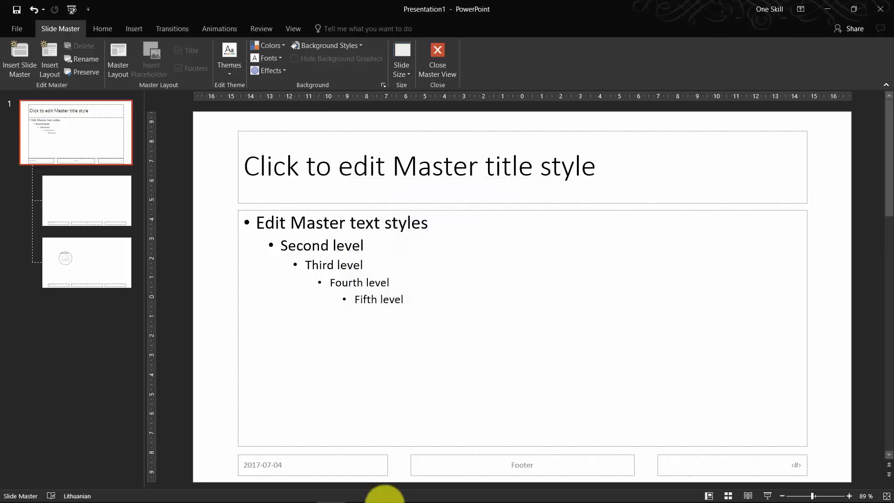
# Switch to Calculator, divide the copied width 33,867 by 4, copy the result, and return to PowerPoint's normal slide view
pyautogui.moveTo(410, 494)
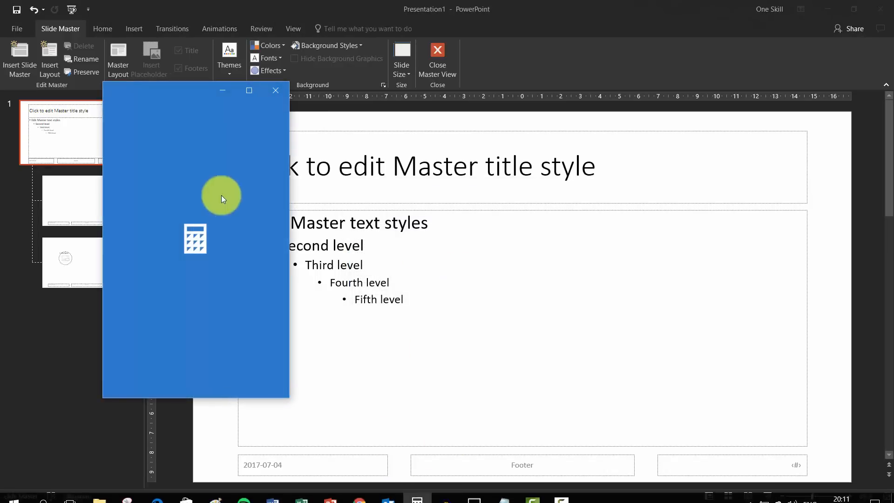
pyautogui.hotkey('ctrl', 'v')
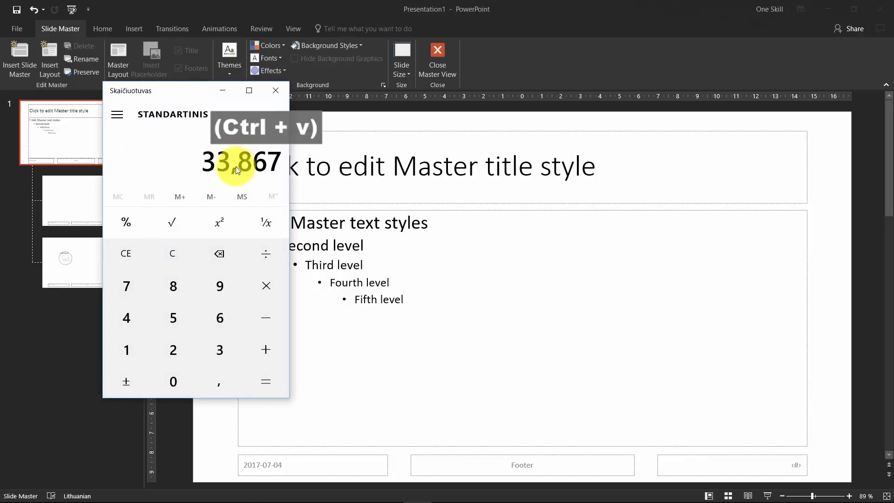
pyautogui.press('/')
pyautogui.press('4')
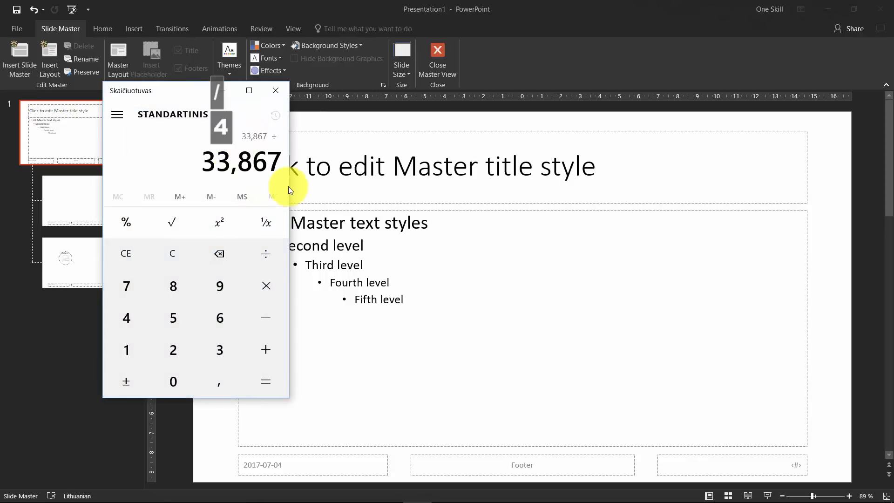
pyautogui.press('Return')
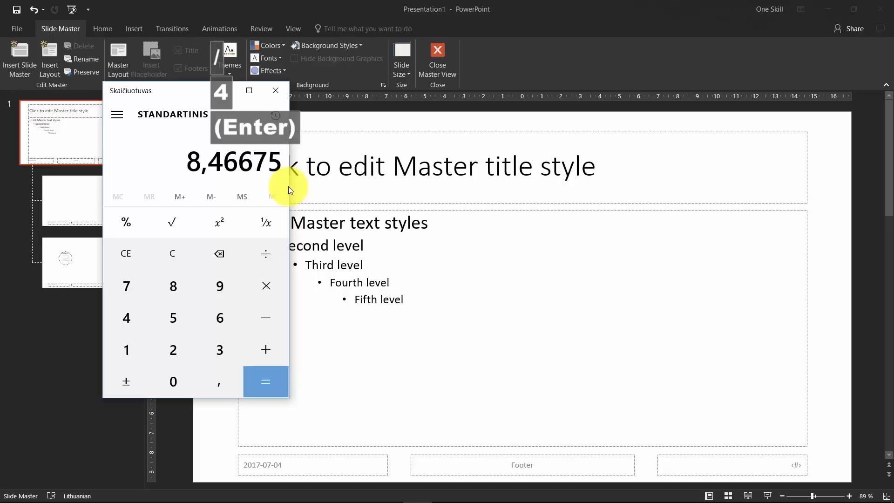
pyautogui.rightClick(222, 162)
pyautogui.click(219, 129)
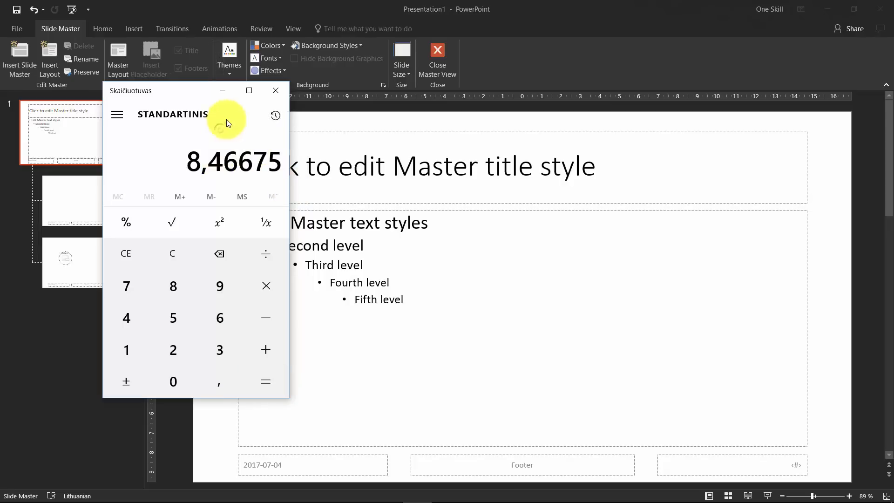
pyautogui.click(222, 90)
pyautogui.click(439, 60)
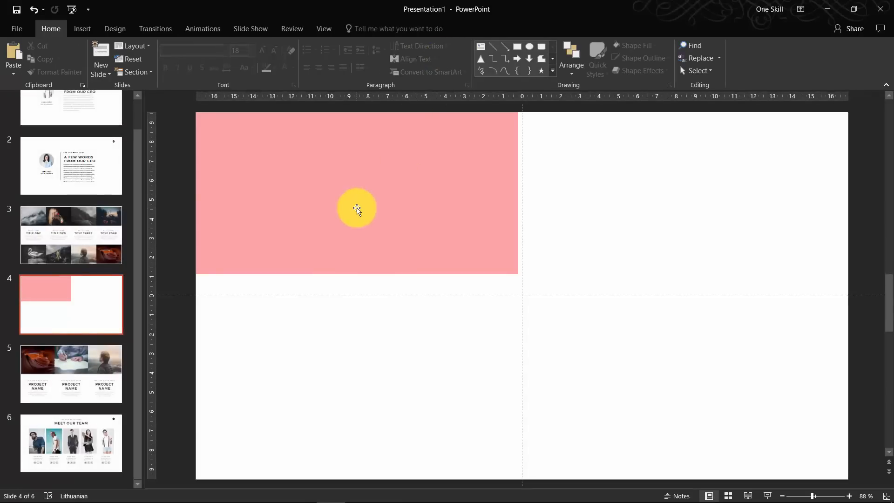
# Set the width of the pink rectangle on slide 4 to 8,46675 cm
pyautogui.click(355, 207)
pyautogui.click(361, 28)
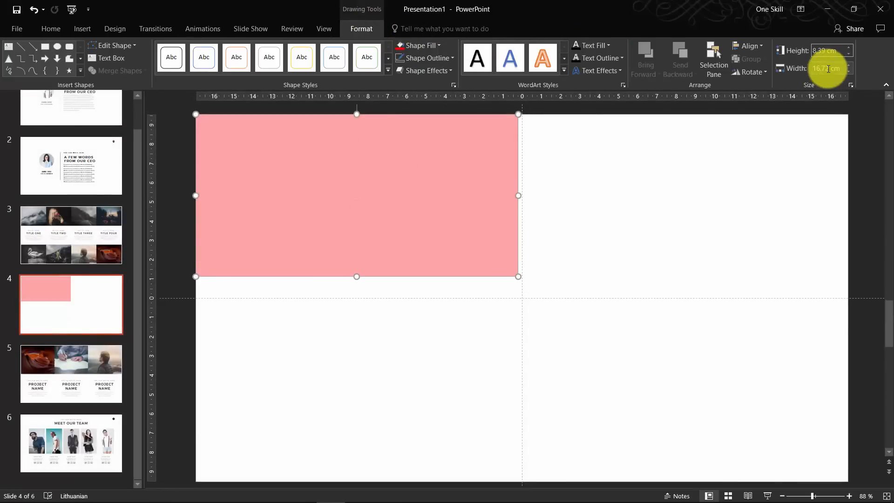
pyautogui.hotkey('ctrl', 'v')
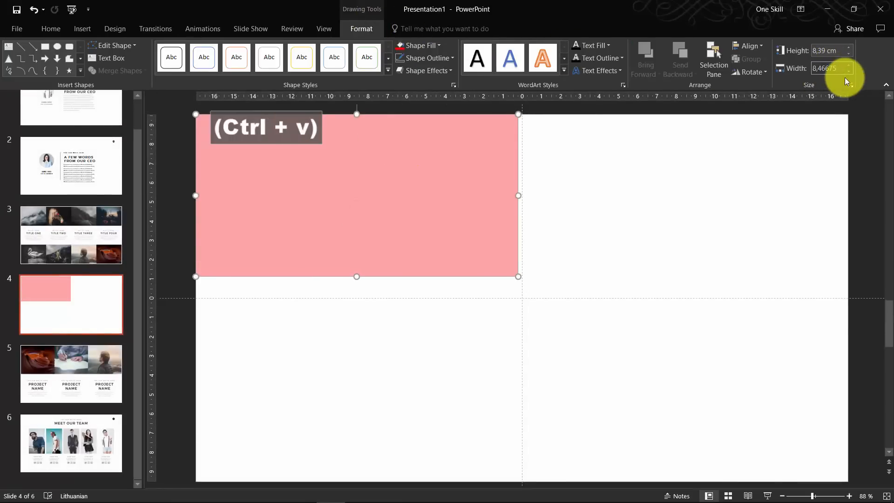
pyautogui.press('Return')
pyautogui.click(750, 215)
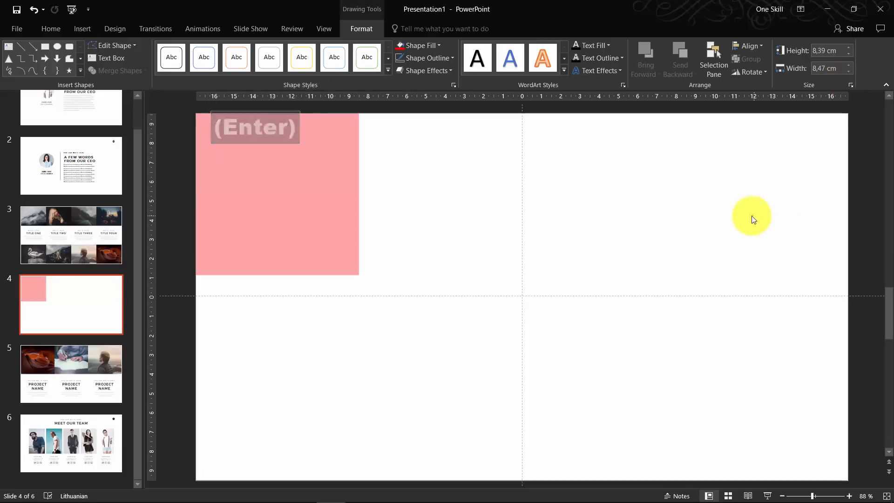
# Copy the slide height value from the custom slide size settings in the Slide Master and return to the normal slide view
pyautogui.click(125, 237)
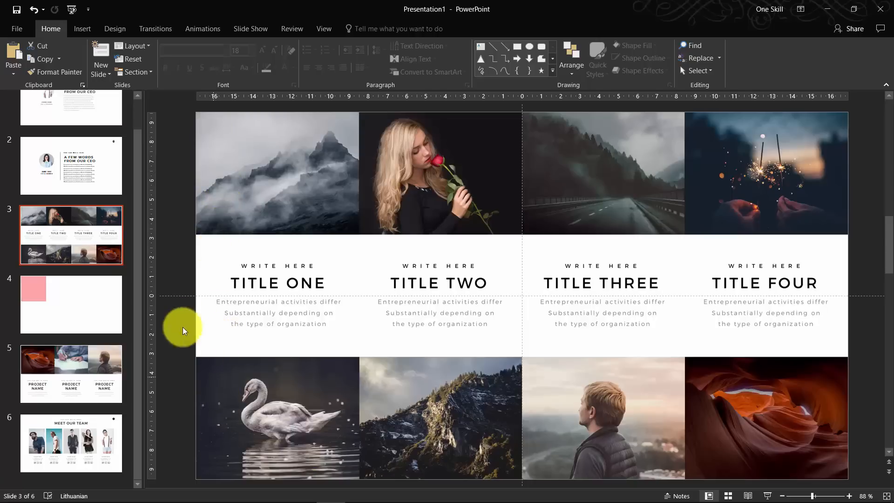
pyautogui.click(321, 30)
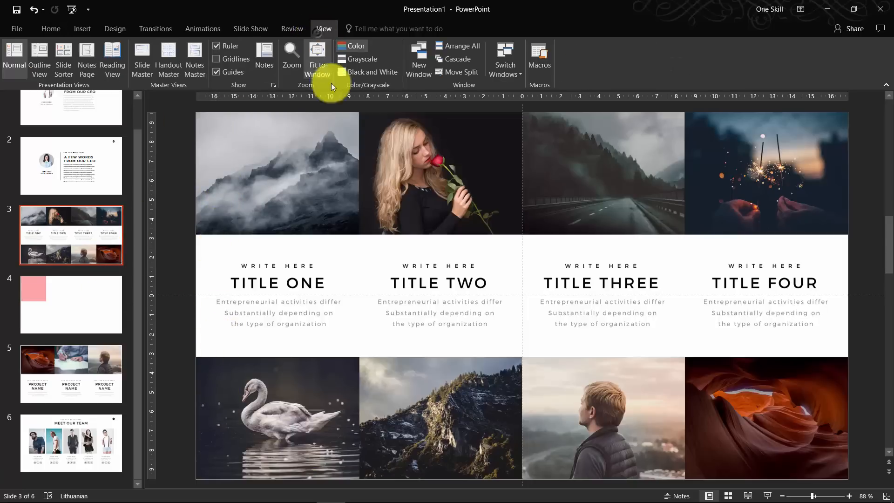
pyautogui.click(146, 68)
pyautogui.click(403, 74)
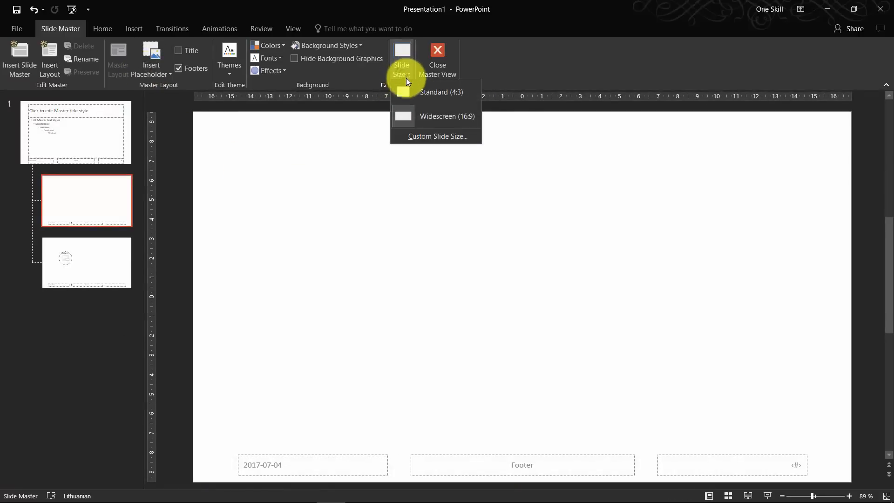
pyautogui.click(436, 135)
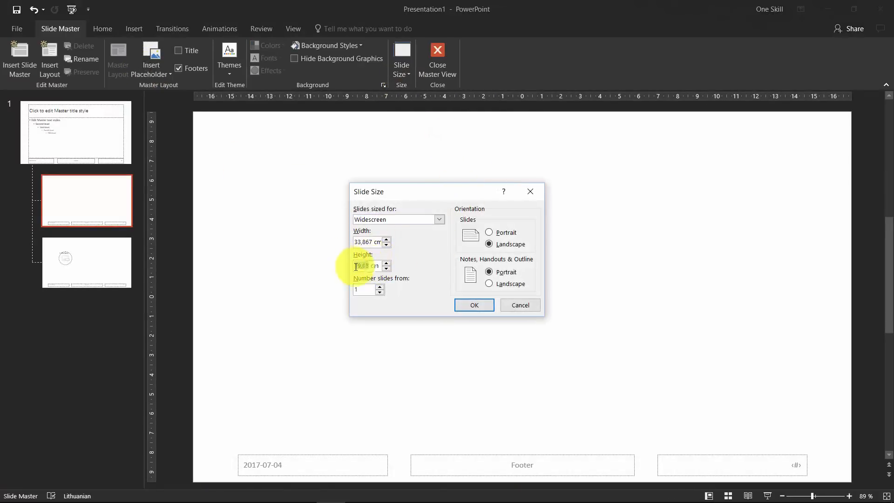
pyautogui.press('ctrl')
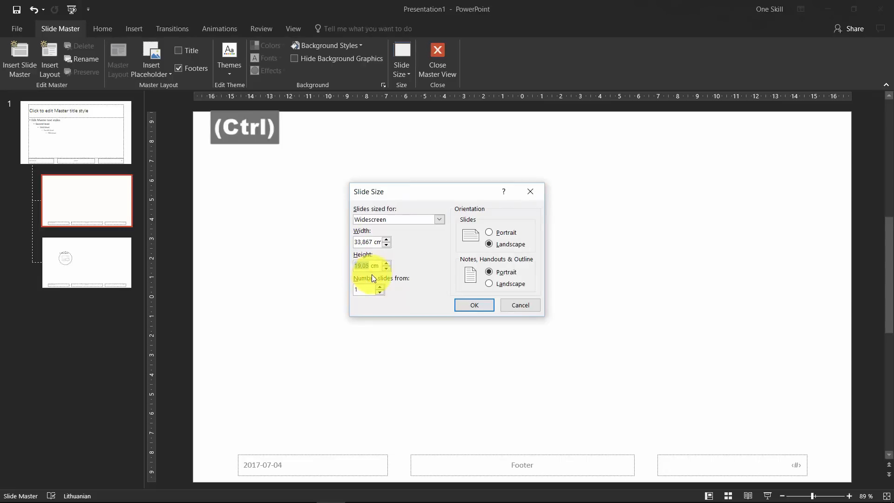
pyautogui.click(512, 305)
pyautogui.click(438, 70)
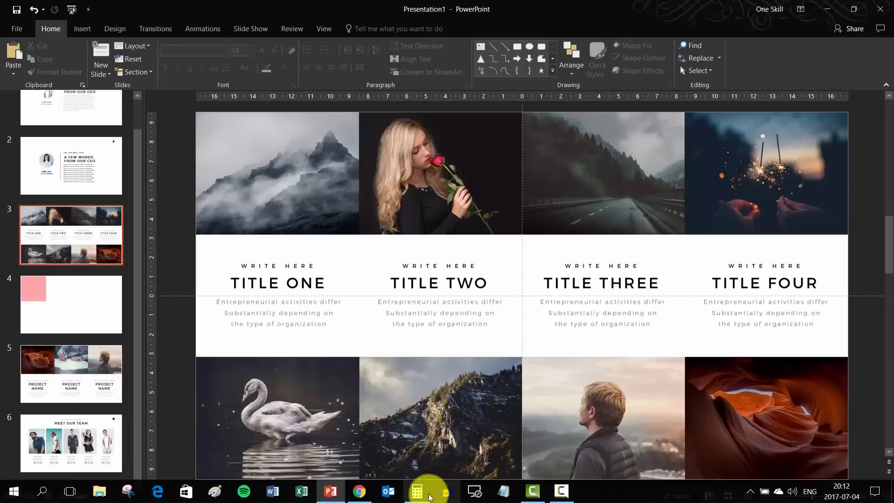
# Divide the copied slide height by 3 in the Calculator and copy the result
pyautogui.click(416, 490)
pyautogui.click(159, 253)
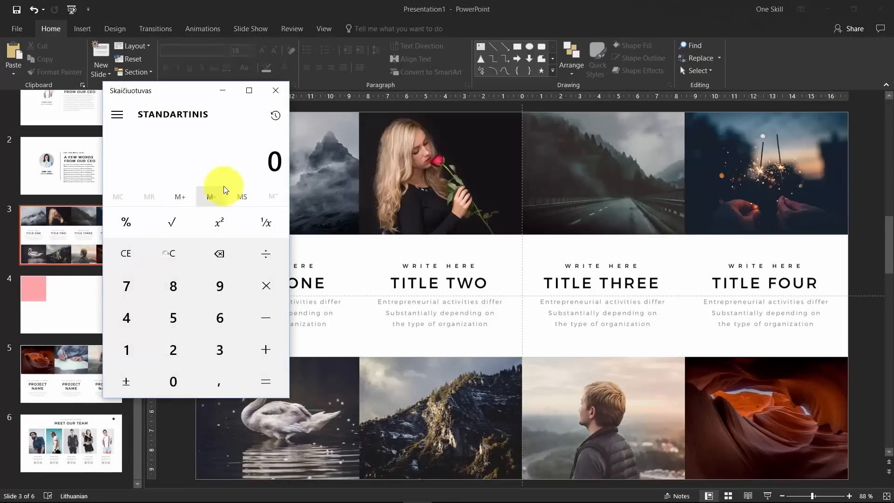
pyautogui.hotkey('ctrl', 'v')
pyautogui.press('/')
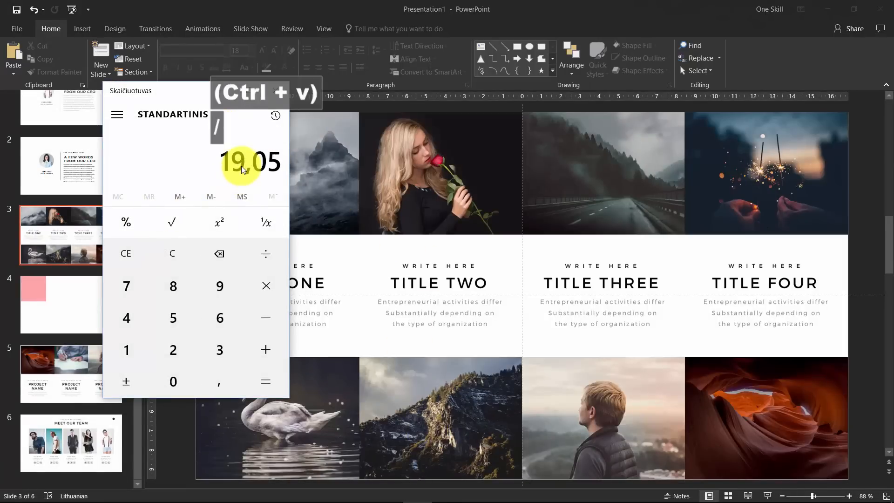
pyautogui.press('Return')
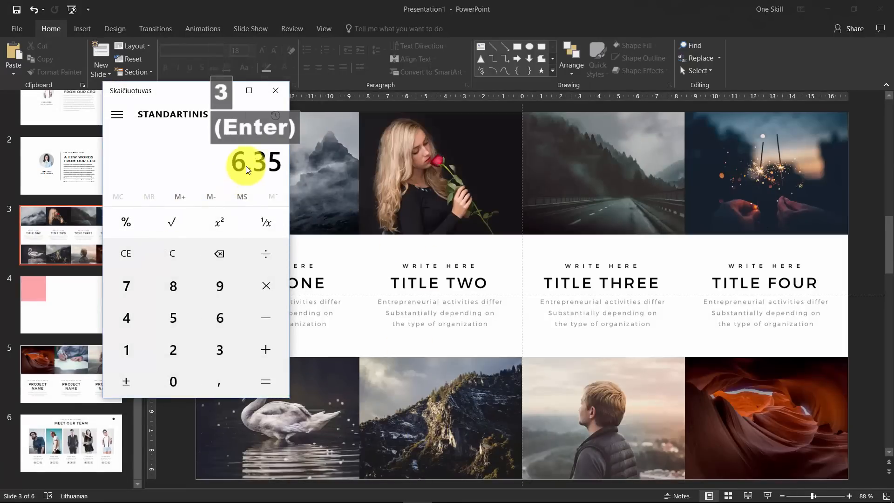
pyautogui.rightClick(266, 161)
pyautogui.click(264, 130)
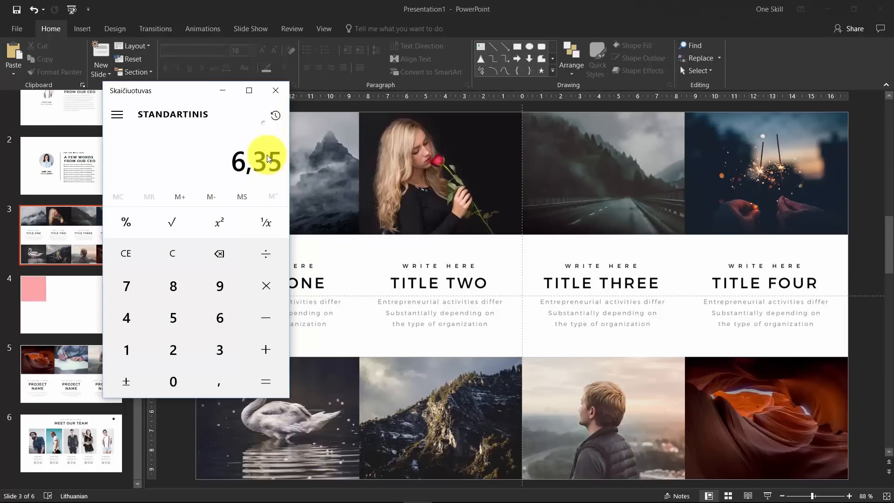
pyautogui.click(220, 93)
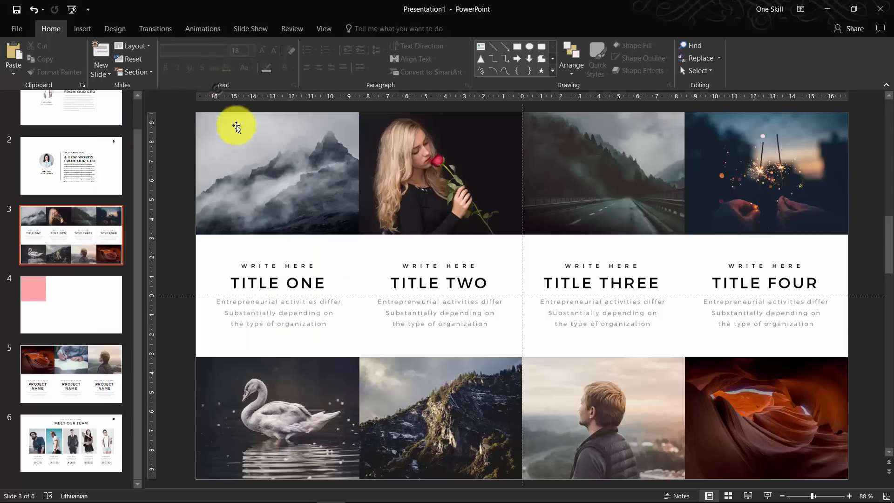
# Set the height of the pink rectangle on slide 4 to 6,35 cm
pyautogui.click(104, 299)
pyautogui.click(210, 204)
pyautogui.click(361, 28)
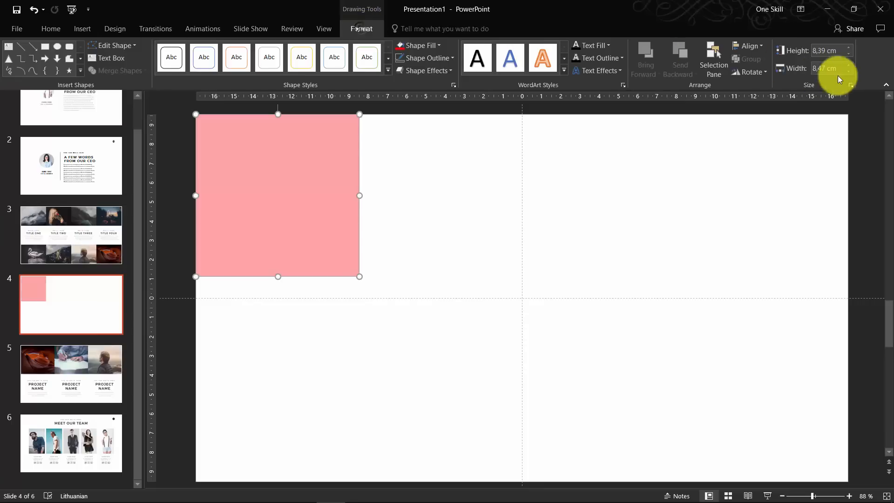
pyautogui.write('6,35')
pyautogui.press('Return')
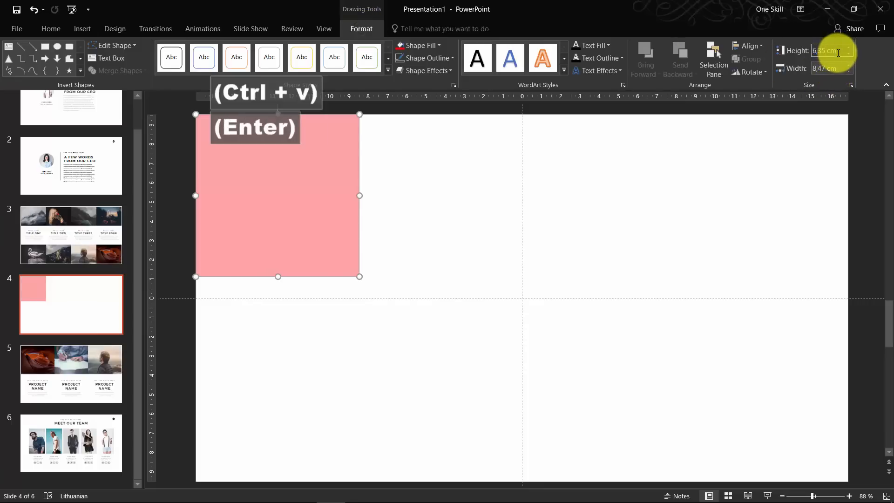
pyautogui.click(666, 257)
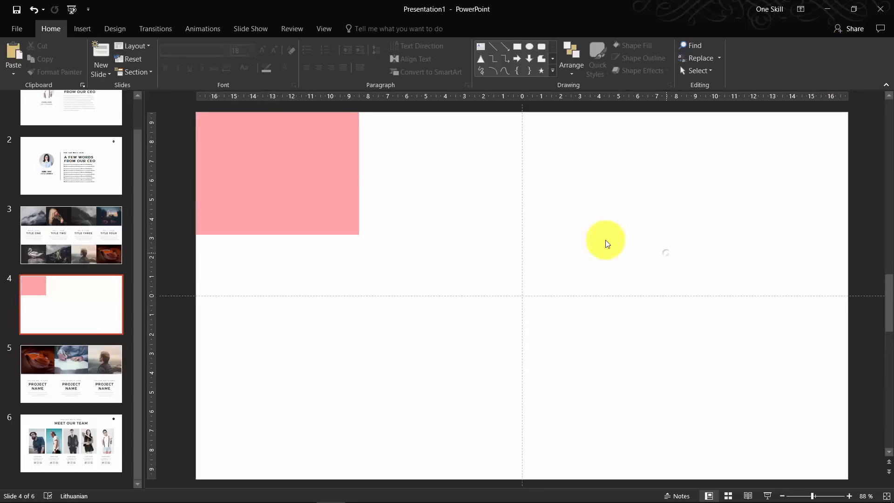
# Duplicate the pink rectangle, snap the copy directly beside it along the slide's top edge, and fill the copy with orange
pyautogui.click(312, 185)
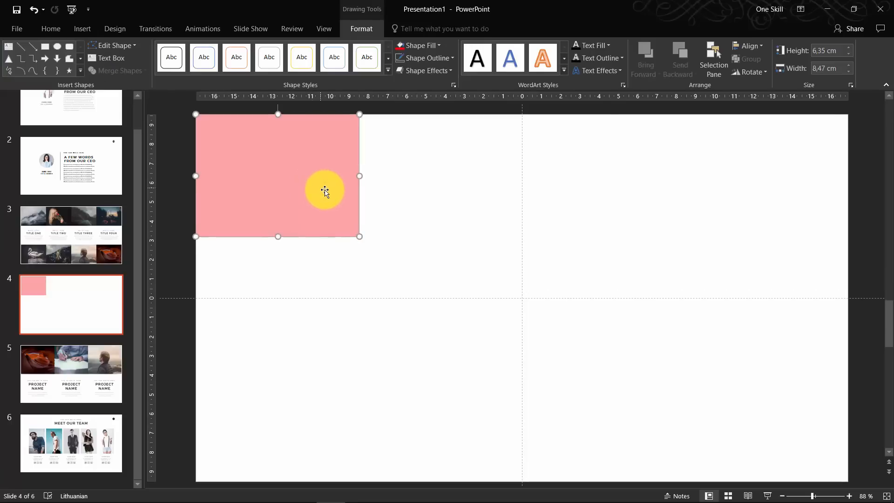
pyautogui.hotkey('ctrl', 'd')
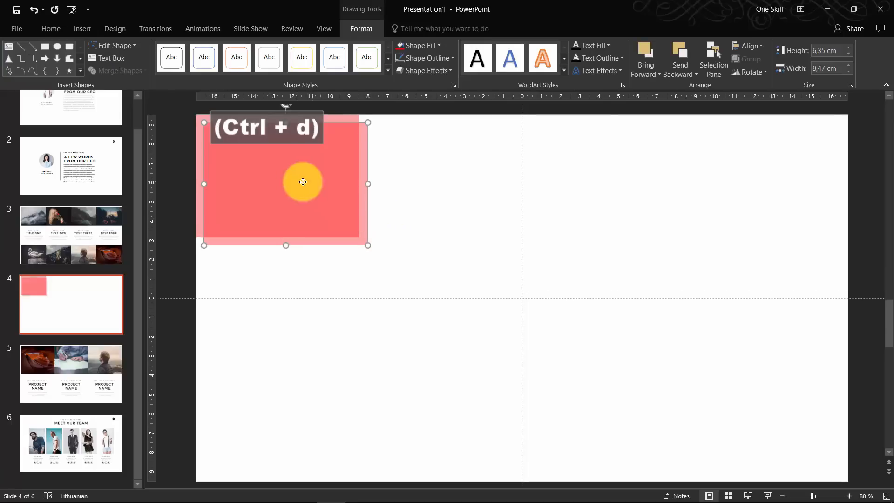
pyautogui.moveTo(299, 179); pyautogui.dragTo(454, 172)
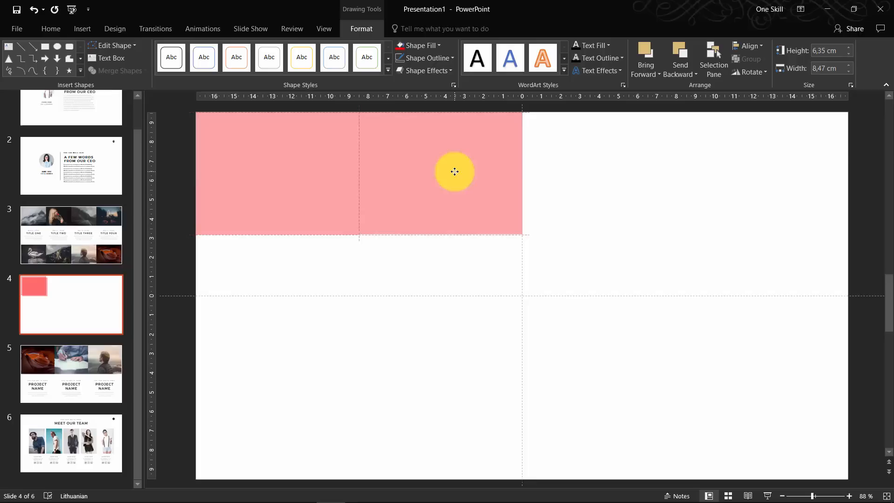
pyautogui.click(438, 45)
pyautogui.click(445, 70)
# Complete the top row with two more duplicate rectangles, filling the third with blue and the fourth with red
pyautogui.hotkey('ctrl', 'd')
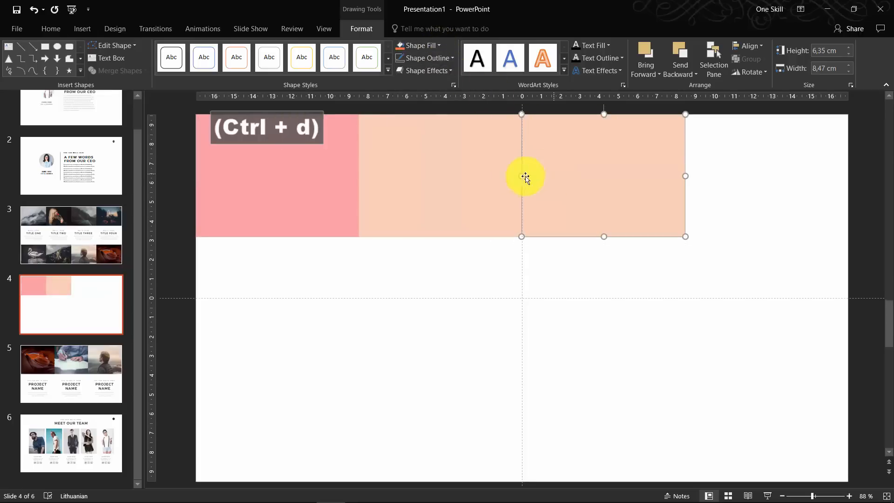
pyautogui.click(420, 44)
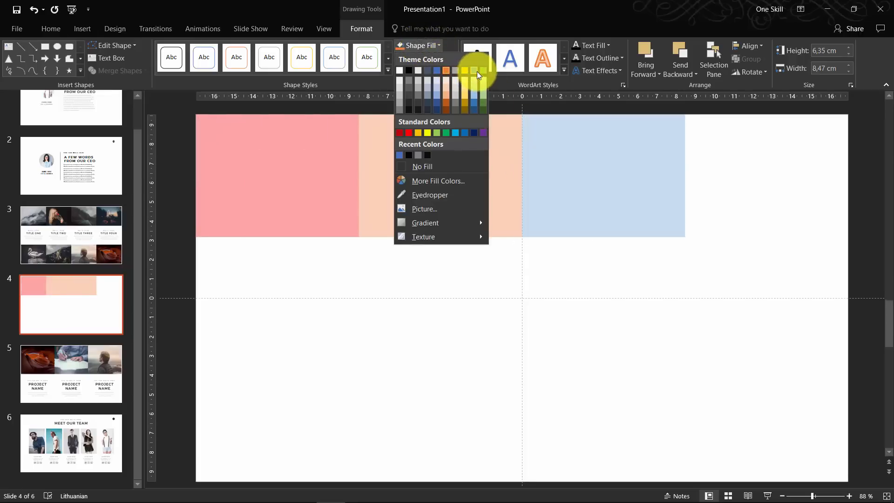
pyautogui.click(474, 70)
pyautogui.hotkey('ctrl', 'd')
pyautogui.click(420, 46)
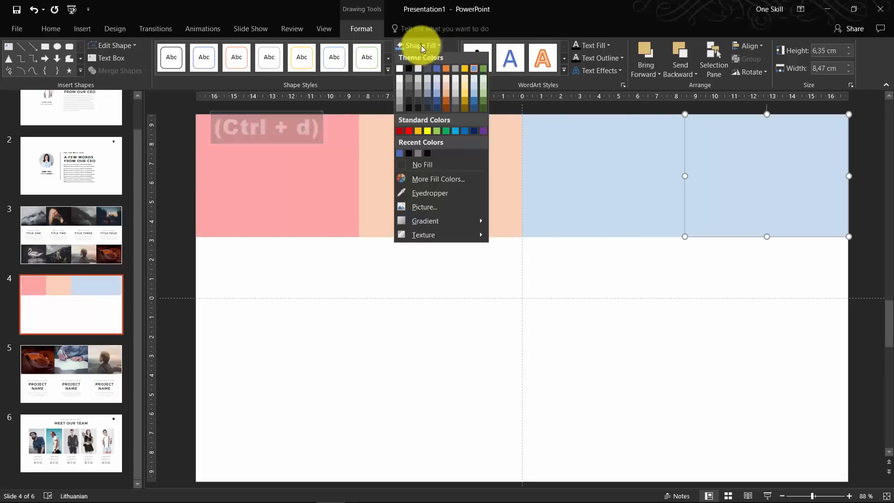
pyautogui.click(409, 132)
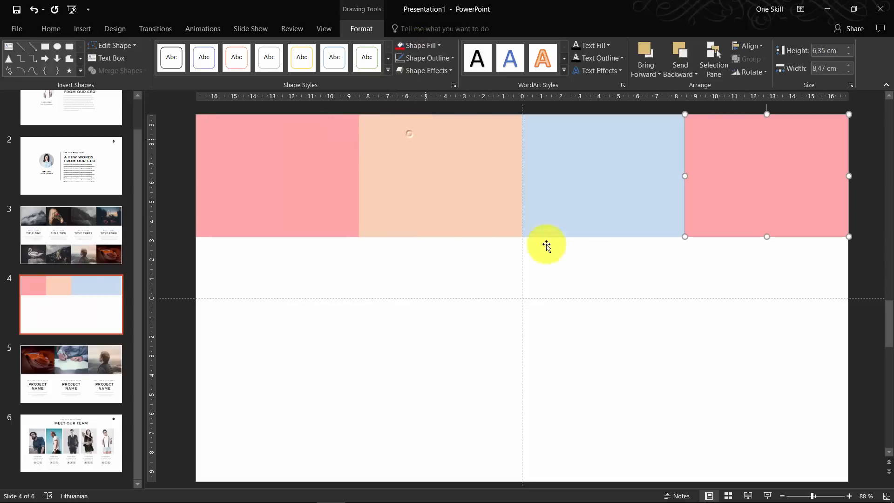
pyautogui.click(522, 241)
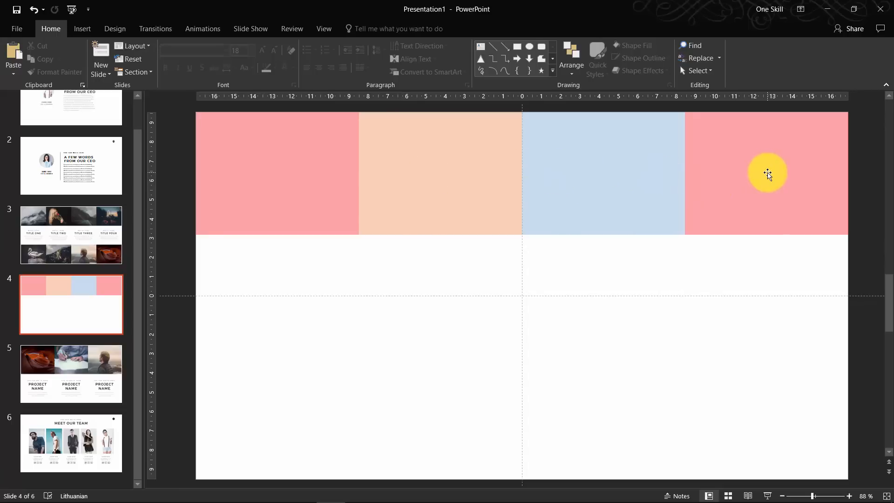
# Duplicate the blue rectangle twice and stack the copies below the first pink rectangle to fill the slide's first column
pyautogui.click(767, 174)
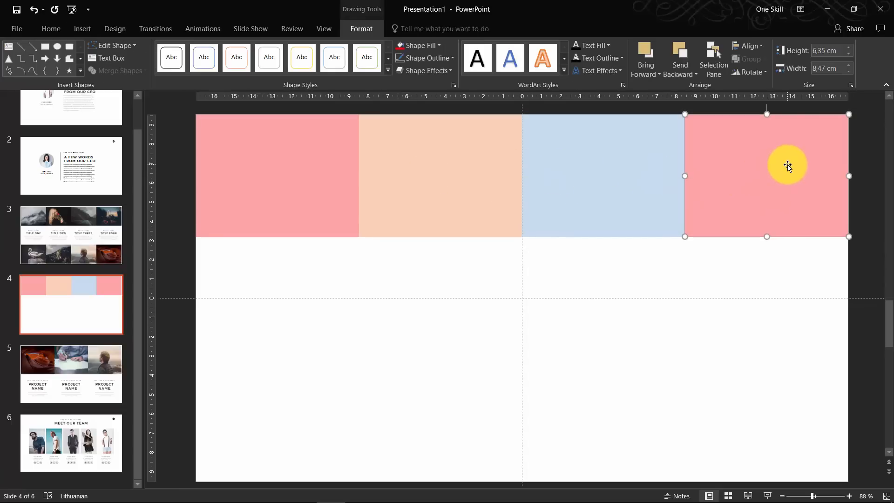
pyautogui.click(666, 179)
pyautogui.hotkey('ctrl', 'd')
pyautogui.moveTo(630, 186); pyautogui.dragTo(298, 263)
pyautogui.hotkey('ctrl', 'd')
pyautogui.moveTo(301, 379); pyautogui.dragTo(612, 379)
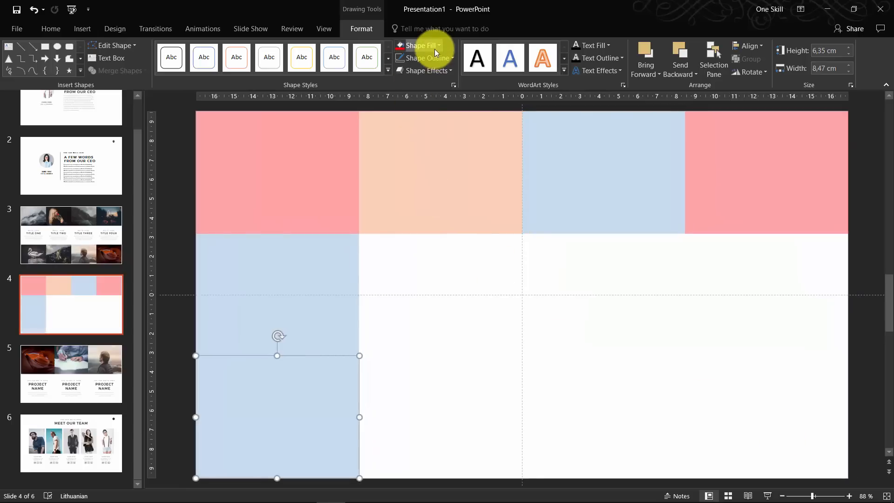
# Fill the bottom rectangle of the first column with yellow
pyautogui.click(434, 49)
pyautogui.click(601, 314)
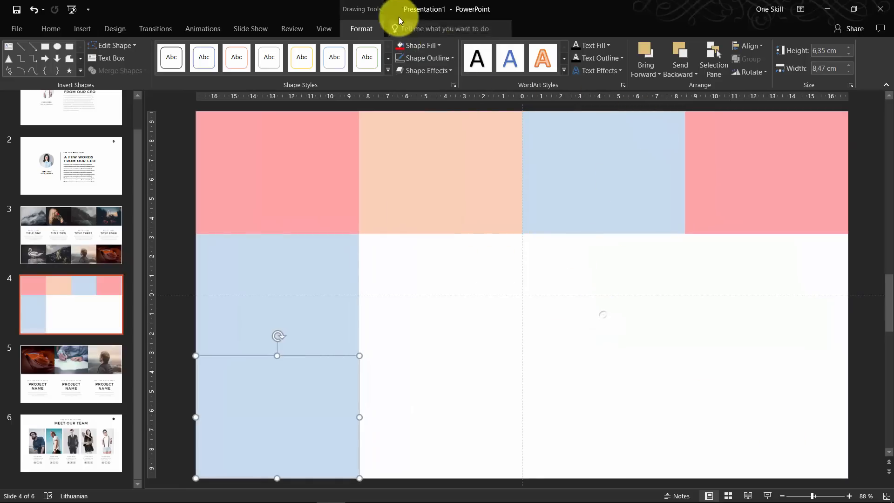
pyautogui.click(439, 48)
pyautogui.click(409, 126)
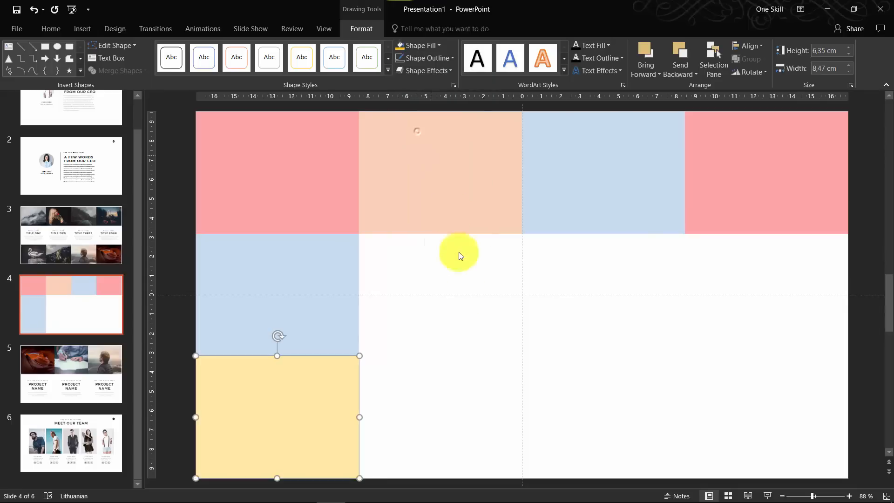
pyautogui.click(464, 299)
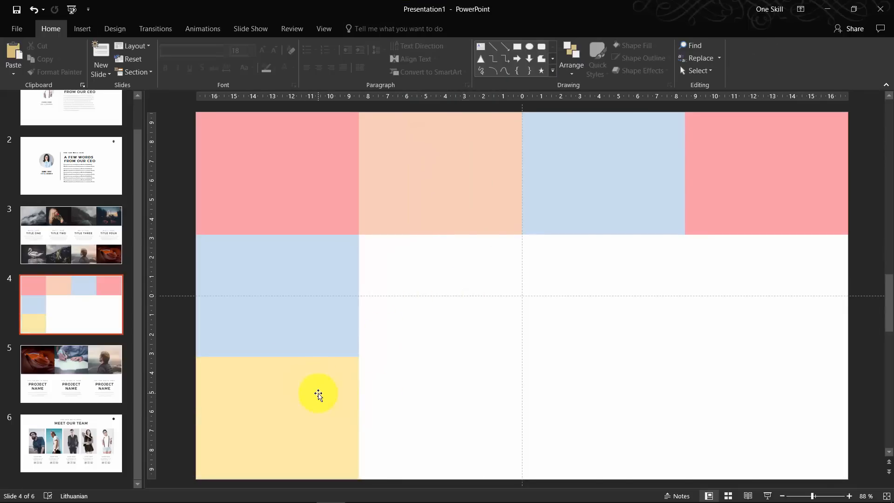
# Delete all the duplicate rectangles, keeping only the original pink one in the slide's corner
pyautogui.click(318, 394)
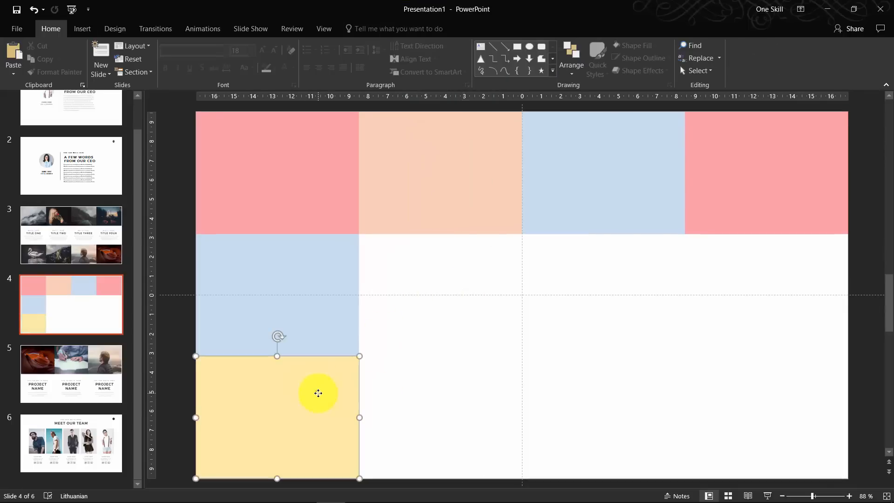
pyautogui.press('Delete')
pyautogui.click(320, 309)
pyautogui.press('Delete')
pyautogui.click(405, 229)
pyautogui.press('Delete')
pyautogui.click(618, 209)
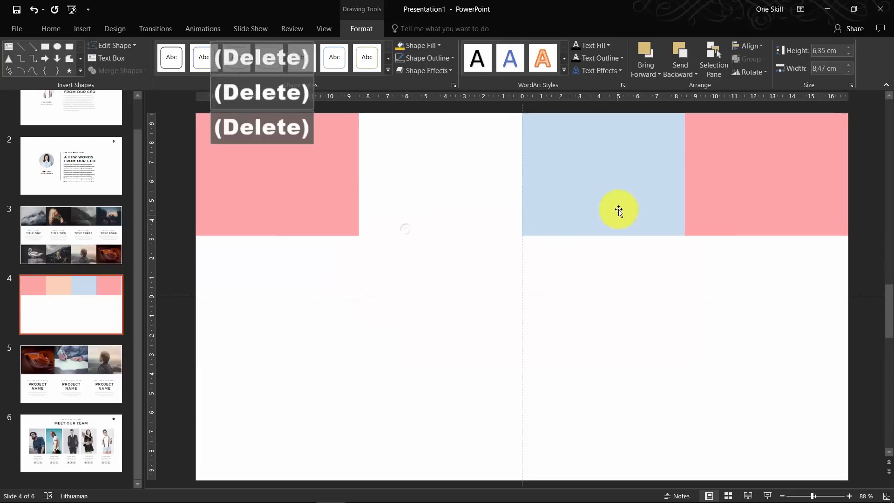
pyautogui.press('Delete')
pyautogui.click(746, 194)
pyautogui.press('Delete')
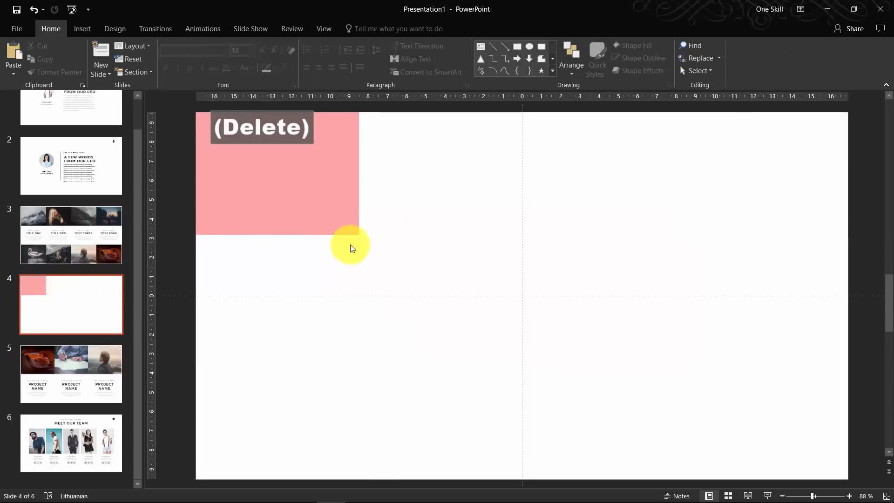
# Cut the pink rectangle from slide 4 so it is ready to paste into the slide master
pyautogui.click(334, 200)
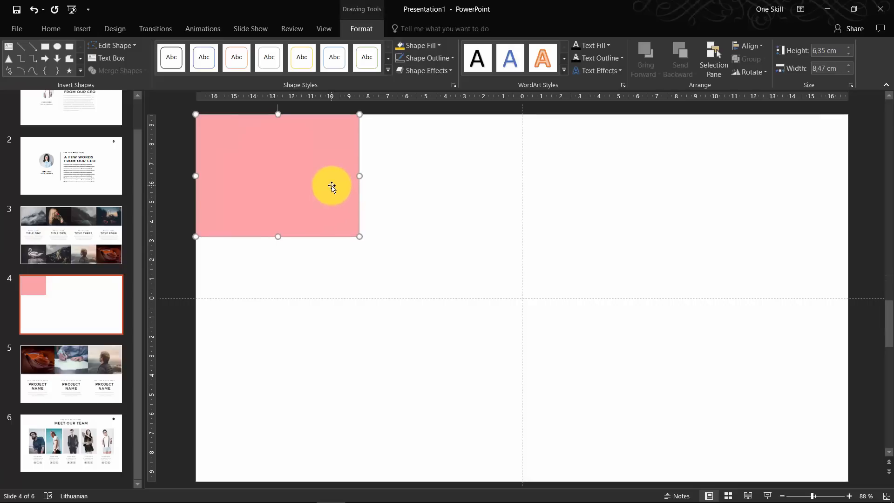
pyautogui.hotkey('ctrl', 'x')
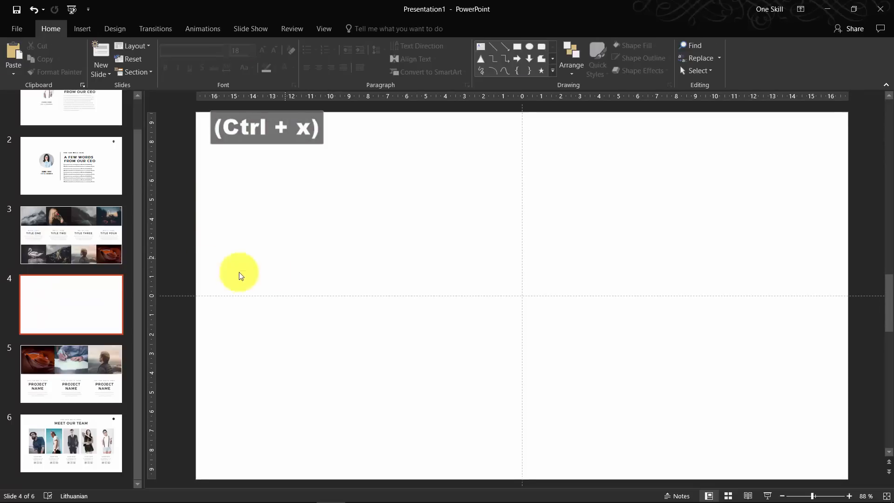
pyautogui.click(325, 32)
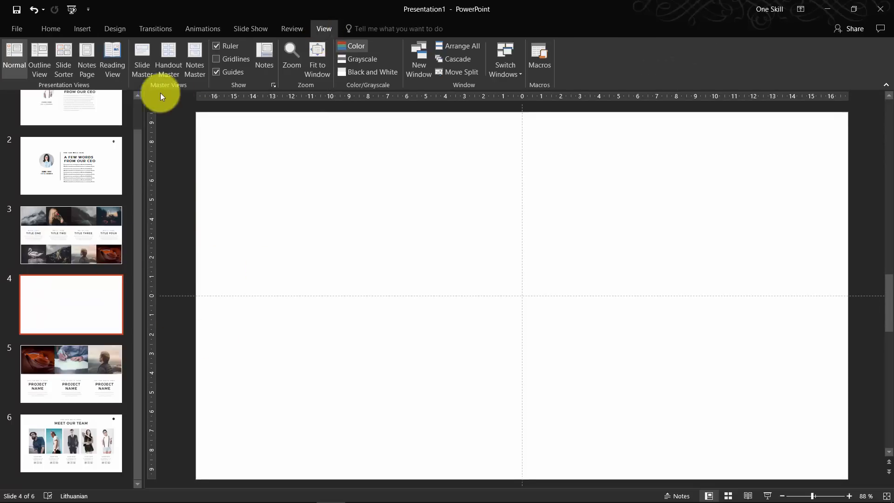
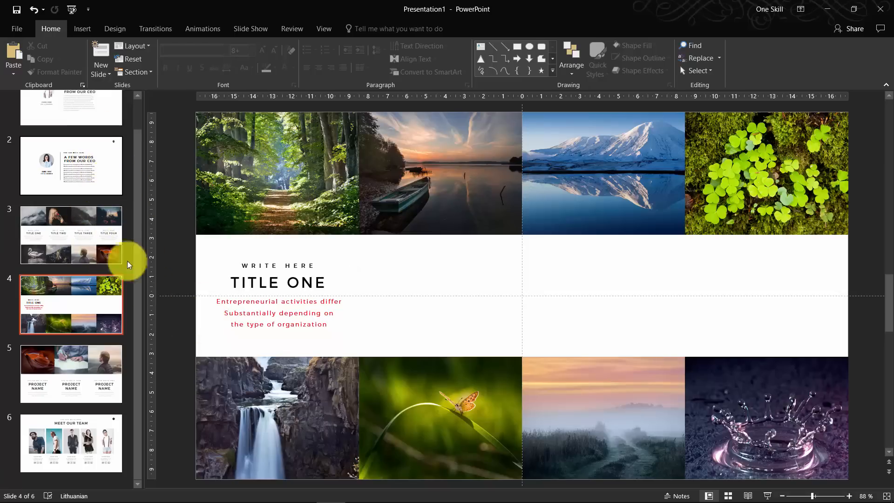
# Recolour the three-line description text below TITLE ONE with the recently used grey
pyautogui.click(226, 297)
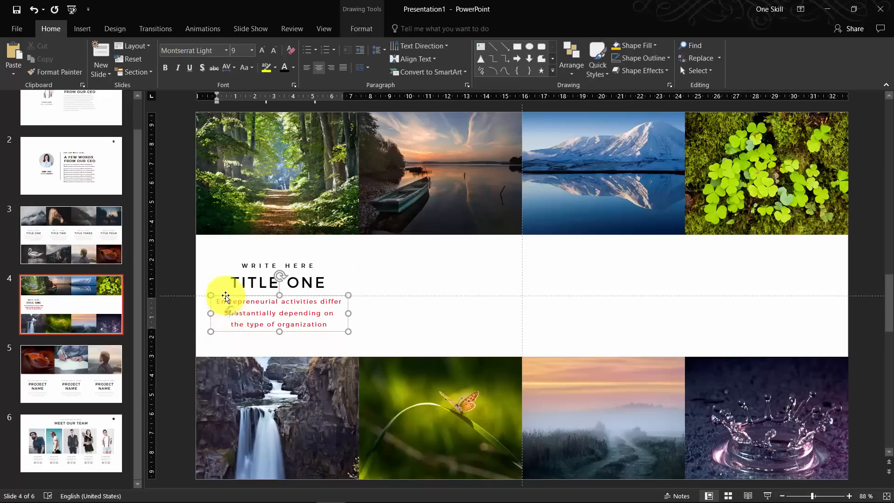
pyautogui.click(293, 68)
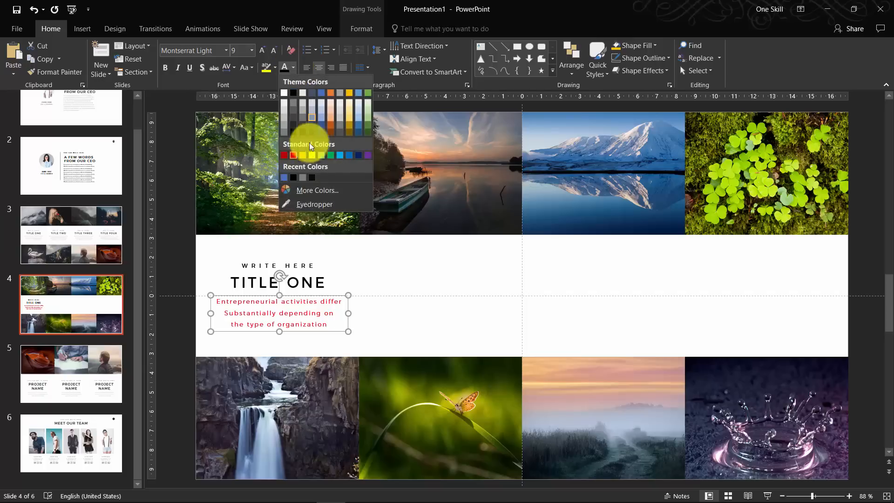
pyautogui.click(303, 178)
pyautogui.click(373, 276)
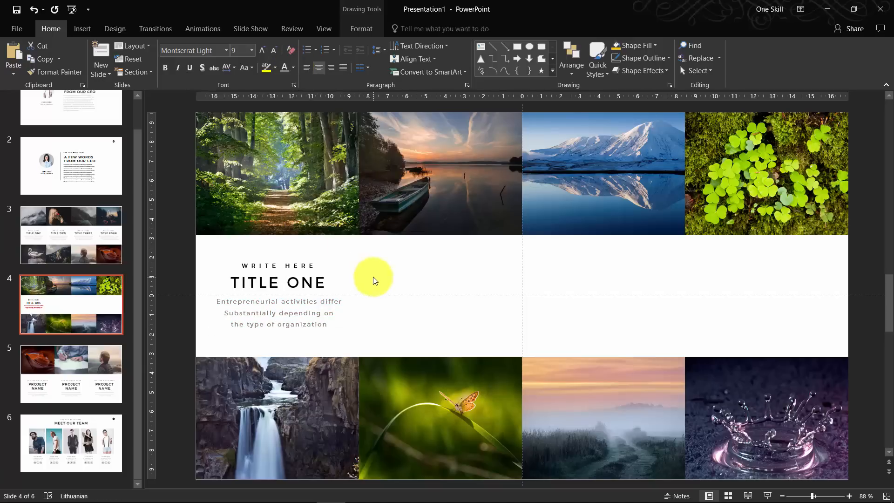
# Preview the current slide full screen, compare it with the finished example slide, and return to editing
pyautogui.click(767, 496)
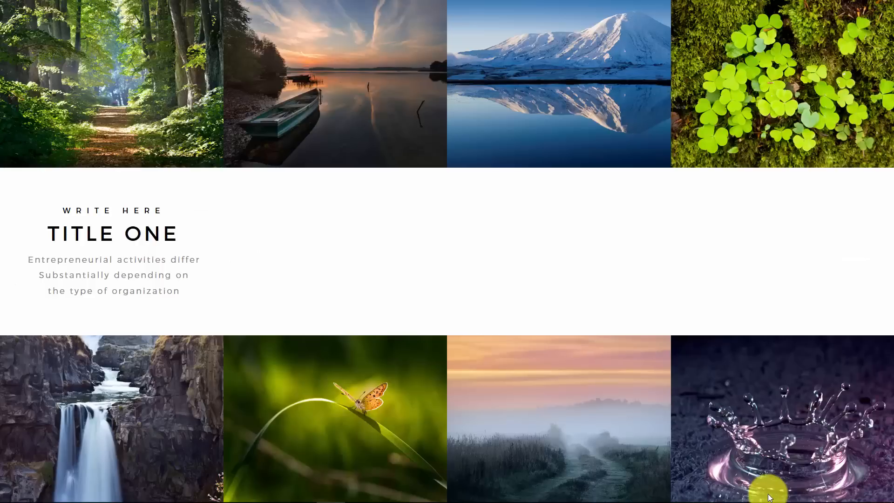
pyautogui.click(769, 497)
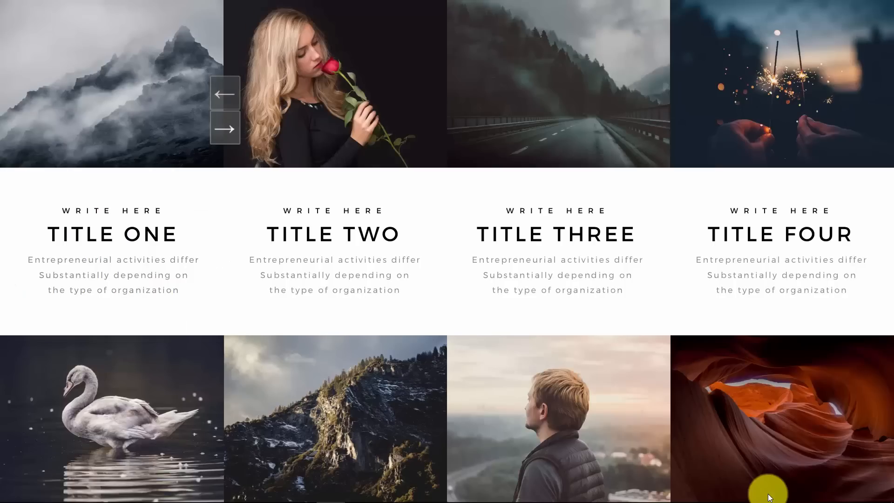
pyautogui.press('Right')
pyautogui.press('Left')
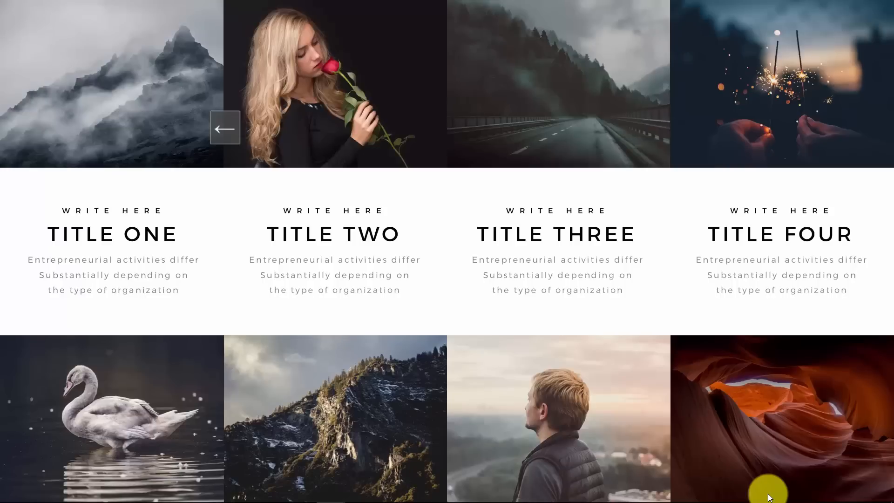
pyautogui.press('Right')
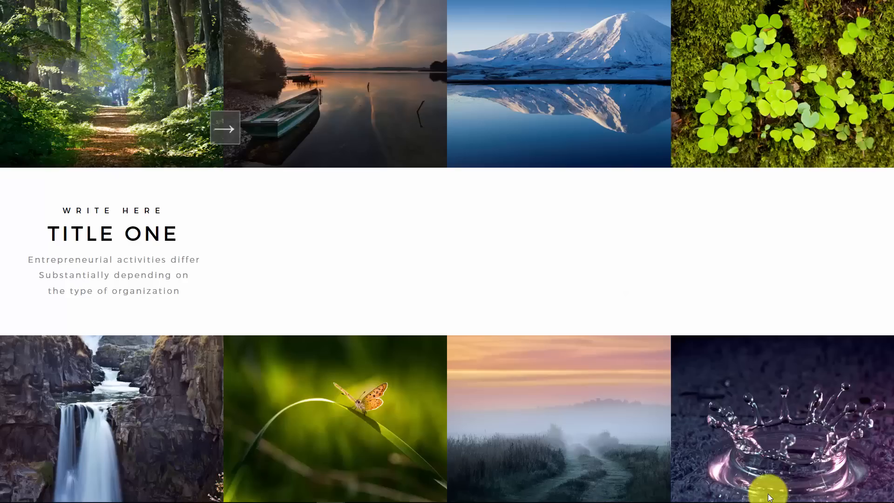
pyautogui.press('Escape')
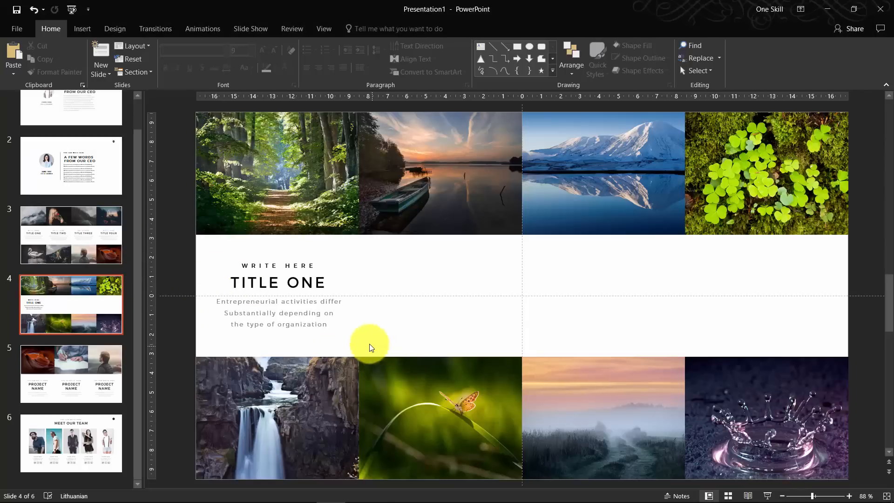
# Group the WRITE HERE, TITLE ONE and description text boxes in the first column
pyautogui.moveTo(355, 341)
pyautogui.mouseDown()
pyautogui.moveTo(216, 275)
pyautogui.moveTo(177, 245)
pyautogui.mouseUp()
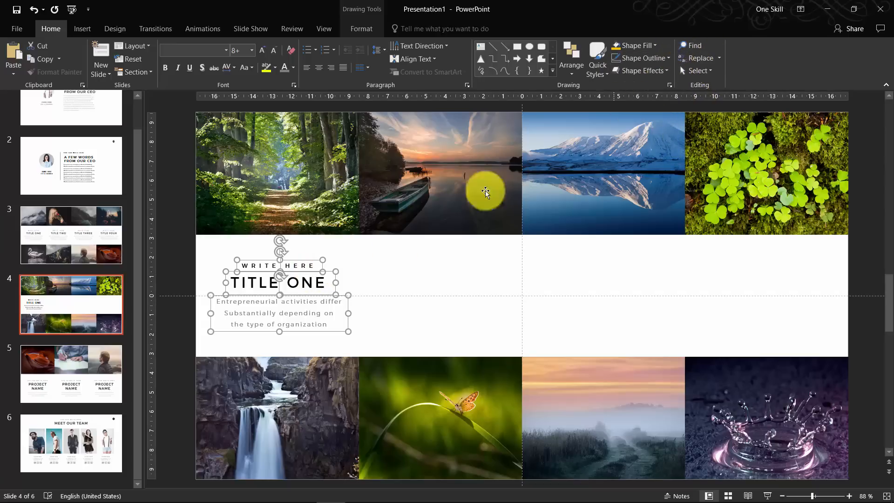
pyautogui.rightClick(306, 259)
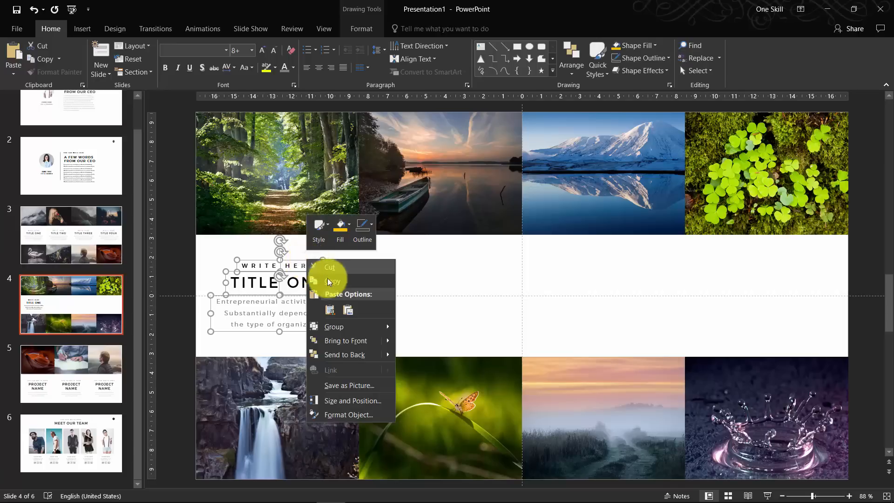
pyautogui.moveTo(343, 326)
pyautogui.click(427, 329)
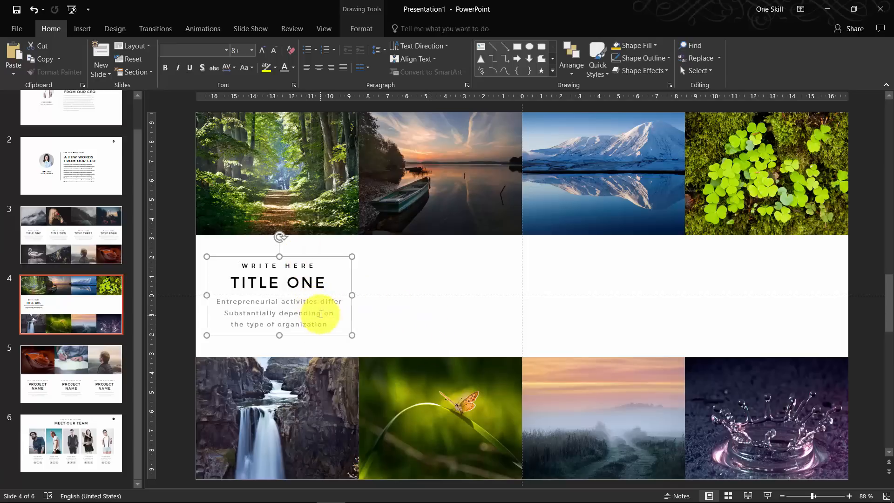
# Duplicate the text group three times, spacing the copies evenly so each of the four columns has one
pyautogui.hotkey('ctrl', 'd')
pyautogui.moveTo(329, 280); pyautogui.dragTo(493, 259)
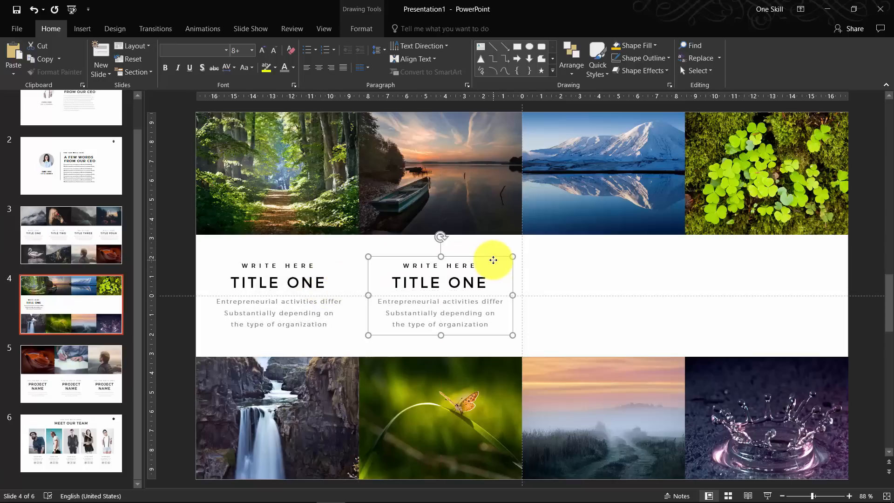
pyautogui.hotkey('ctrl', 'd')
pyautogui.hotkey('ctrl', 'd')
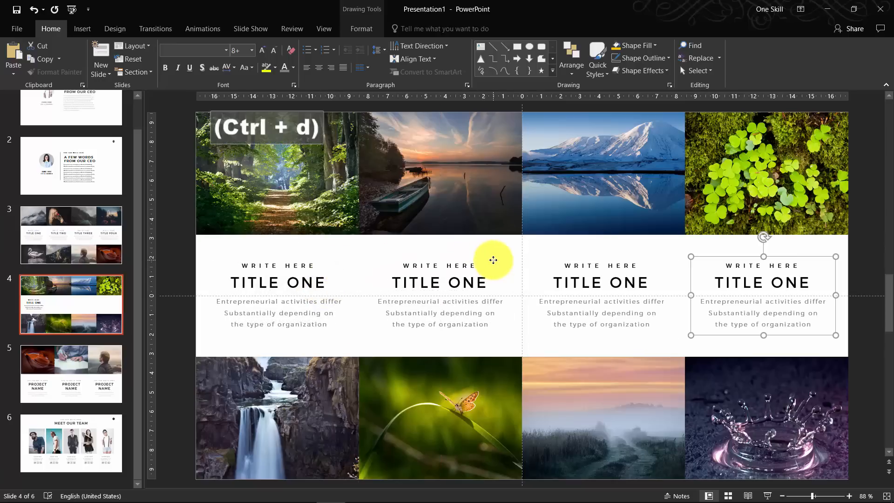
# Change the second column's heading to TITLE TWO in capitals
pyautogui.click(468, 281)
pyautogui.doubleClick(468, 280)
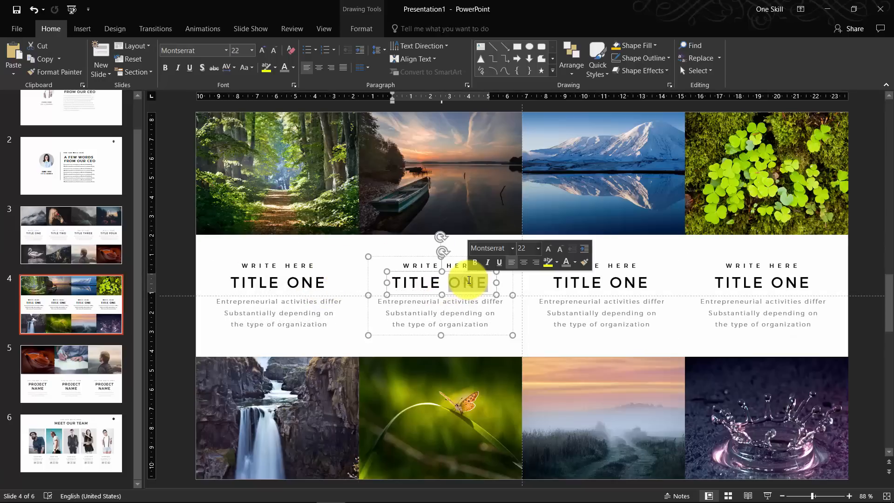
pyautogui.write('two')
pyautogui.press('BackSpace')
pyautogui.press('BackSpace')
pyautogui.press('BackSpace')
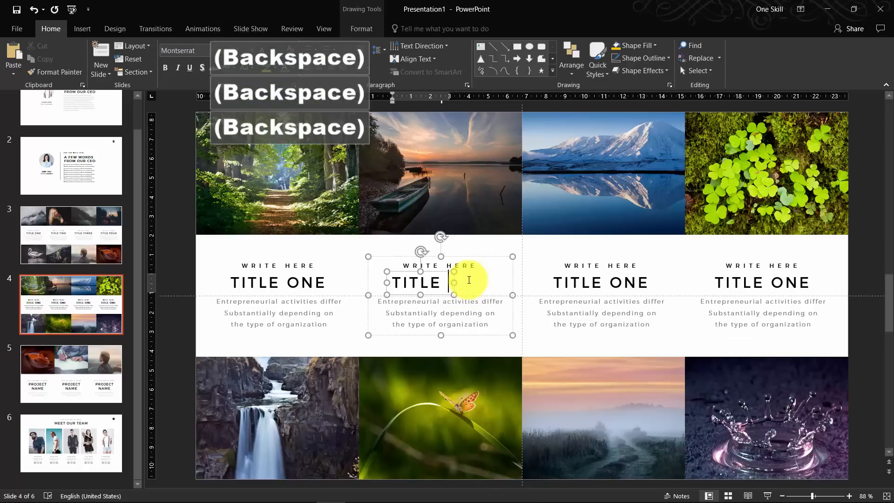
pyautogui.press('capslock')
pyautogui.write('TWO')
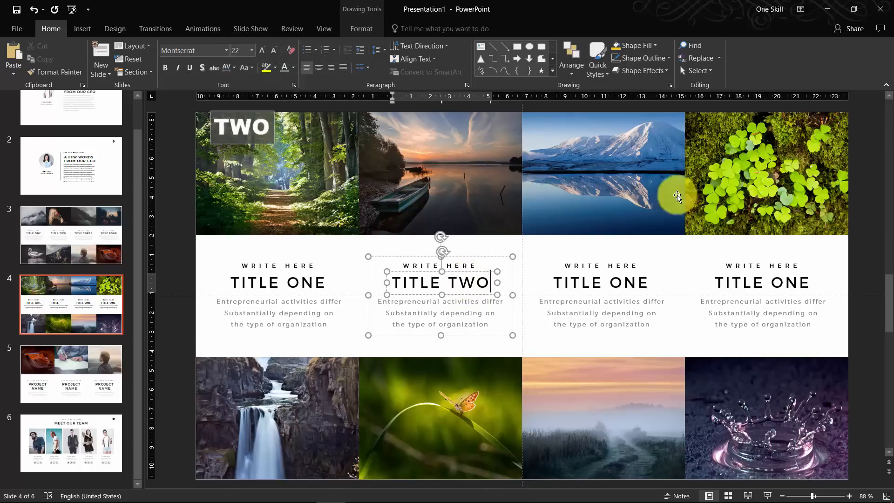
# Change the third column's heading to TITLE THREE and the fourth column's heading to TITLE FOUR
pyautogui.doubleClick(629, 281)
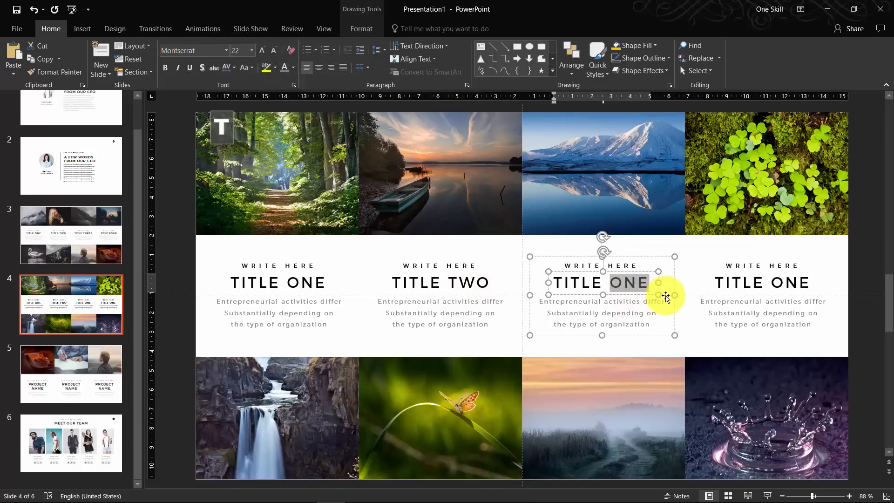
pyautogui.write('THREE')
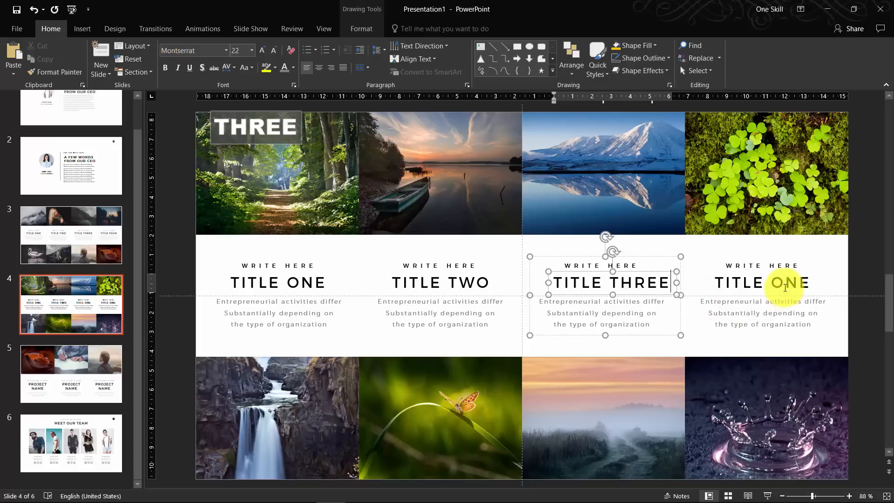
pyautogui.doubleClick(785, 285)
pyautogui.write('FOUR')
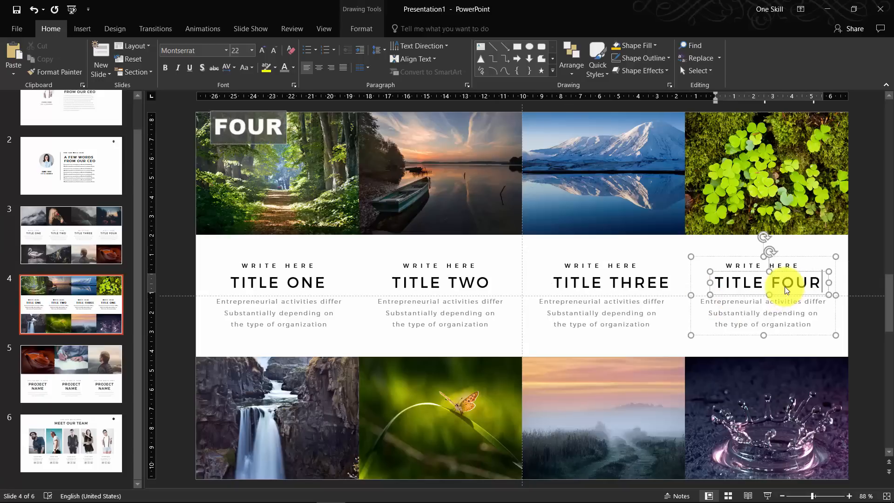
# Align the three text boxes of the TITLE FOUR group to their common horizontal centre
pyautogui.keyDown('ctrl'); pyautogui.click(747, 264); pyautogui.keyUp('ctrl')
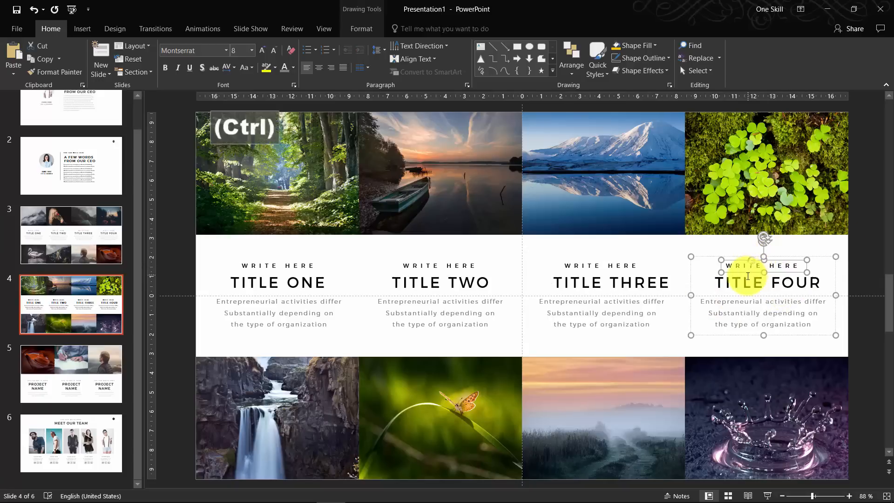
pyautogui.keyDown('ctrl'); pyautogui.click(750, 311); pyautogui.keyUp('ctrl')
pyautogui.click(365, 29)
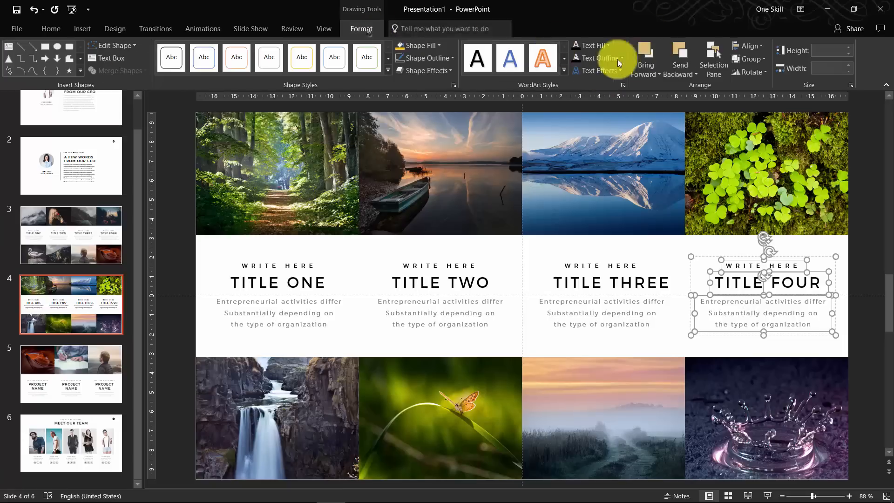
pyautogui.click(749, 46)
pyautogui.click(768, 76)
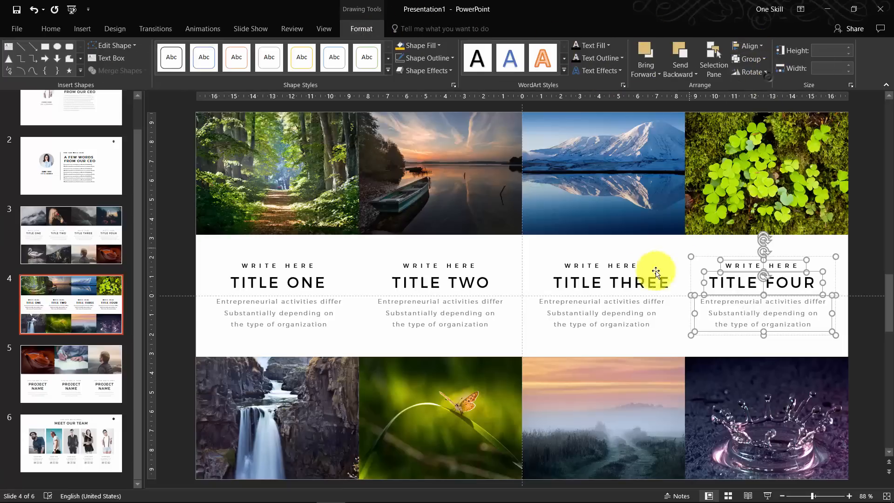
# Align the three text boxes of the TITLE THREE group to their common horizontal centre
pyautogui.click(614, 265)
pyautogui.keyDown('shift'); pyautogui.click(620, 283); pyautogui.keyUp('shift')
pyautogui.keyDown('shift'); pyautogui.click(620, 300); pyautogui.keyUp('shift')
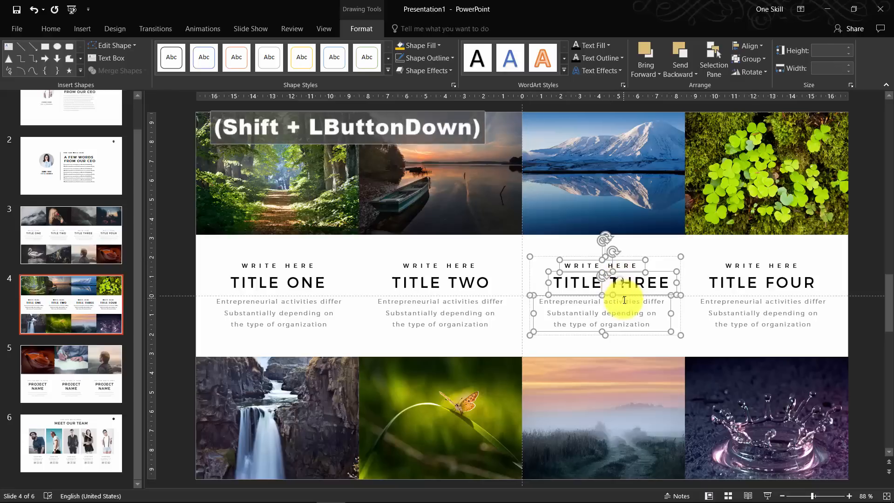
pyautogui.click(748, 46)
pyautogui.click(749, 74)
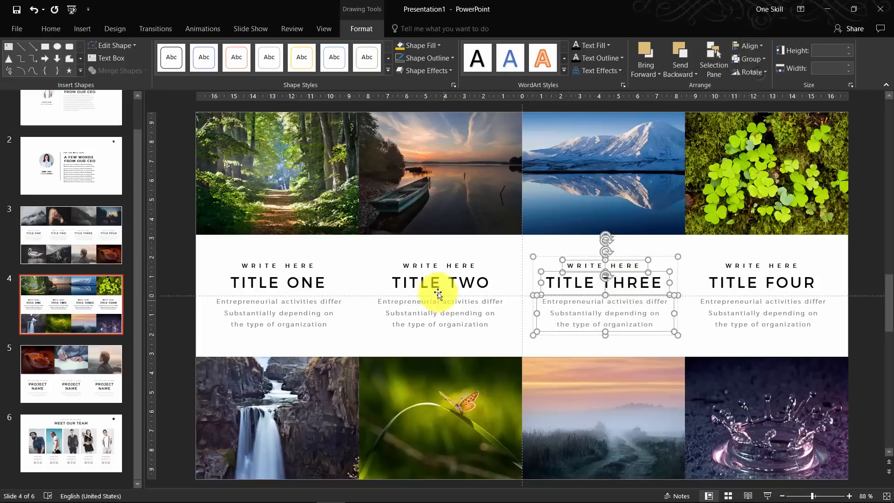
# Align the three text boxes of the TITLE TWO group to their common horizontal centre and deselect them
pyautogui.click(425, 266)
pyautogui.keyDown('shift'); pyautogui.click(422, 281); pyautogui.keyUp('shift')
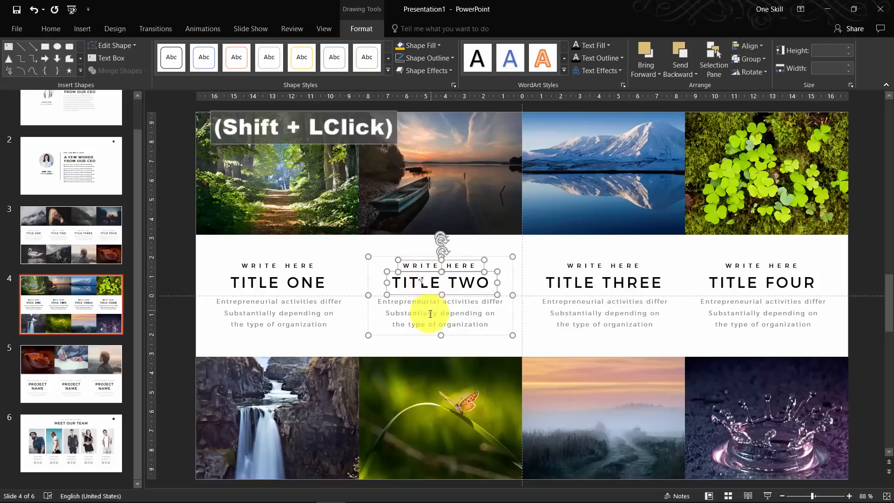
pyautogui.keyDown('shift'); pyautogui.click(428, 313); pyautogui.keyUp('shift')
pyautogui.click(744, 47)
pyautogui.click(763, 75)
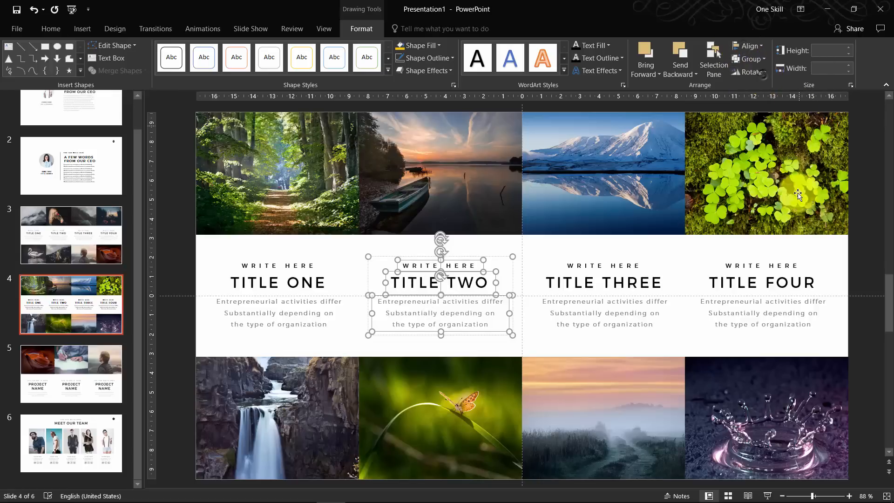
pyautogui.click(858, 220)
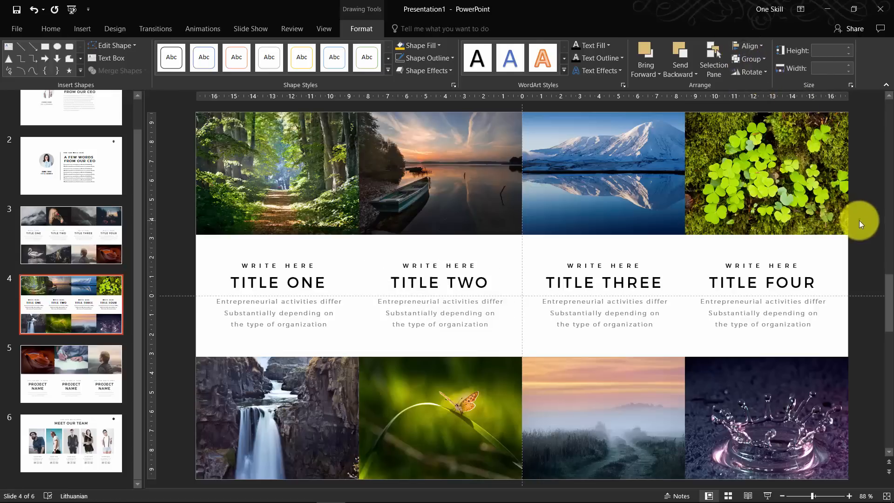
# Run the slide show from the current slide and compare the completed picture grid with the example slide
pyautogui.click(768, 496)
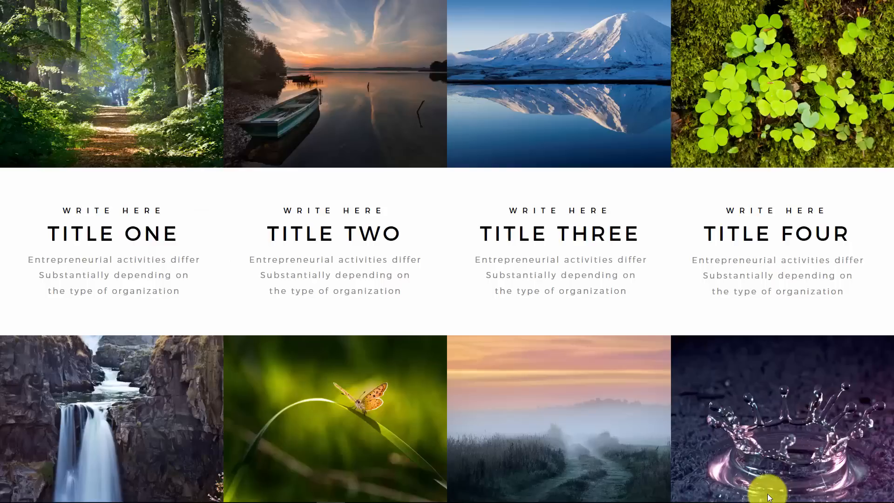
pyautogui.click(768, 497)
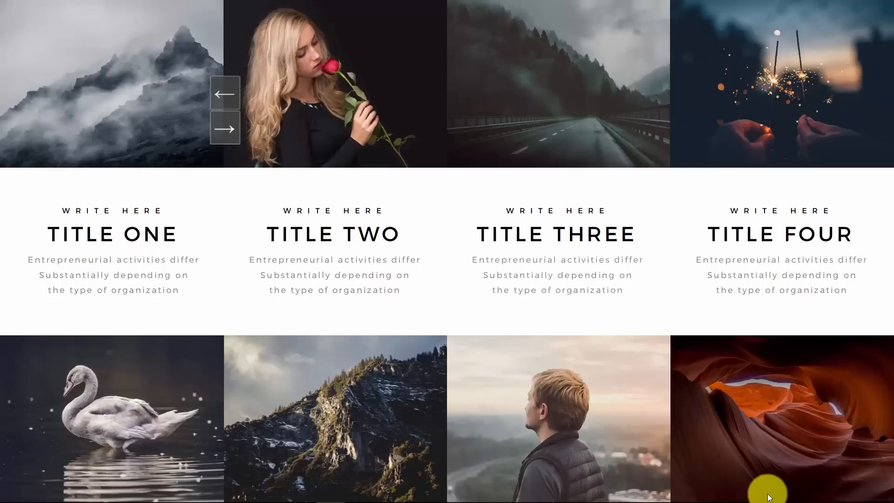
pyautogui.click(768, 497)
pyautogui.click(768, 497)
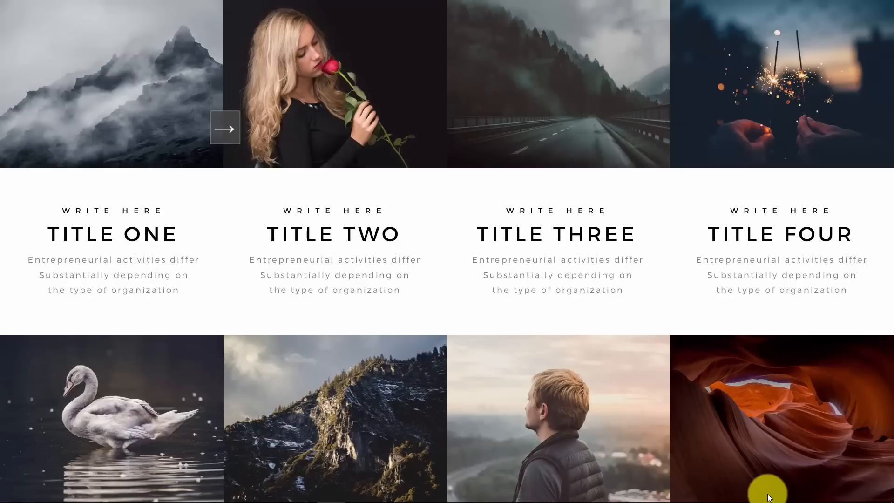
pyautogui.click(768, 498)
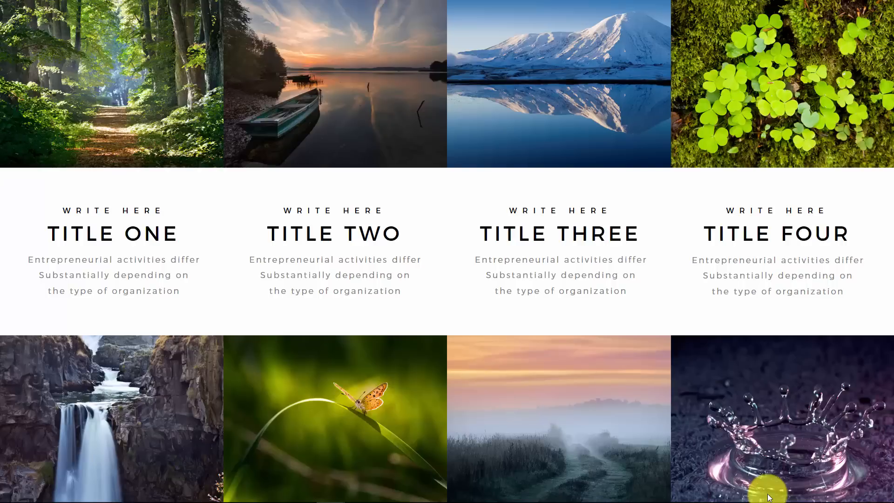
# End the slide show and examine the three-photo PROJECT NAME example on slide 5, comparing it with the finished picture grid
pyautogui.press('Escape')
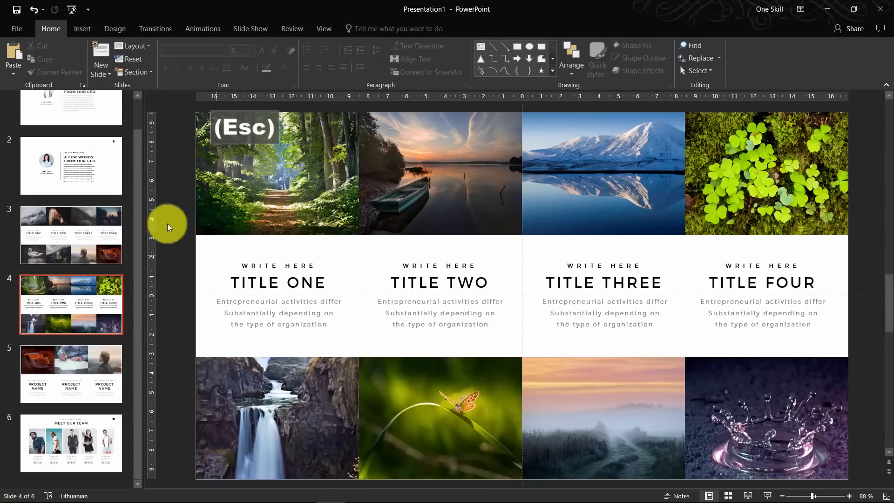
pyautogui.click(83, 372)
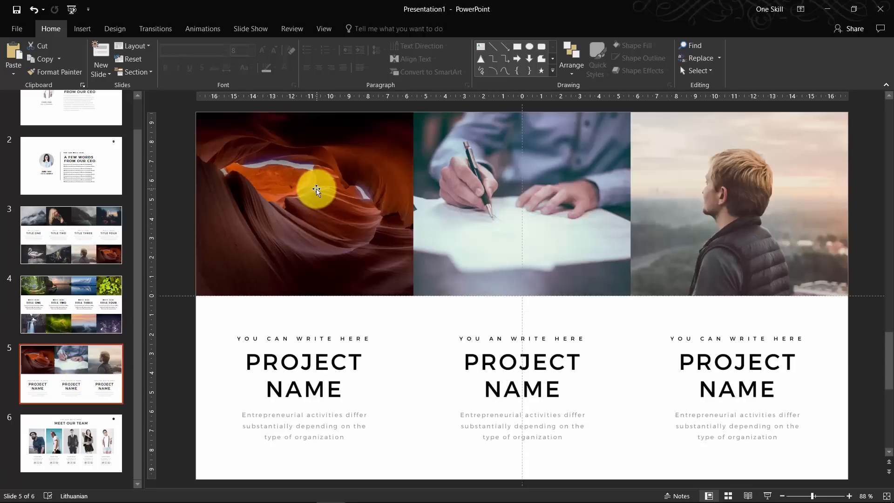
pyautogui.click(108, 297)
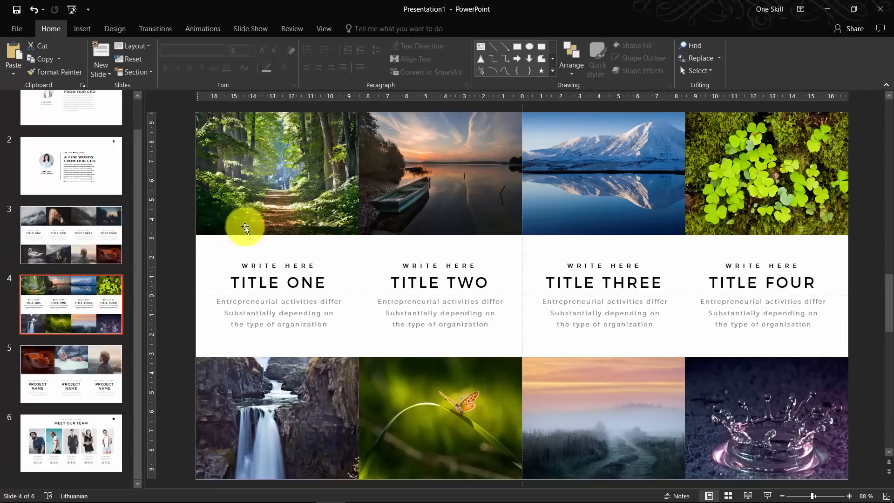
pyautogui.click(84, 370)
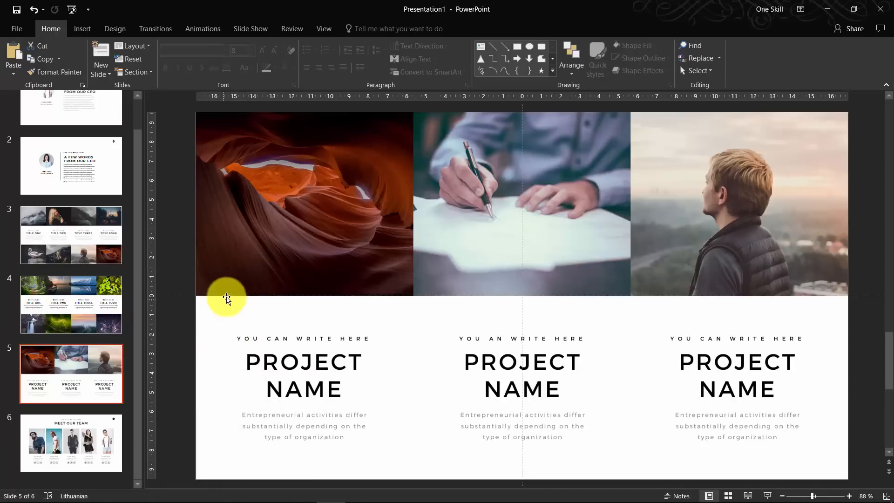
# Insert a new slide after slide 5 and change it to the empty layout without picture placeholders
pyautogui.rightClick(87, 412)
pyautogui.click(124, 451)
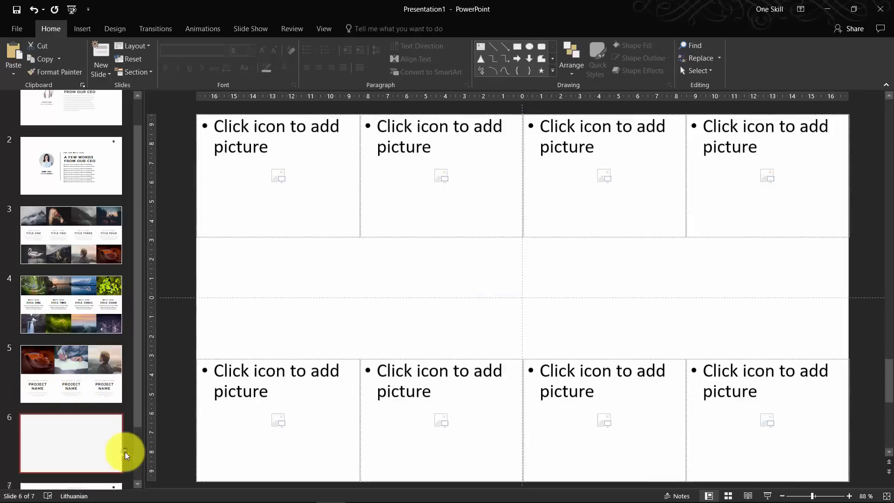
pyautogui.rightClick(76, 442)
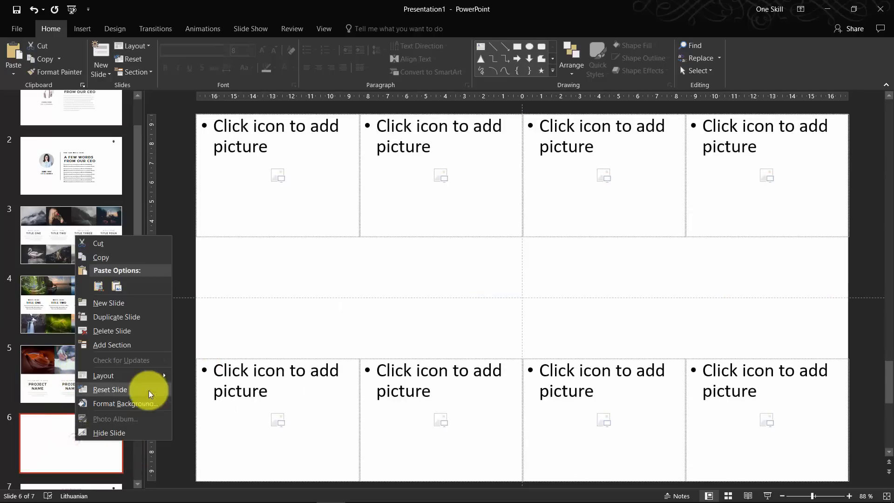
pyautogui.moveTo(150, 378)
pyautogui.click(195, 404)
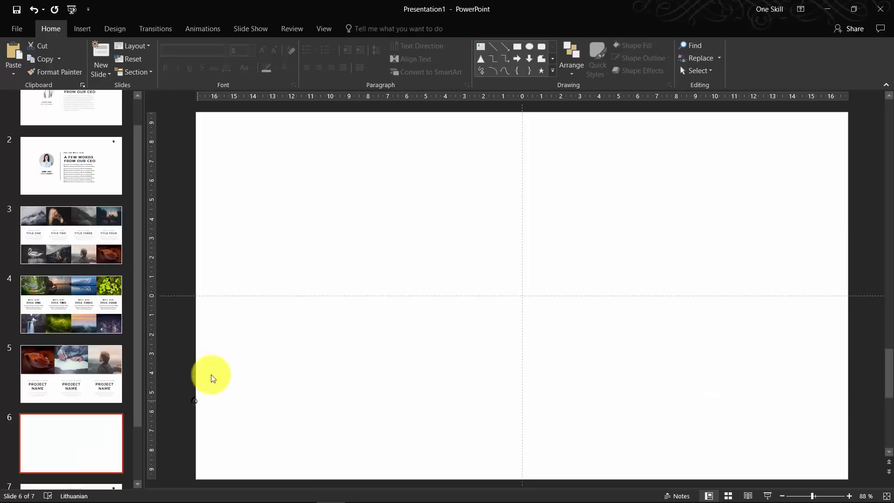
pyautogui.click(83, 365)
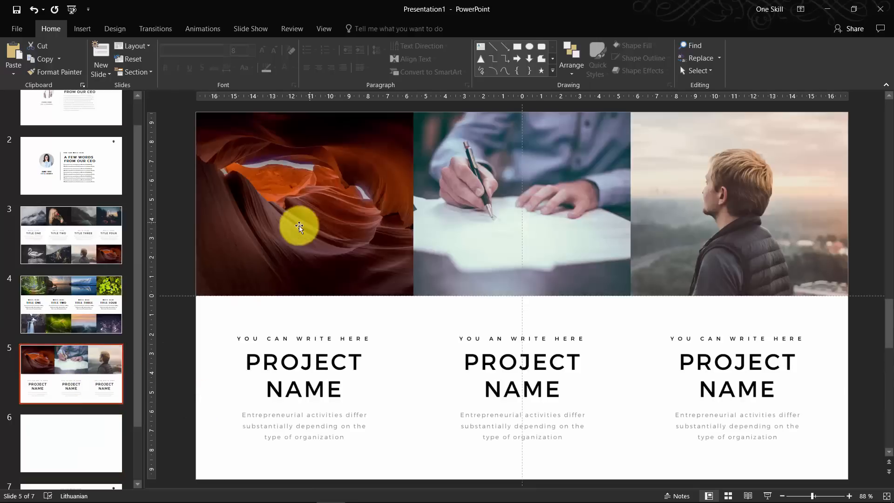
pyautogui.click(96, 435)
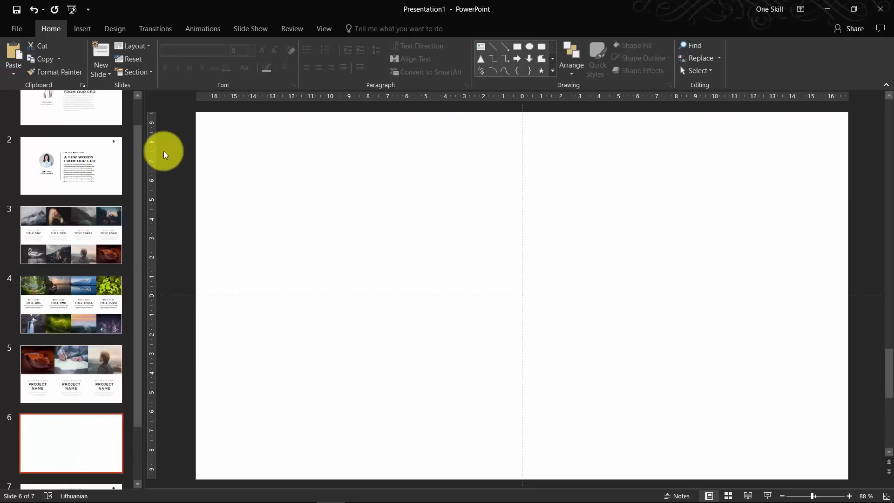
# Draw a rectangle over the first photo of slide 5 and enlarge it to about 9.29 cm wide and 9.53 cm high
pyautogui.click(69, 355)
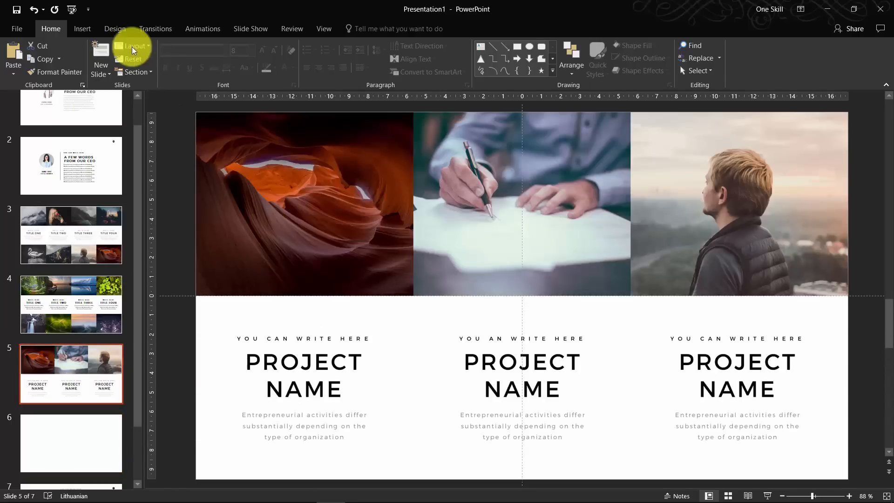
pyautogui.click(86, 29)
pyautogui.click(187, 75)
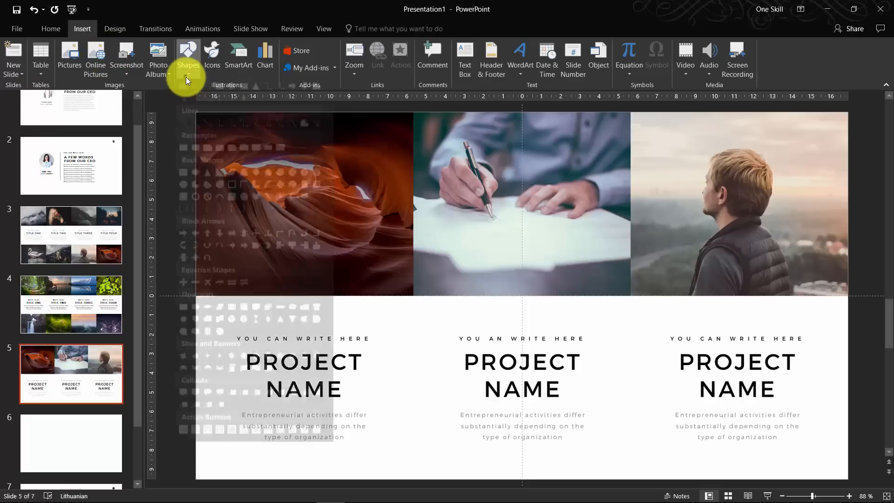
pyautogui.click(220, 99)
pyautogui.moveTo(242, 147); pyautogui.dragTo(371, 296)
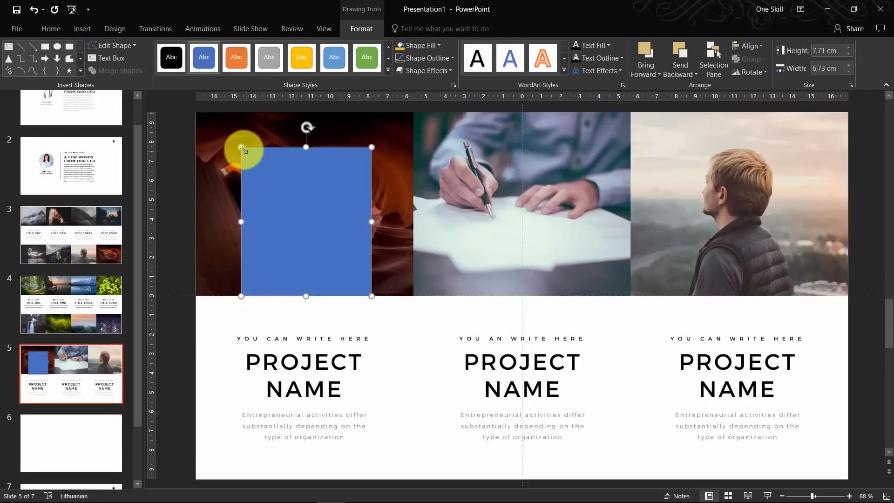
pyautogui.moveTo(242, 147); pyautogui.dragTo(192, 113)
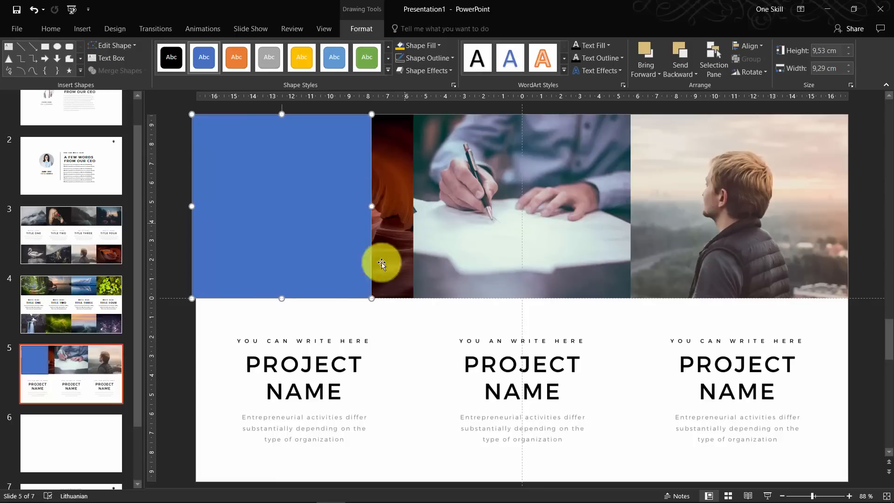
# Move the rectangle away from the slide corner, then align it to the slide's left and top edges
pyautogui.moveTo(283, 297)
pyautogui.mouseDown()
pyautogui.moveTo(285, 249)
pyautogui.moveTo(285, 293)
pyautogui.moveTo(289, 282)
pyautogui.mouseUp()
pyautogui.moveTo(278, 169); pyautogui.dragTo(355, 217)
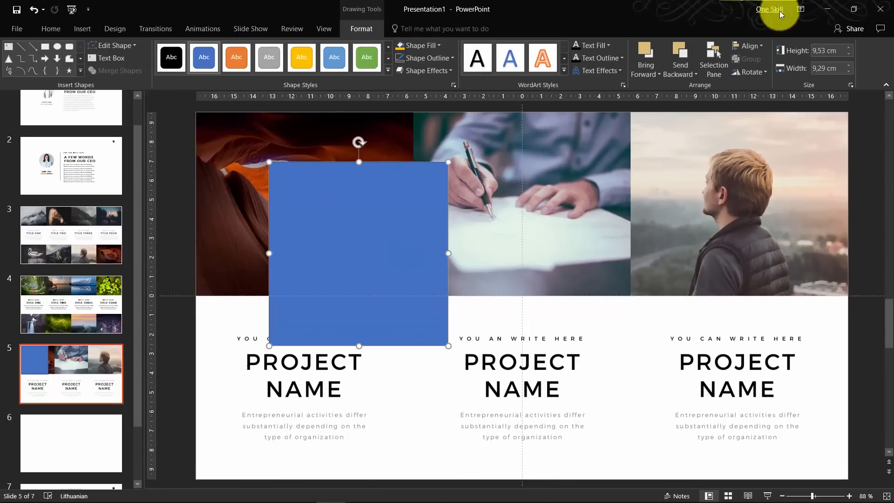
pyautogui.click(749, 44)
pyautogui.click(761, 57)
pyautogui.click(753, 44)
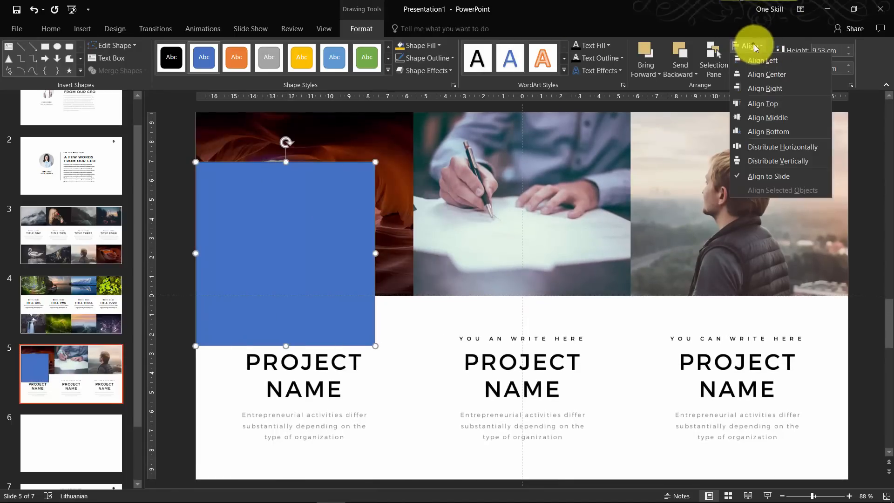
pyautogui.click(777, 103)
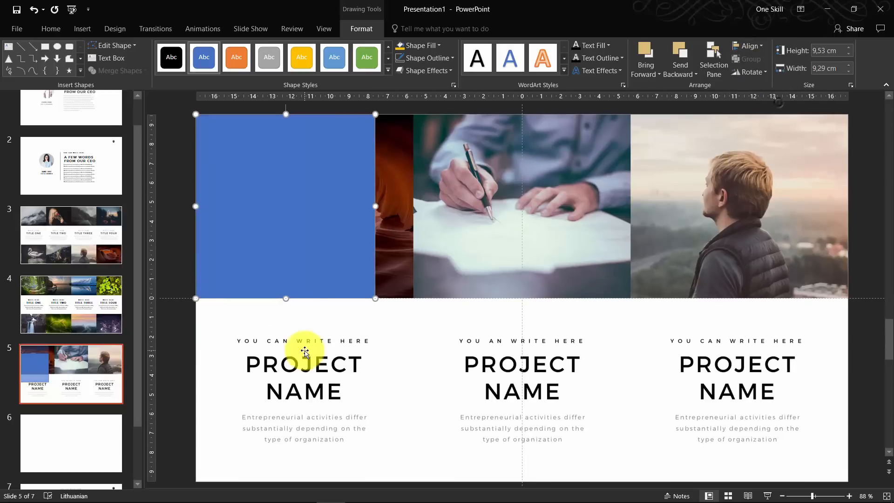
# Turn the guides off and on again and snap the rectangle's lower edge to the horizontal centre guide
pyautogui.moveTo(286, 298)
pyautogui.mouseDown()
pyautogui.moveTo(289, 242)
pyautogui.moveTo(290, 295)
pyautogui.mouseUp()
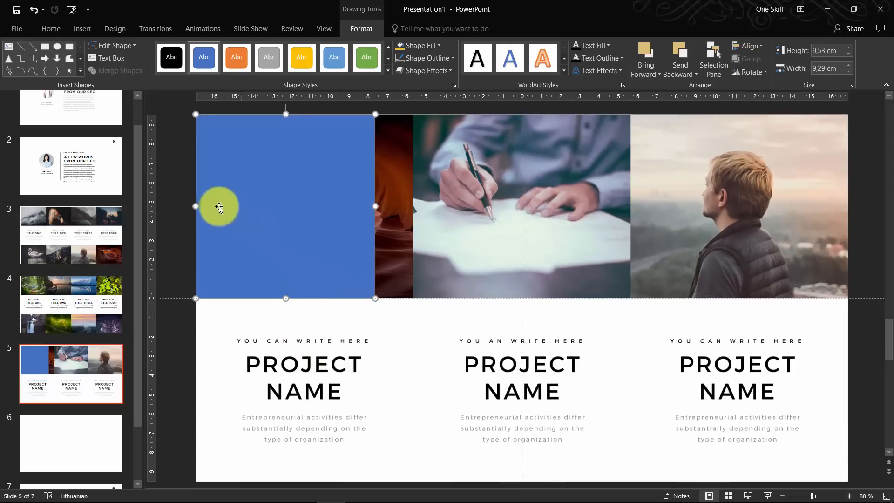
pyautogui.click(185, 184)
pyautogui.click(325, 29)
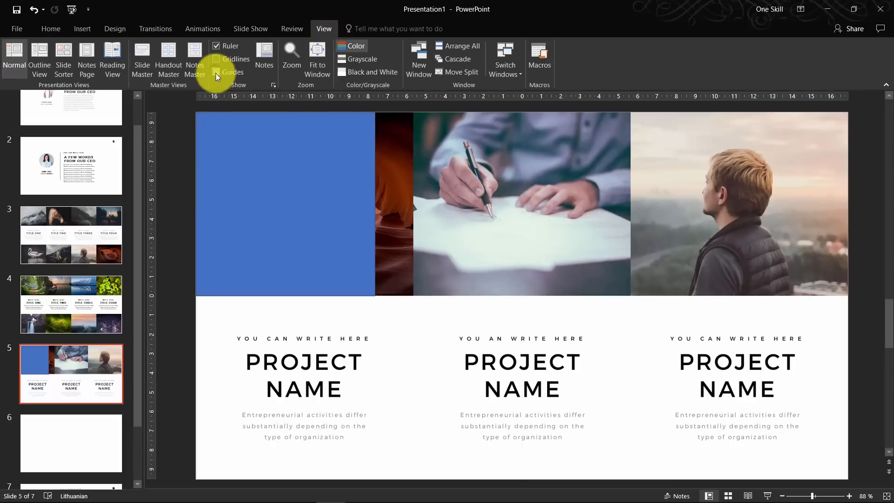
pyautogui.click(269, 280)
pyautogui.moveTo(285, 298)
pyautogui.mouseDown()
pyautogui.moveTo(294, 249)
pyautogui.moveTo(287, 295)
pyautogui.mouseUp()
pyautogui.click(183, 181)
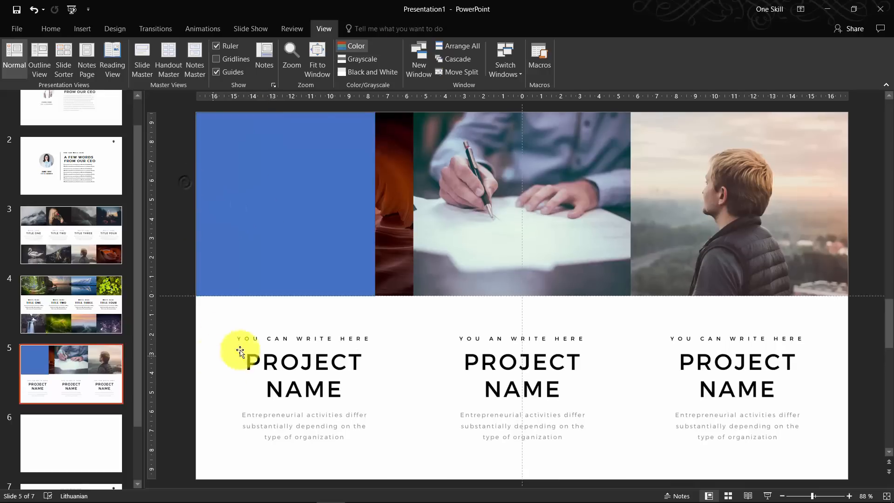
pyautogui.click(261, 169)
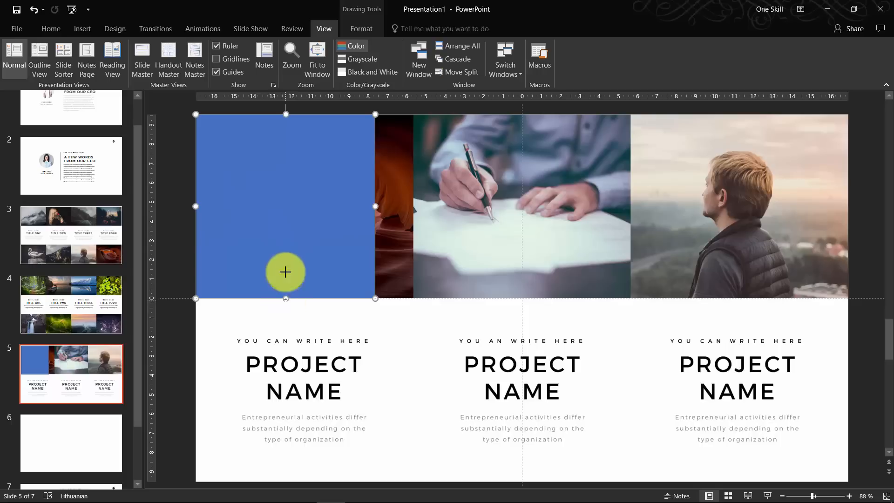
pyautogui.moveTo(286, 299)
pyautogui.mouseDown()
pyautogui.moveTo(291, 263)
pyautogui.moveTo(287, 294)
pyautogui.mouseUp()
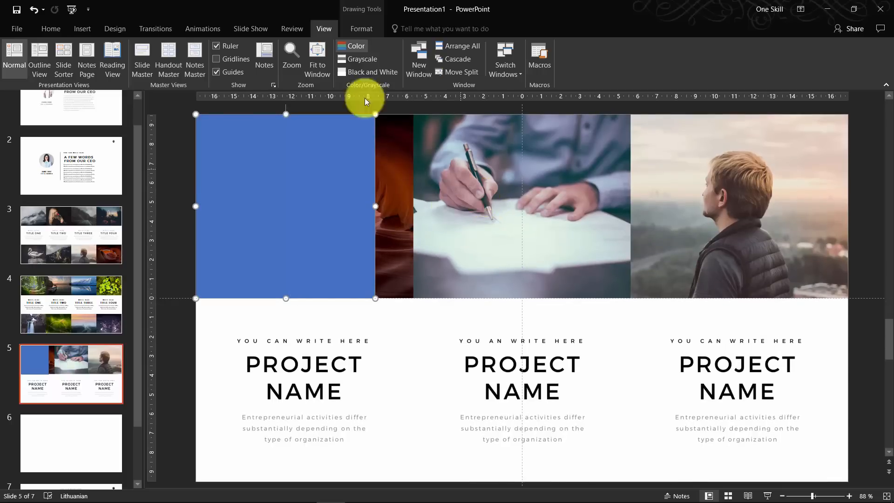
# Copy the slide width from the custom slide size settings in the slide master and return to the normal view
pyautogui.click(138, 60)
pyautogui.click(403, 73)
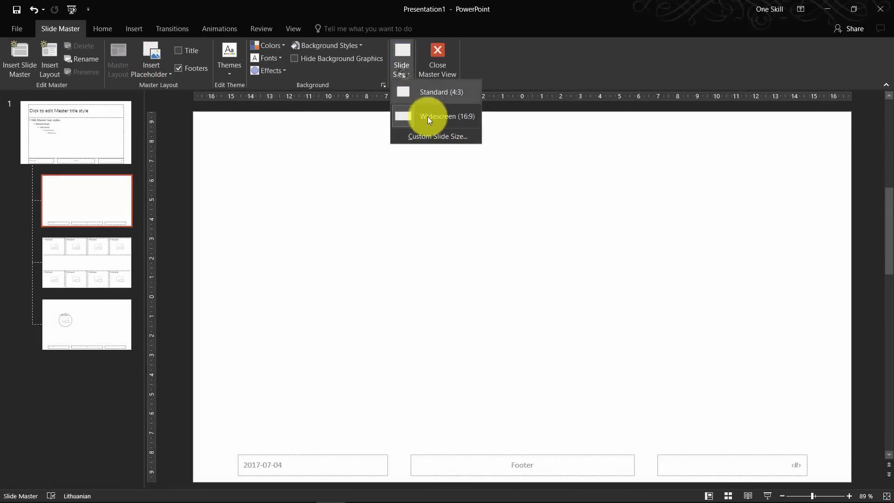
pyautogui.click(436, 139)
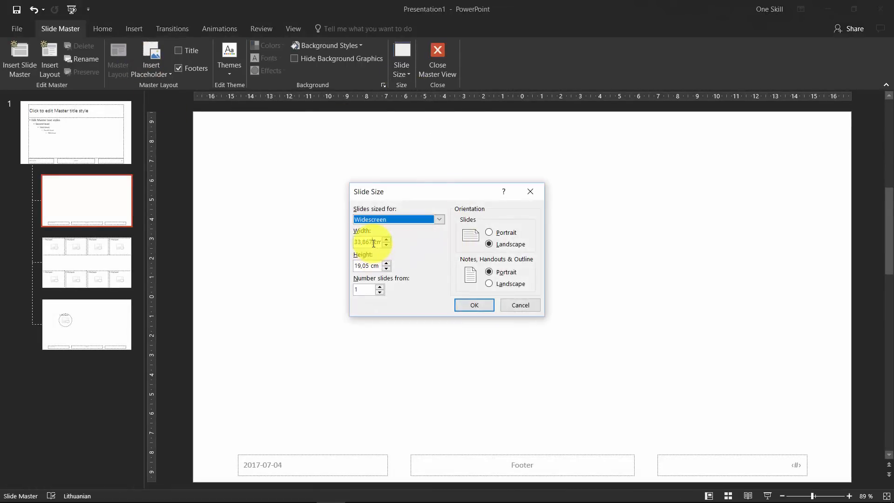
pyautogui.hotkey('ctrl', 'c')
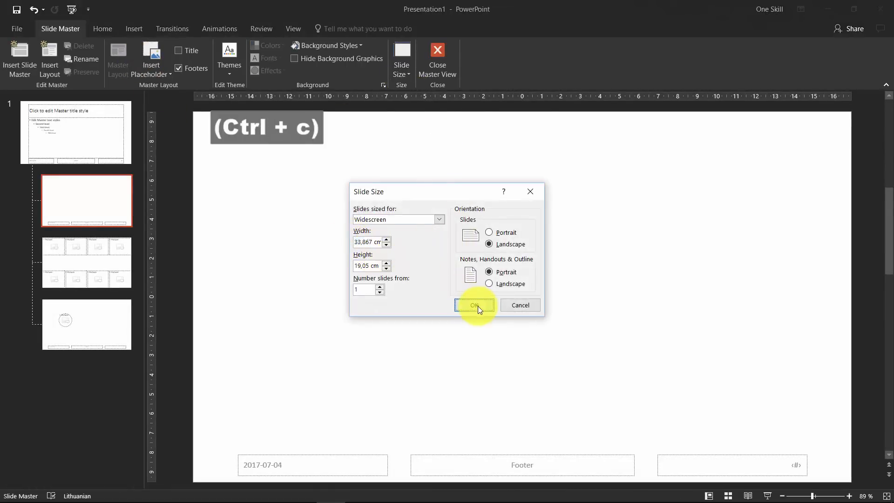
pyautogui.click(474, 305)
pyautogui.click(436, 59)
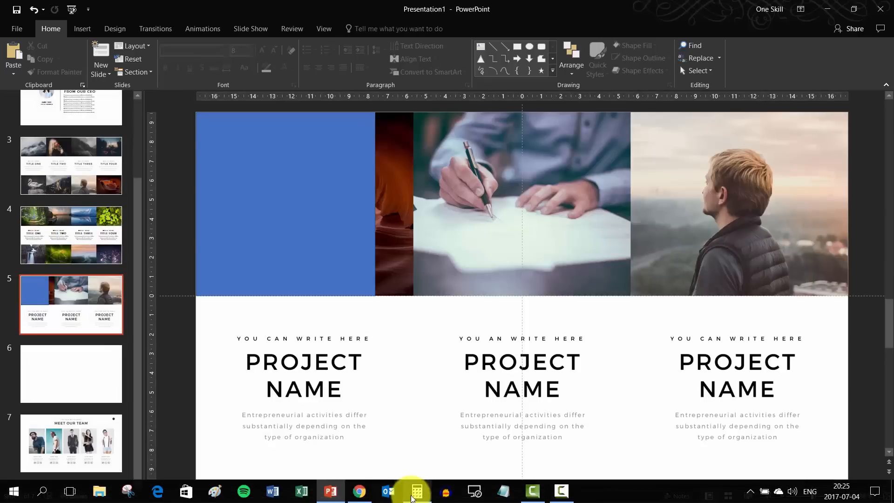
# Switch to the calculator, divide the pasted slide width 33,867 by 3, copy the quotient and minimise the calculator
pyautogui.click(412, 497)
pyautogui.click(173, 253)
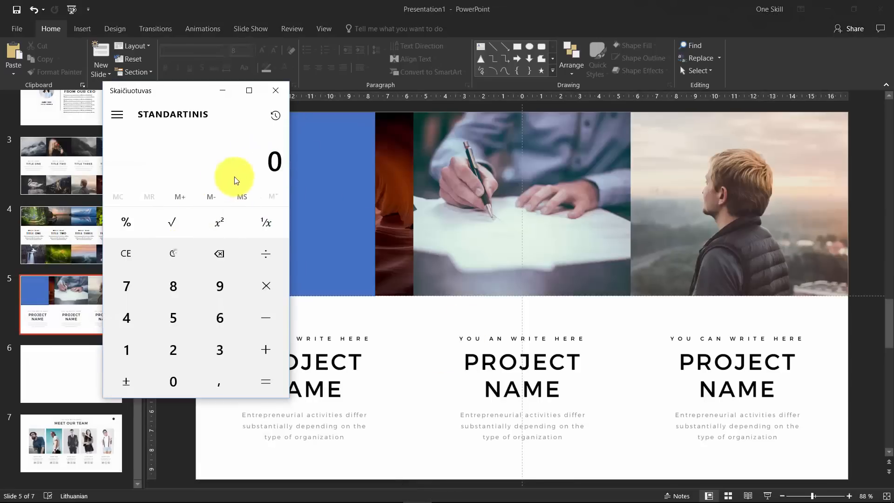
pyautogui.hotkey('ctrl', 'v')
pyautogui.write('/3')
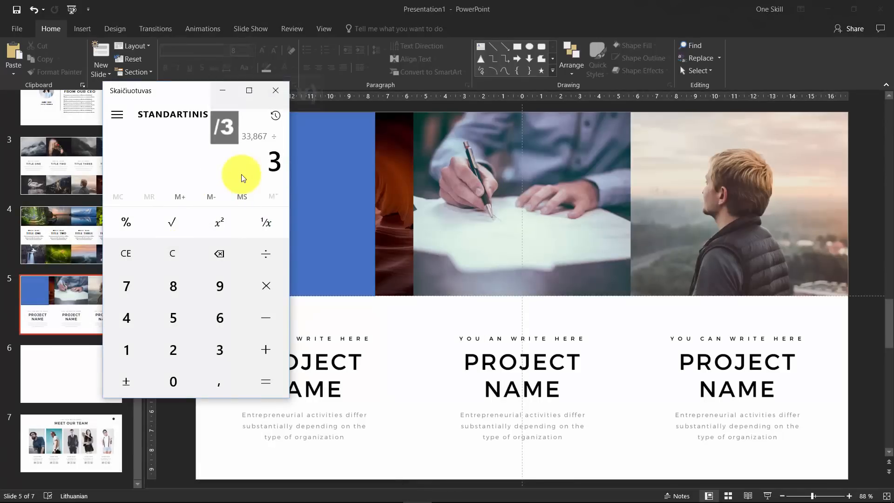
pyautogui.press('Return')
pyautogui.rightClick(255, 163)
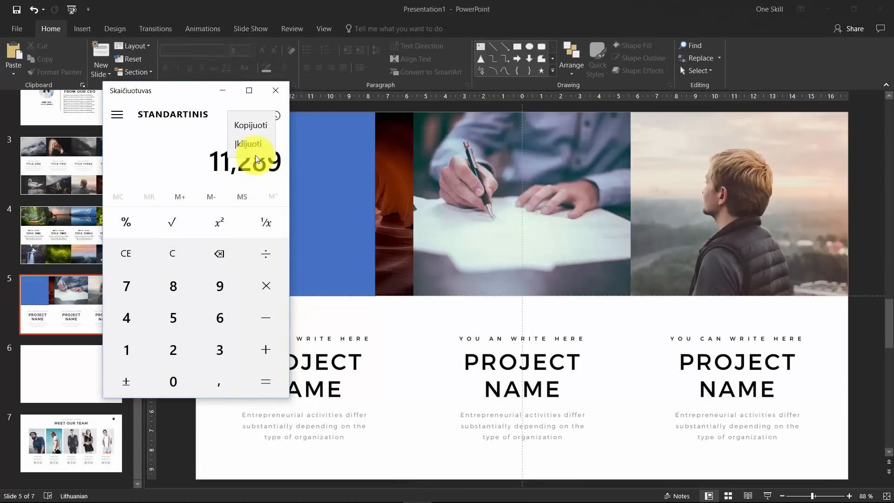
pyautogui.click(263, 127)
pyautogui.click(227, 92)
# Set the blue rectangle's width to the copied third of the slide width, 11,289 cm
pyautogui.click(299, 155)
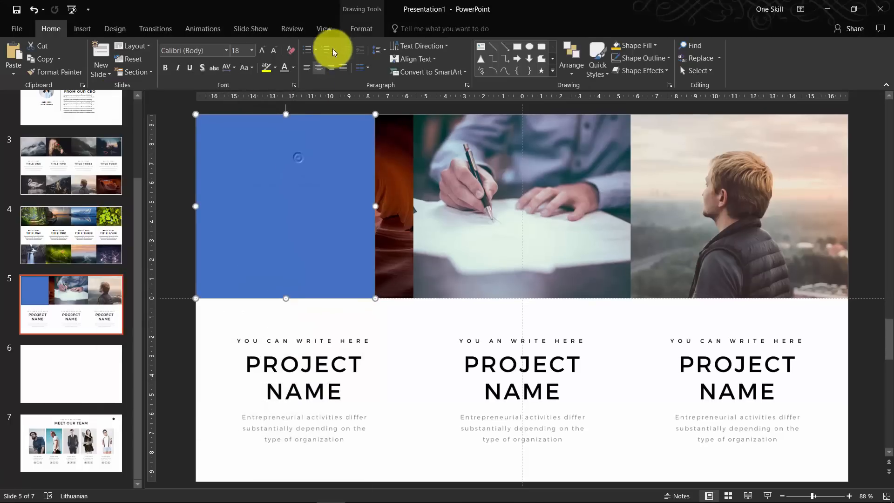
pyautogui.click(362, 28)
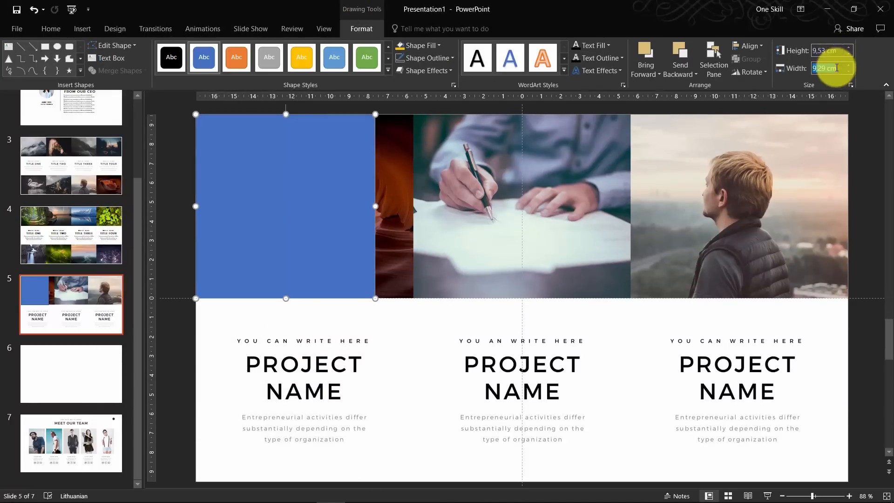
pyautogui.hotkey('ctrl', 'v')
pyautogui.press('Return')
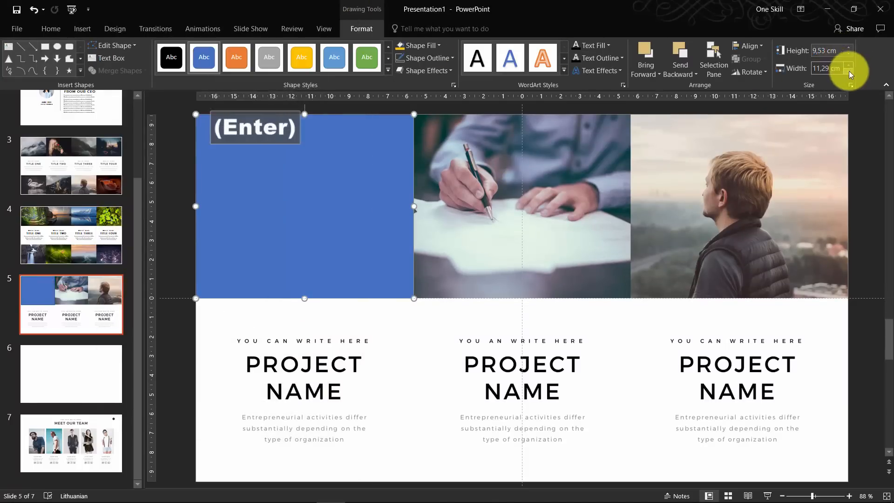
# Remove the blue rectangle's outline and set its solid fill transparency to 39 %
pyautogui.click(425, 59)
pyautogui.click(428, 177)
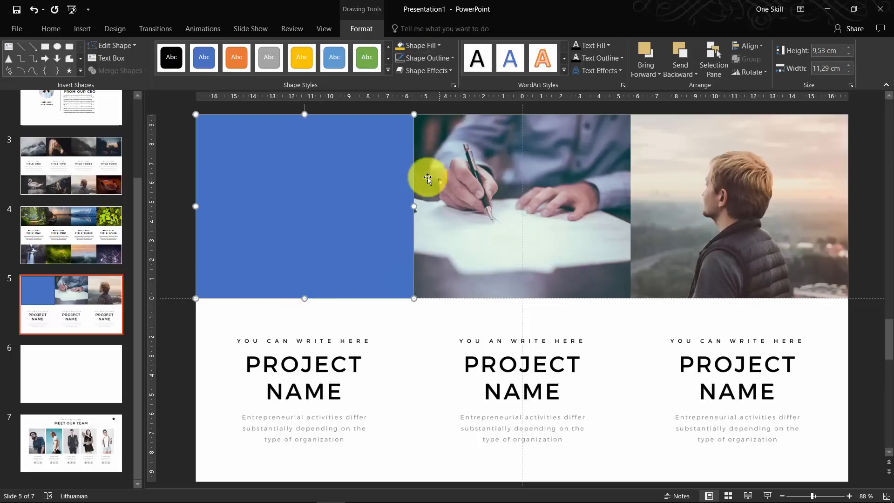
pyautogui.rightClick(427, 177)
pyautogui.click(421, 374)
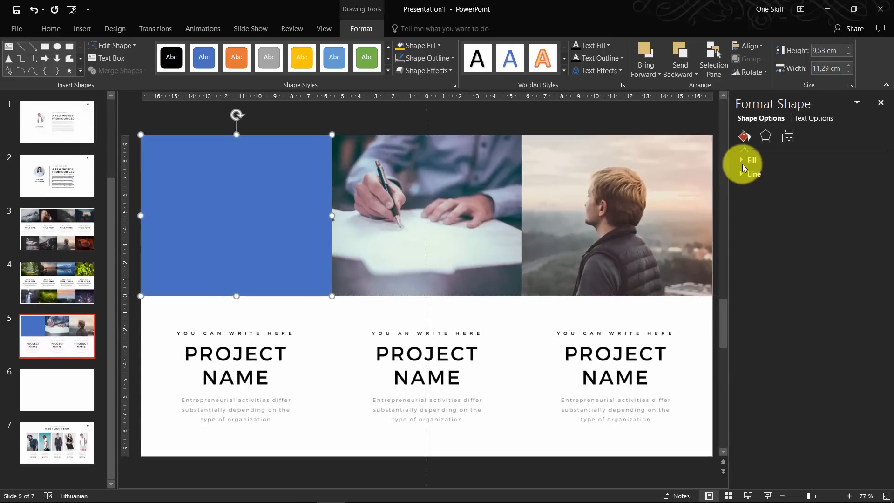
pyautogui.click(742, 163)
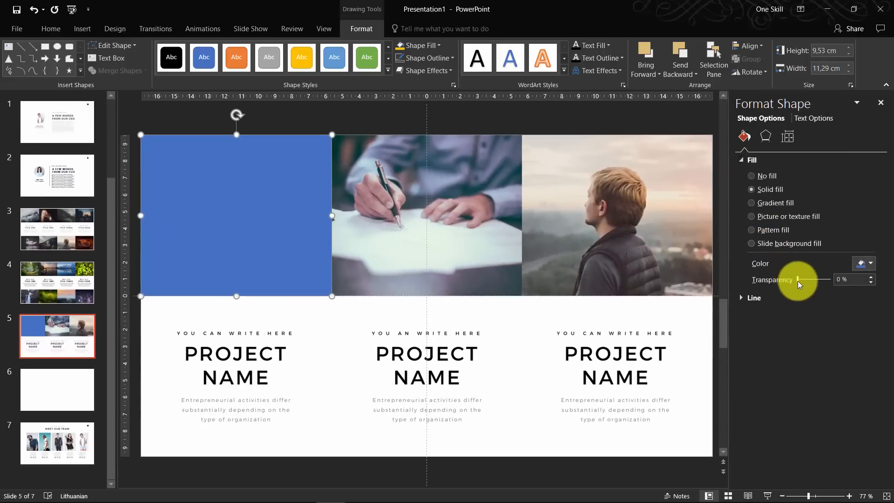
pyautogui.moveTo(798, 281); pyautogui.dragTo(810, 281)
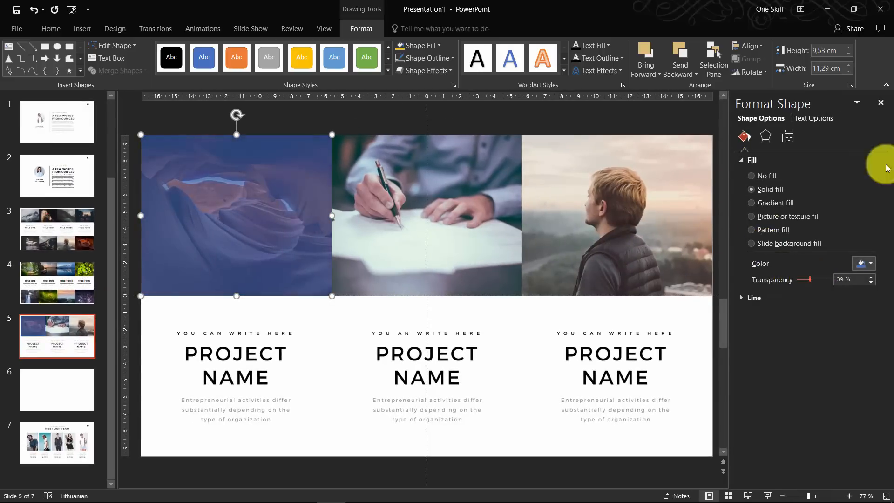
# Close the shape formatting pane and cut the blue semi-transparent rectangle from slide 5
pyautogui.click(880, 103)
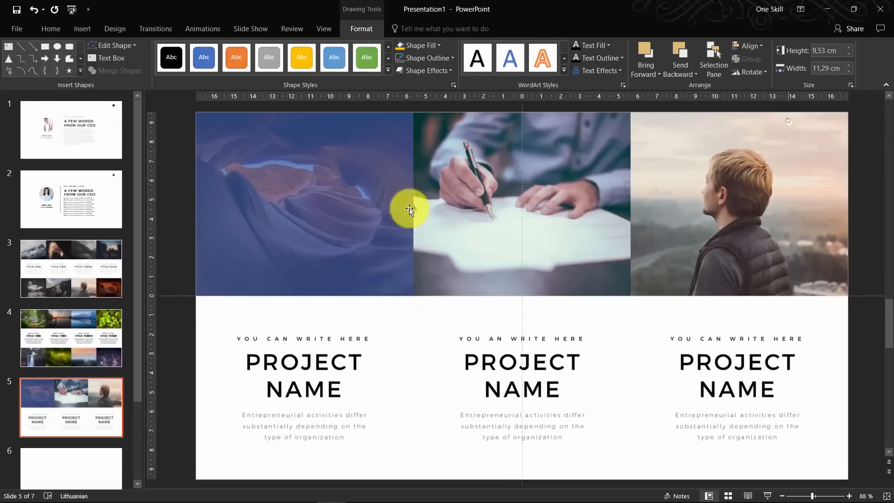
pyautogui.click(321, 195)
pyautogui.press('ctrl')
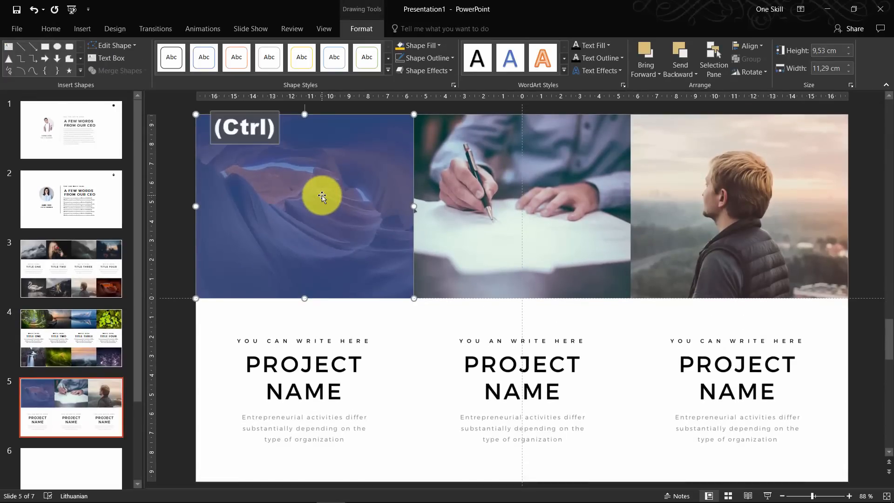
pyautogui.hotkey('ctrl', 'x')
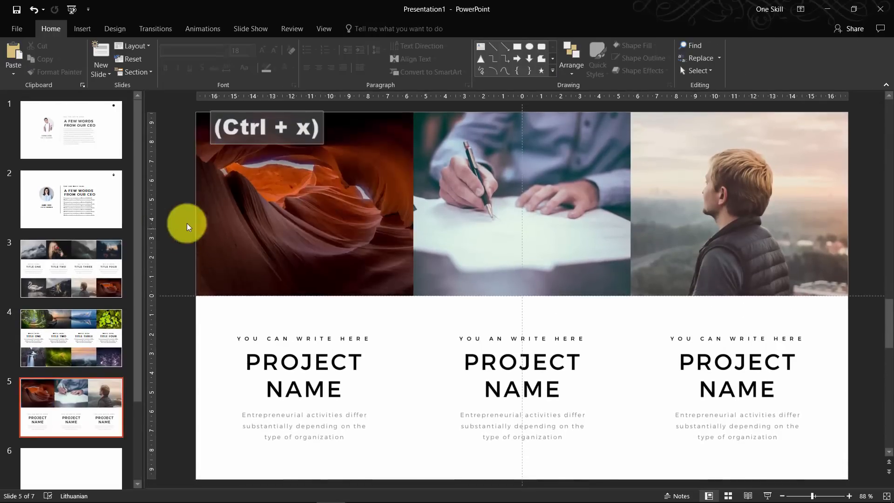
# Open the slide master, check its existing layouts and select the blank layout that only has footer fields
pyautogui.click(324, 28)
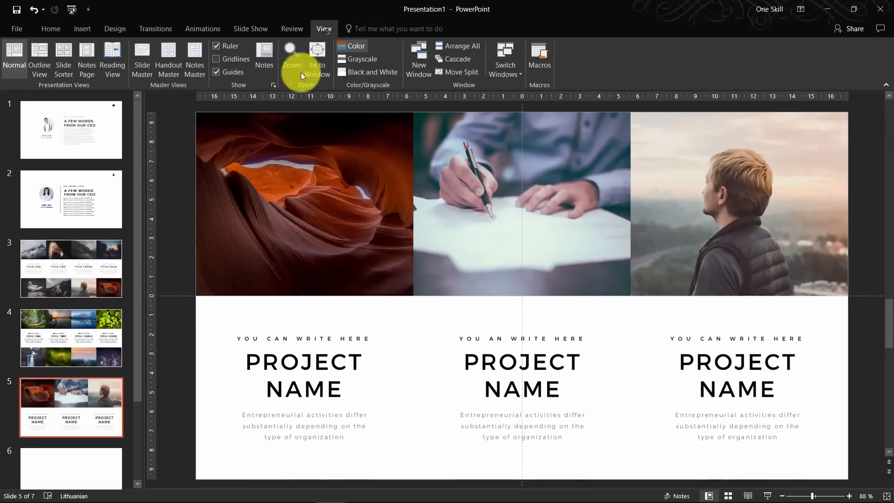
pyautogui.click(146, 73)
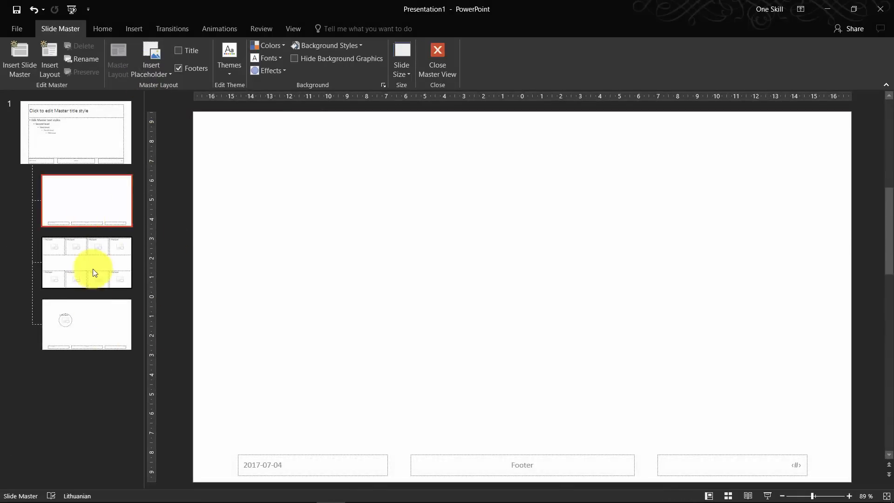
pyautogui.click(93, 269)
pyautogui.click(98, 314)
pyautogui.click(91, 272)
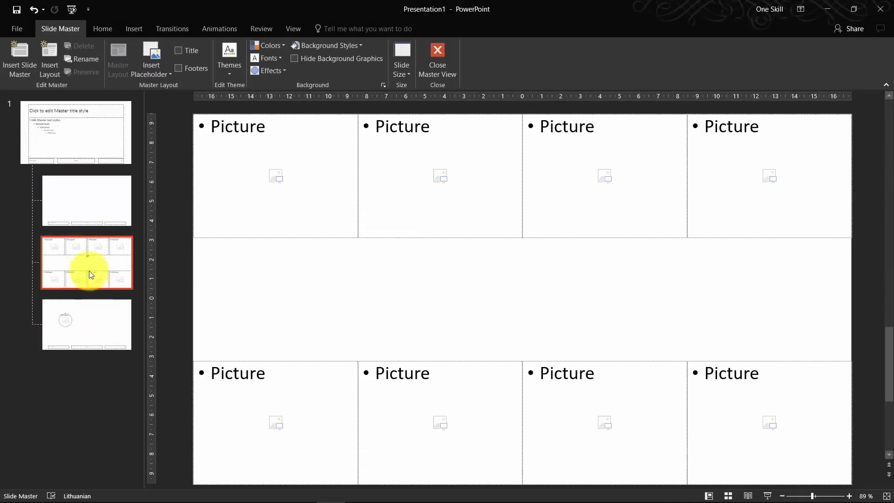
pyautogui.click(98, 325)
pyautogui.click(90, 273)
pyautogui.click(103, 202)
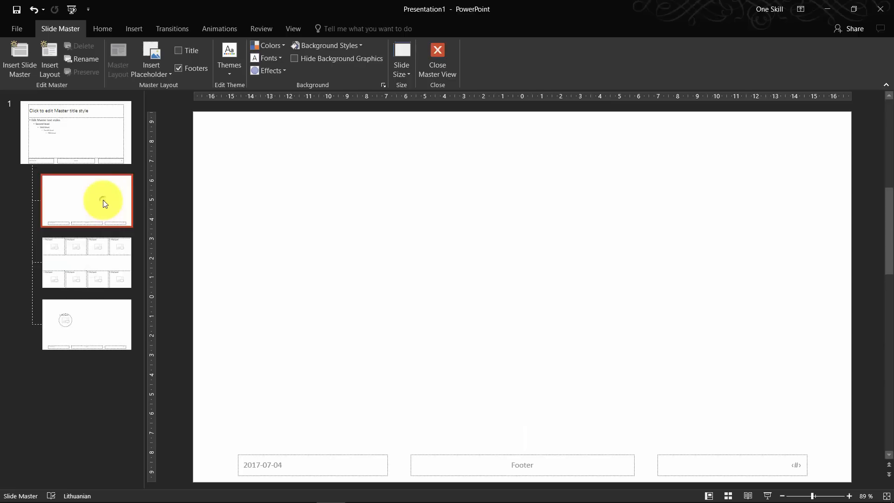
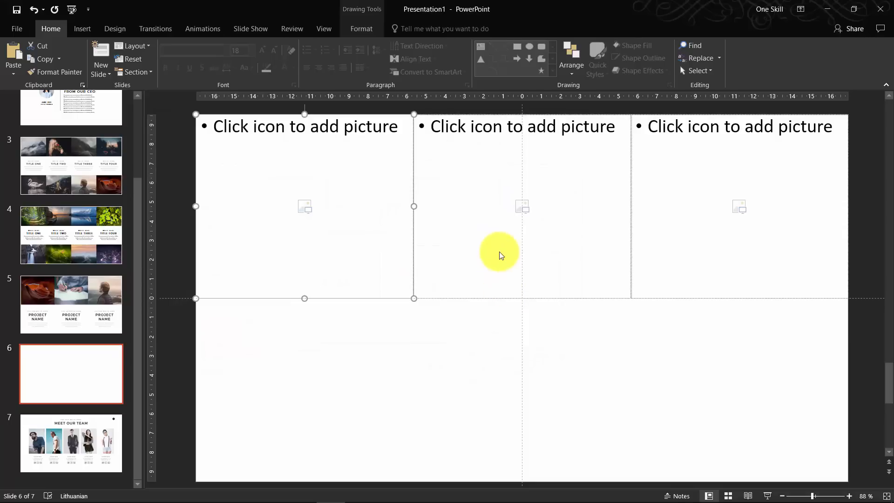
# Insert the clover photo into slide 6's middle picture placeholder and the butterfly photo mg-i5a4811.jpg into the right-hand one
pyautogui.click(529, 208)
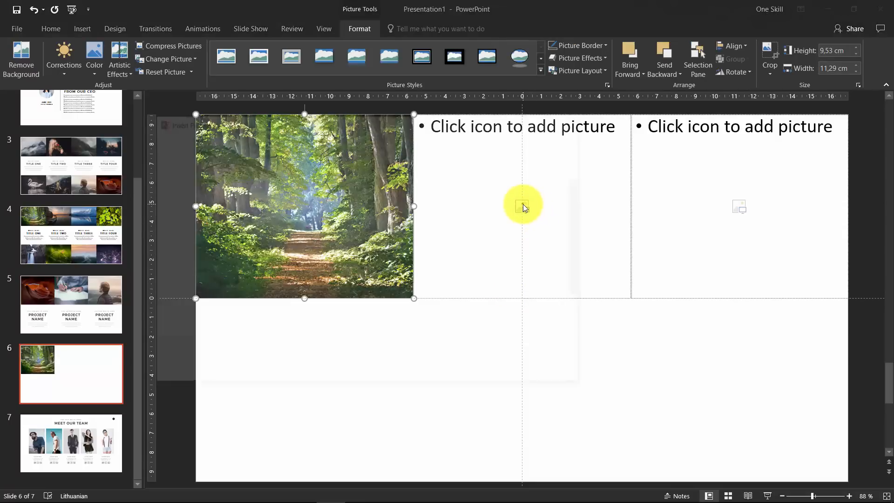
pyautogui.click(289, 266)
pyautogui.click(503, 372)
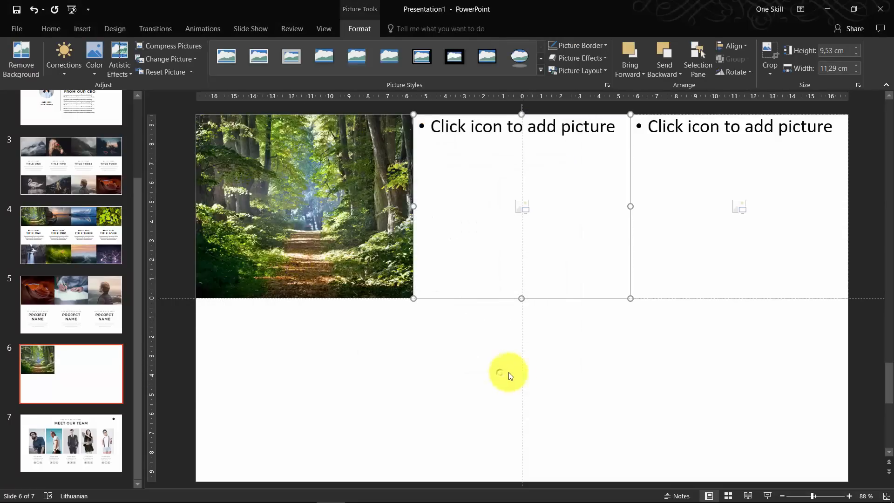
pyautogui.click(742, 207)
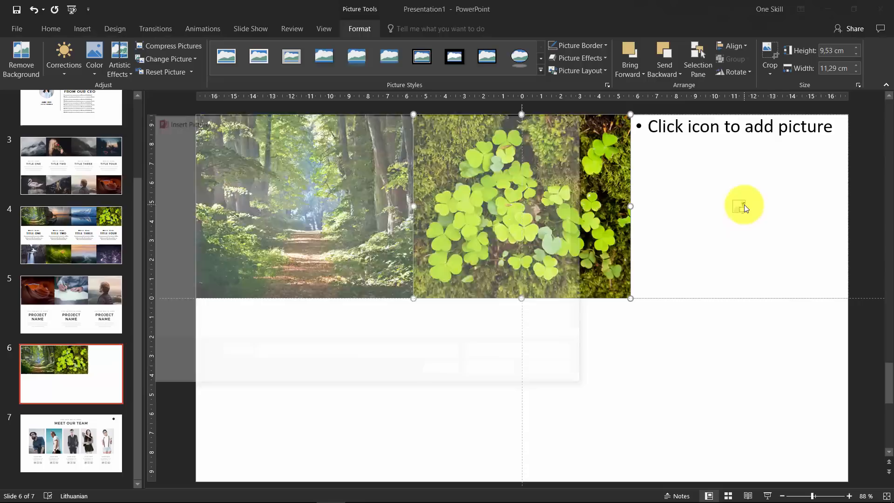
pyautogui.click(424, 261)
pyautogui.click(494, 372)
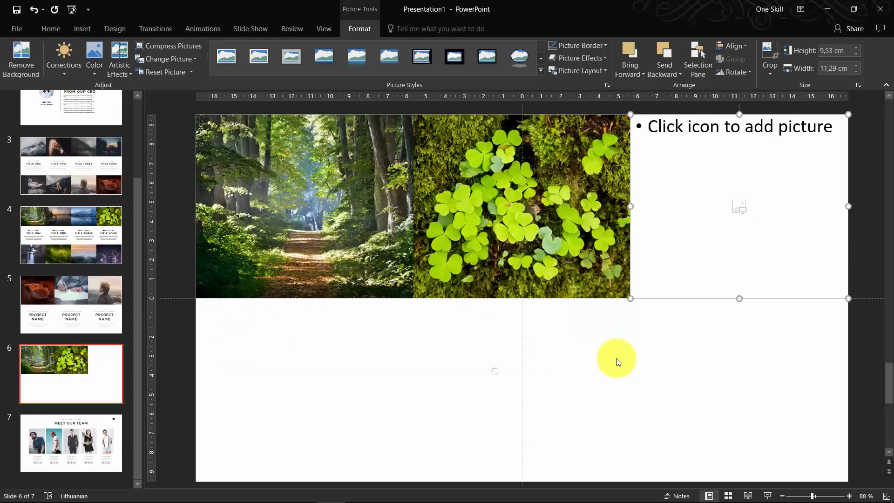
# Preview slide 6 with its three photos as a full-screen slide show and return to editing
pyautogui.click(624, 361)
pyautogui.click(767, 493)
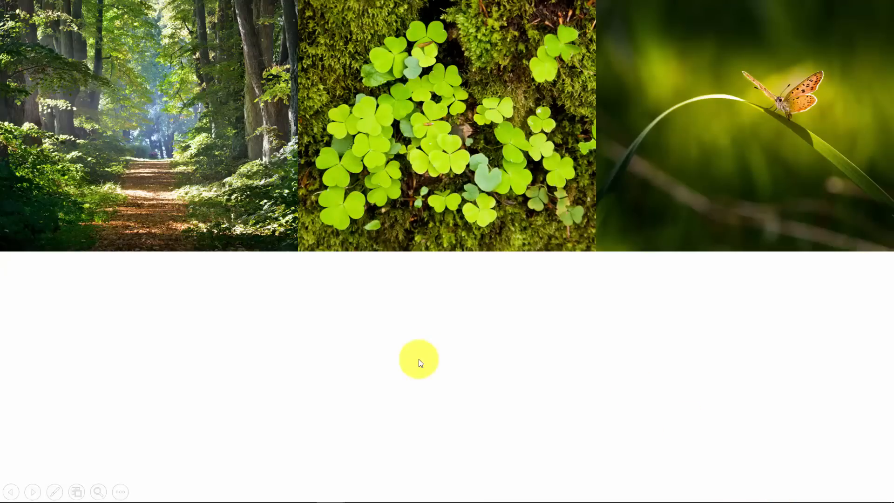
pyautogui.press('Escape')
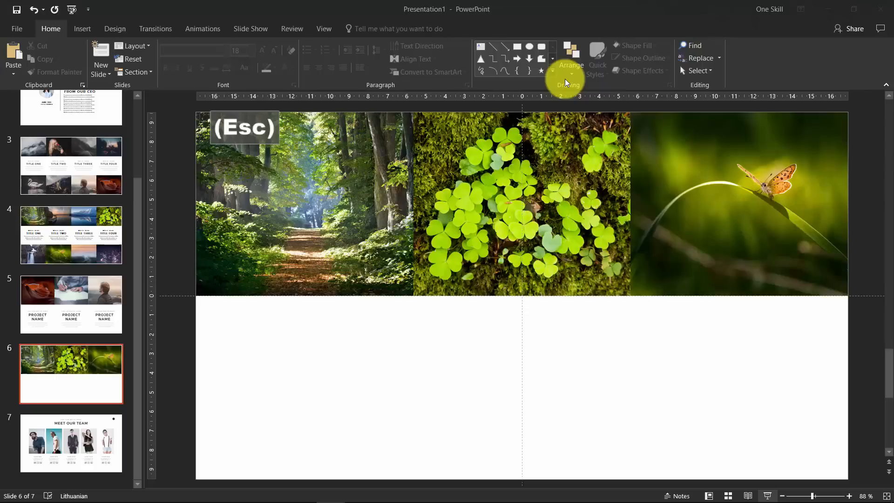
# Replace the middle clover photo on slide 6 with DSC_0726-698.jpg and preview the slide full screen
pyautogui.click(464, 159)
pyautogui.press('Delete')
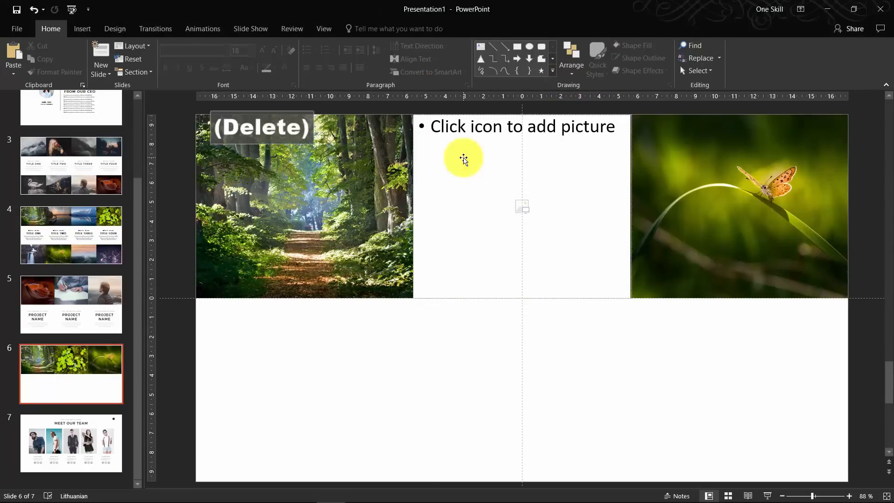
pyautogui.click(517, 205)
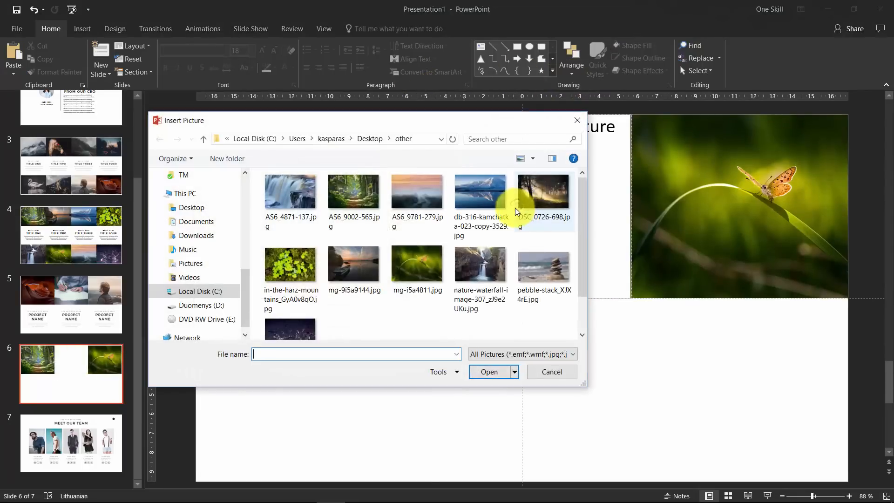
pyautogui.click(526, 190)
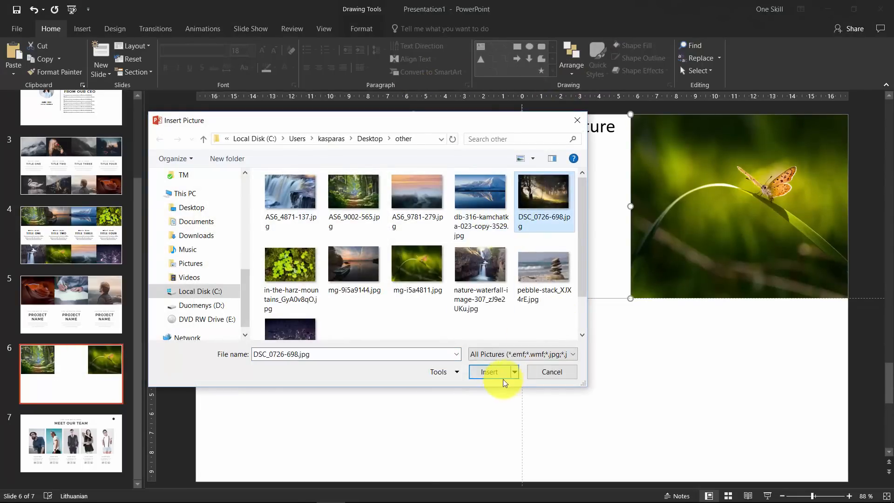
pyautogui.click(493, 374)
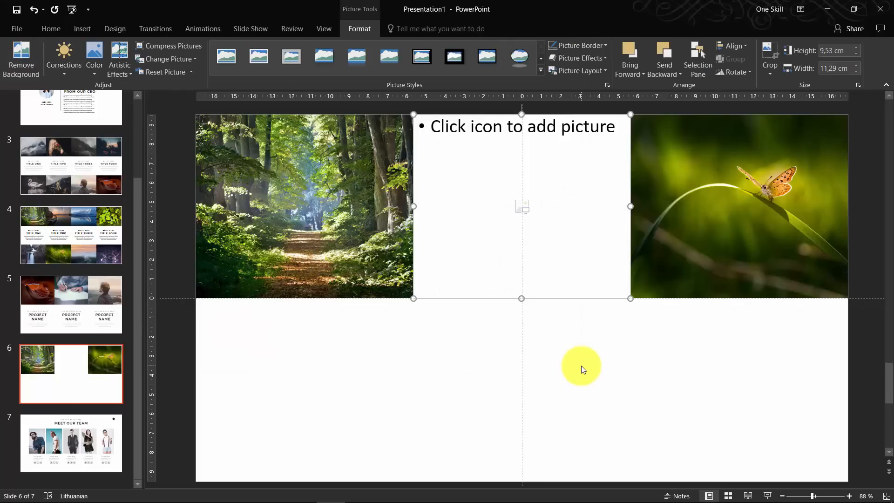
pyautogui.click(768, 496)
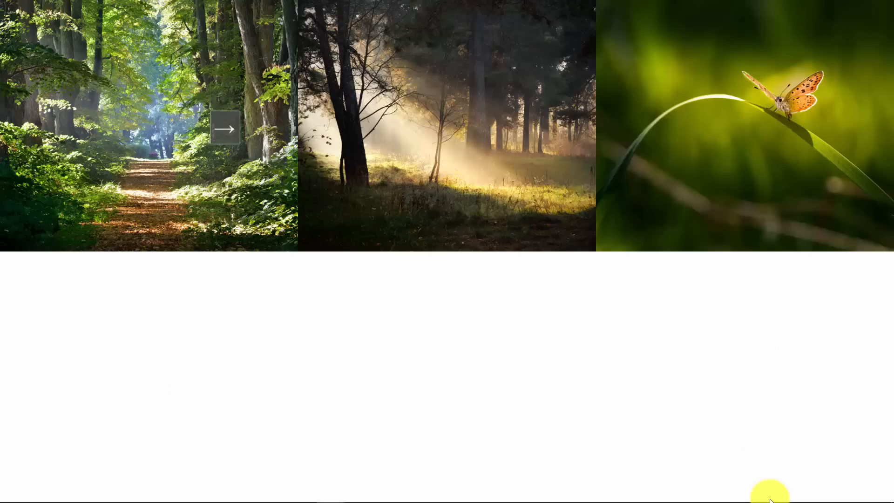
pyautogui.press('Escape')
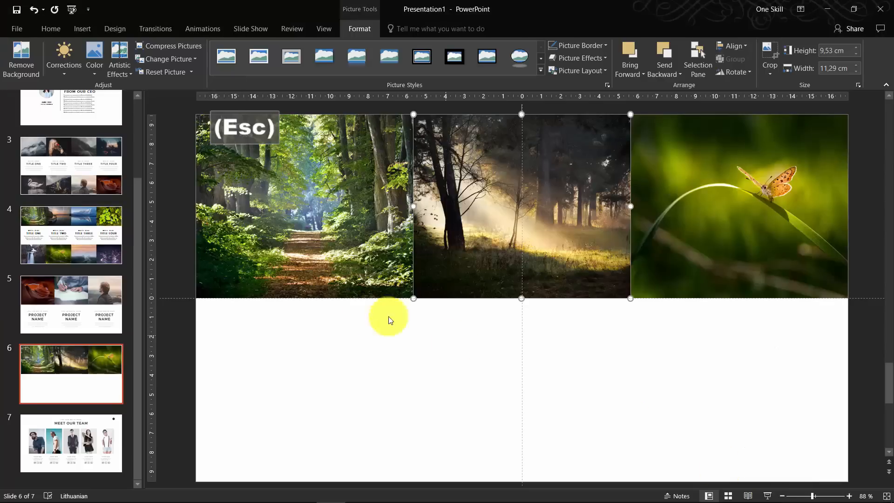
pyautogui.click(93, 300)
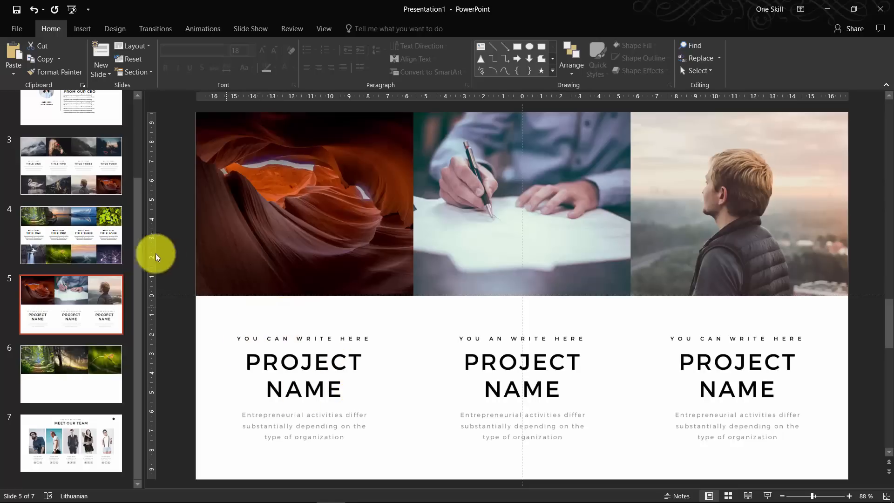
pyautogui.click(84, 232)
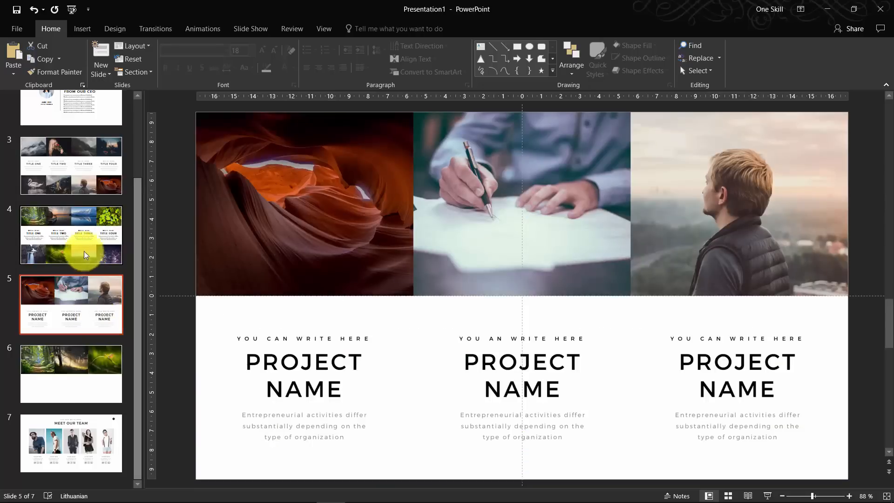
pyautogui.click(84, 250)
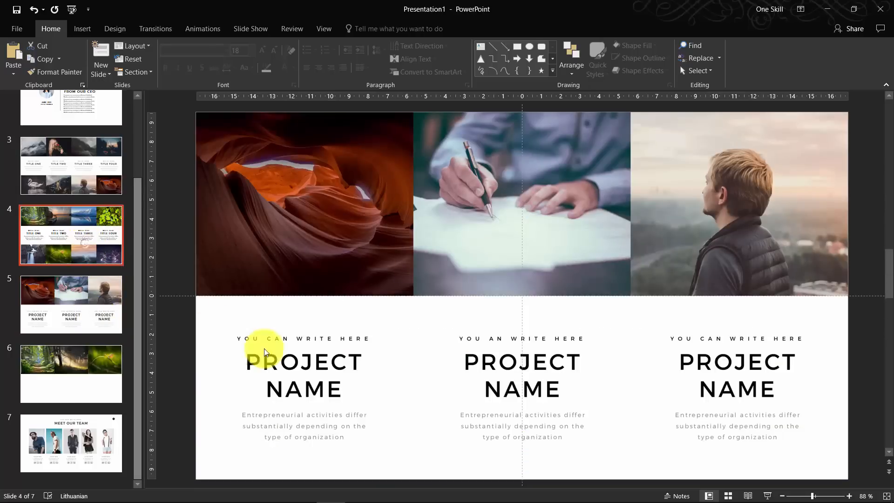
pyautogui.click(79, 223)
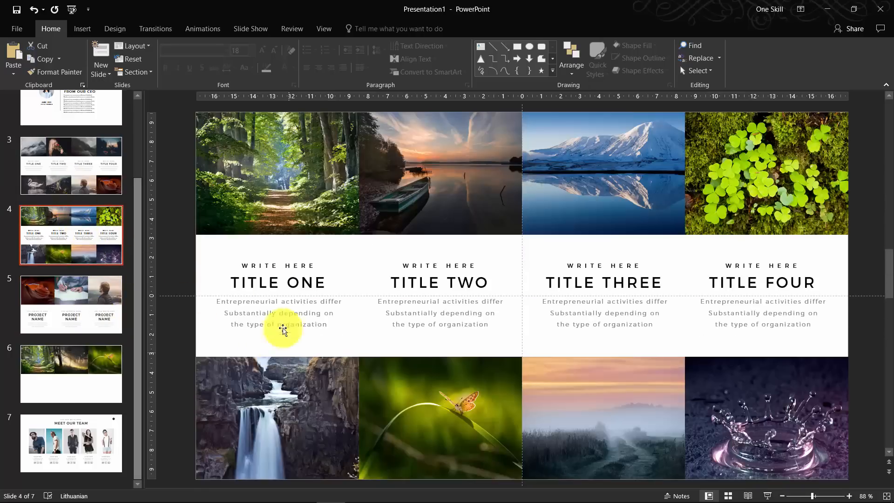
pyautogui.click(272, 278)
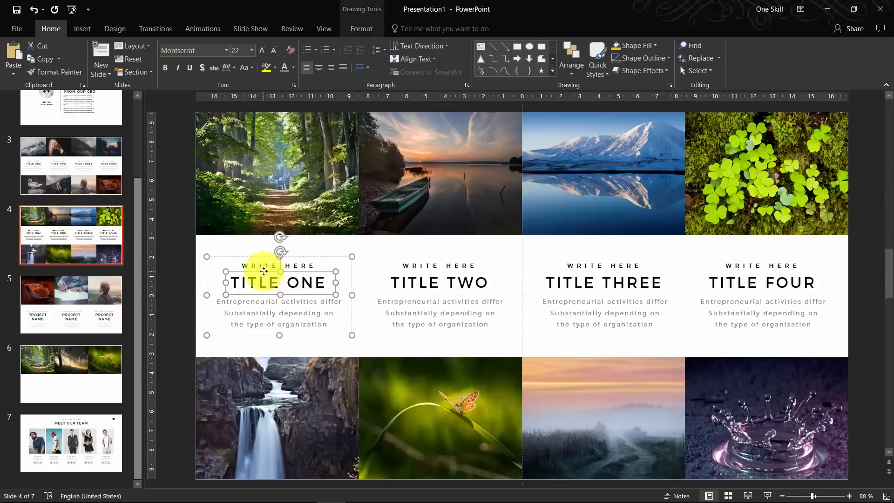
pyautogui.hotkey('ctrl', 'c')
pyautogui.click(79, 307)
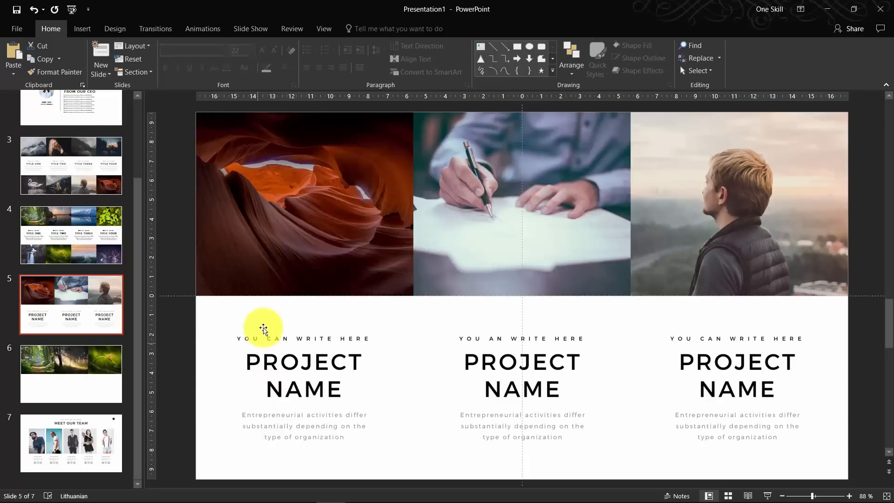
# Copy the WRITE HERE text box above TITLE ONE from slide 4 to slide 5, just above the first YOU CAN WRITE HERE caption
pyautogui.click(72, 222)
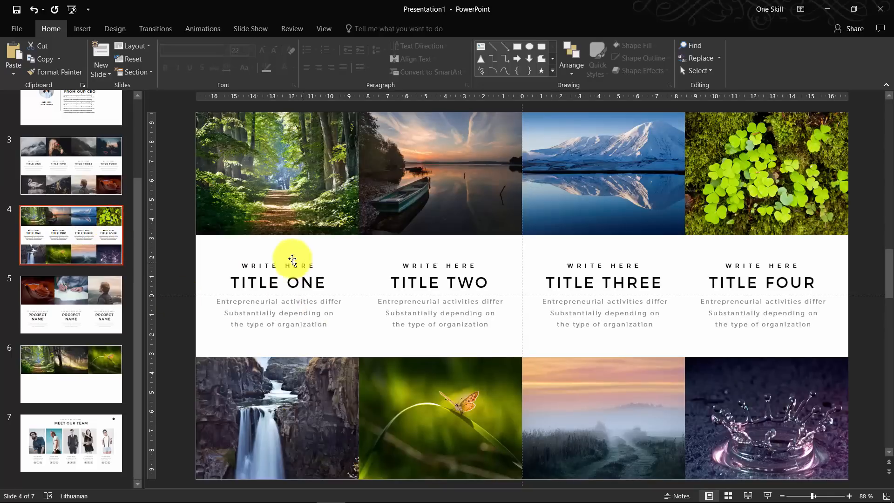
pyautogui.click(298, 262)
pyautogui.click(302, 262)
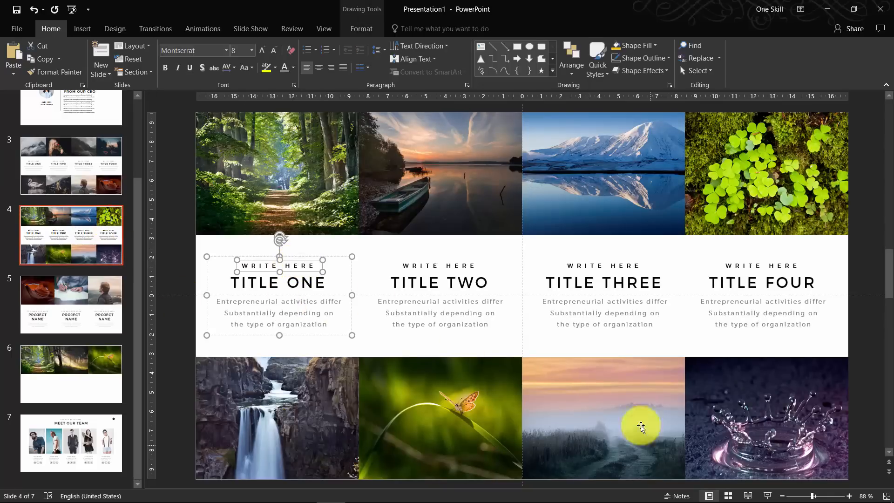
pyautogui.hotkey('ctrl', 'c')
pyautogui.click(44, 311)
pyautogui.hotkey('ctrl', 'v')
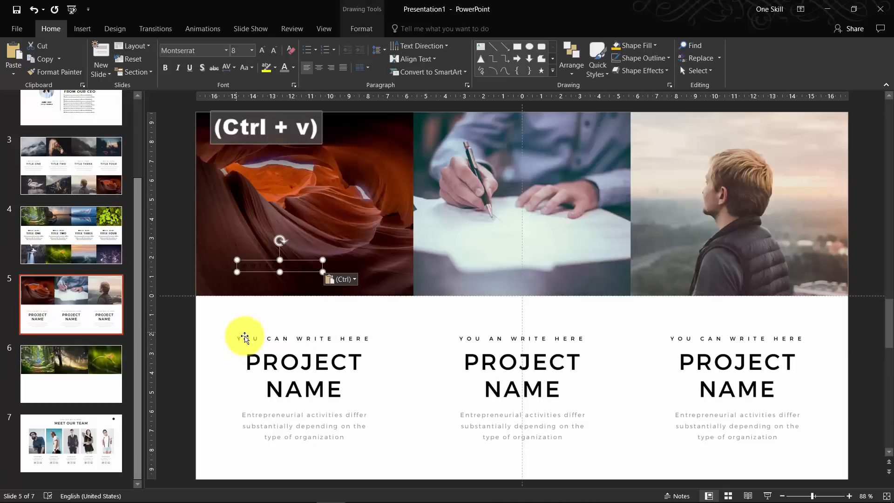
pyautogui.moveTo(262, 261); pyautogui.dragTo(256, 320)
# Colour the pasted WRITE HERE text box's text red and replace its wording with YOU
pyautogui.click(294, 67)
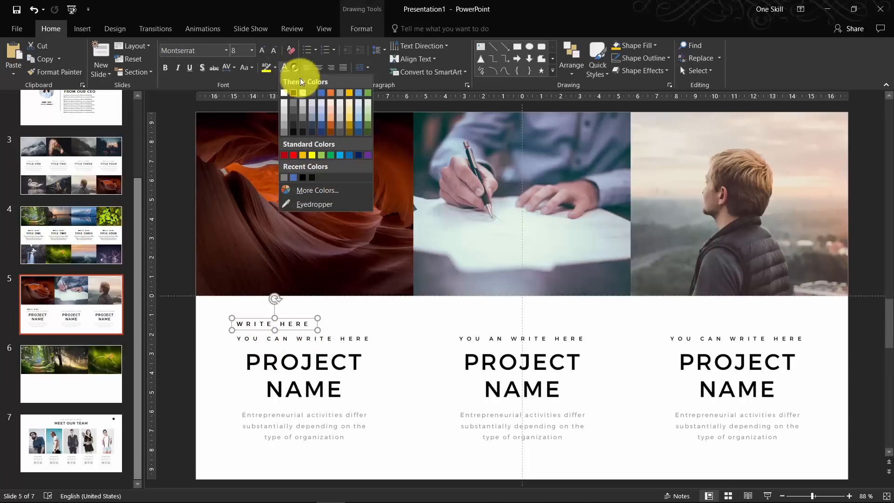
pyautogui.click(296, 150)
pyautogui.keyDown('ctrl'); pyautogui.scroll(5, 304, 375); pyautogui.keyUp('ctrl')
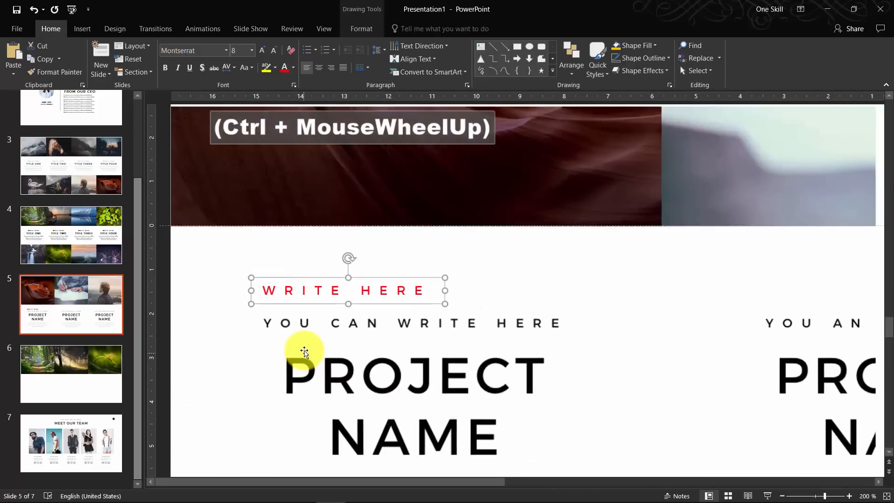
pyautogui.click(310, 291)
pyautogui.hotkey('ctrl', 'a')
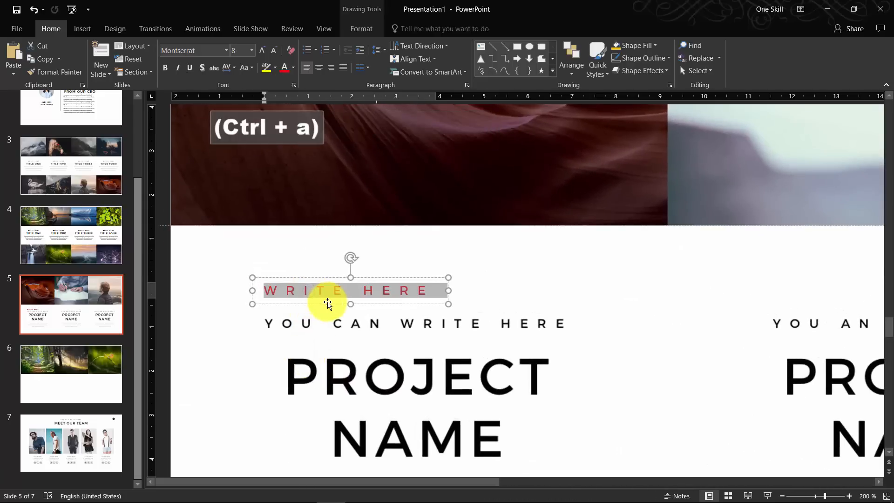
pyautogui.write('YOOU')
pyautogui.press('BackSpace')
pyautogui.press('BackSpace')
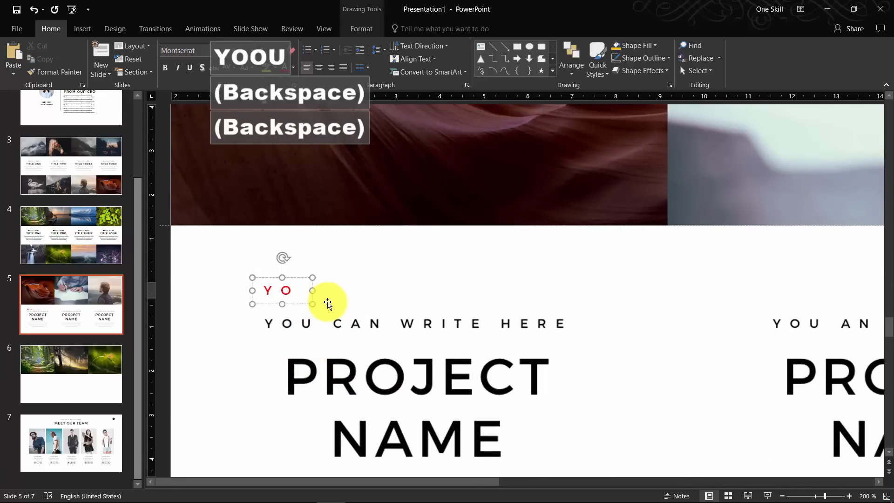
pyautogui.write('U')
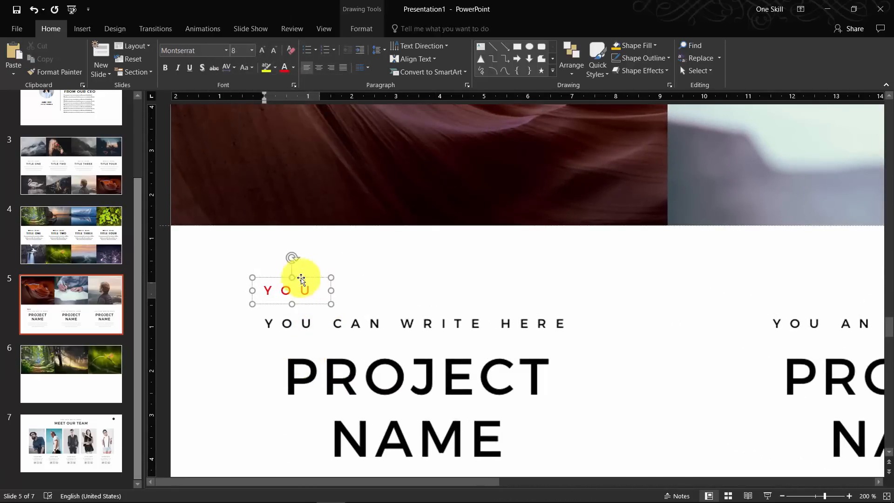
# Lay the red YOU text box over the word YOU in the first YOU CAN WRITE HERE caption and fine-tune its position
pyautogui.moveTo(306, 278); pyautogui.dragTo(311, 315)
pyautogui.hotkey('ctrl', 'Up')
pyautogui.hotkey('ctrl', 'Up')
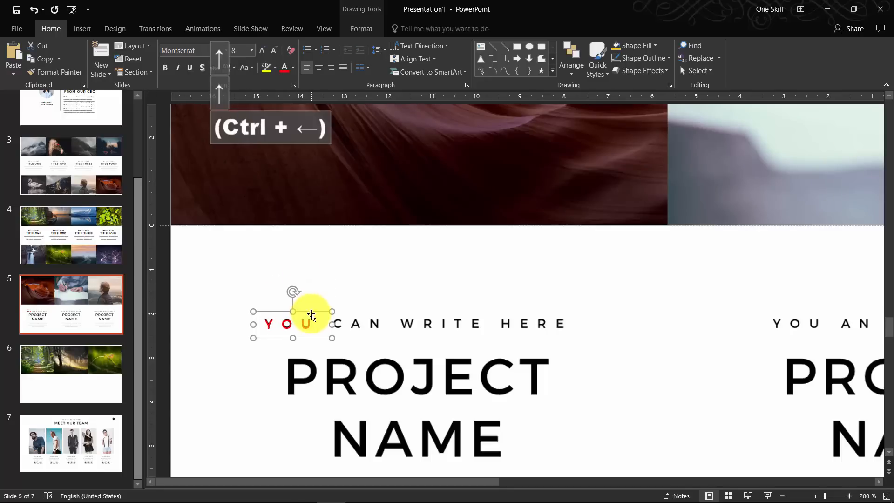
# Append the words CAN WRITE HERE to the red YOU text box over the first caption on slide 5
pyautogui.hotkey('ctrl', 'Left')
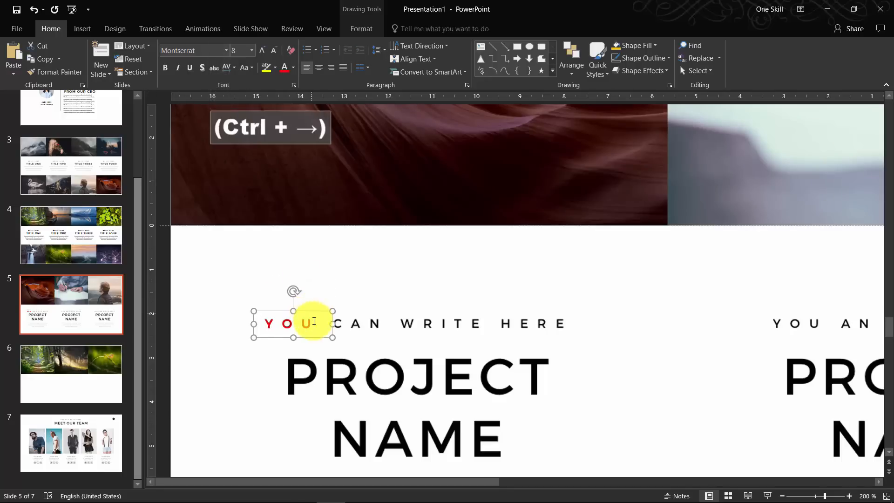
pyautogui.click(321, 326)
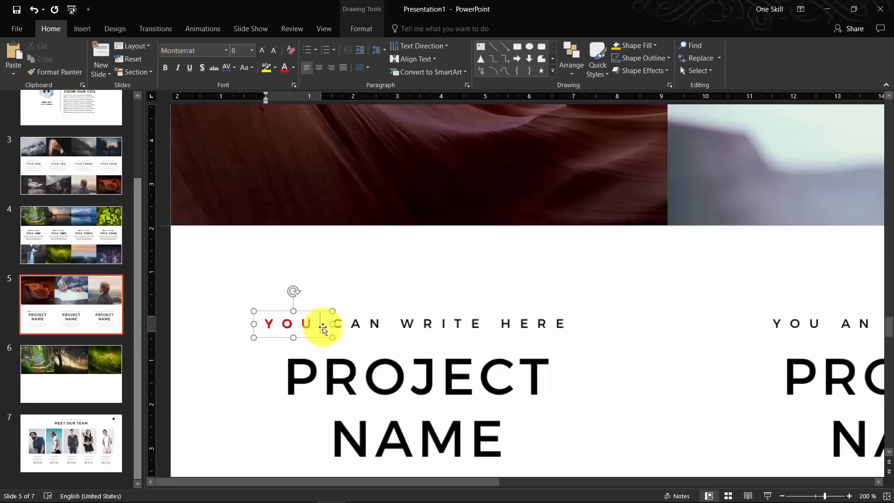
pyautogui.write('CAN W')
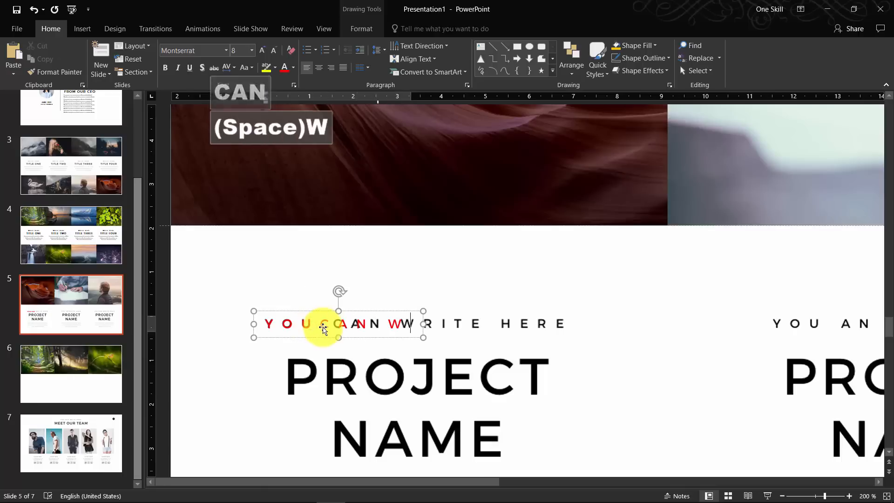
pyautogui.write('RITE HERE')
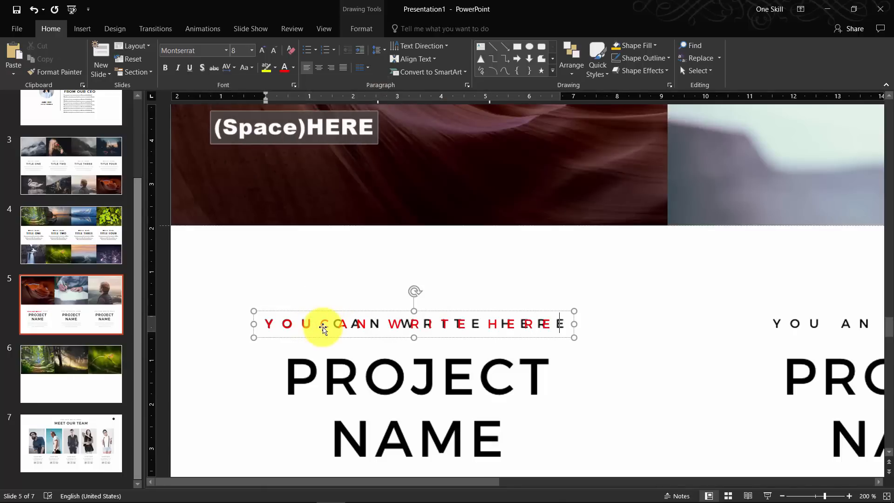
# Set the whole red caption's character spacing to Very Loose, and widen it to Expanded by 7 pt
pyautogui.click(337, 310)
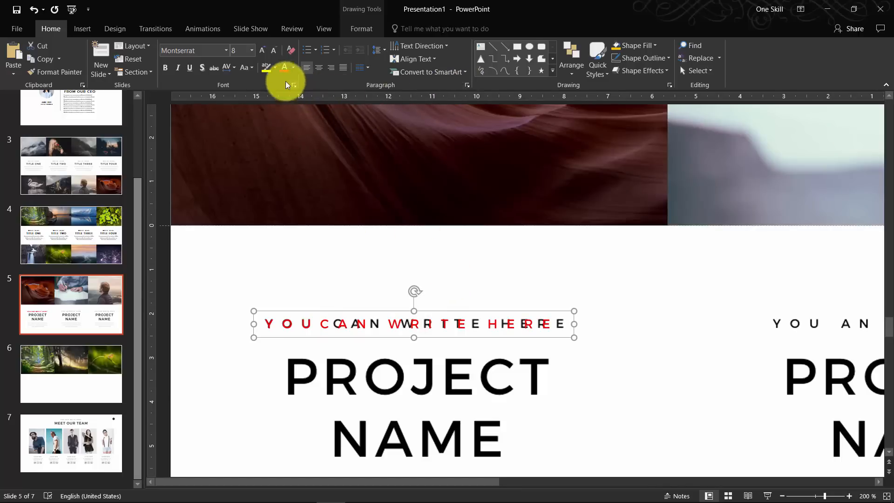
pyautogui.click(233, 68)
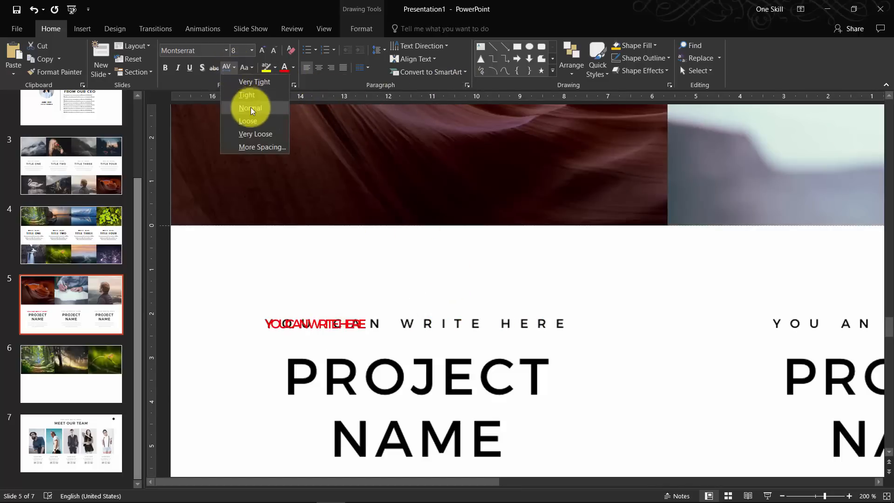
pyautogui.click(257, 135)
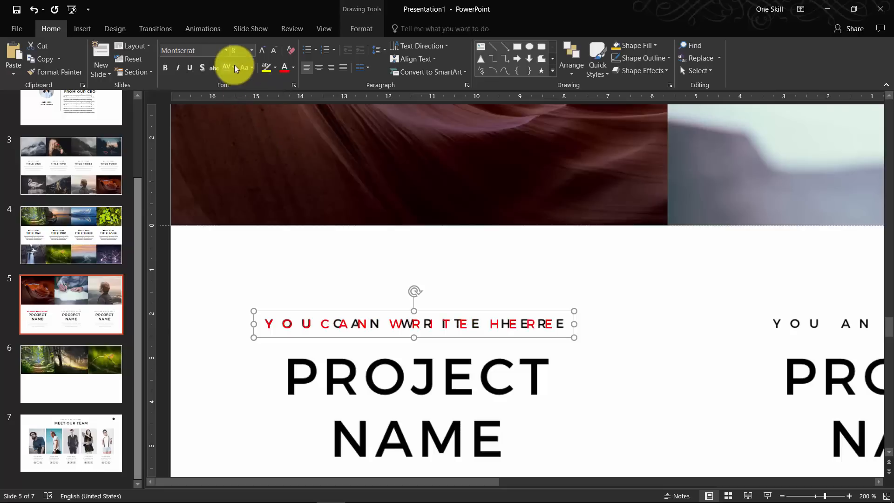
pyautogui.click(233, 68)
pyautogui.click(258, 146)
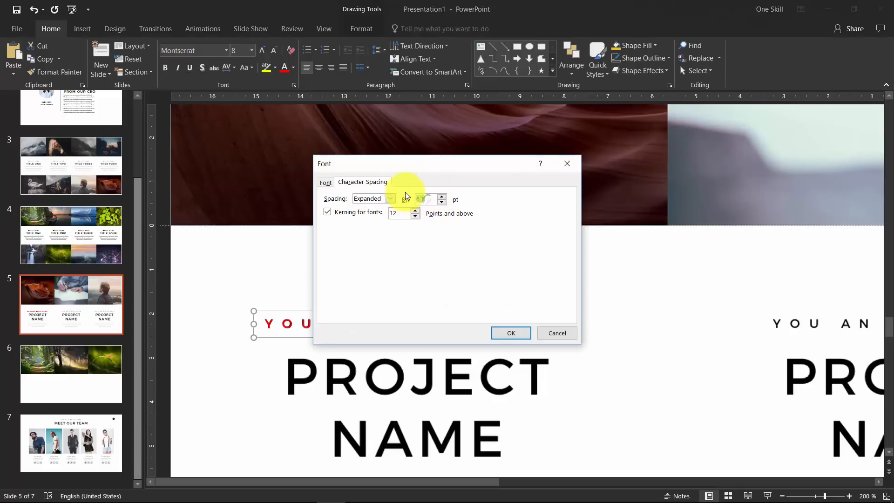
pyautogui.write('7')
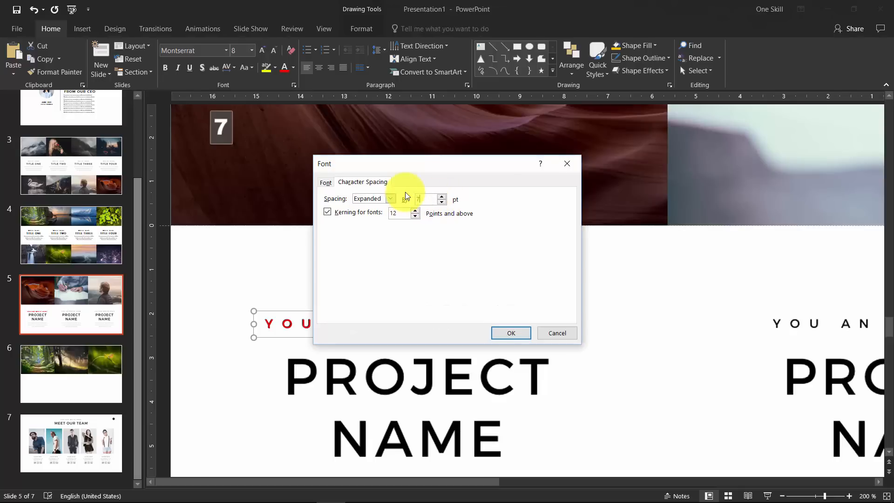
pyautogui.click(513, 334)
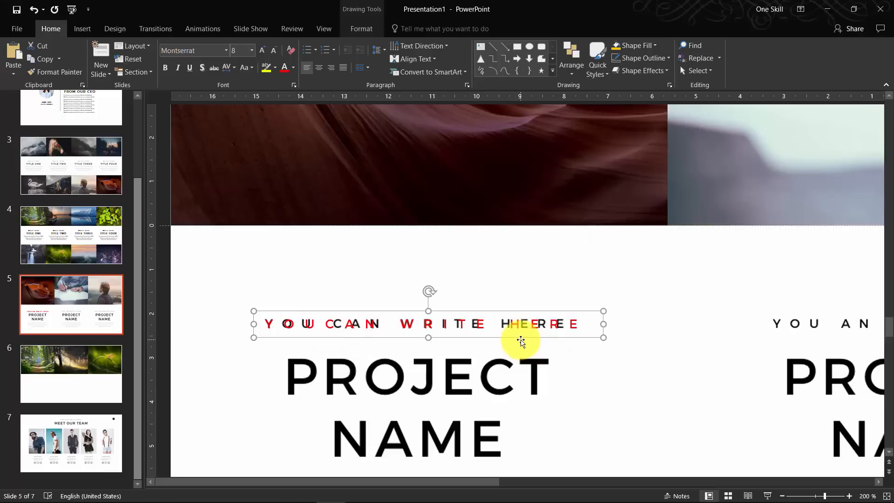
# Reduce the red caption's expanded character spacing to 6,5 pt and nudge the box finely over the black caption
pyautogui.click(234, 69)
pyautogui.click(261, 152)
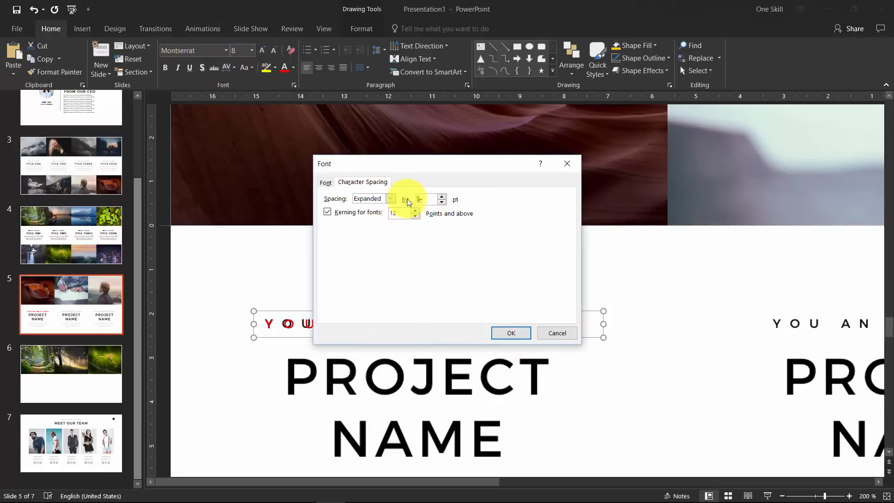
pyautogui.write('6,5')
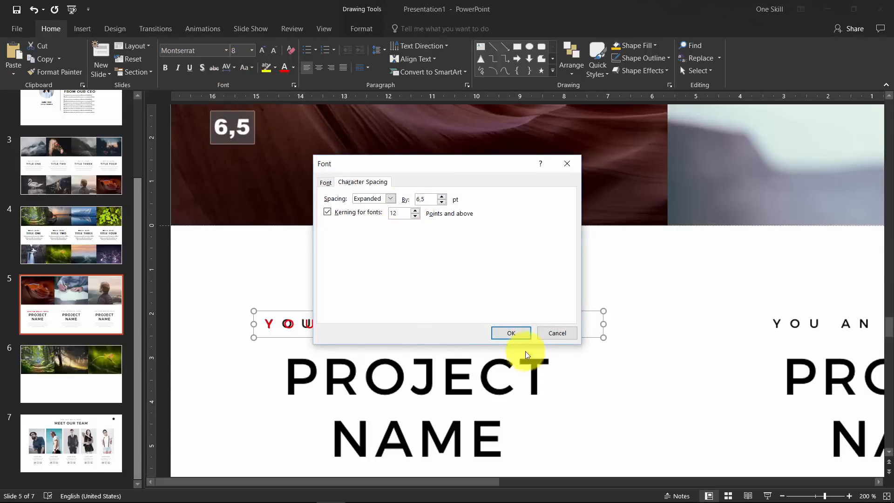
pyautogui.click(512, 333)
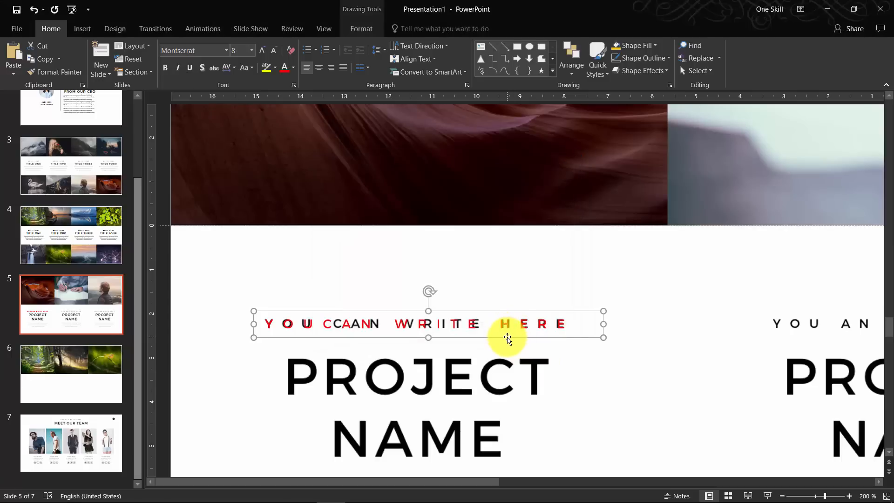
pyautogui.hotkey('ctrl', 'Left')
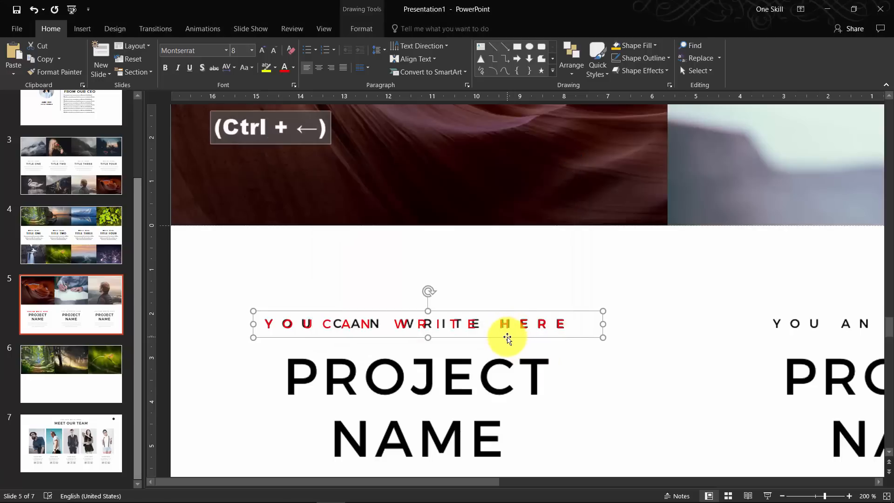
pyautogui.hotkey('ctrl', 'Down')
pyautogui.hotkey('ctrl', 'Right')
# Set the red caption's expanded character spacing to 6,7 pt
pyautogui.click(233, 67)
pyautogui.click(272, 148)
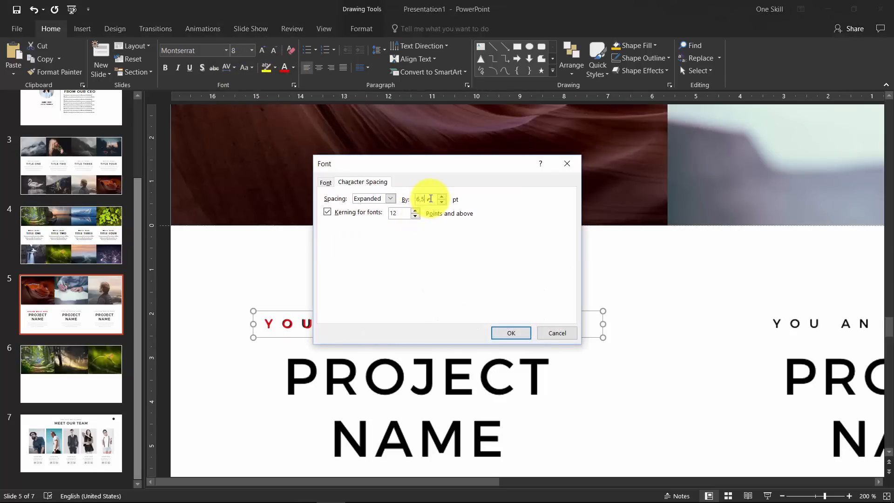
pyautogui.press('BackSpace')
pyautogui.write('7')
pyautogui.click(526, 328)
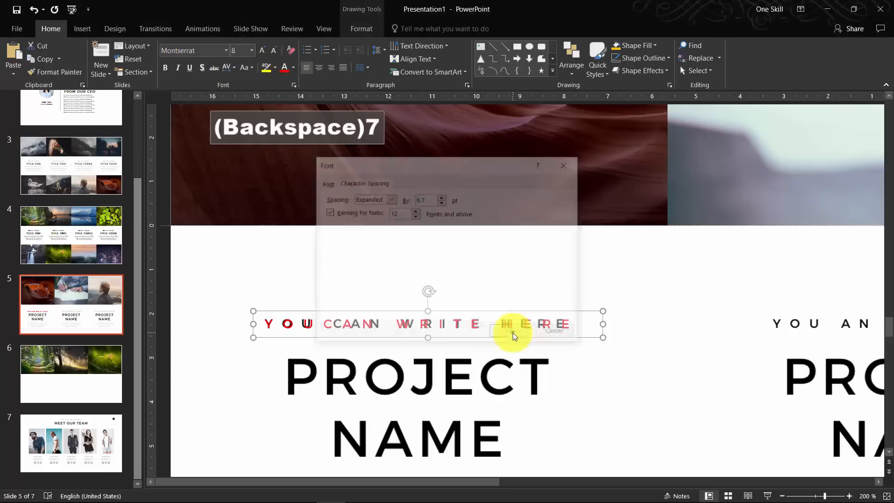
# Nudge the red caption sideways and slightly up to line its letters up with the black caption beneath
pyautogui.press('Left')
pyautogui.press('Left')
pyautogui.press('Right')
pyautogui.press('Right')
pyautogui.press('Left')
pyautogui.press('Left')
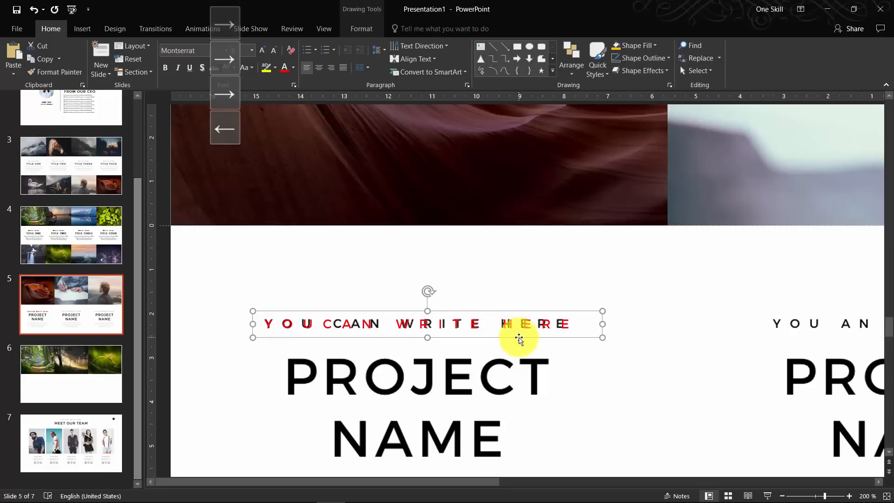
pyautogui.press('Up')
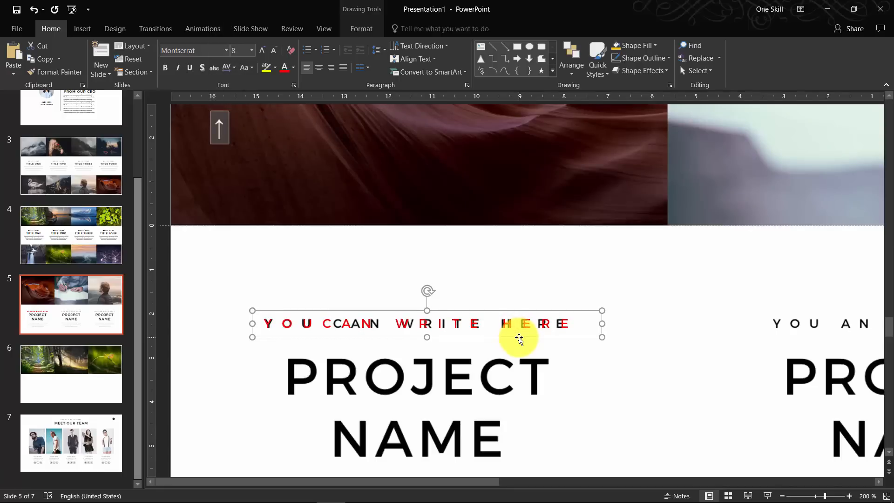
# Set the red caption's expanded character spacing to 6,6 pt and nudge it sideways to compare it with the black caption
pyautogui.click(235, 68)
pyautogui.click(250, 143)
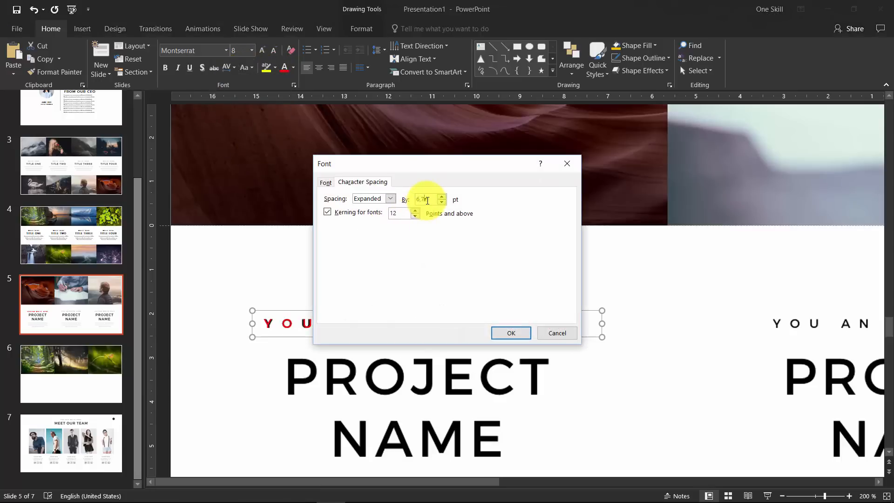
pyautogui.press('BackSpace')
pyautogui.write('6')
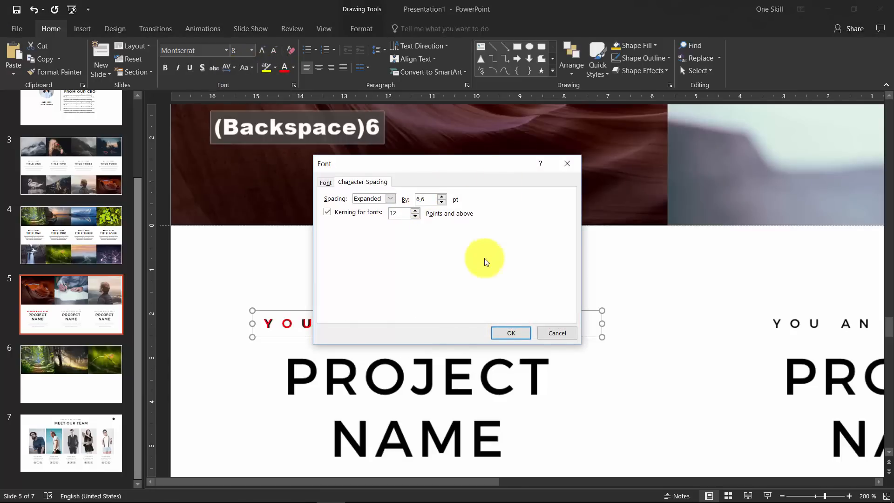
pyautogui.click(511, 334)
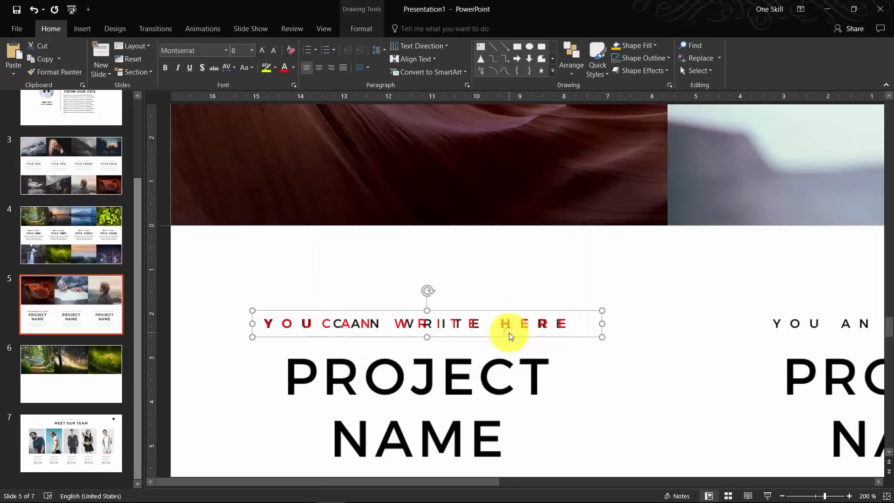
pyautogui.press('Right')
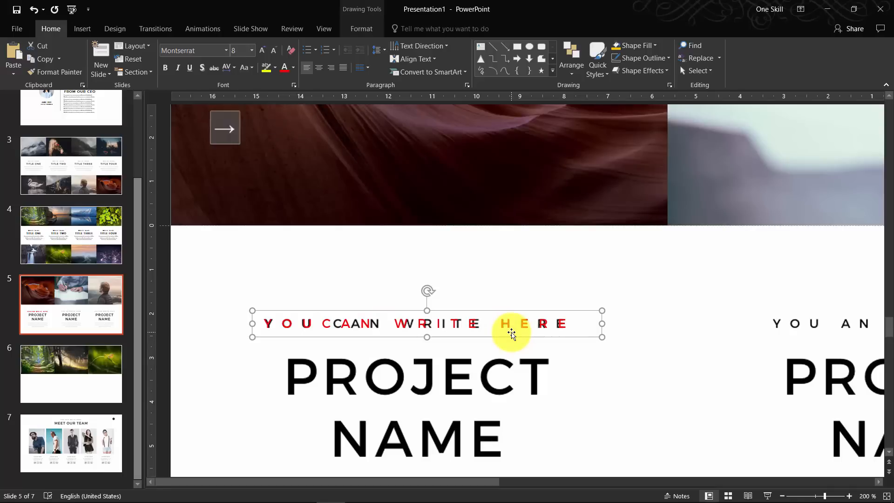
pyautogui.press('Left')
pyautogui.press('Left')
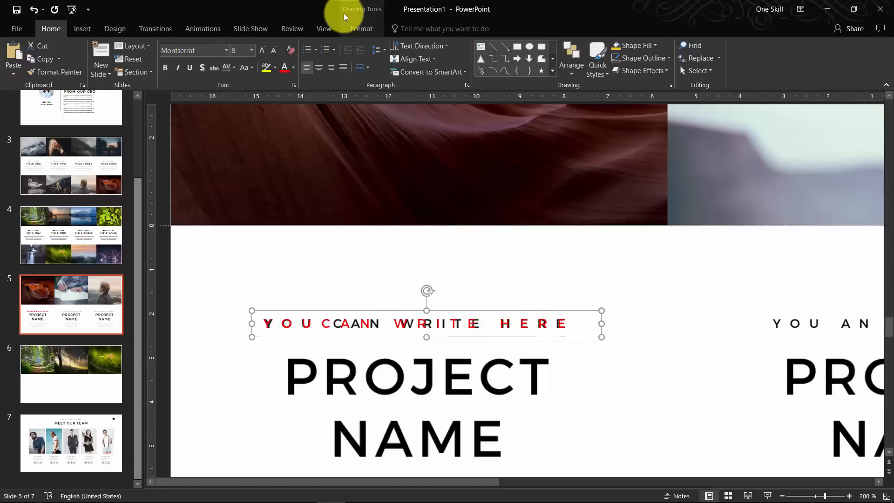
# Reset the red caption to Very Loose, expand its character spacing by 6,5 pt and shift it right onto the black caption
pyautogui.click(234, 65)
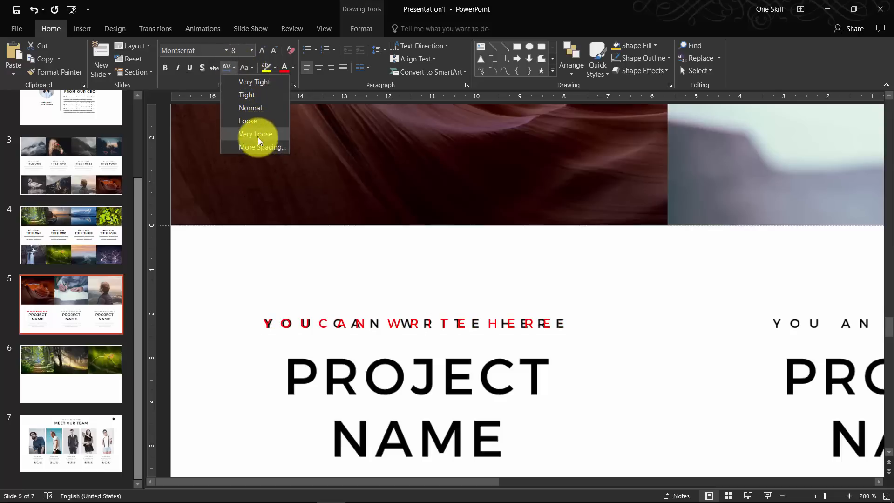
pyautogui.click(256, 135)
pyautogui.click(233, 68)
pyautogui.click(261, 147)
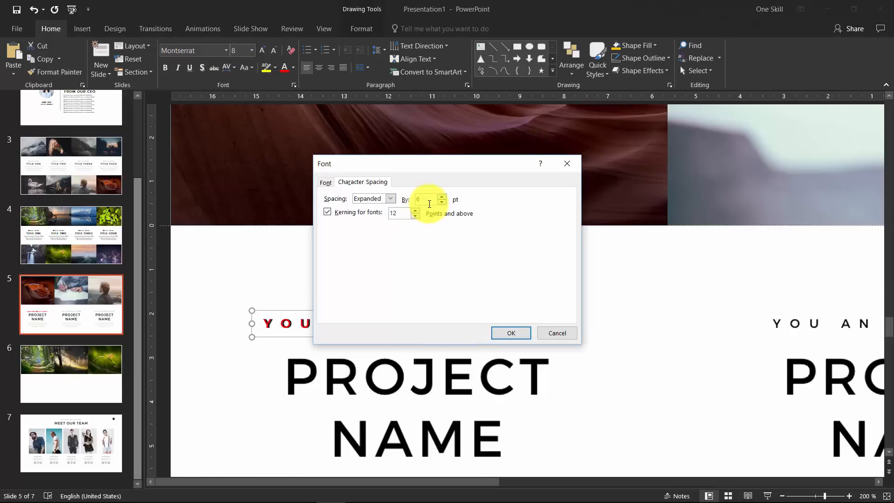
pyautogui.press('BackSpace')
pyautogui.write('6,5')
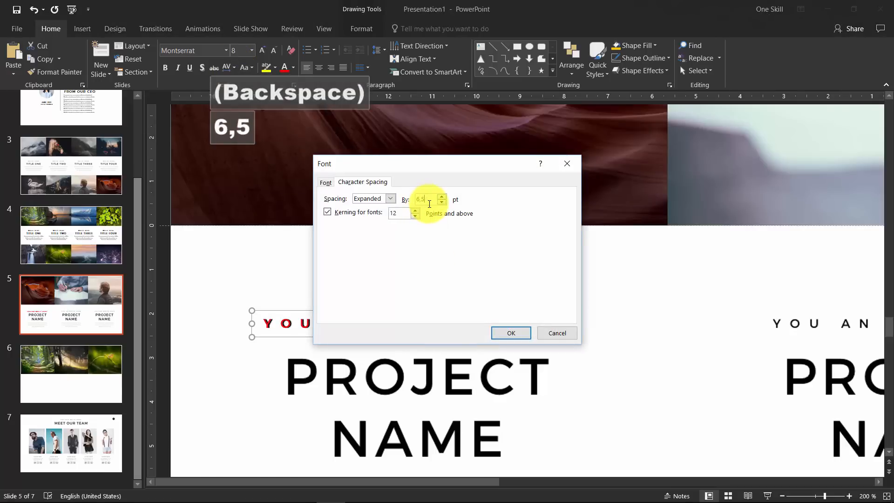
pyautogui.click(526, 336)
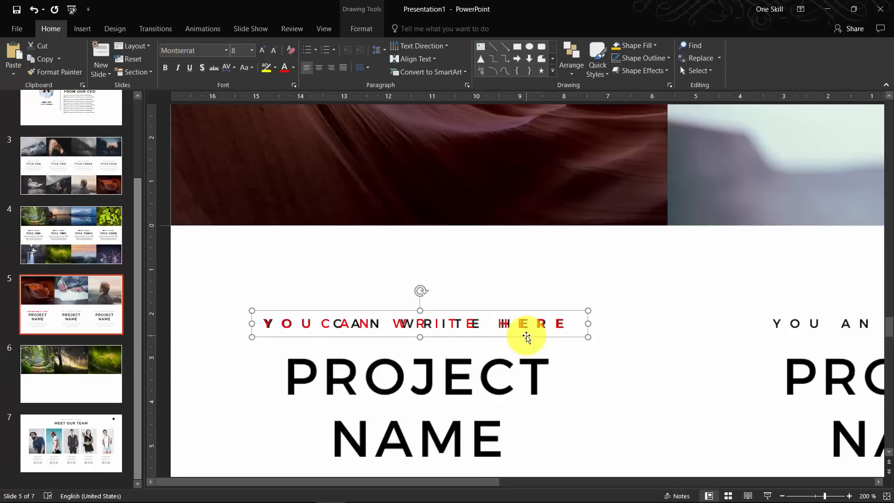
pyautogui.press('Right')
pyautogui.press('Right')
pyautogui.press('Right')
pyautogui.press('Right')
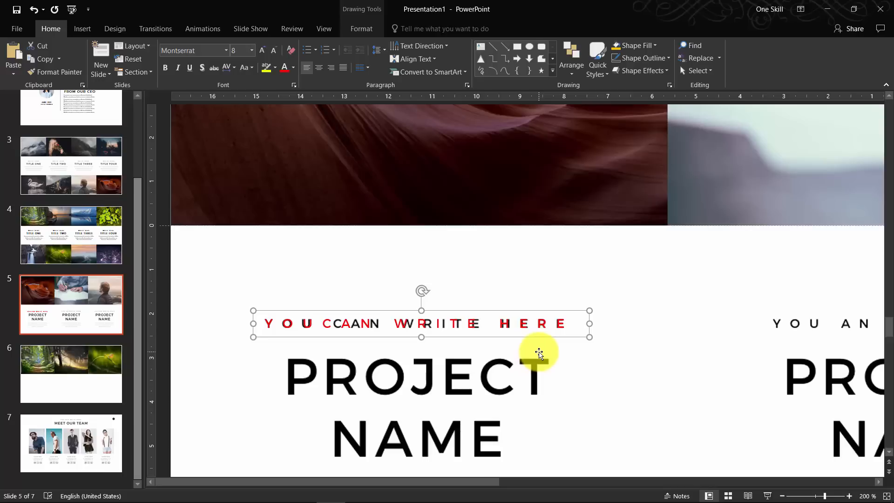
# Move the red caption text box from slide 5 to slide 6 and colour its text black
pyautogui.hotkey('ctrl', 'x')
pyautogui.click(96, 369)
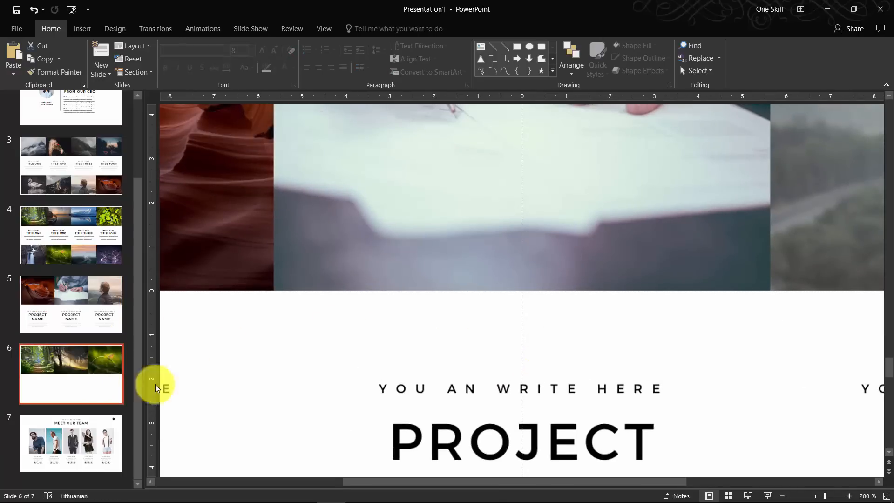
pyautogui.hotkey('ctrl', 'v')
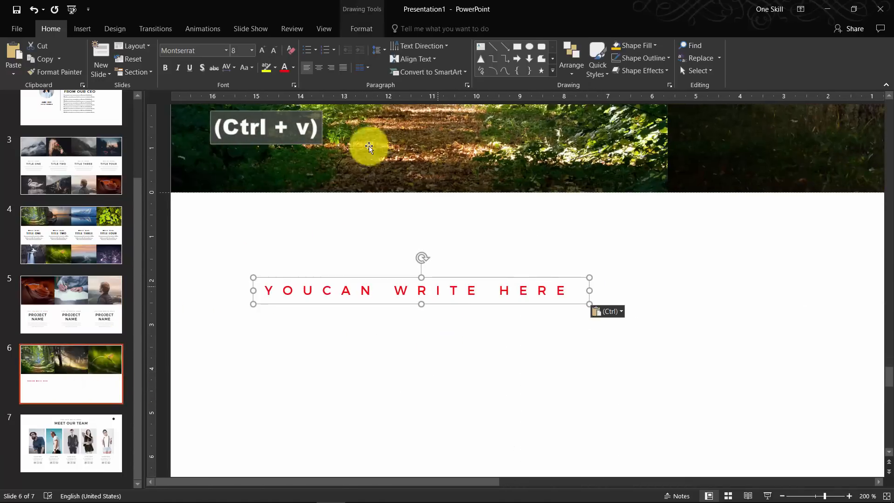
pyautogui.click(293, 67)
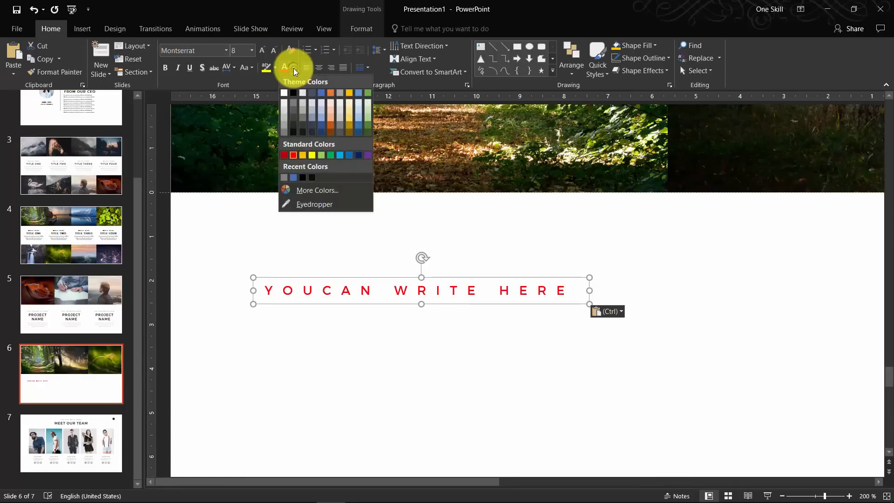
pyautogui.click(293, 93)
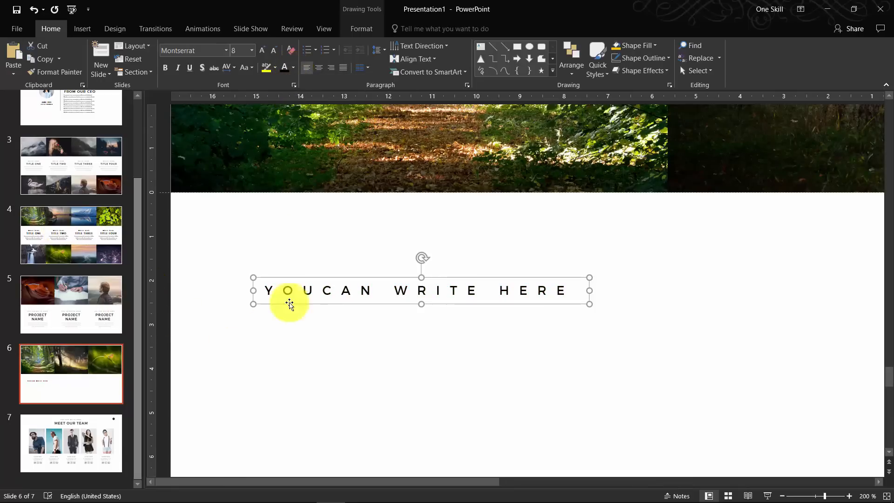
# Copy the TITLE ONE heading text box from the first column of slide 4
pyautogui.click(77, 234)
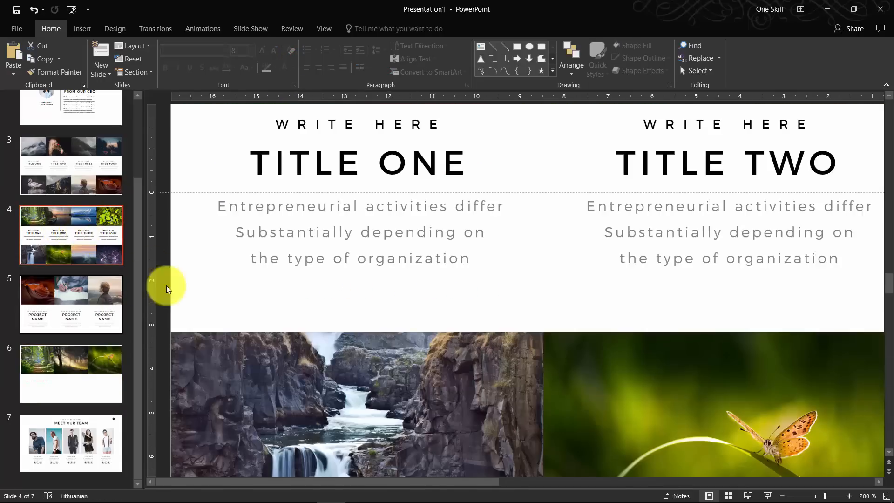
pyautogui.scroll(1, 373, 244)
pyautogui.click(93, 152)
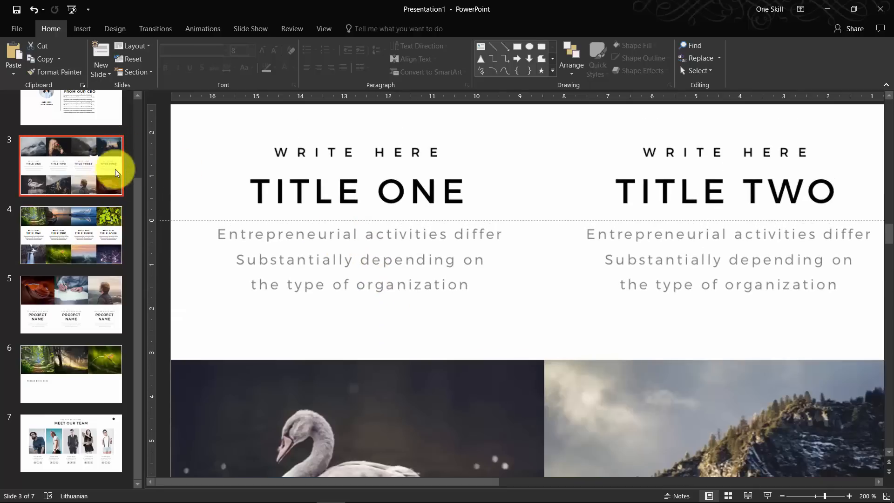
pyautogui.click(82, 325)
pyautogui.click(66, 242)
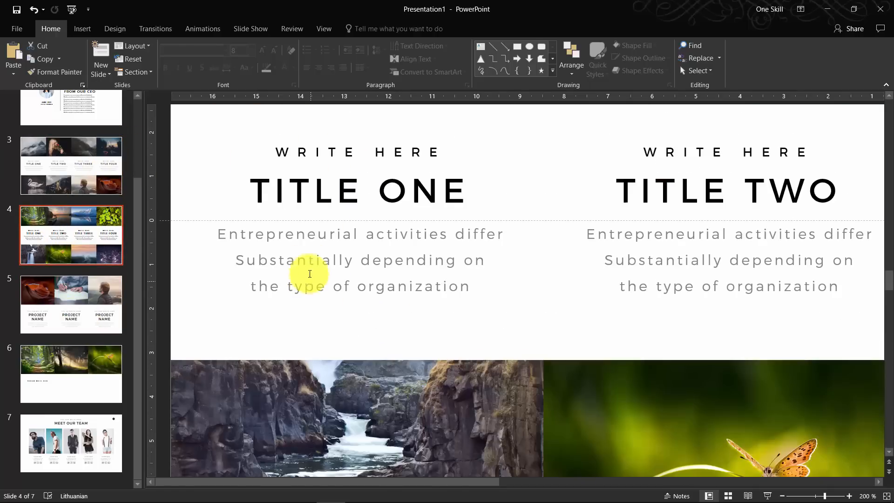
pyautogui.click(301, 195)
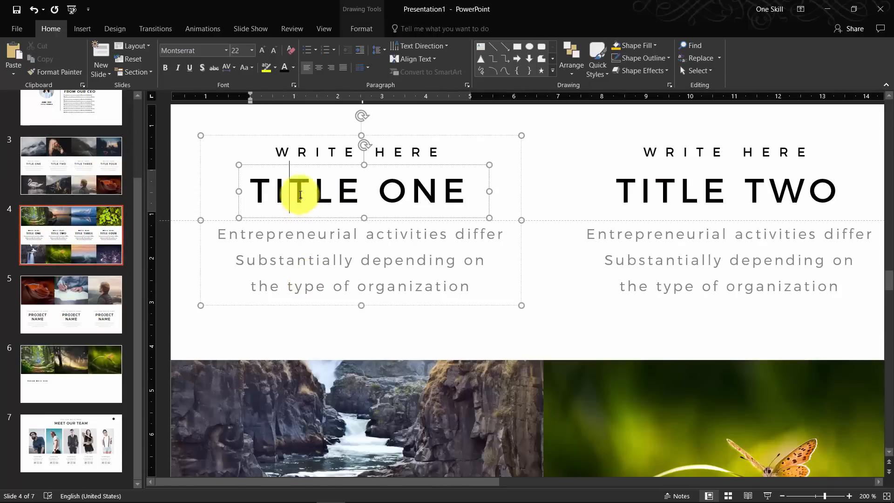
pyautogui.click(300, 166)
pyautogui.hotkey('ctrl', 'c')
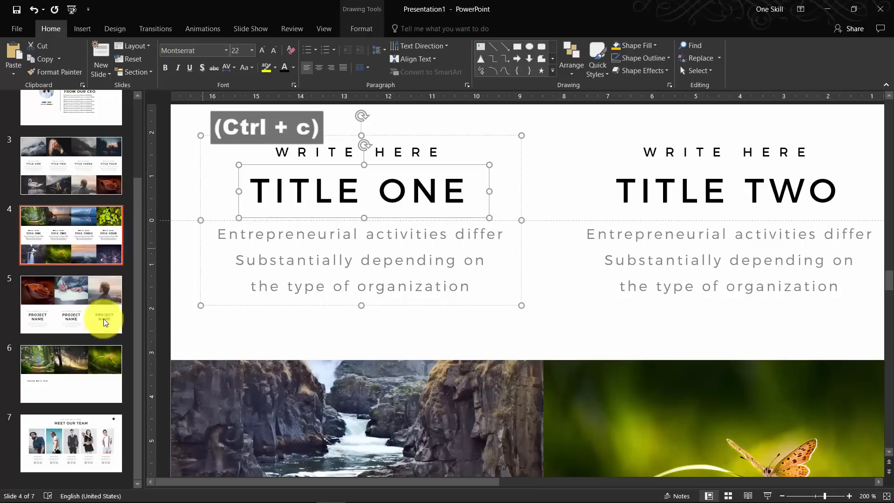
# Paste the TITLE ONE heading onto slide 5, colour it red and place it just above the first column's caption
pyautogui.click(79, 308)
pyautogui.scroll(-5, 306, 378)
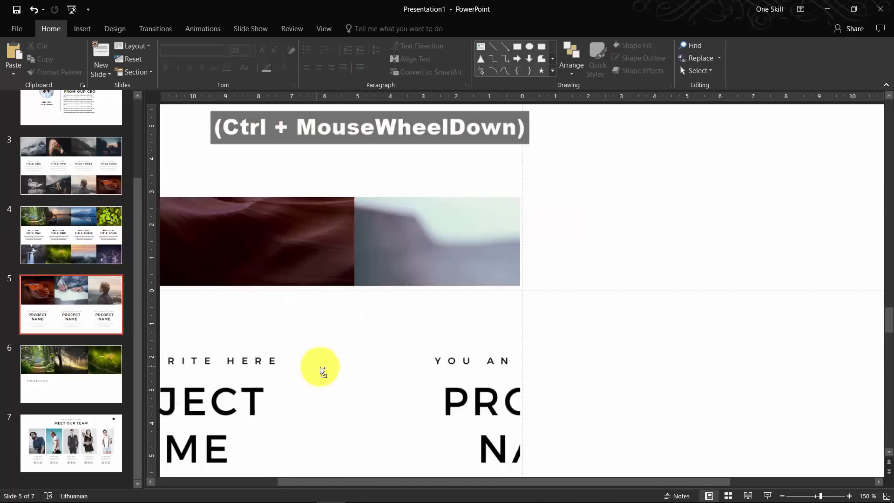
pyautogui.moveTo(266, 484); pyautogui.dragTo(189, 484)
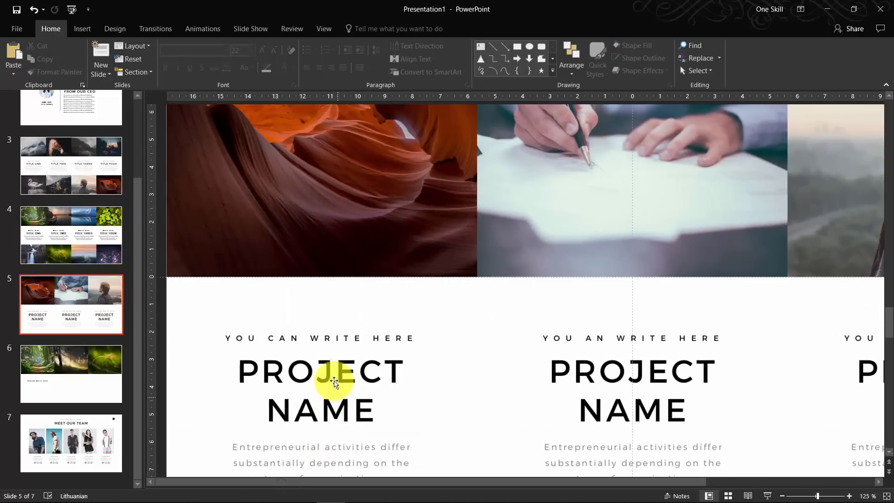
pyautogui.hotkey('ctrl', 'v')
pyautogui.moveTo(321, 242); pyautogui.dragTo(333, 322)
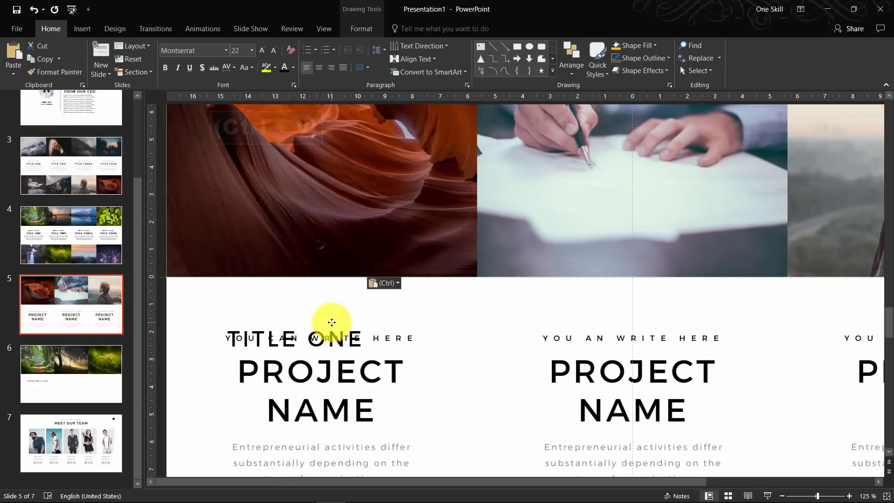
pyautogui.click(293, 69)
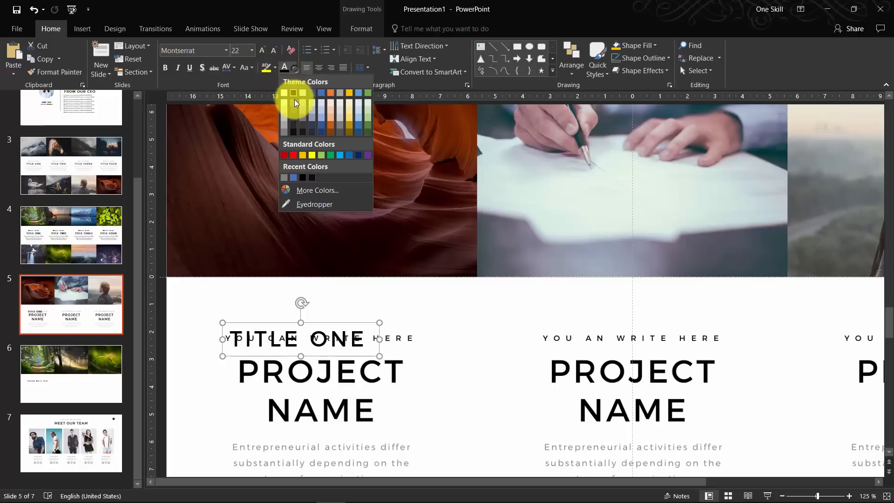
pyautogui.click(291, 154)
pyautogui.moveTo(320, 358); pyautogui.dragTo(323, 297)
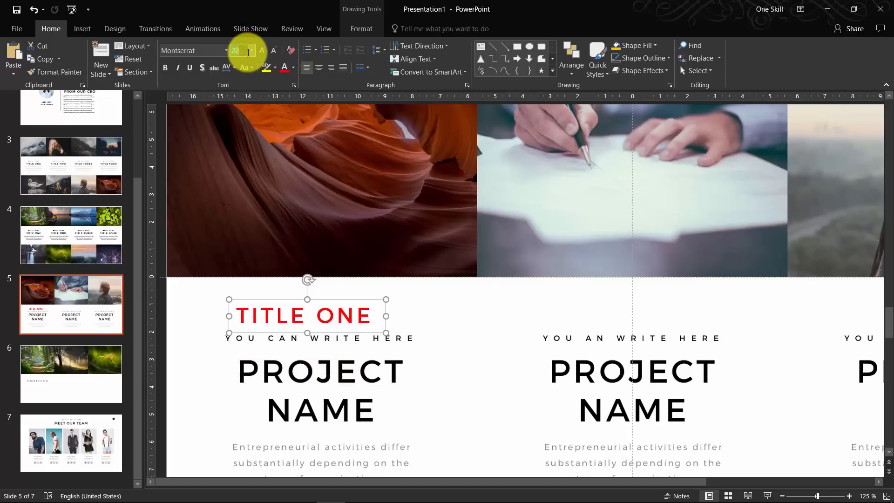
# Enlarge the red TITLE ONE heading through 25 and 27 to 30 pt and lay it over the first black PROJECT NAME heading
pyautogui.press('Return')
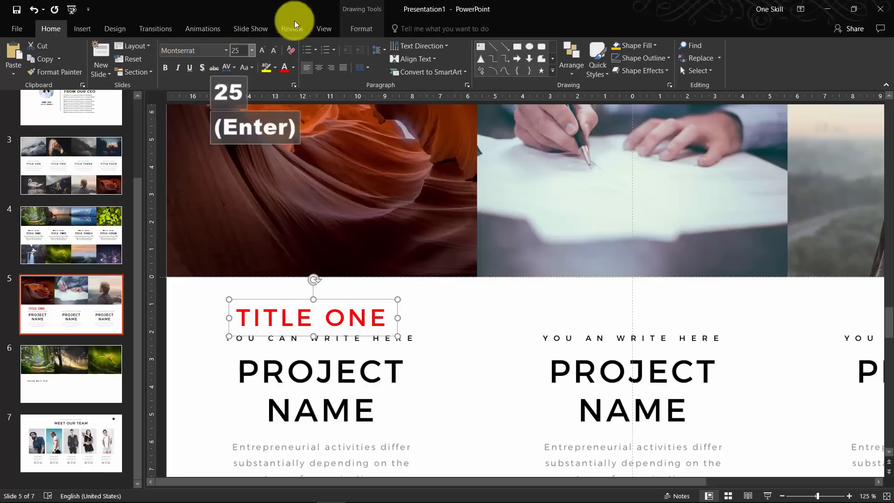
pyautogui.click(241, 54)
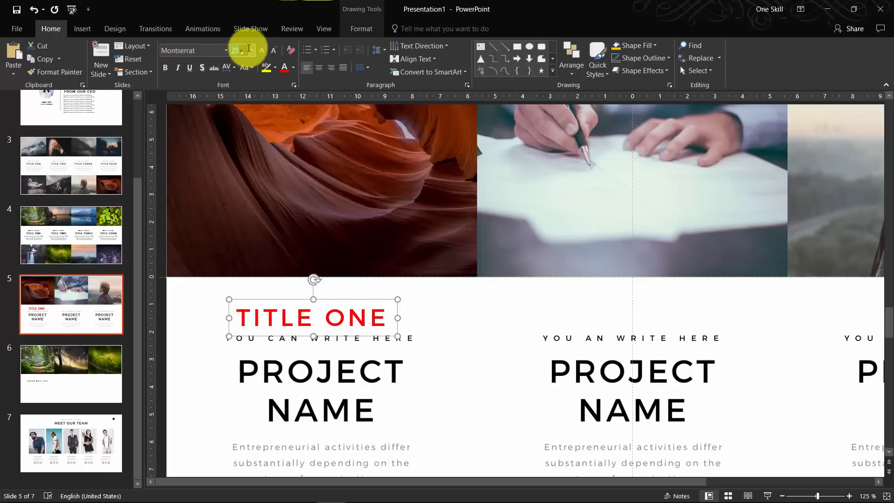
pyautogui.write('27')
pyautogui.press('Return')
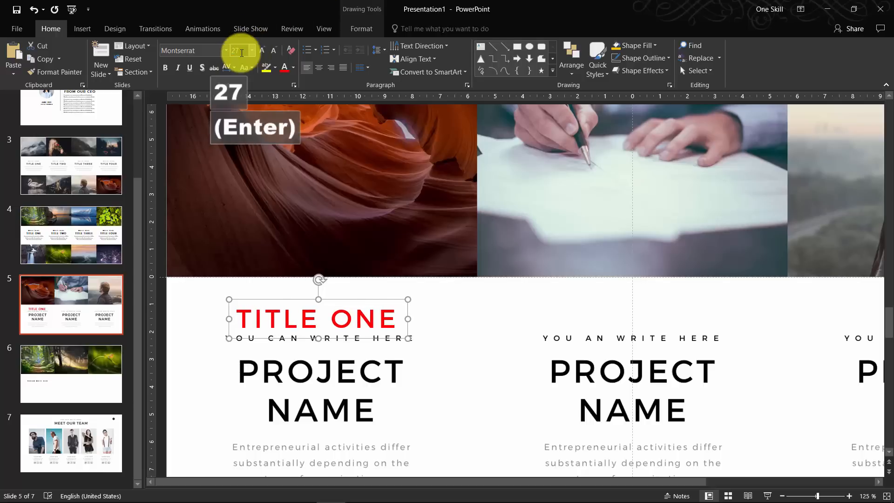
pyautogui.write('30')
pyautogui.press('Return')
pyautogui.moveTo(246, 281); pyautogui.dragTo(290, 369)
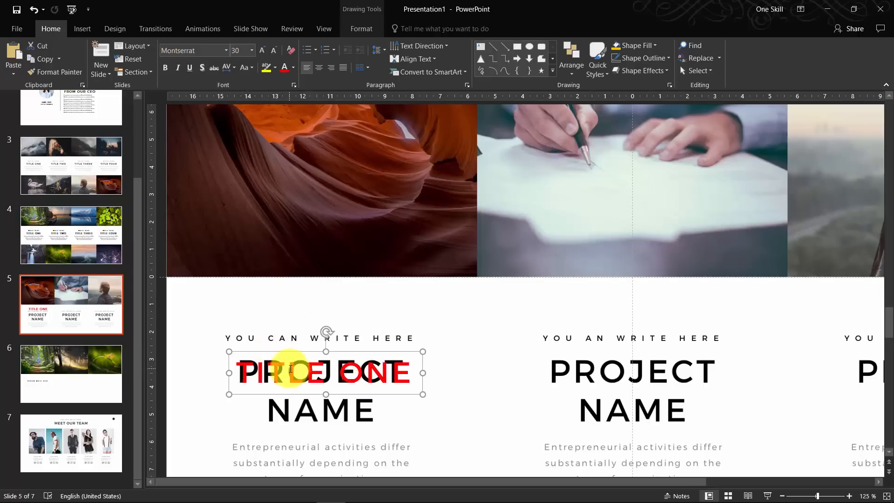
# Replace the red heading's text with PROJECT NAME on two lines and centre it
pyautogui.click(293, 372)
pyautogui.hotkey('ctrl', 'a')
pyautogui.write('PROJ')
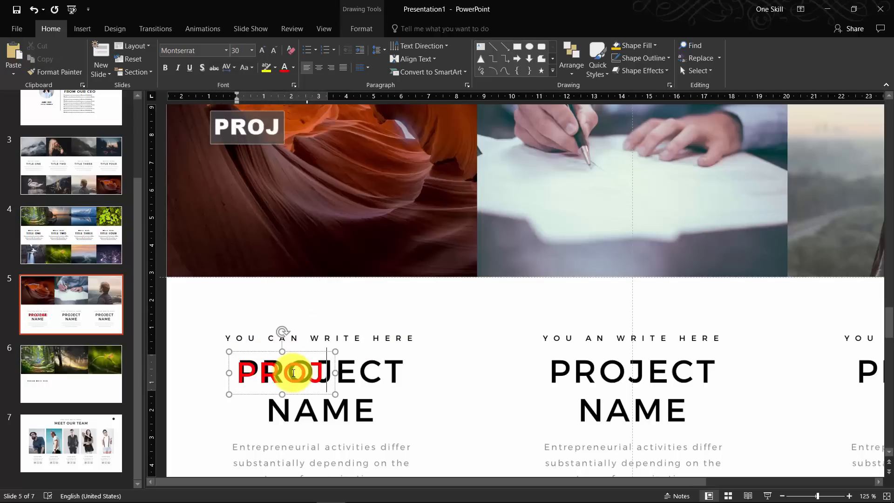
pyautogui.write('ECT')
pyautogui.press('Return')
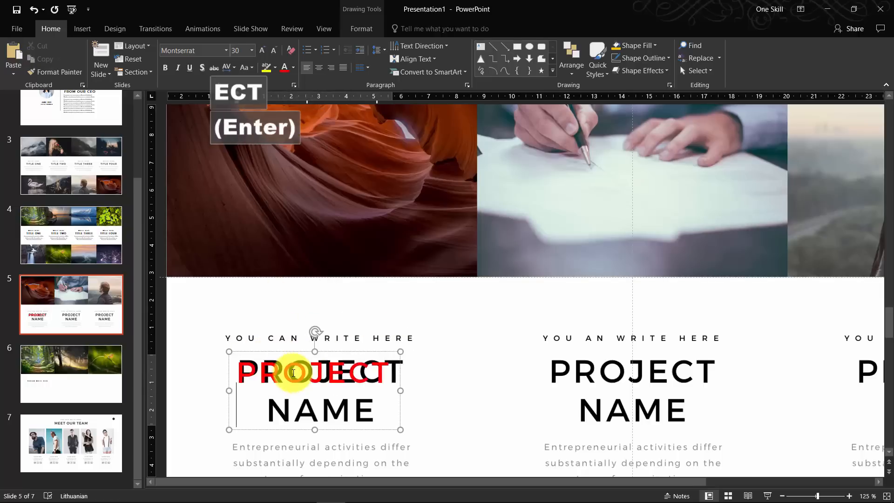
pyautogui.write('NAME')
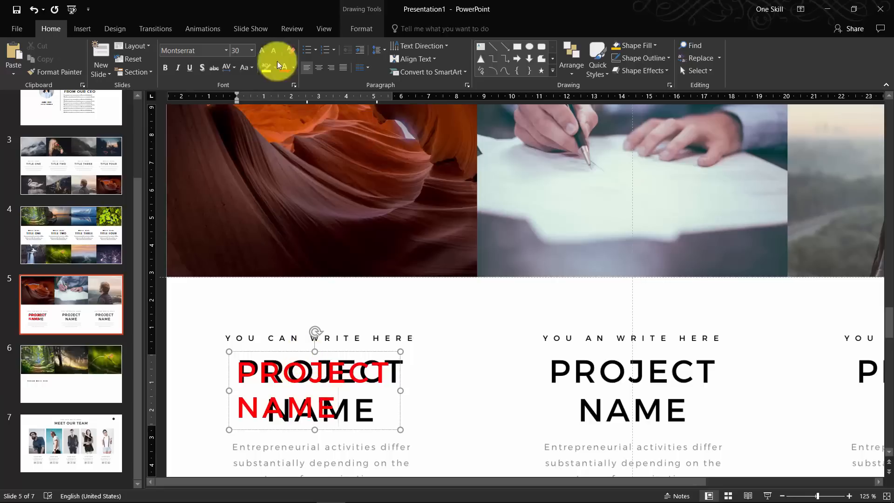
pyautogui.click(318, 68)
# Align the red PROJECT NAME heading with the black one beneath, trying 32 pt before setting its font size to 33 pt
pyautogui.moveTo(332, 349); pyautogui.dragTo(333, 348)
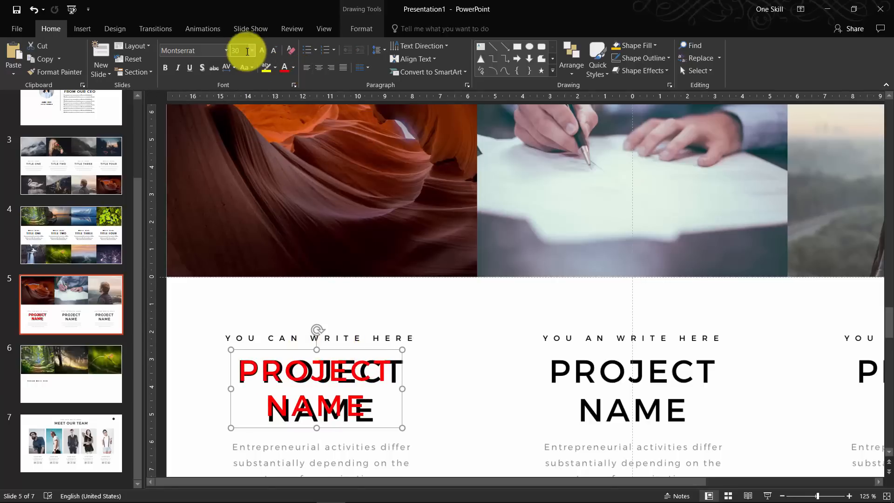
pyautogui.write('32')
pyautogui.press('Return')
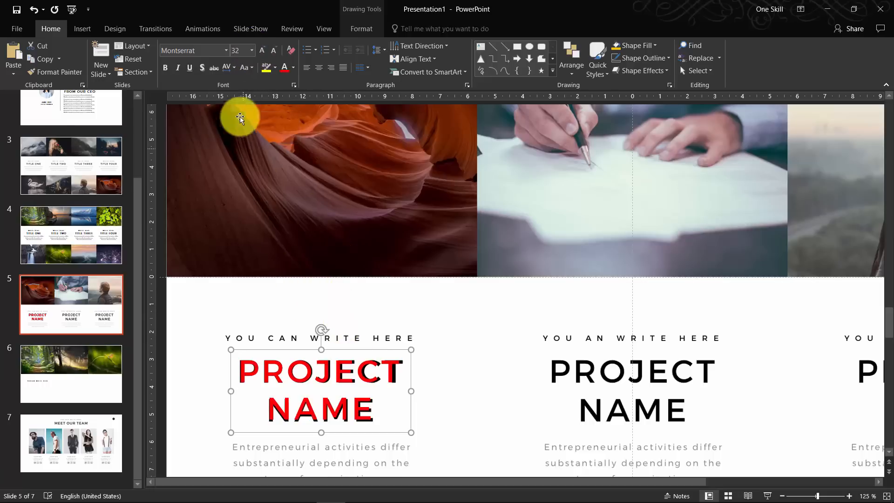
pyautogui.write('33')
pyautogui.press('Return')
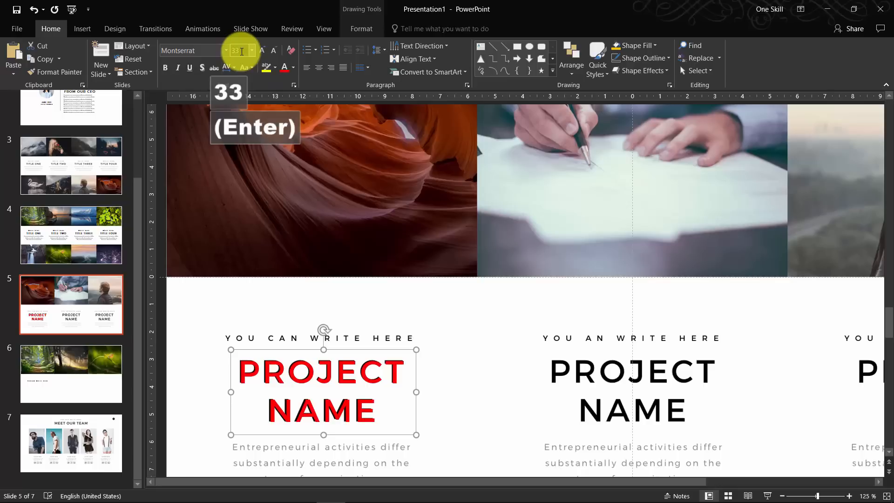
pyautogui.hotkey('ctrl', 'Up')
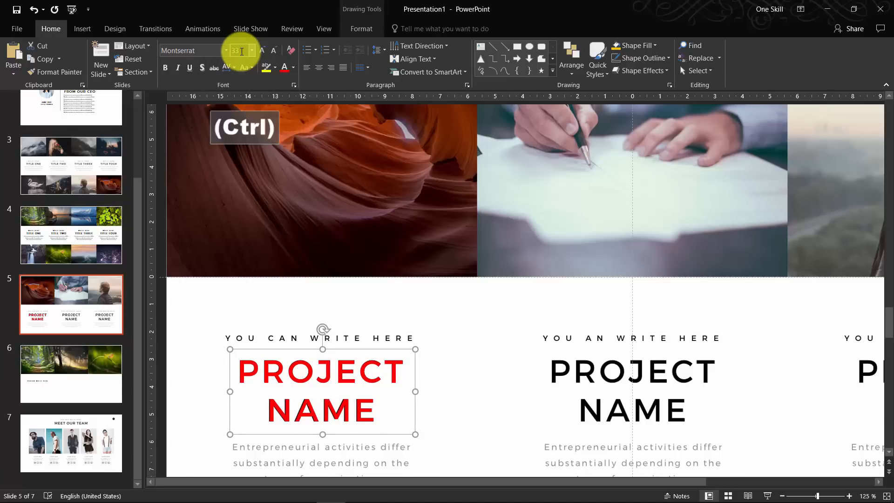
# Move the red PROJECT NAME heading from slide 5 to slide 6 and colour its text black
pyautogui.hotkey('ctrl', 'x')
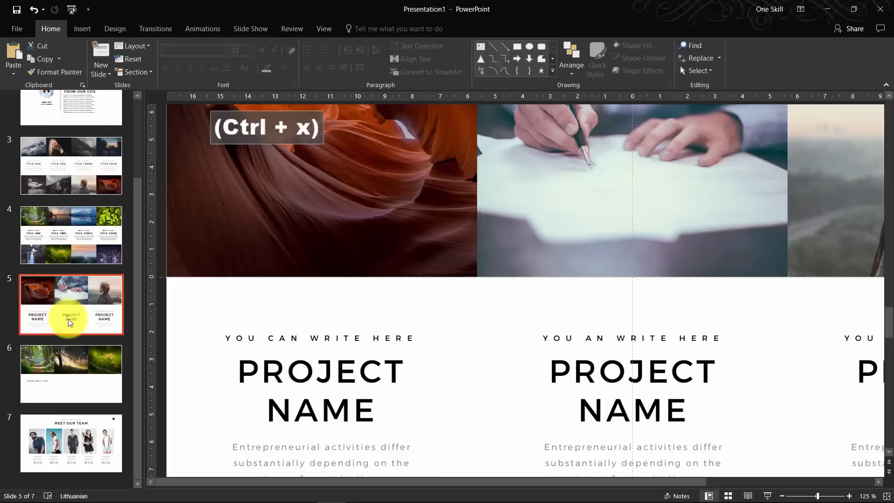
pyautogui.click(77, 370)
pyautogui.hotkey('ctrl', 'v')
pyautogui.click(293, 67)
pyautogui.click(292, 92)
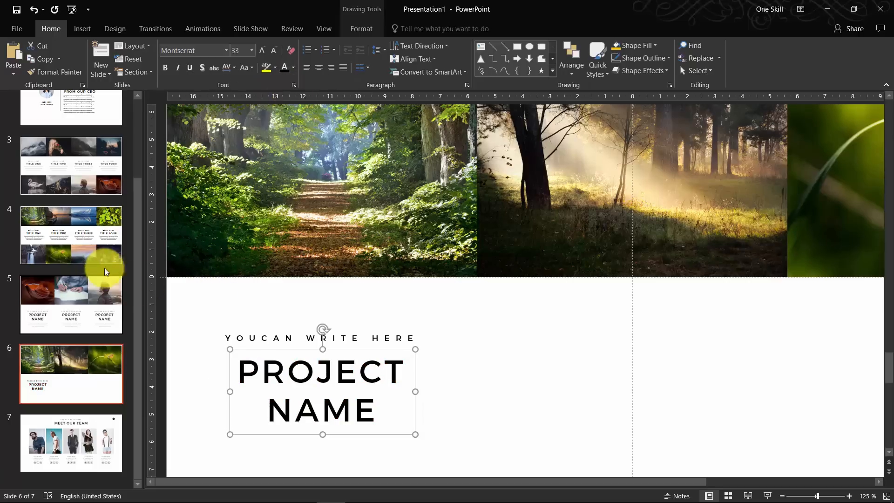
# Copy the grey description text box below TITLE ONE on slide 4
pyautogui.click(73, 247)
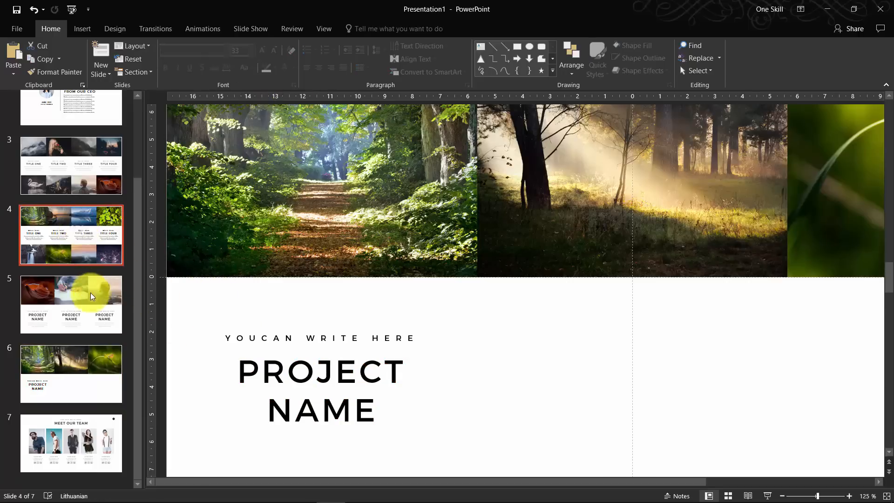
pyautogui.click(85, 304)
pyautogui.click(73, 250)
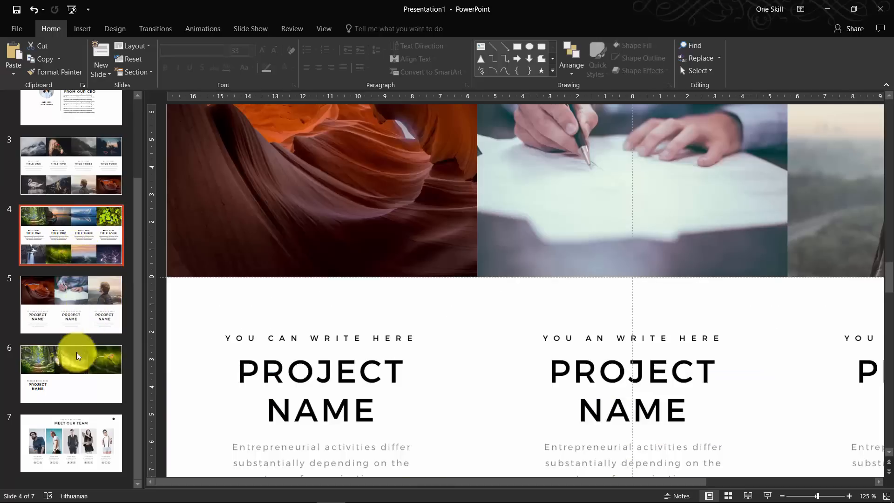
pyautogui.click(72, 321)
pyautogui.scroll(-3, 309, 344)
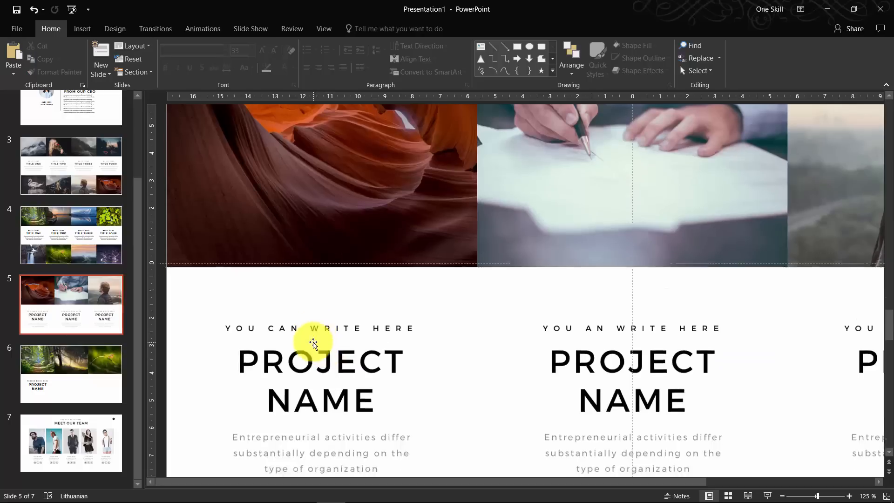
pyautogui.click(80, 233)
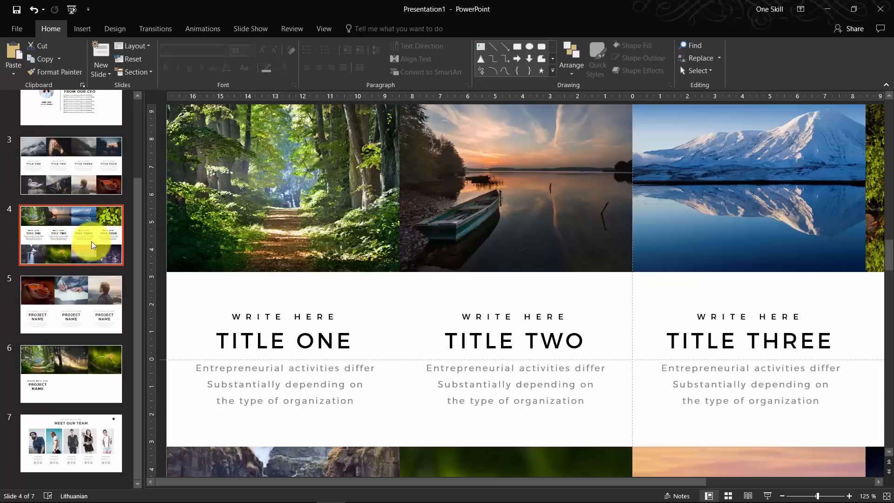
pyautogui.click(237, 369)
pyautogui.click(230, 359)
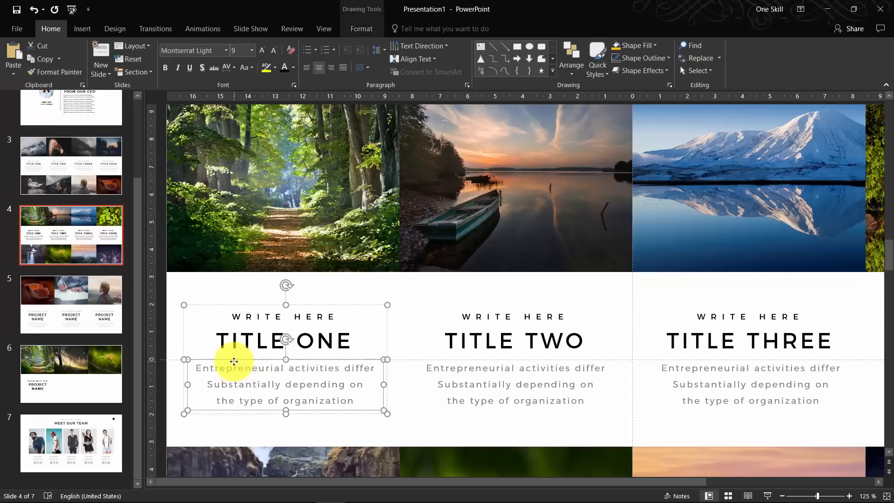
pyautogui.hotkey('ctrl', 'c')
# Paste the description text box onto slide 5 and colour its text red
pyautogui.click(76, 312)
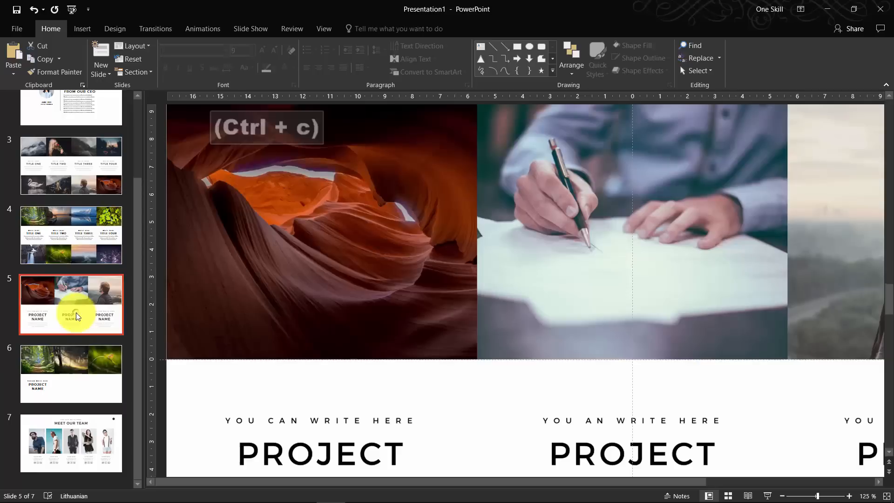
pyautogui.scroll(-3, 321, 382)
pyautogui.hotkey('ctrl', 'v')
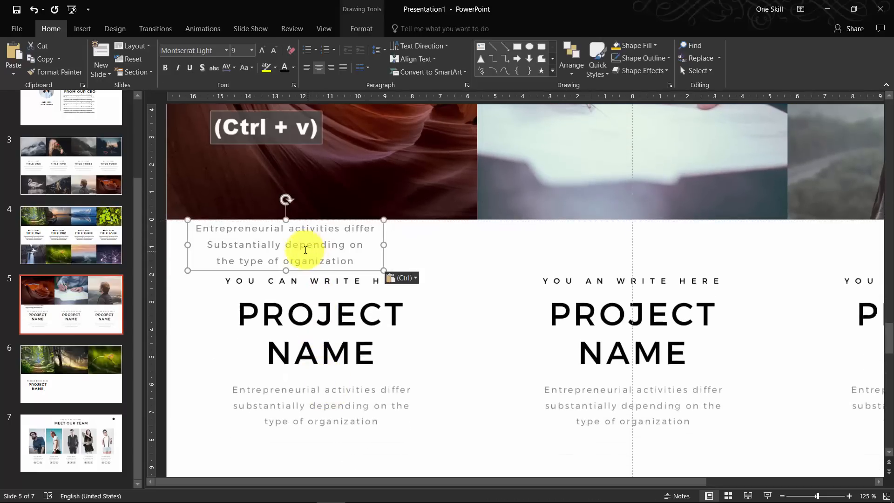
pyautogui.click(293, 67)
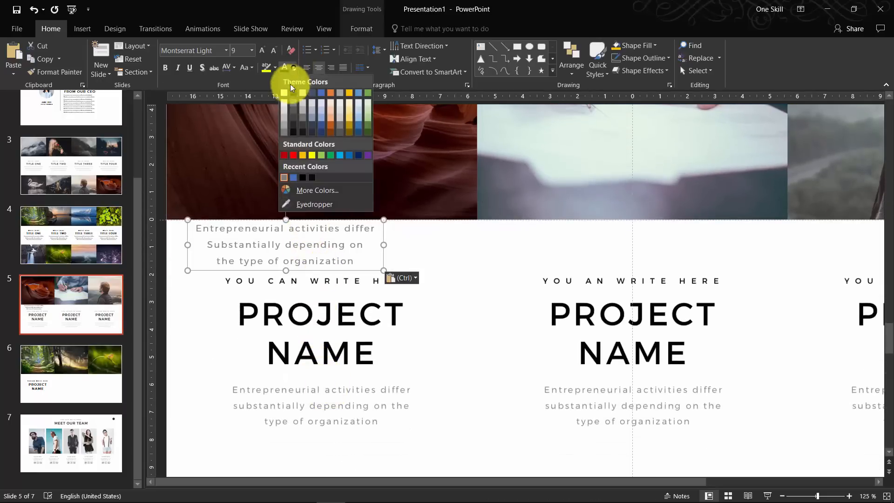
pyautogui.click(292, 154)
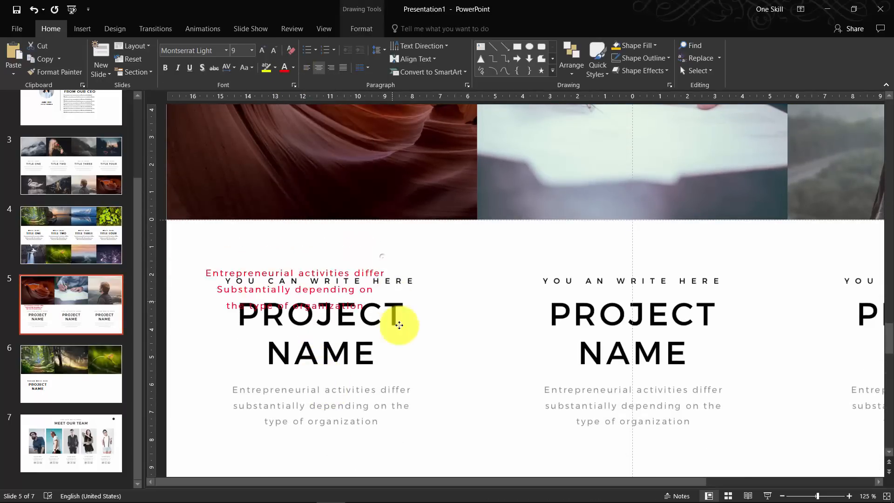
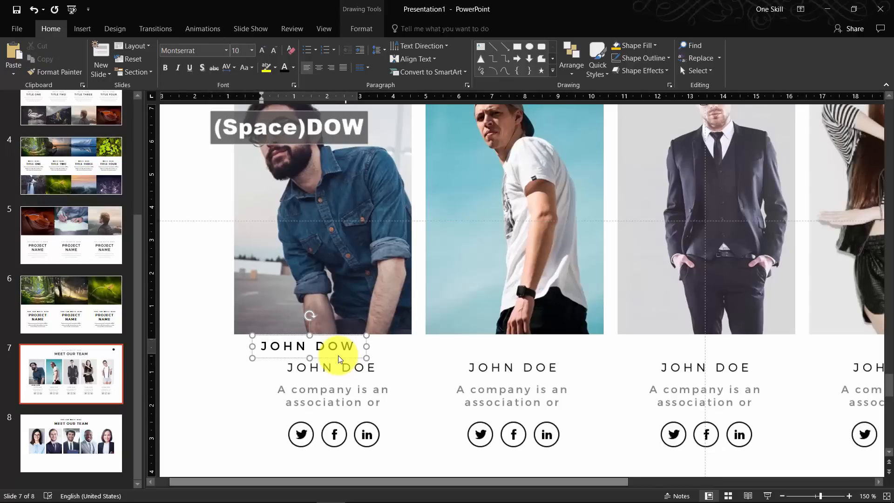
# Correct the final letter of the placeholder name below the first photo on slide 7 and colour the text red
pyautogui.press('BackSpace')
pyautogui.write('E')
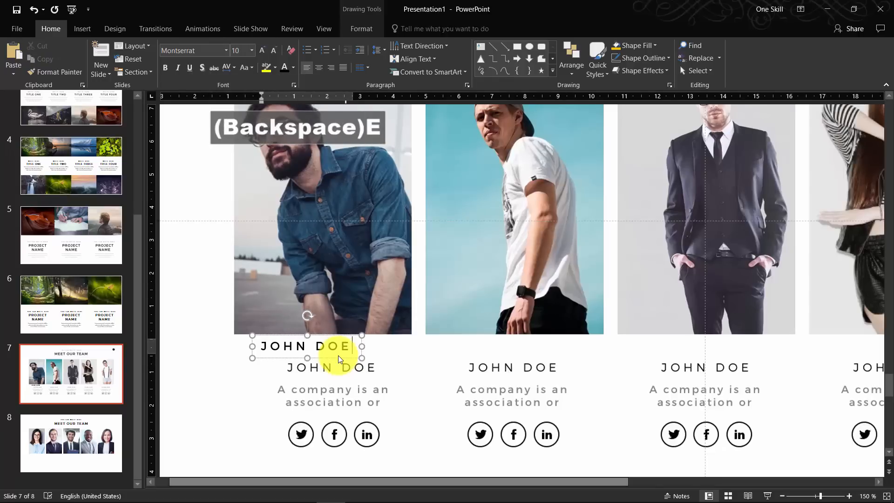
pyautogui.click(252, 341)
pyautogui.click(292, 68)
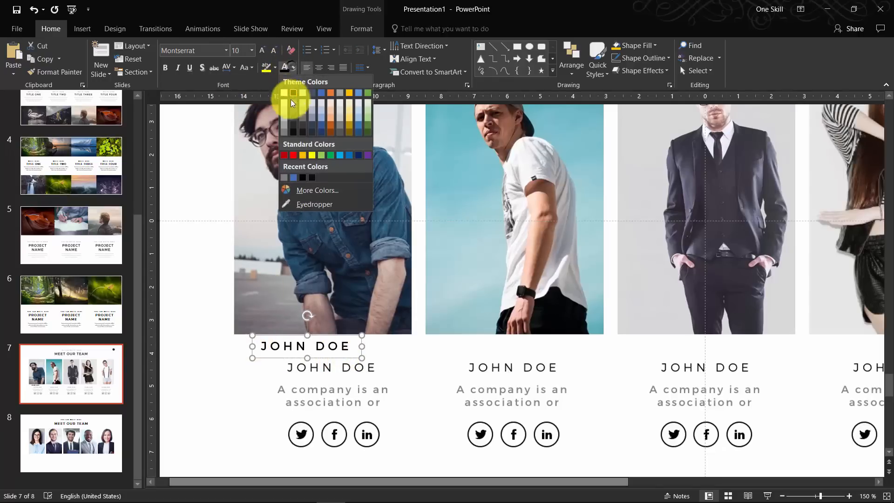
pyautogui.click(294, 157)
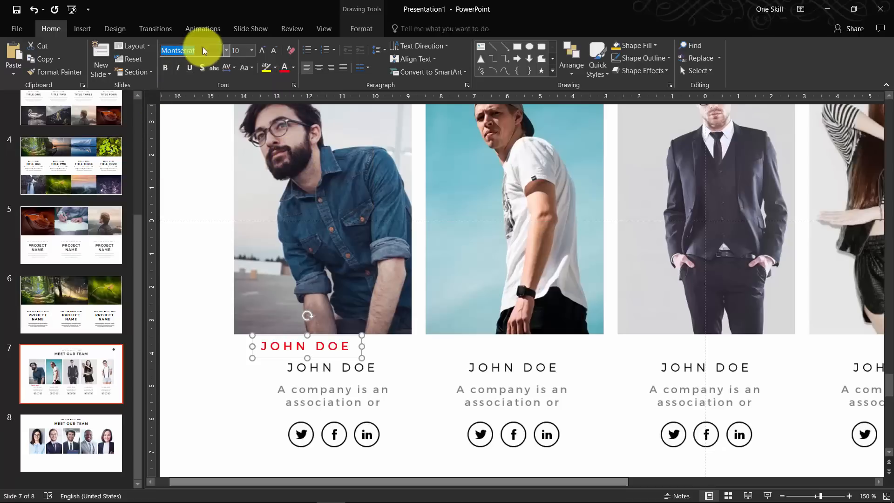
# Set the red name's font to Montserrat Light and move it exactly over the first black name
pyautogui.write('Light')
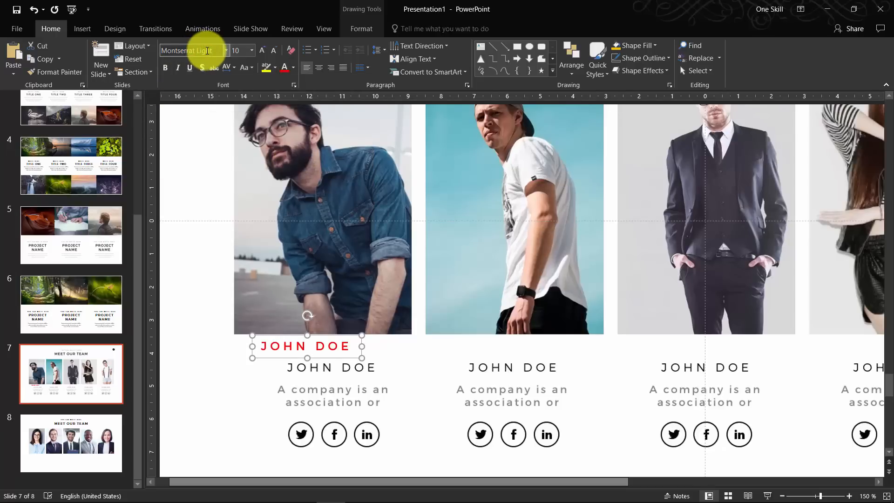
pyautogui.press('Return')
pyautogui.scroll(5, 306, 342)
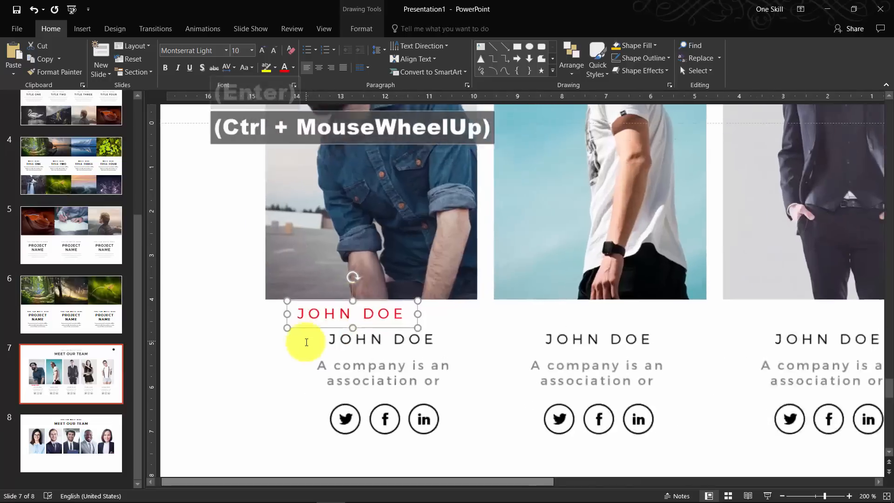
pyautogui.moveTo(435, 313); pyautogui.dragTo(486, 355)
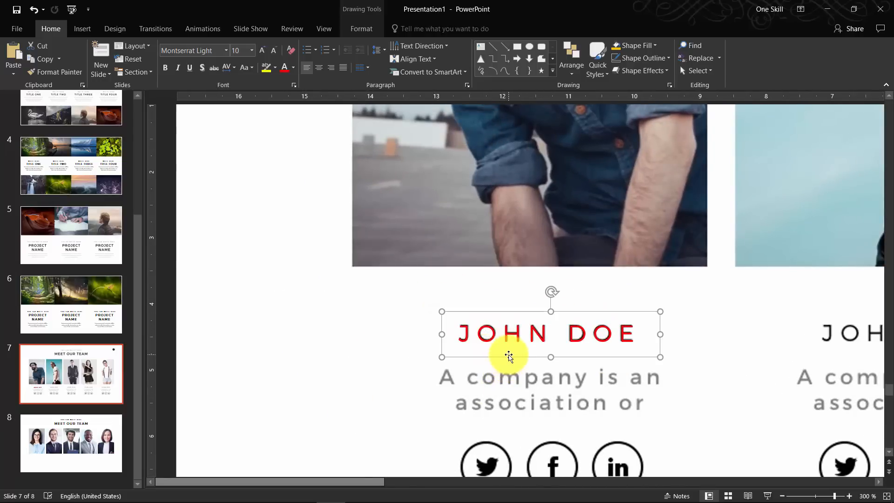
# Duplicate the red name box, move the copy slightly down and left of the original, and clear its text
pyautogui.hotkey('ctrl', 'd')
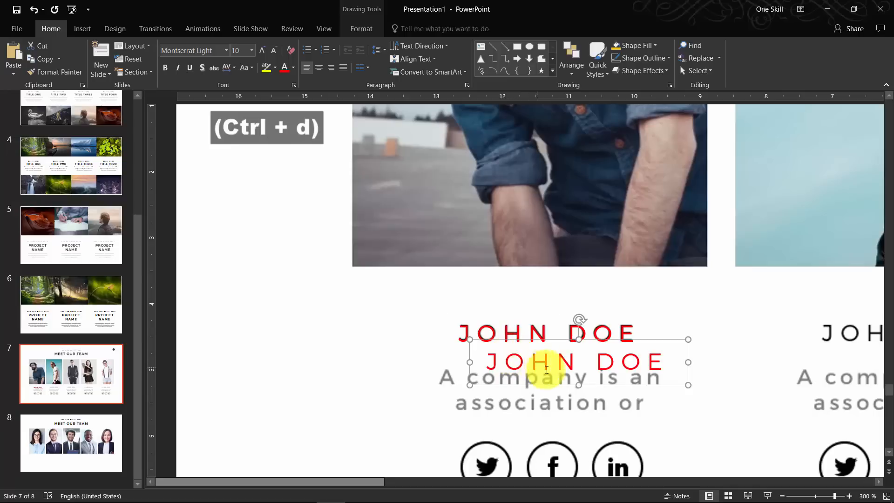
pyautogui.moveTo(535, 339); pyautogui.dragTo(440, 334)
pyautogui.click(452, 364)
pyautogui.hotkey('ctrl', 'a')
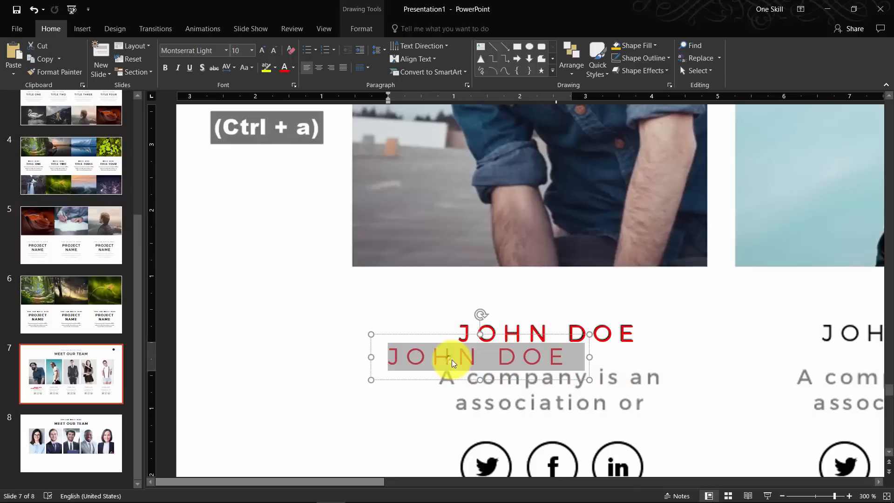
pyautogui.write('a')
pyautogui.press('BackSpace')
pyautogui.press('BackSpace')
pyautogui.press('capslock')
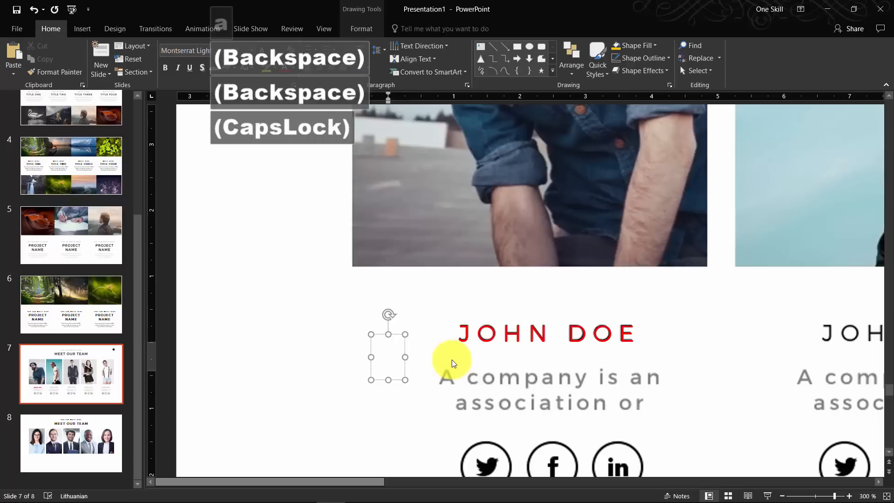
# Enter the description in the duplicated box on two lines: "A company is an" and "association or"
pyautogui.write('A')
pyautogui.press('BackSpace')
pyautogui.press('BackSpace')
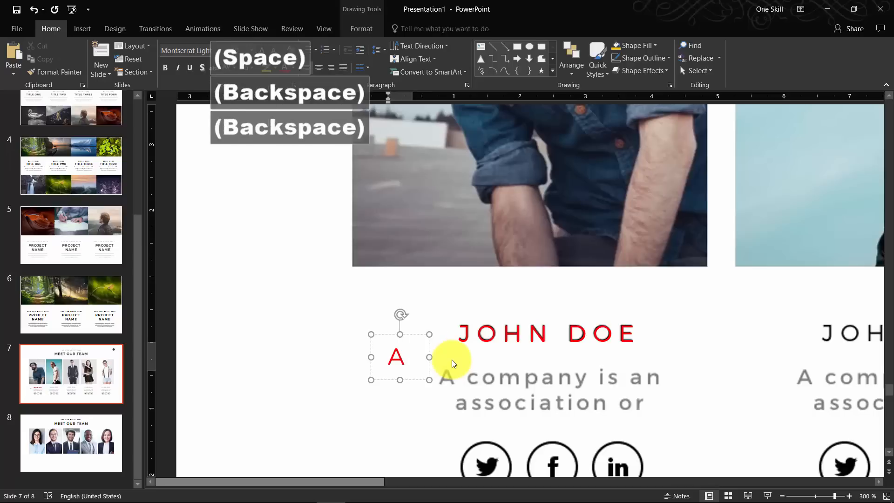
pyautogui.write('A co')
pyautogui.write('m')
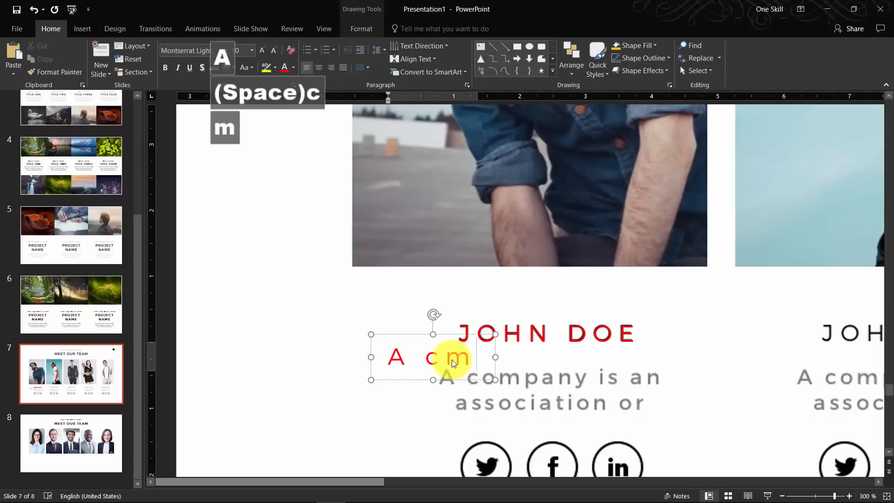
pyautogui.press('BackSpace')
pyautogui.write('ompan')
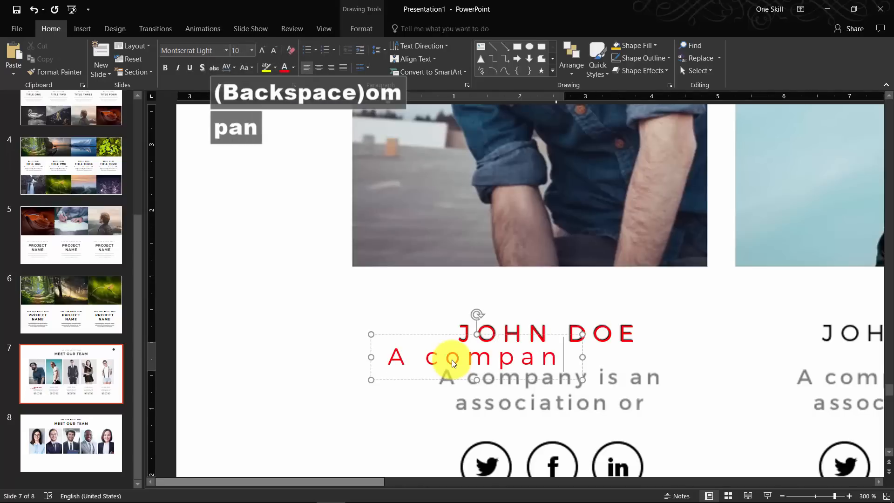
pyautogui.write('y is an')
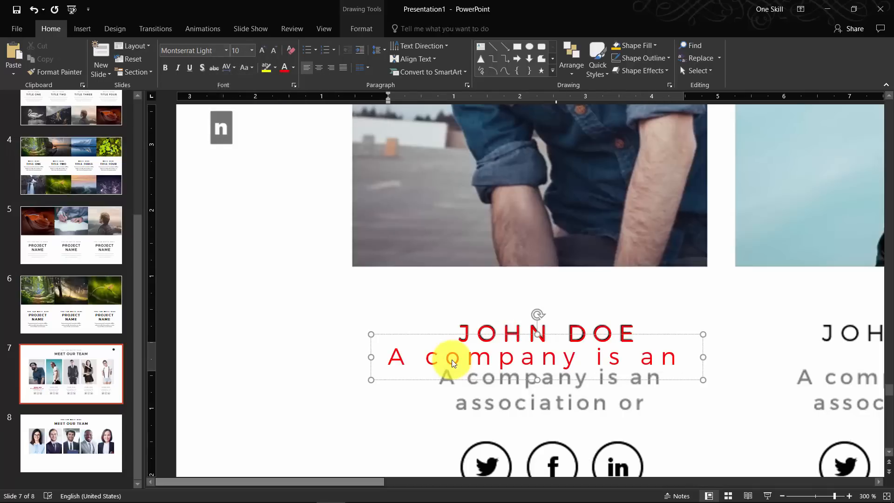
pyautogui.press('Return')
pyautogui.write('a')
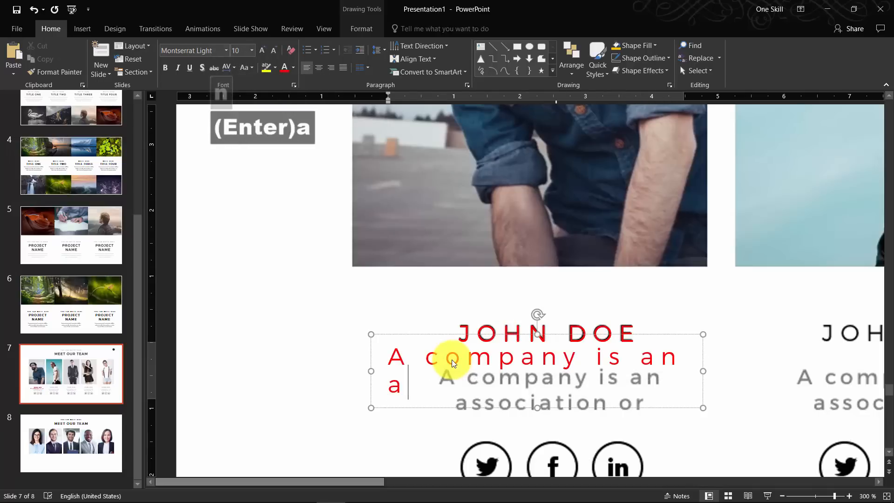
pyautogui.write('ssociation ')
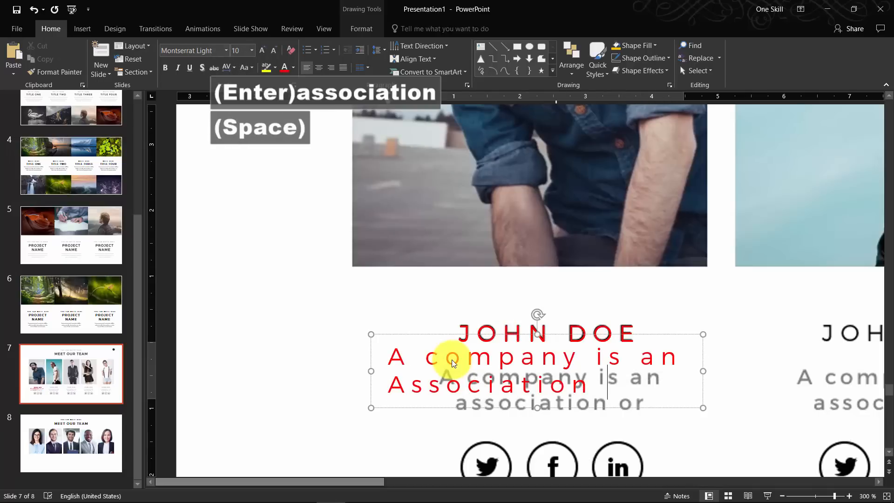
pyautogui.write('or')
# Make the first letter of "association" lowercase and move the red description box away from the grey description
pyautogui.moveTo(397, 334); pyautogui.dragTo(421, 351)
pyautogui.click(432, 403)
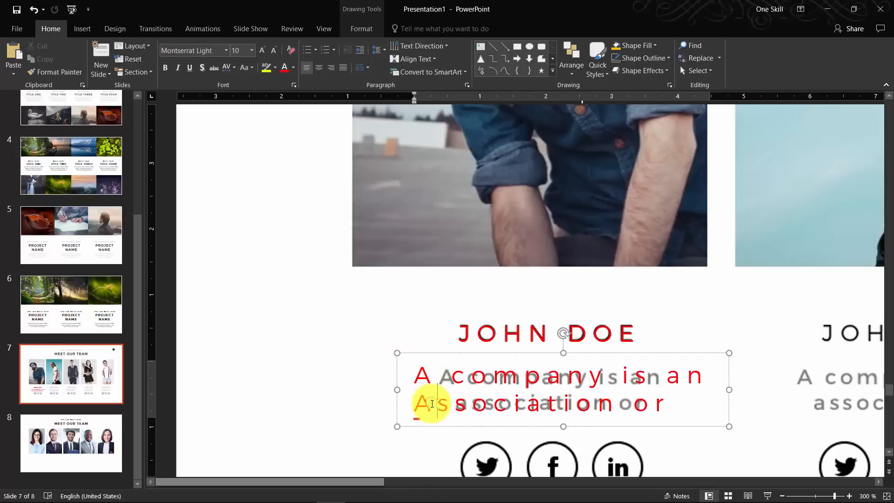
pyautogui.press('BackSpace')
pyautogui.write('a')
pyautogui.moveTo(509, 354); pyautogui.dragTo(368, 293)
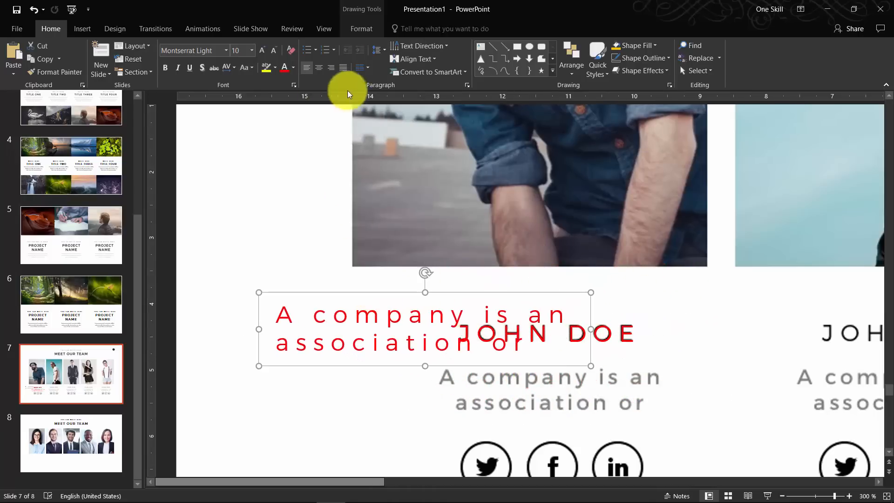
# Set the red description's font size to 9 pt
pyautogui.click(231, 67)
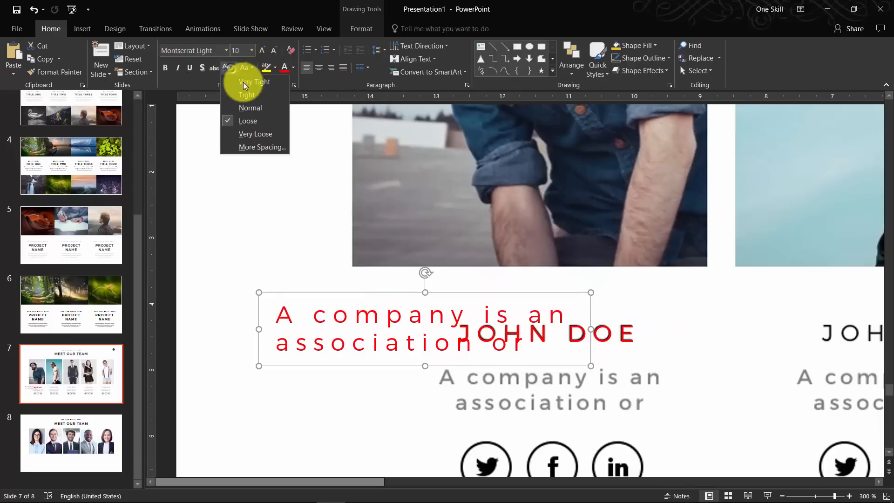
pyautogui.click(256, 133)
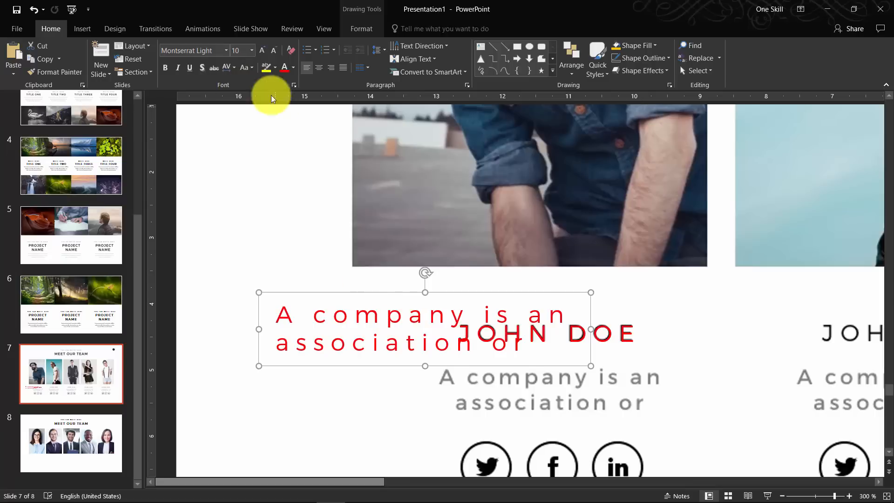
pyautogui.click(248, 52)
pyautogui.write('9')
pyautogui.press('Return')
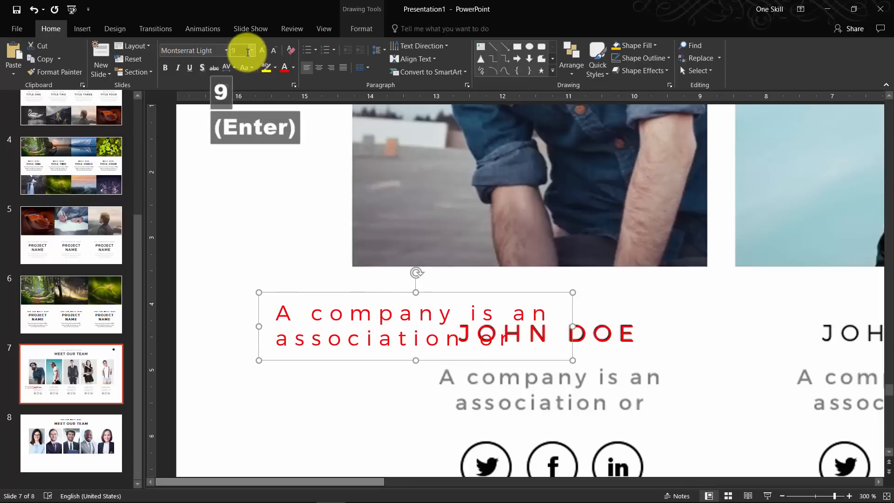
# Change the red description's font to Montserrat
pyautogui.click(210, 49)
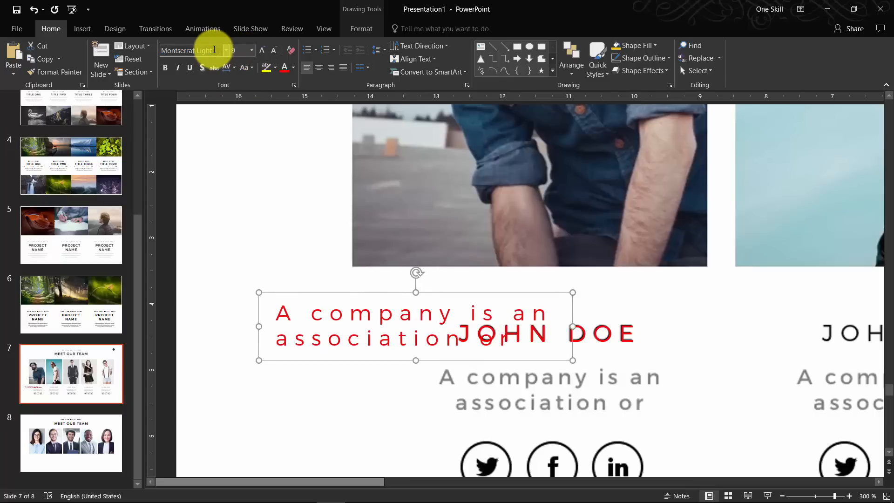
pyautogui.press('BackSpace')
pyautogui.press('BackSpace')
pyautogui.press('BackSpace')
pyautogui.press('BackSpace')
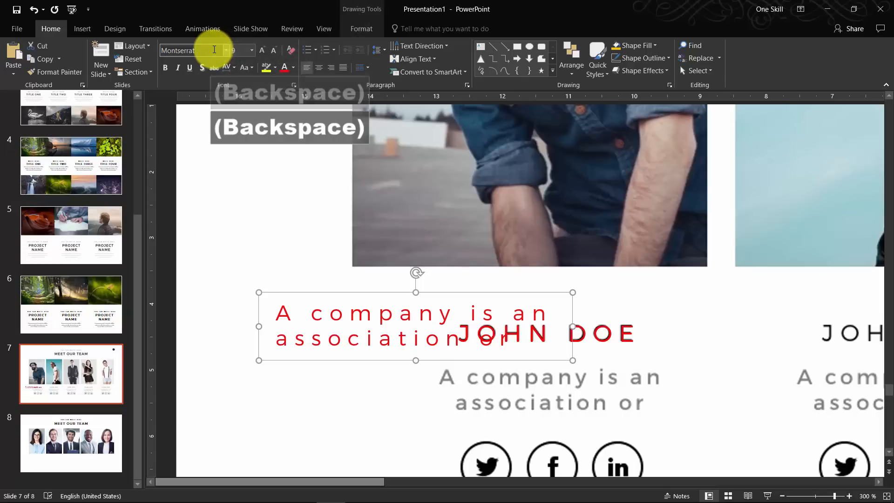
pyautogui.press('Return')
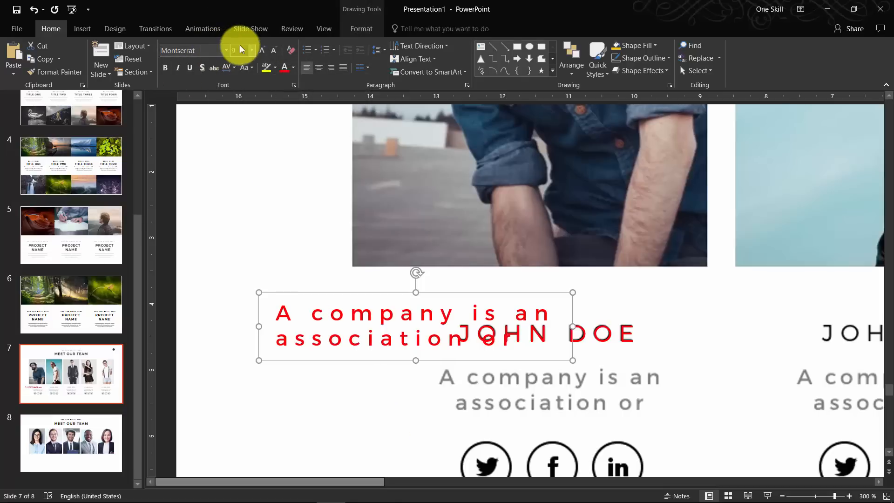
# Try the red description at 8 pt over the grey original, and restore its font size to 9 pt
pyautogui.write('8')
pyautogui.press('Return')
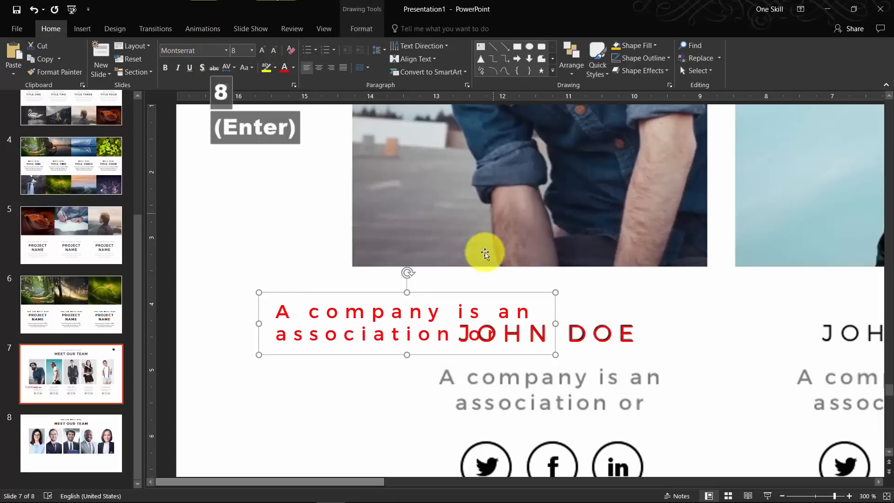
pyautogui.moveTo(375, 293); pyautogui.dragTo(533, 347)
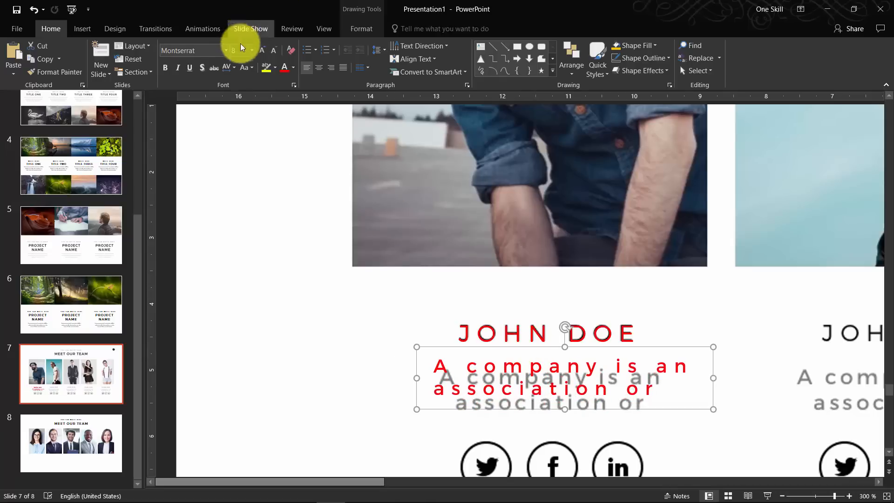
pyautogui.click(243, 47)
pyautogui.write('9')
pyautogui.press('Return')
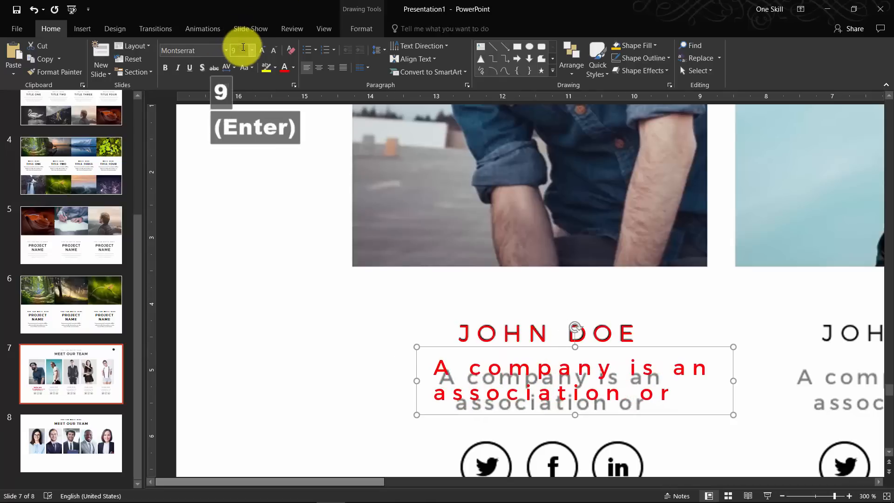
# Nudge the red description down and right until its opening letter A covers the one in the grey original
pyautogui.press('Down')
pyautogui.press('Down')
pyautogui.press('Down')
pyautogui.press('Down')
pyautogui.press('Right')
pyautogui.press('Down')
pyautogui.press('Right')
pyautogui.press('Down')
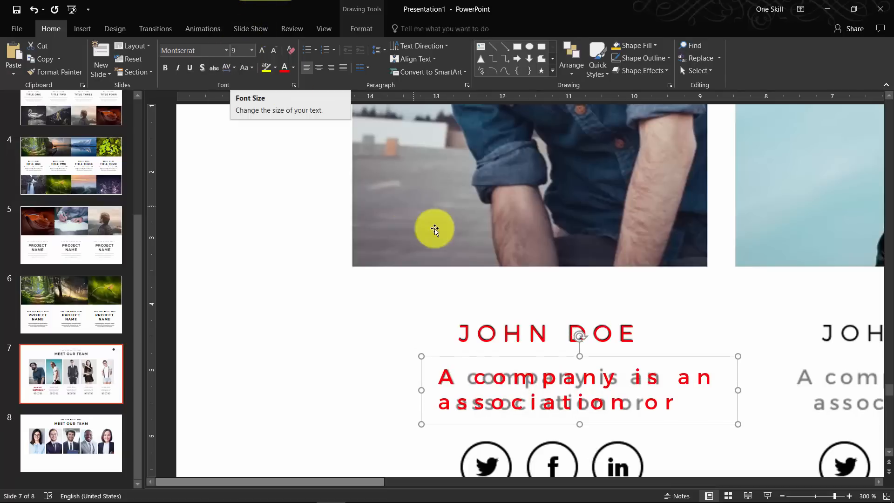
# Try expanding the red description's character spacing by 2,5 pt
pyautogui.click(235, 66)
pyautogui.click(256, 148)
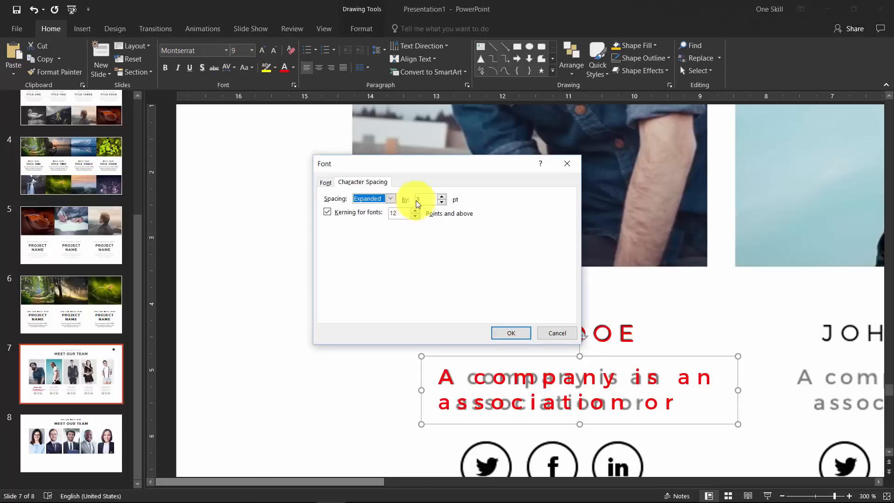
pyautogui.press('BackSpace')
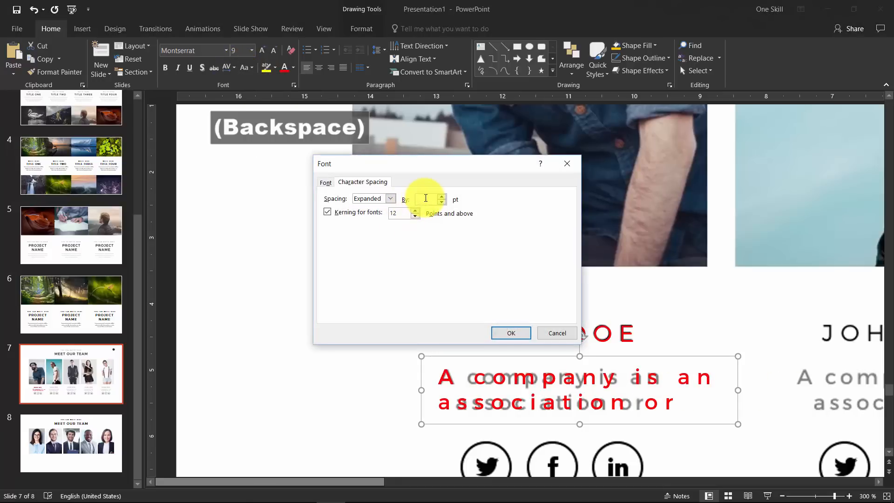
pyautogui.write('2,5')
pyautogui.click(508, 334)
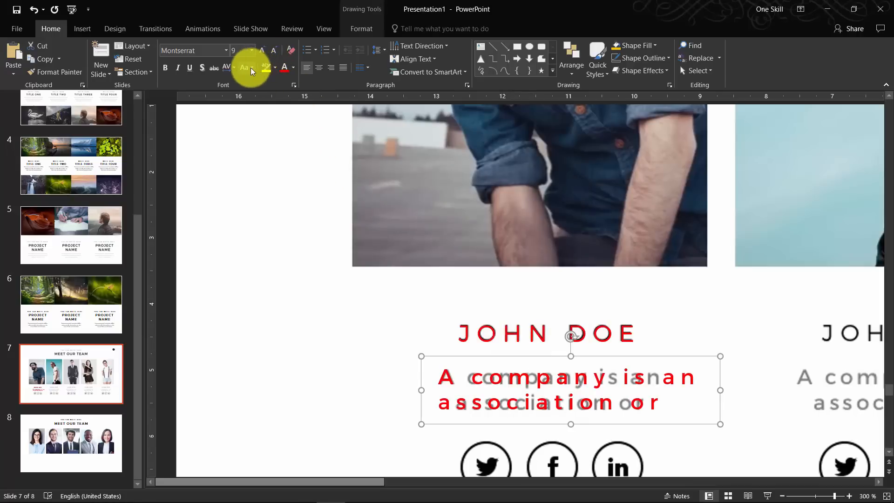
# Reduce the red description's expanded character spacing to 2 pt
pyautogui.click(233, 67)
pyautogui.click(256, 147)
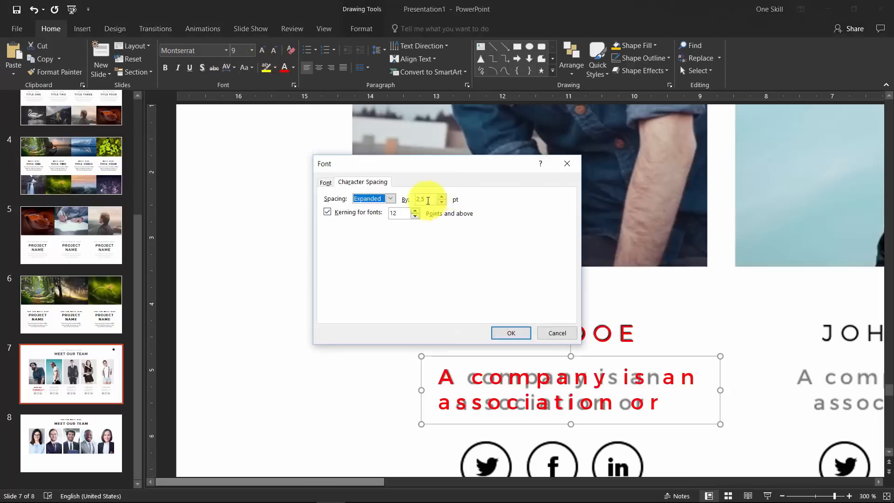
pyautogui.click(511, 332)
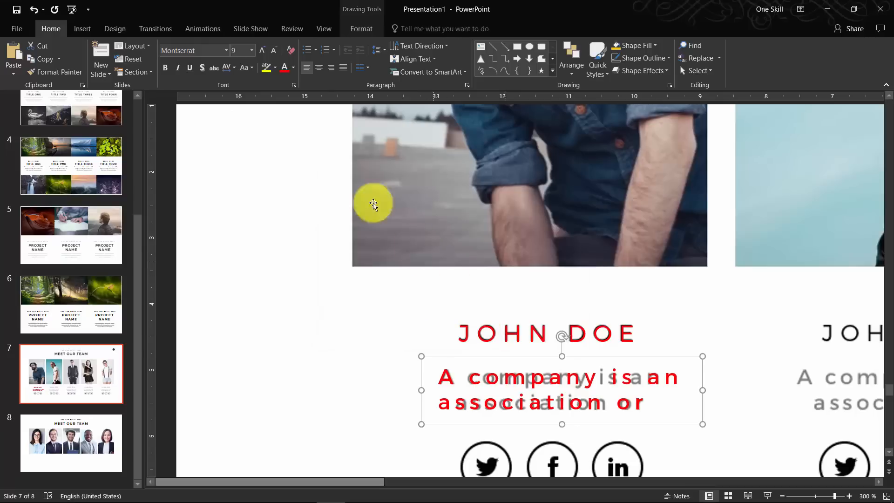
# Try the red description over the grey original with its character spacing expanded by 1 pt
pyautogui.click(234, 66)
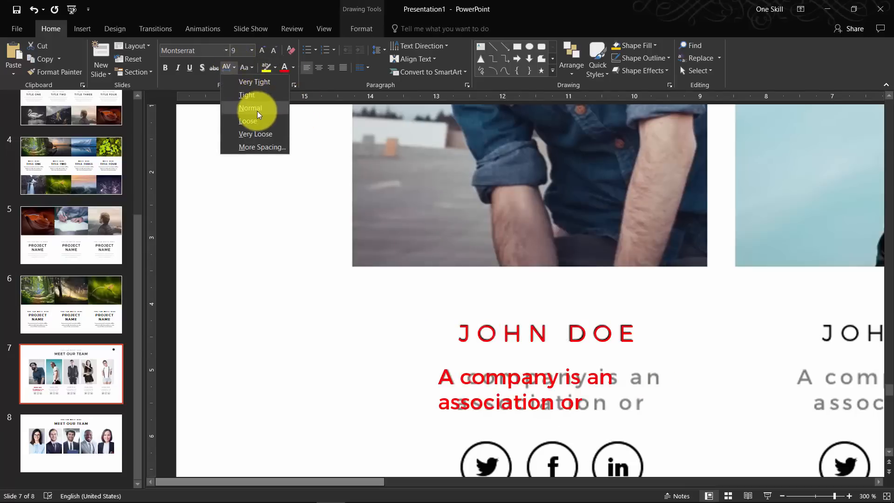
pyautogui.click(263, 150)
pyautogui.click(423, 199)
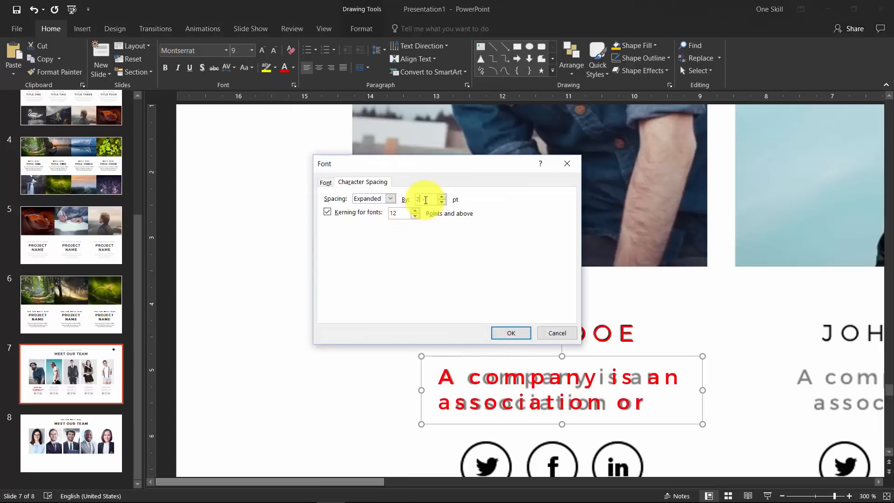
pyautogui.press('BackSpace')
pyautogui.write('1')
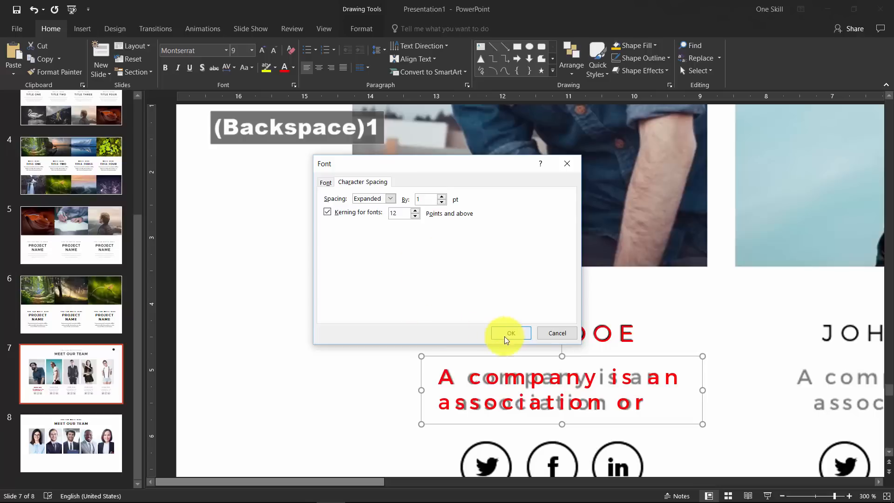
pyautogui.click(510, 332)
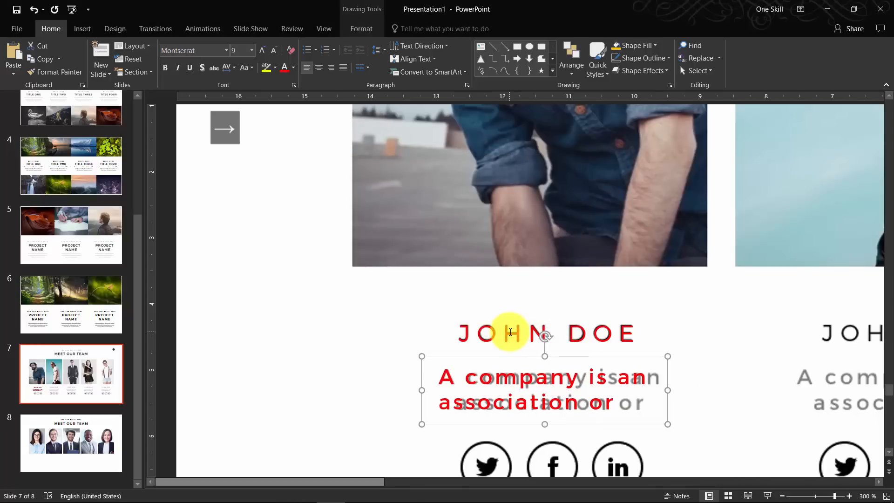
# Center-align the red description and expand its character spacing by 1,5 pt
pyautogui.click(318, 67)
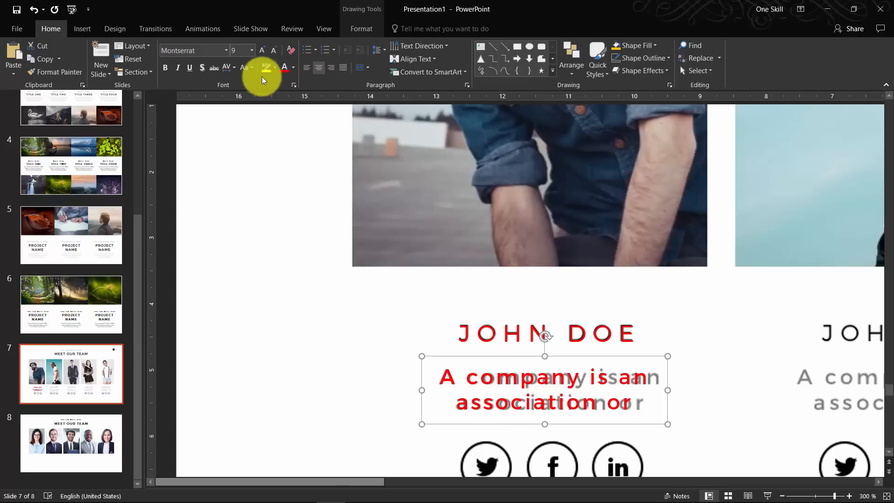
pyautogui.click(234, 67)
pyautogui.click(258, 147)
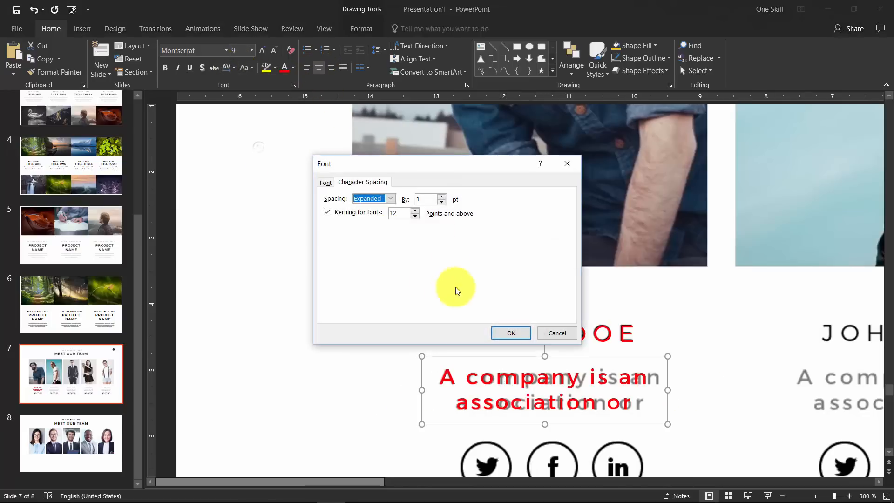
pyautogui.click(408, 201)
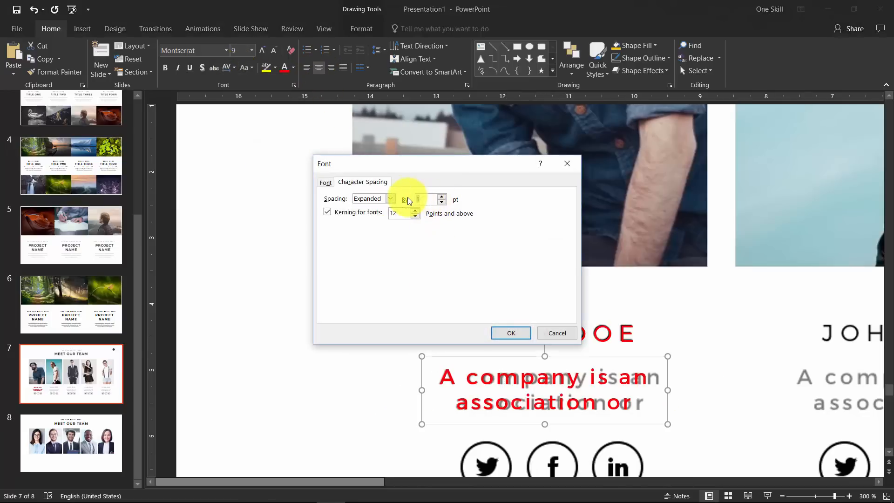
pyautogui.write('1,5')
pyautogui.click(511, 331)
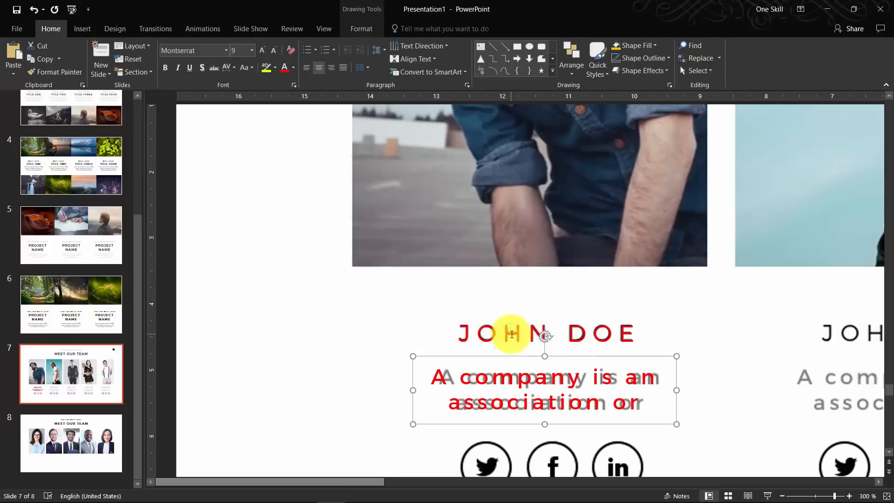
# Try returning the centered red description's expanded character spacing to 1 pt
pyautogui.click(236, 68)
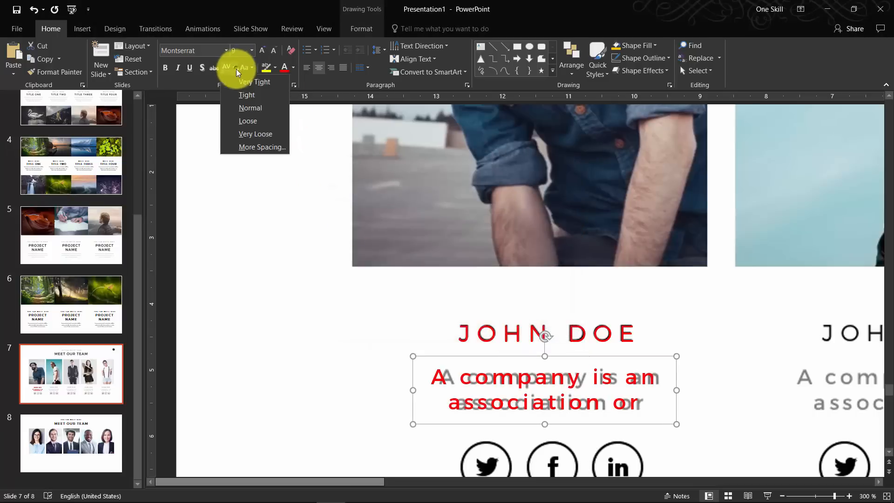
pyautogui.click(274, 147)
pyautogui.doubleClick(427, 200)
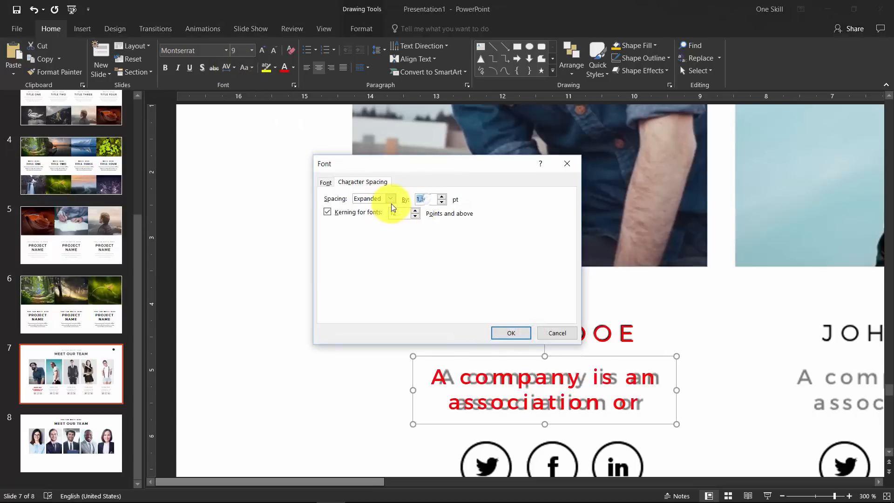
pyautogui.write('1')
pyautogui.click(511, 332)
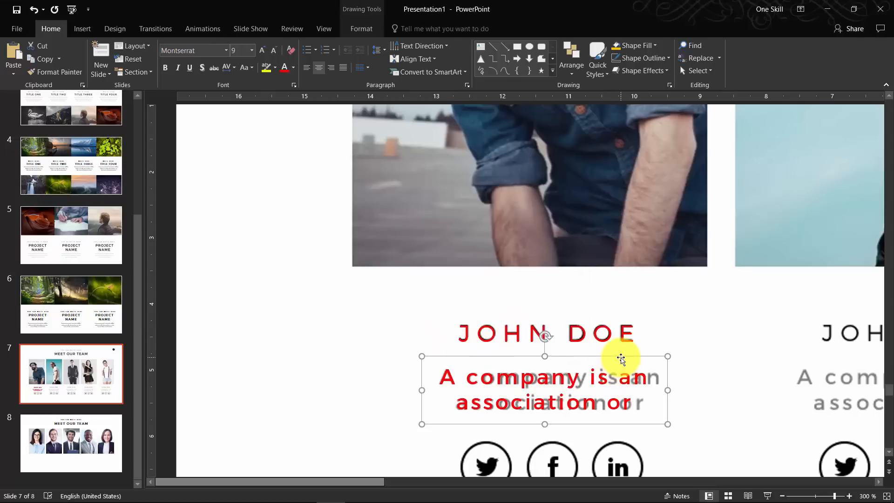
# Shift the red description slightly above the grey original and expand its character spacing by 1,5 pt
pyautogui.moveTo(621, 358)
pyautogui.mouseDown()
pyautogui.moveTo(630, 359)
pyautogui.moveTo(625, 329)
pyautogui.moveTo(638, 357)
pyautogui.moveTo(634, 346)
pyautogui.mouseUp()
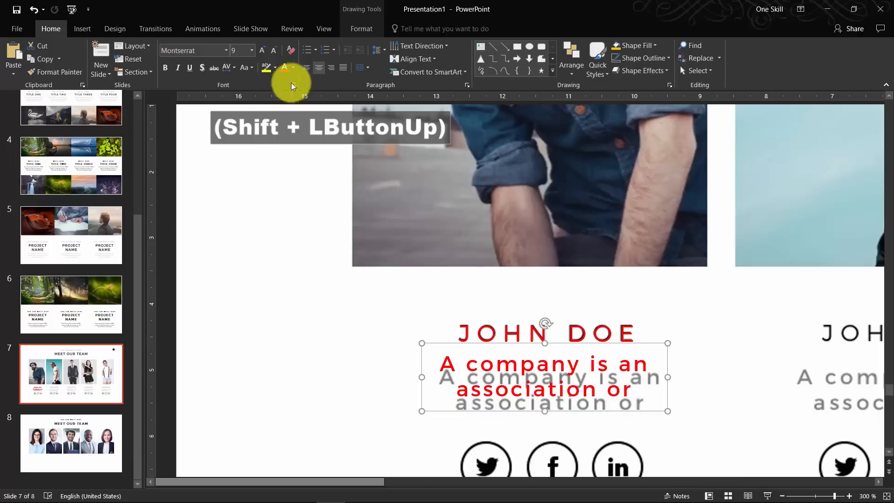
pyautogui.click(233, 71)
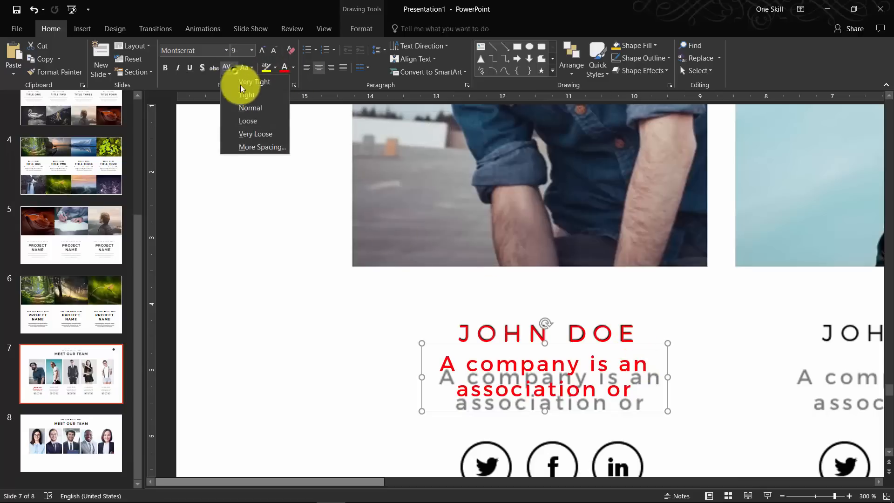
pyautogui.click(253, 145)
pyautogui.click(427, 200)
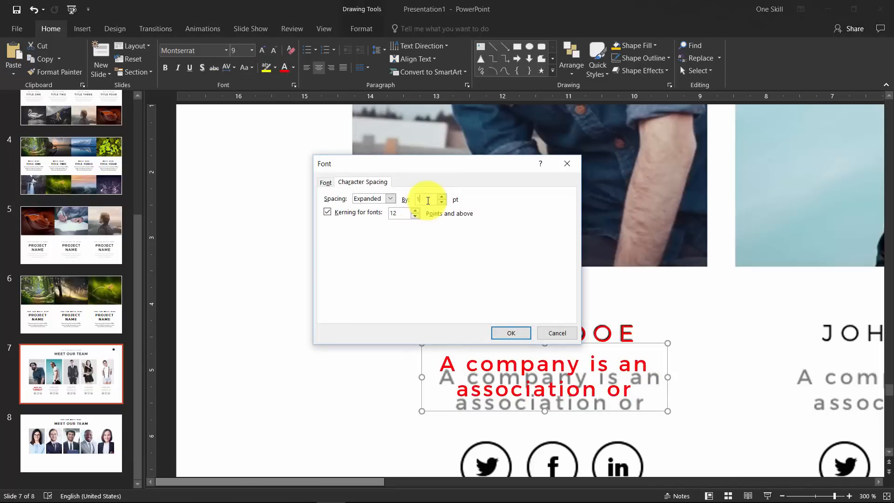
pyautogui.click(515, 332)
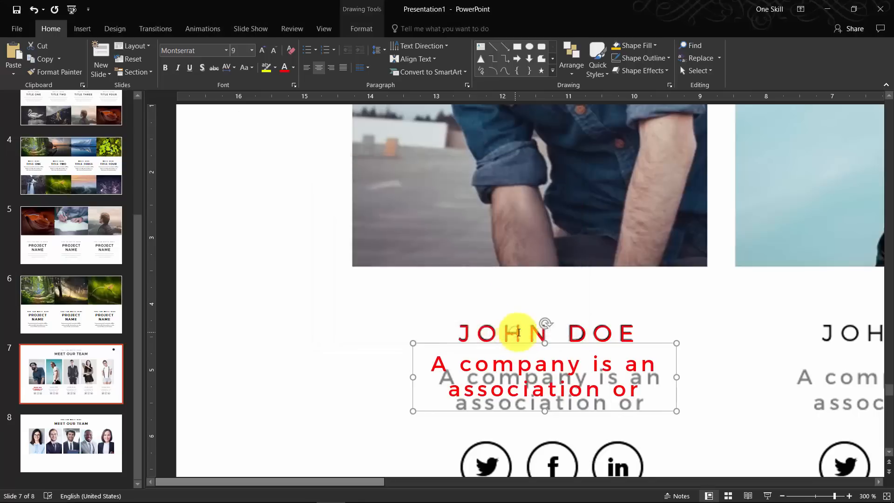
# Nudge the red description right and down until both of its lines cover the grey original text
pyautogui.press('Right')
pyautogui.press('Right')
pyautogui.press('Right')
pyautogui.press('Right')
pyautogui.press('Right')
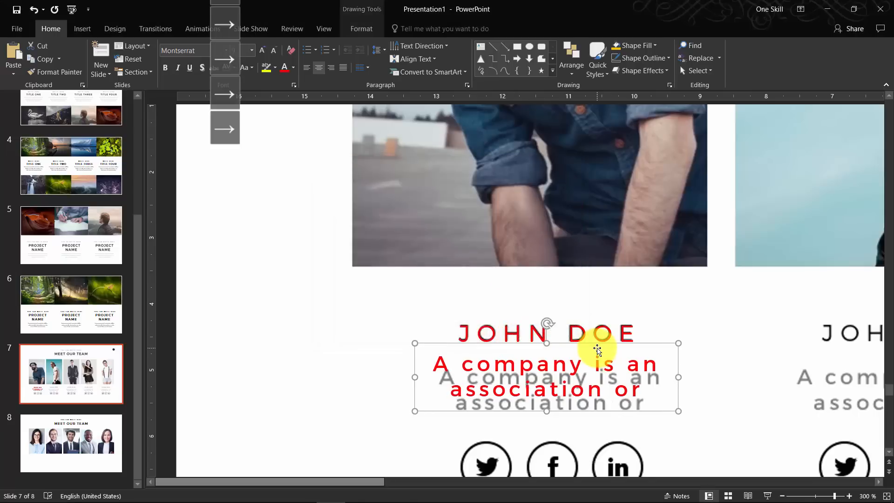
pyautogui.press('Down')
pyautogui.press('Down')
pyautogui.press('Down')
pyautogui.press('Down')
pyautogui.press('Down')
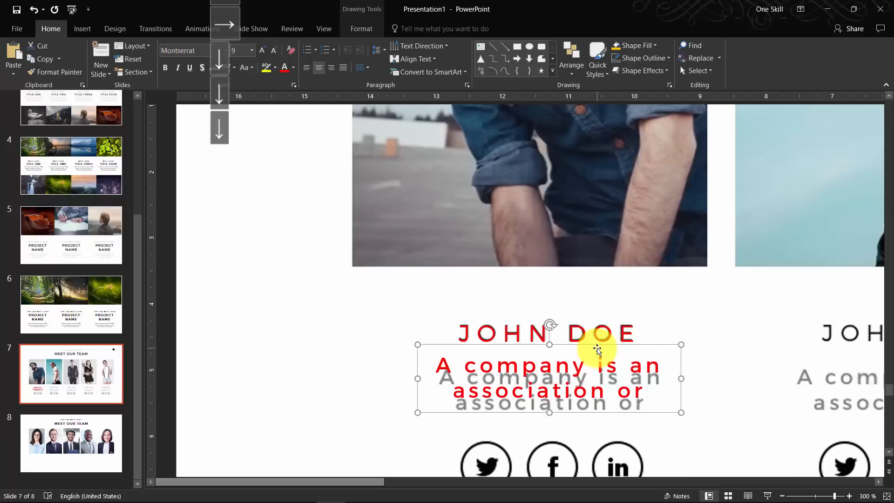
pyautogui.press('Down')
pyautogui.press('Down')
pyautogui.press('Down')
pyautogui.press('Down')
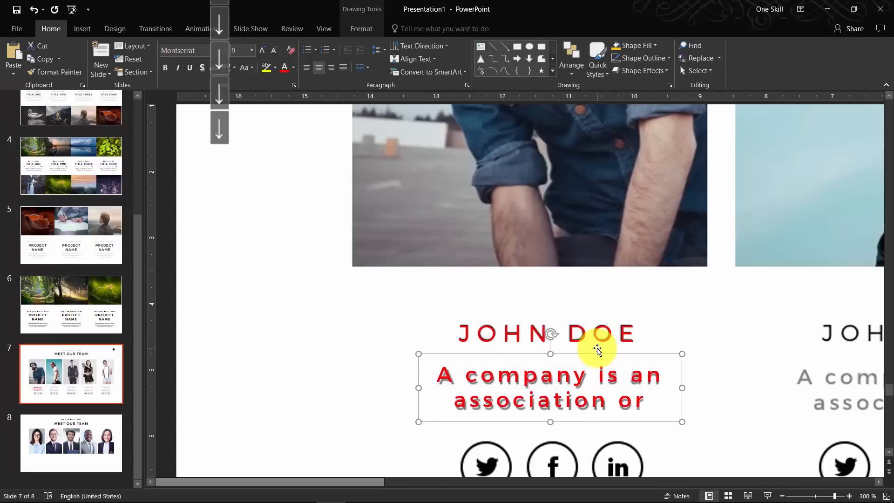
pyautogui.press('Right')
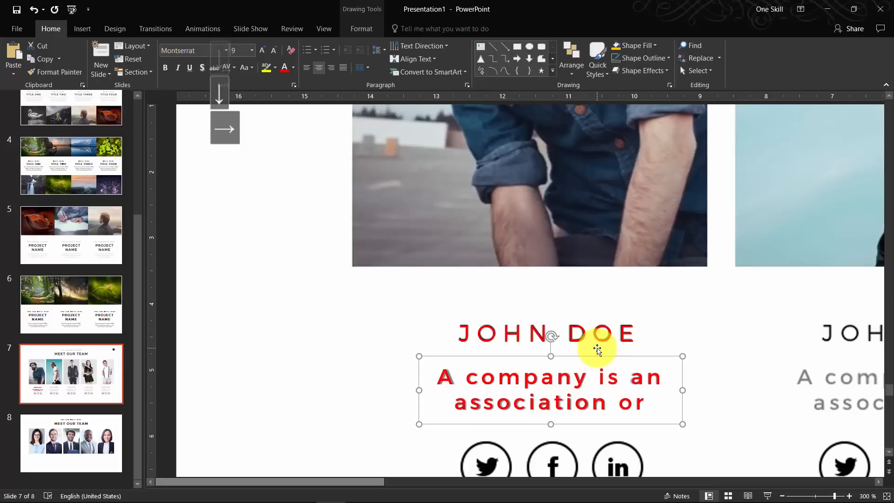
pyautogui.press('Right')
pyautogui.press('Left')
pyautogui.press('Right')
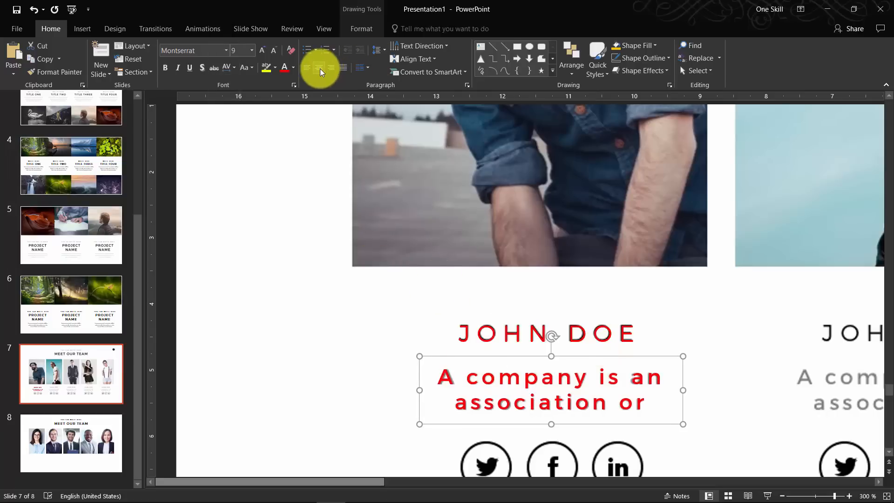
# Move the red name and description from slide 7 to slide 8, and compare their placement between the two slides
pyautogui.keyDown('shift'); pyautogui.click(501, 332); pyautogui.keyUp('shift')
pyautogui.hotkey('ctrl', 'x')
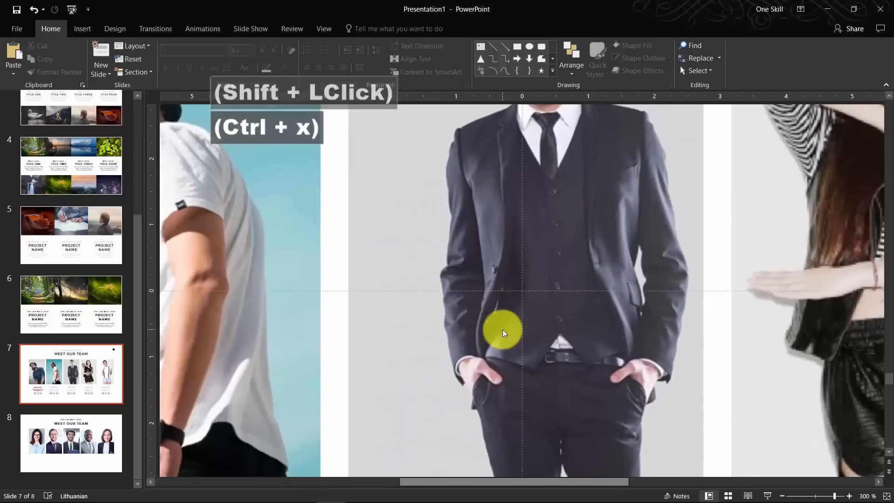
pyautogui.click(90, 419)
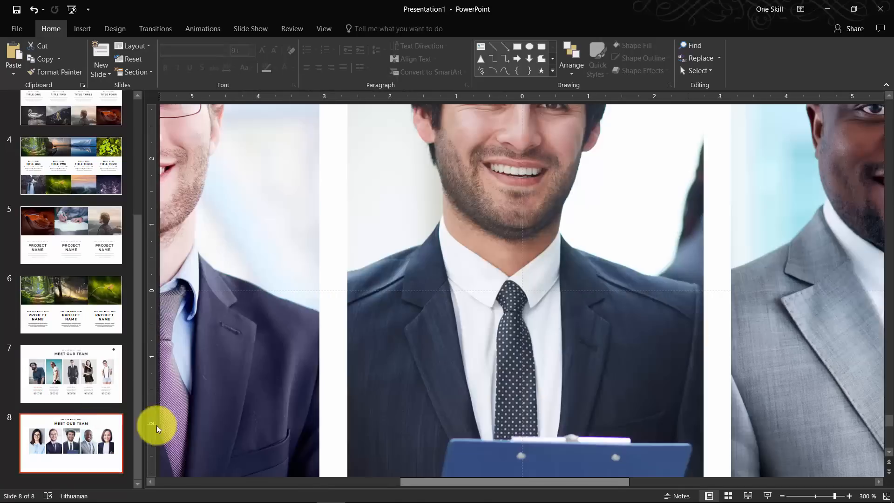
pyautogui.keyDown('ctrl'); pyautogui.scroll(-6, 347, 303); pyautogui.keyUp('ctrl')
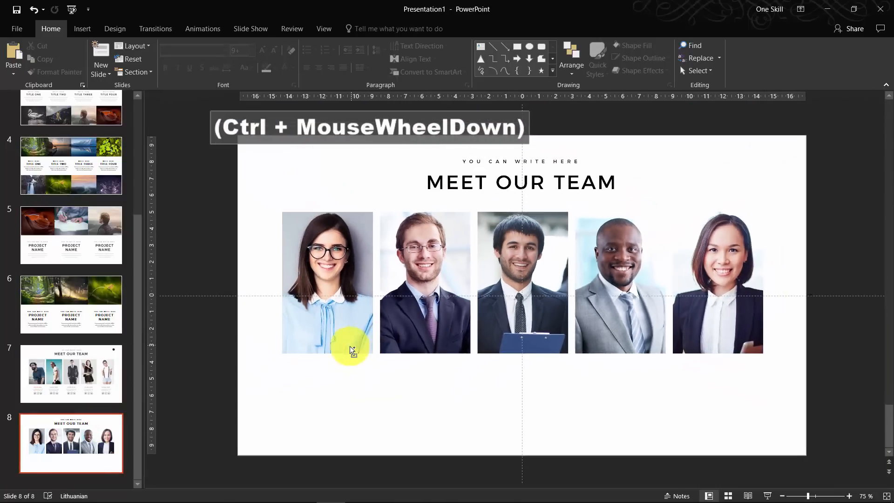
pyautogui.keyDown('ctrl'); pyautogui.scroll(-3, 407, 365); pyautogui.keyUp('ctrl')
pyautogui.keyDown('ctrl'); pyautogui.scroll(2, 411, 359); pyautogui.keyUp('ctrl')
pyautogui.keyDown('ctrl'); pyautogui.scroll(3, 365, 387); pyautogui.keyUp('ctrl')
pyautogui.hotkey('ctrl', 'v')
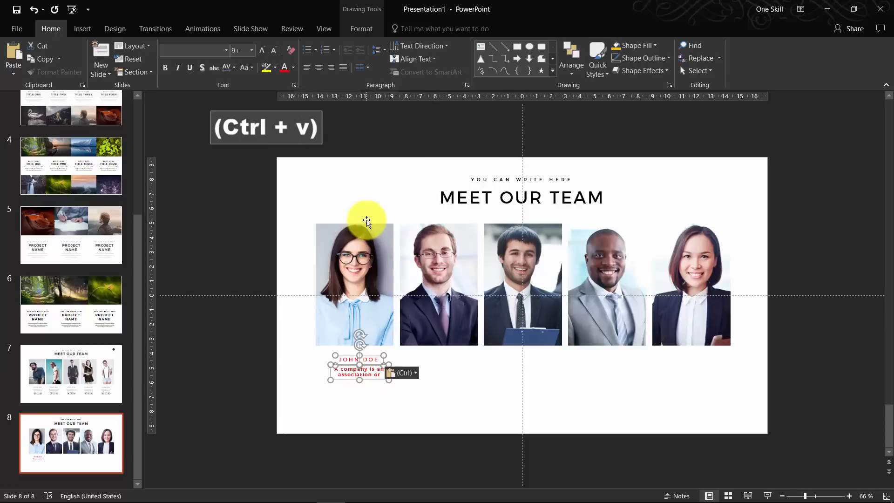
pyautogui.click(93, 361)
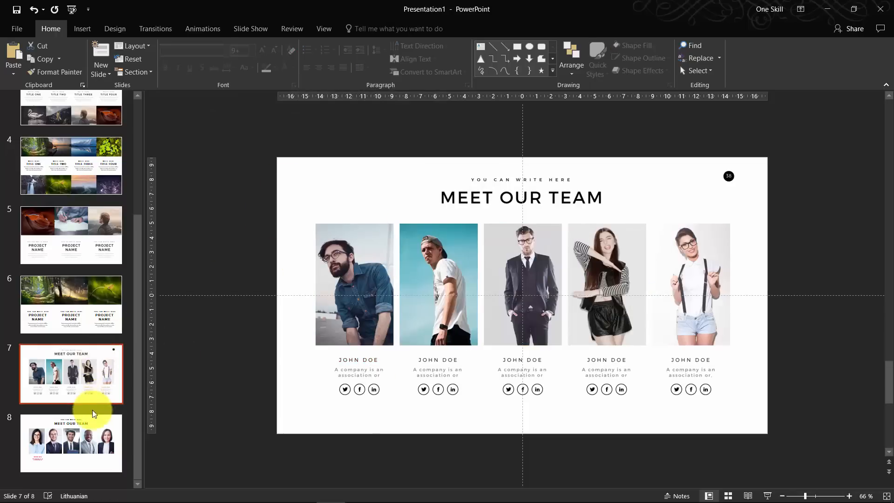
pyautogui.click(93, 424)
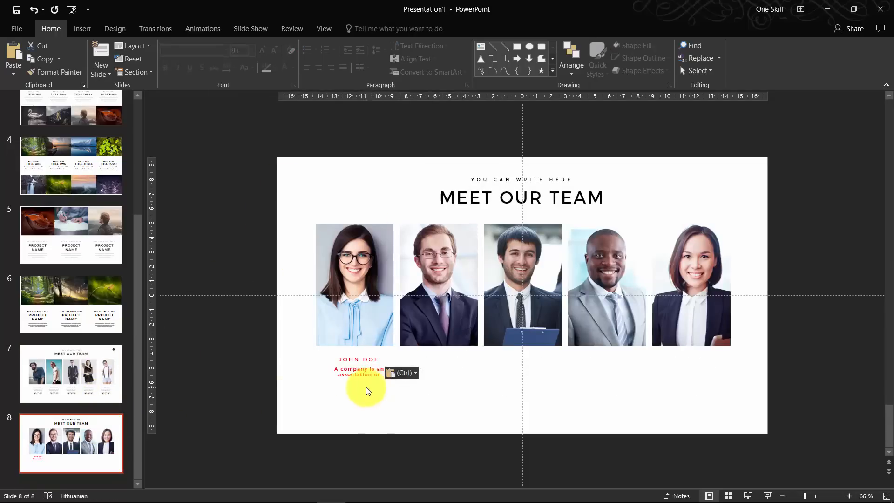
# Change the font color of the name under the first portrait on slide 8 to black
pyautogui.click(370, 359)
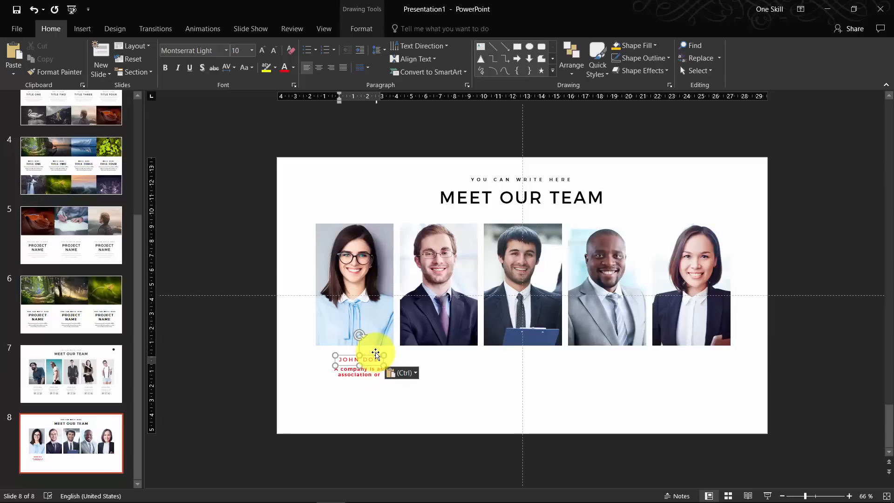
pyautogui.click(375, 354)
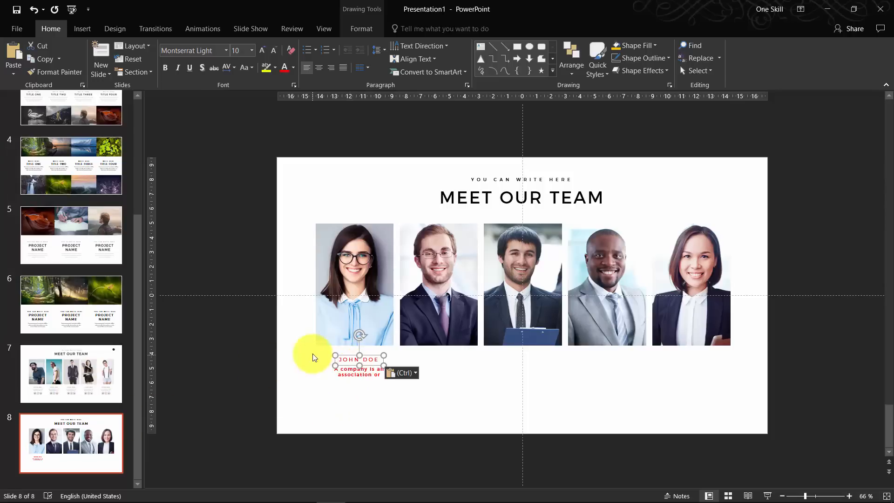
pyautogui.click(292, 69)
pyautogui.click(294, 92)
# Recolor the description under the first portrait with the recently used grey, and deselect it
pyautogui.click(360, 375)
pyautogui.click(368, 379)
pyautogui.click(295, 67)
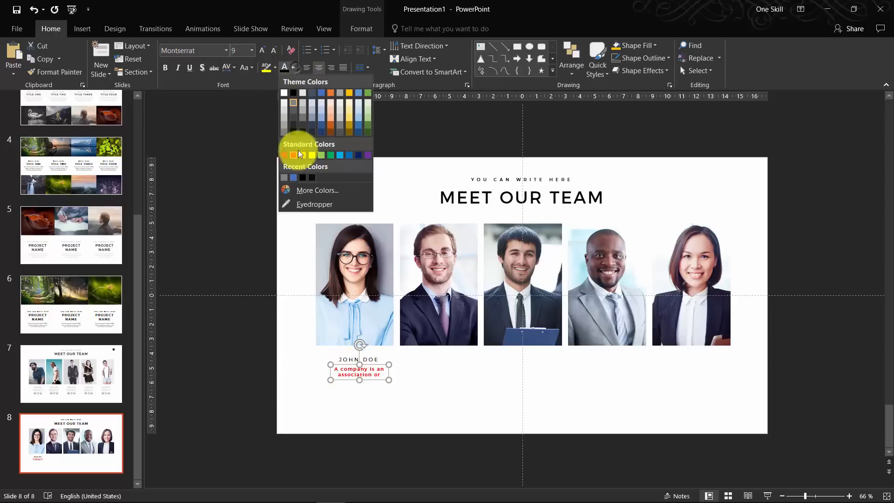
pyautogui.click(286, 175)
pyautogui.click(331, 390)
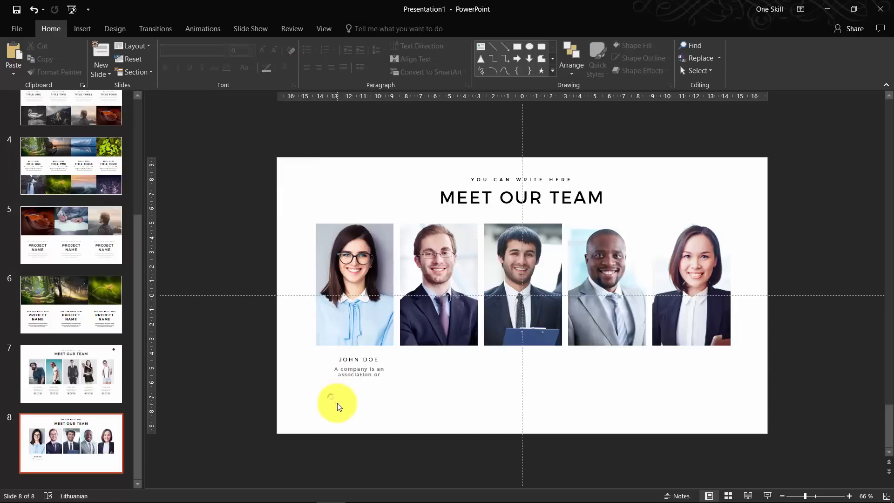
# Compare slide 8 with the example on slide 7, both in the editor and in full-screen slide show
pyautogui.click(80, 389)
pyautogui.click(86, 425)
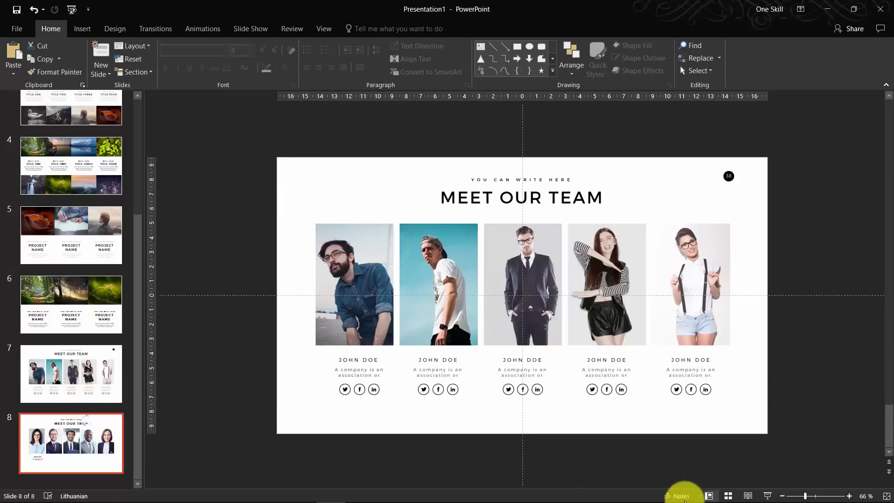
pyautogui.click(767, 495)
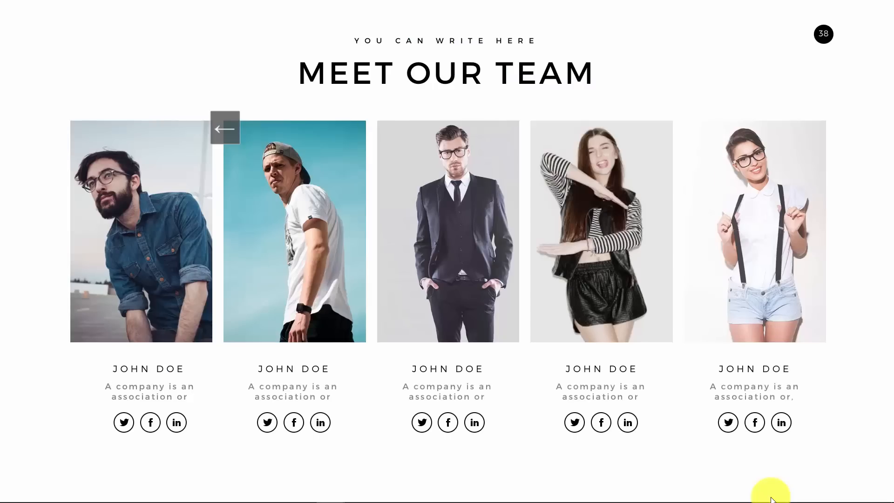
pyautogui.press('Escape')
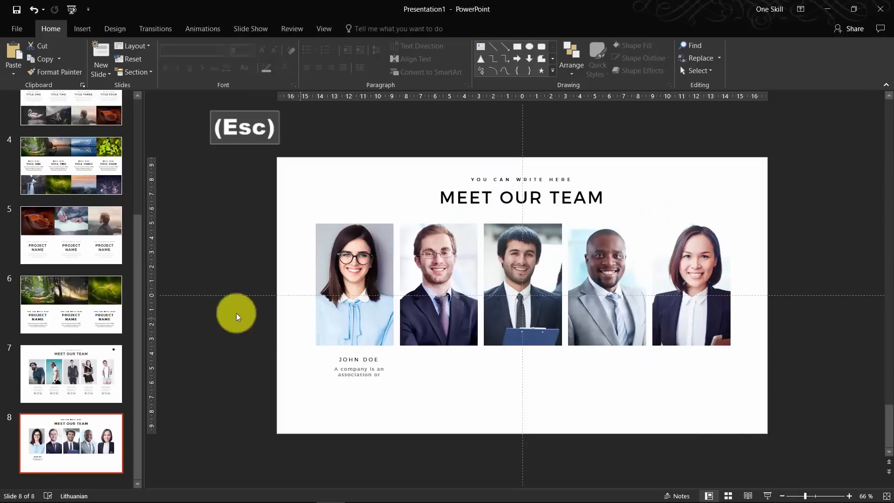
# Copy the black page-number circle from slide 2 and paste it onto slide 8
pyautogui.scroll(10, 134, 247)
pyautogui.click(116, 144)
pyautogui.press('Down')
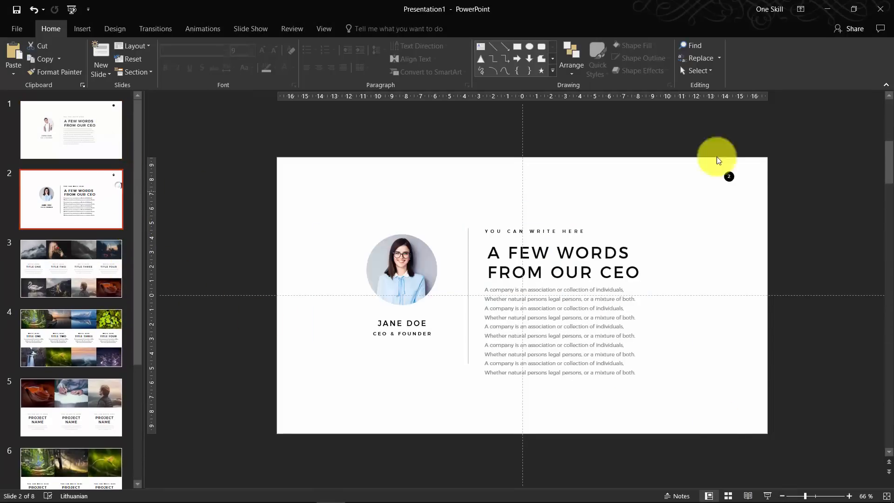
pyautogui.click(728, 176)
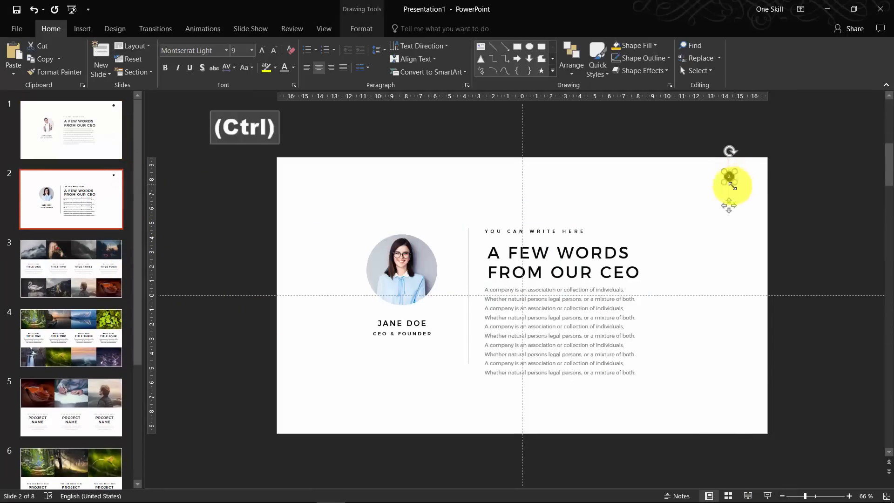
pyautogui.hotkey('ctrl', 'c')
pyautogui.scroll(-4, 69, 372)
pyautogui.click(91, 438)
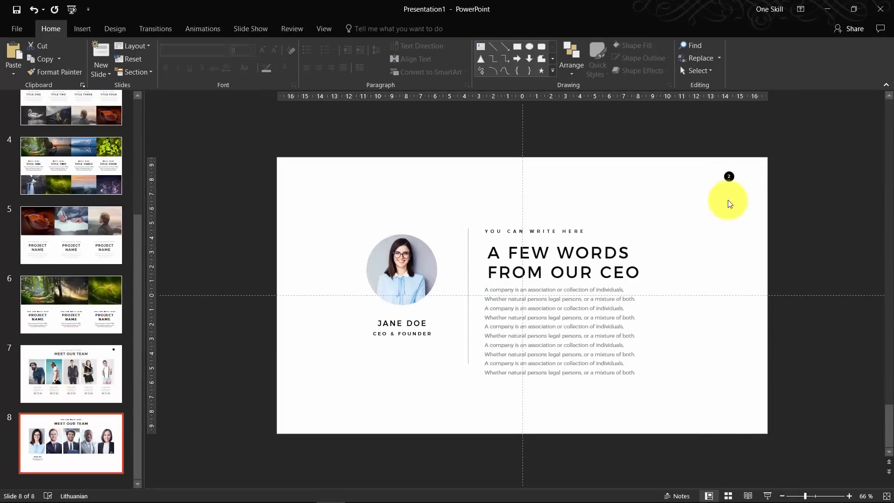
pyautogui.hotkey('ctrl', 'v')
# Check the circle's page number on slide 7 and set the number in slide 8's circle to 38
pyautogui.click(75, 404)
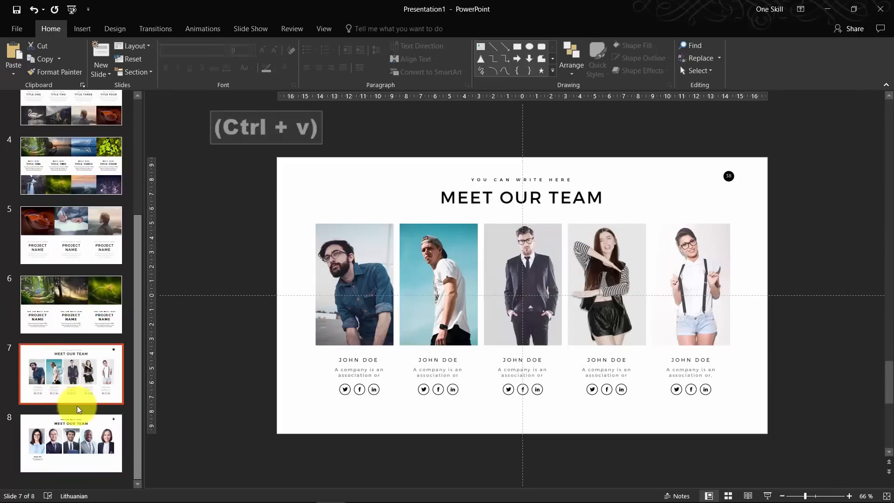
pyautogui.click(106, 440)
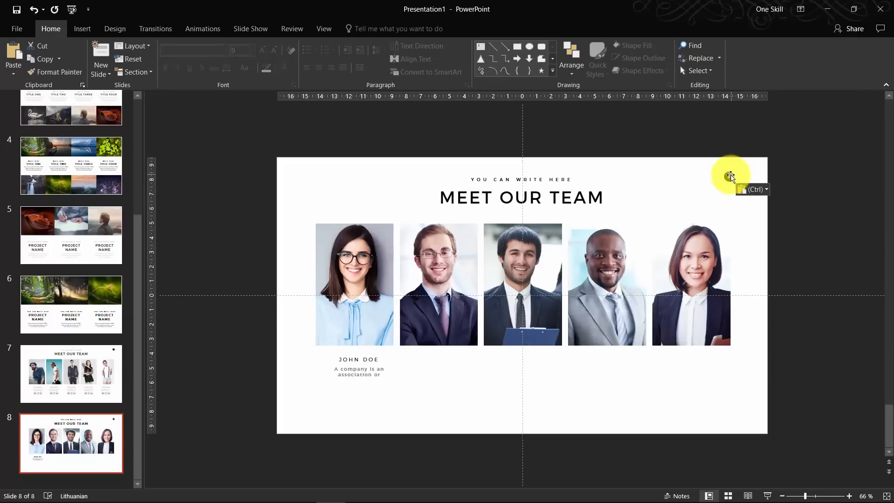
pyautogui.click(730, 176)
pyautogui.press('BackSpace')
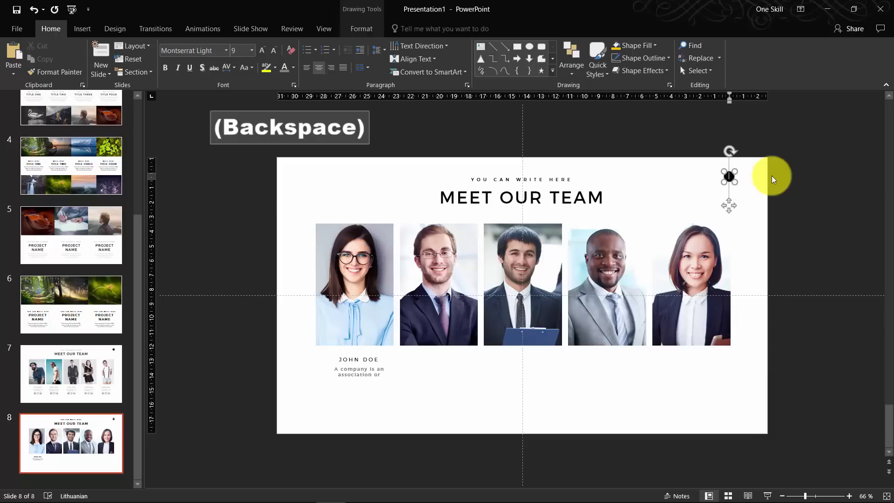
pyautogui.write('38')
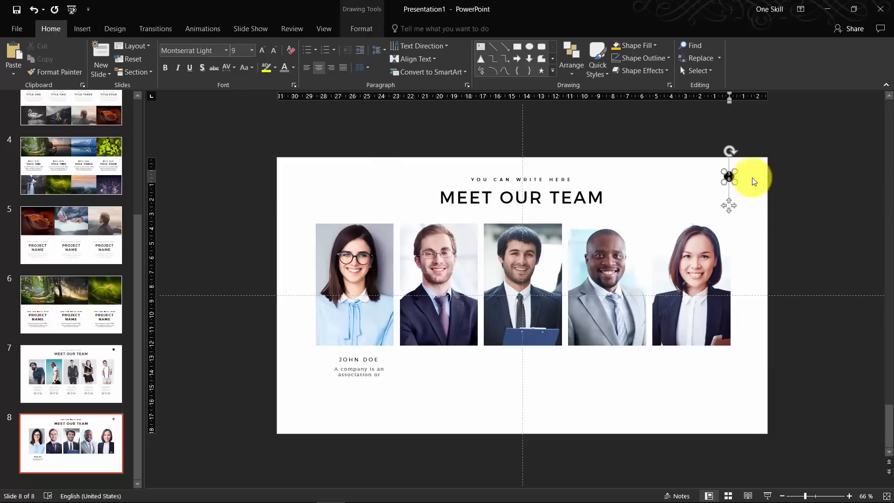
# Open the Format Shape settings for the black page-number circle on slide 8
pyautogui.keyDown('ctrl'); pyautogui.scroll(10, 754, 184); pyautogui.keyUp('ctrl')
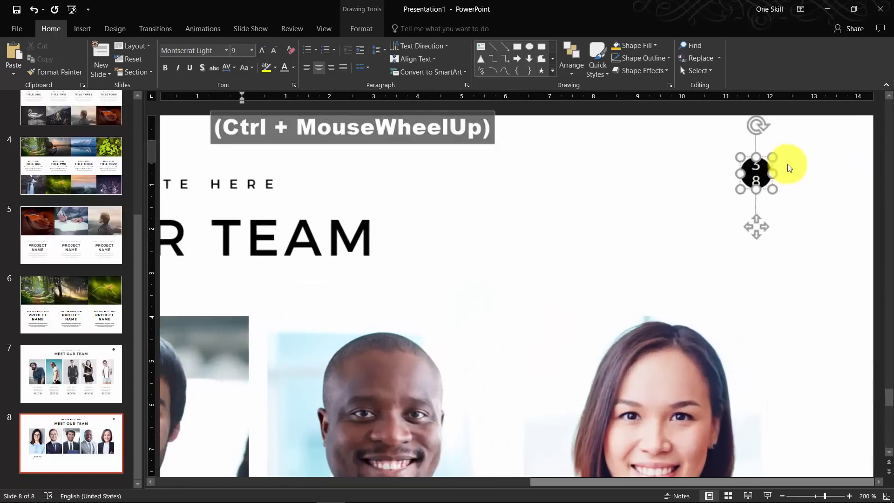
pyautogui.press('Escape')
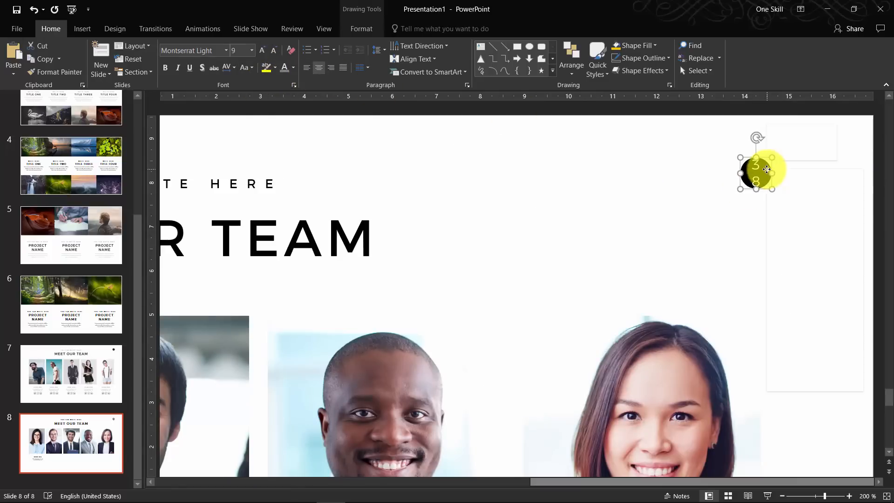
pyautogui.rightClick(766, 169)
pyautogui.click(811, 379)
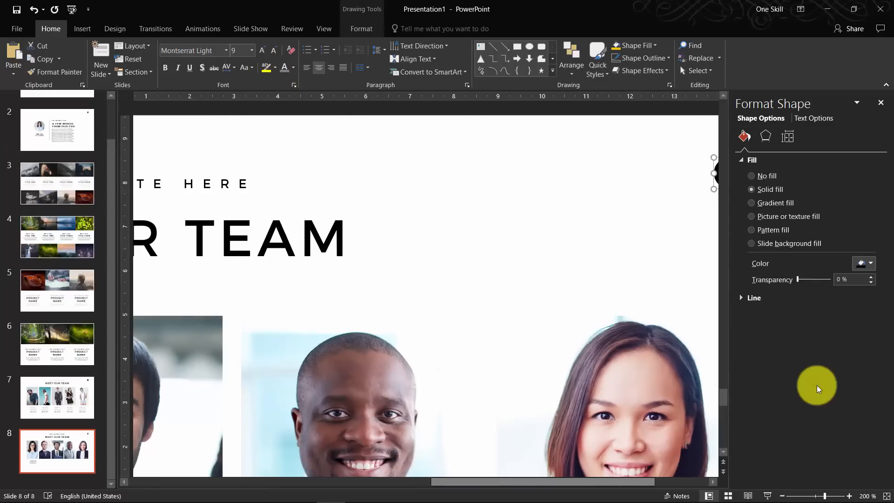